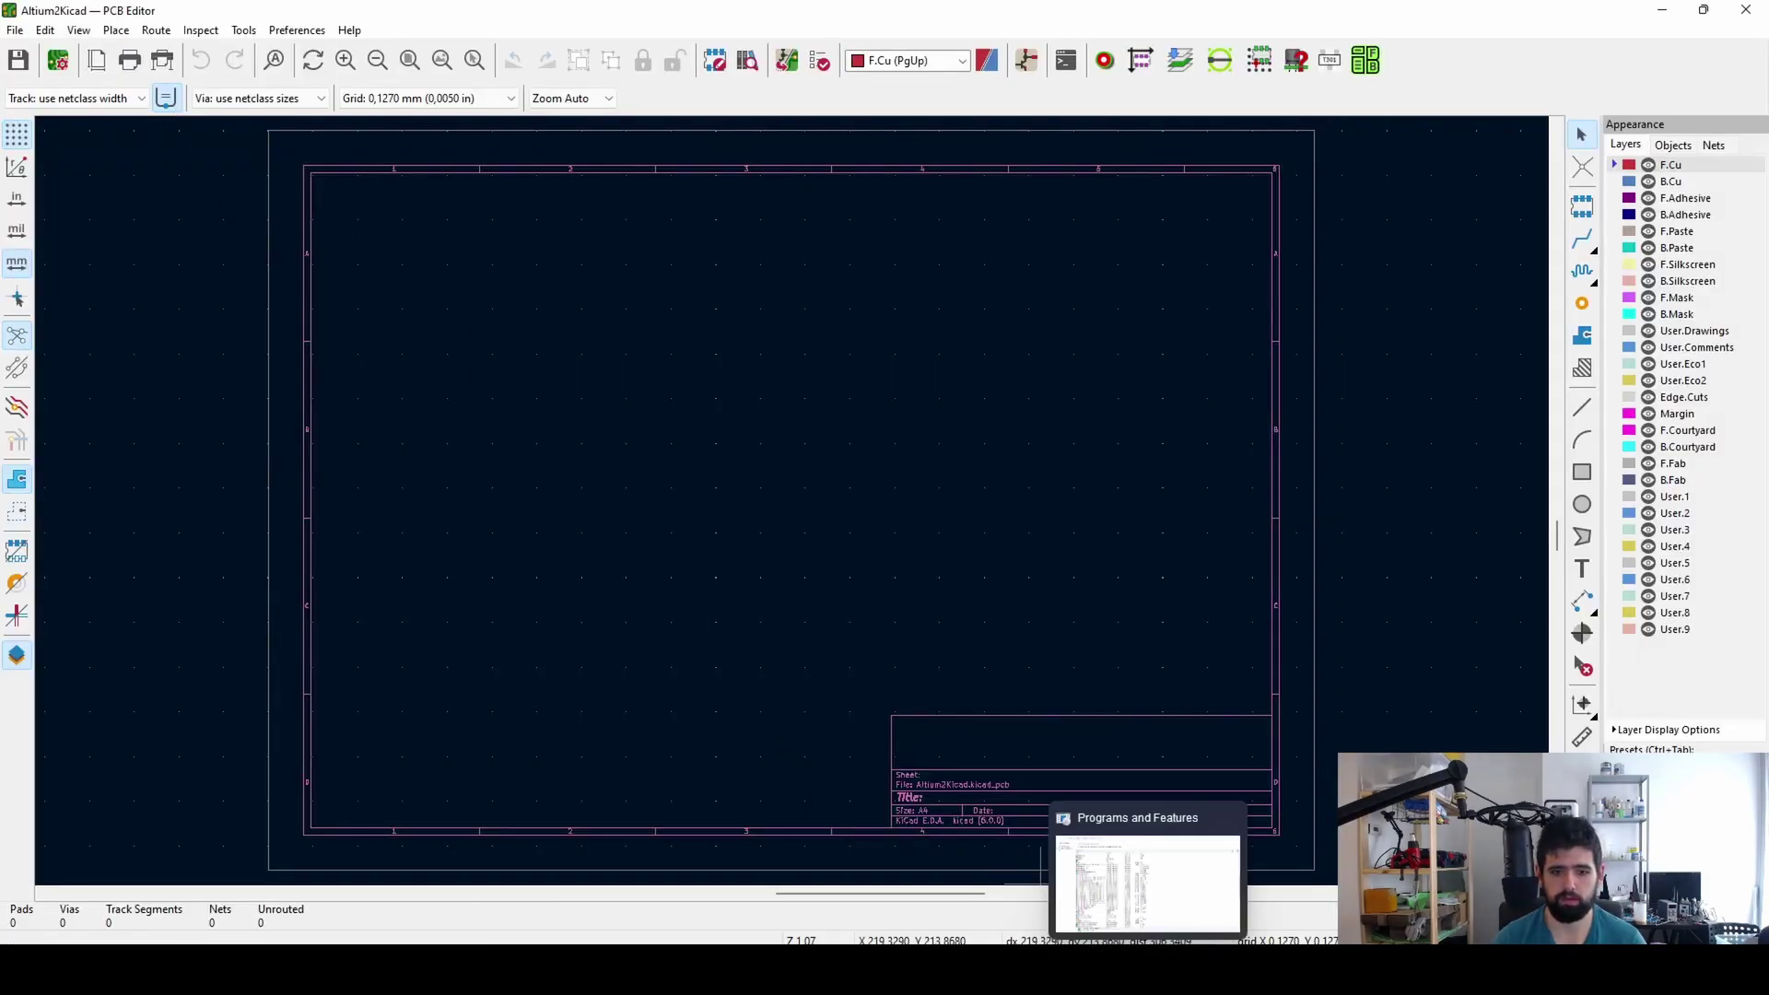
Step: Open the project schematic from the KiCad project manager's file tree
mouse_move(1128, 968)
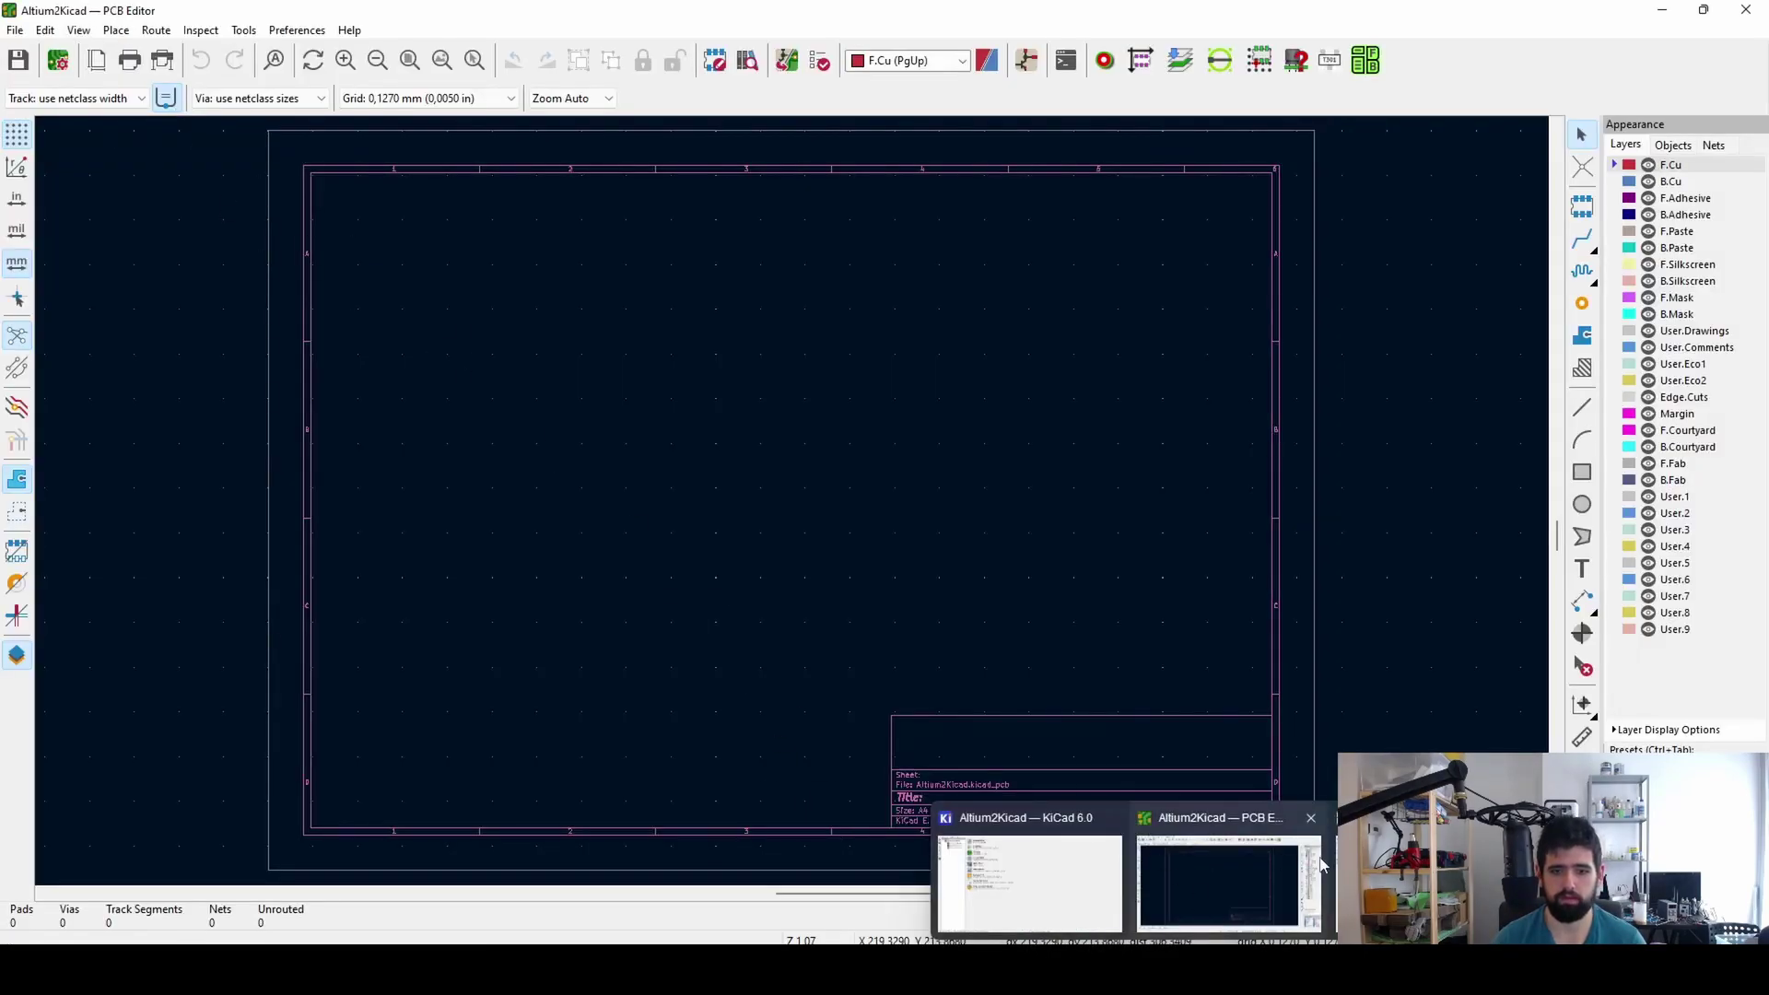
click(1029, 883)
double_click(167, 138)
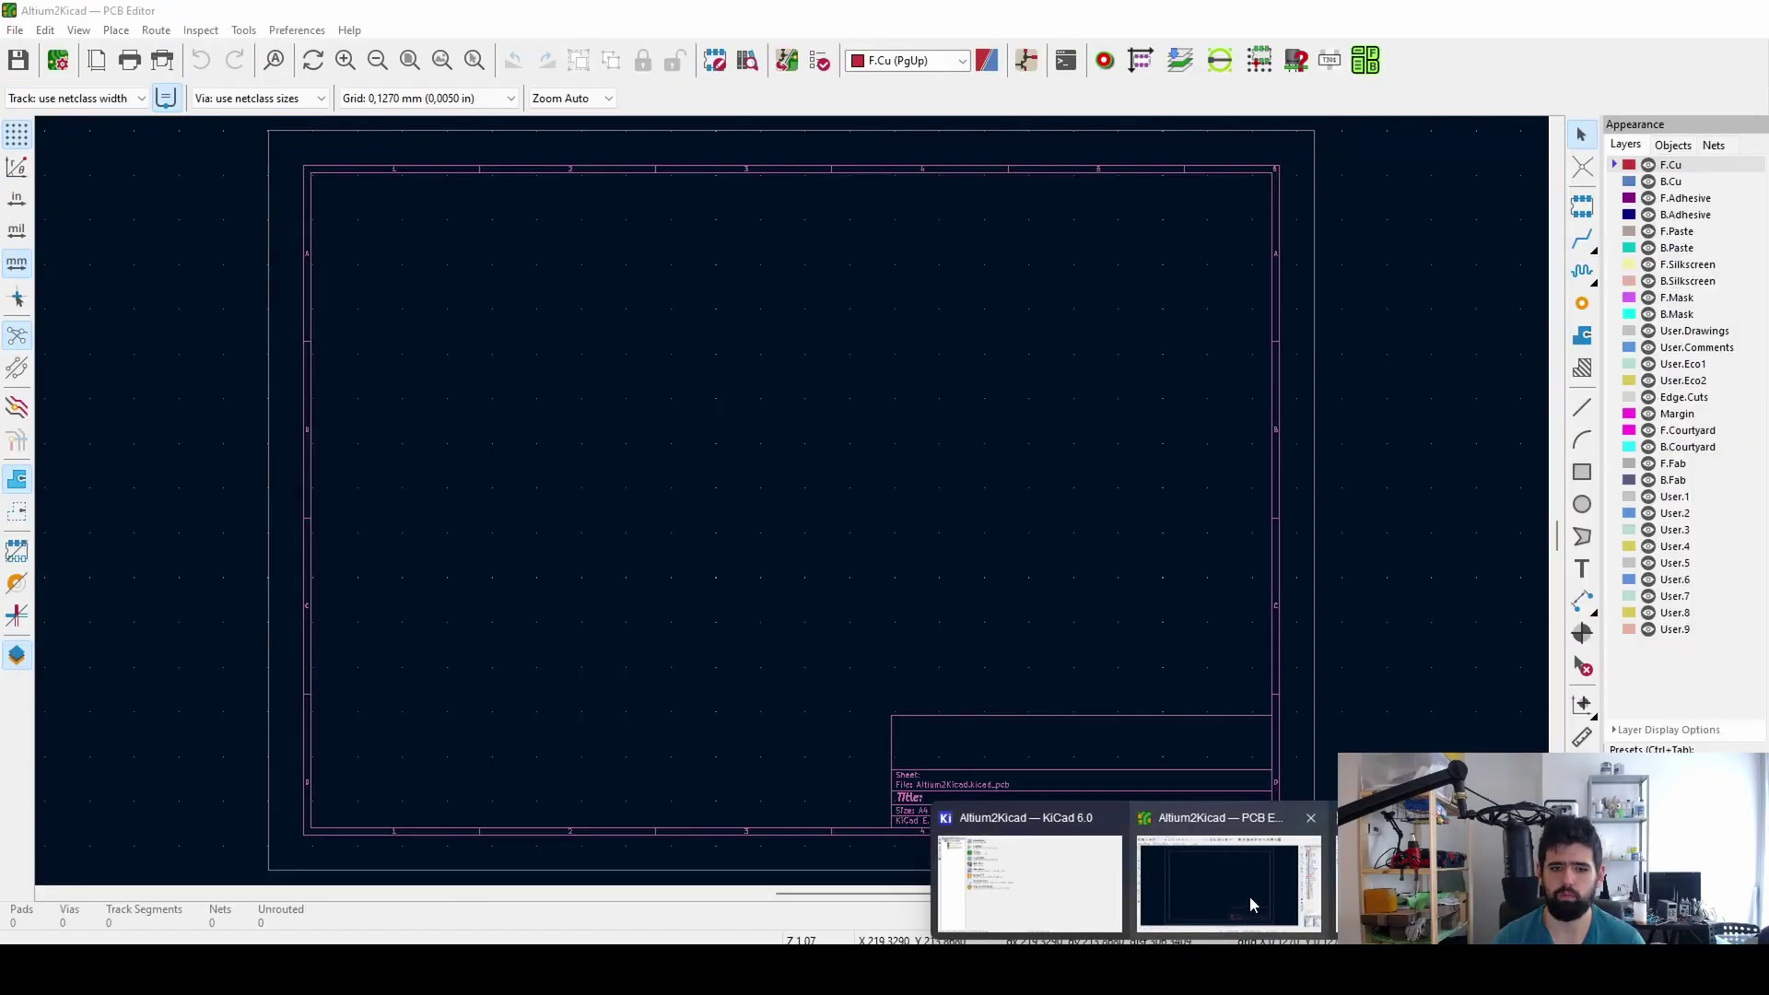
Step: Review the PCB Editor's board import options without choosing one, then minimise both editors
click(1250, 896)
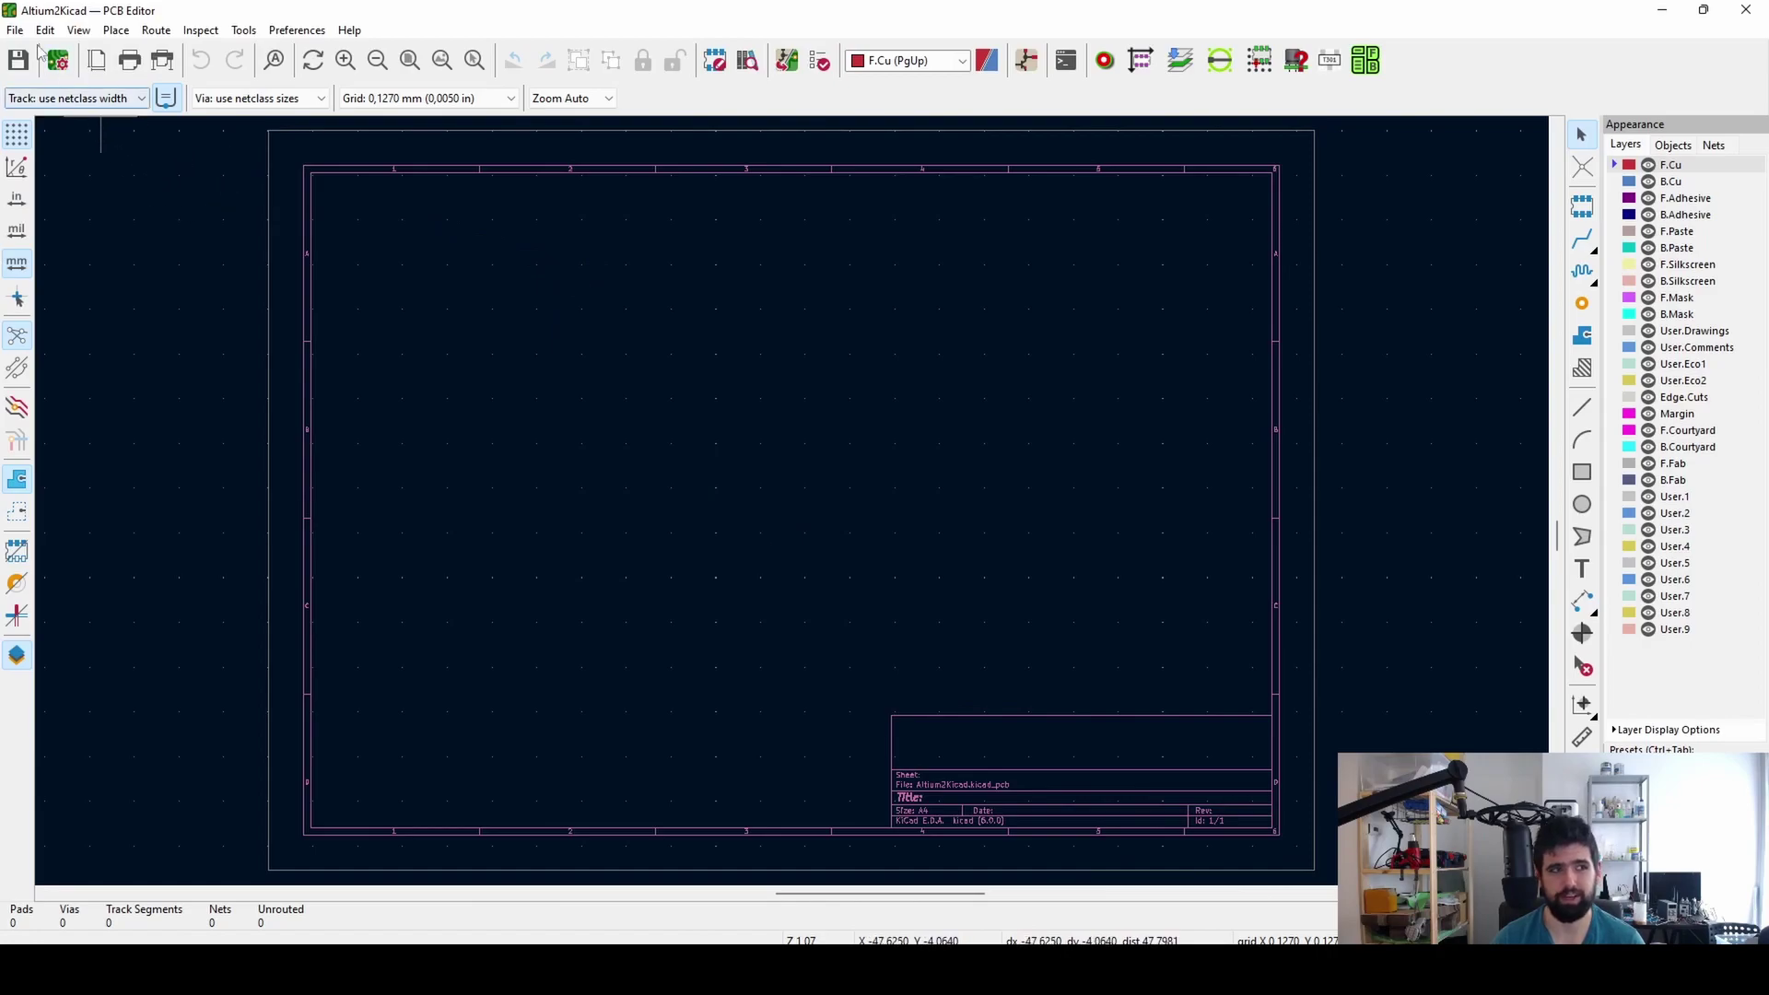
click(15, 30)
mouse_move(95, 166)
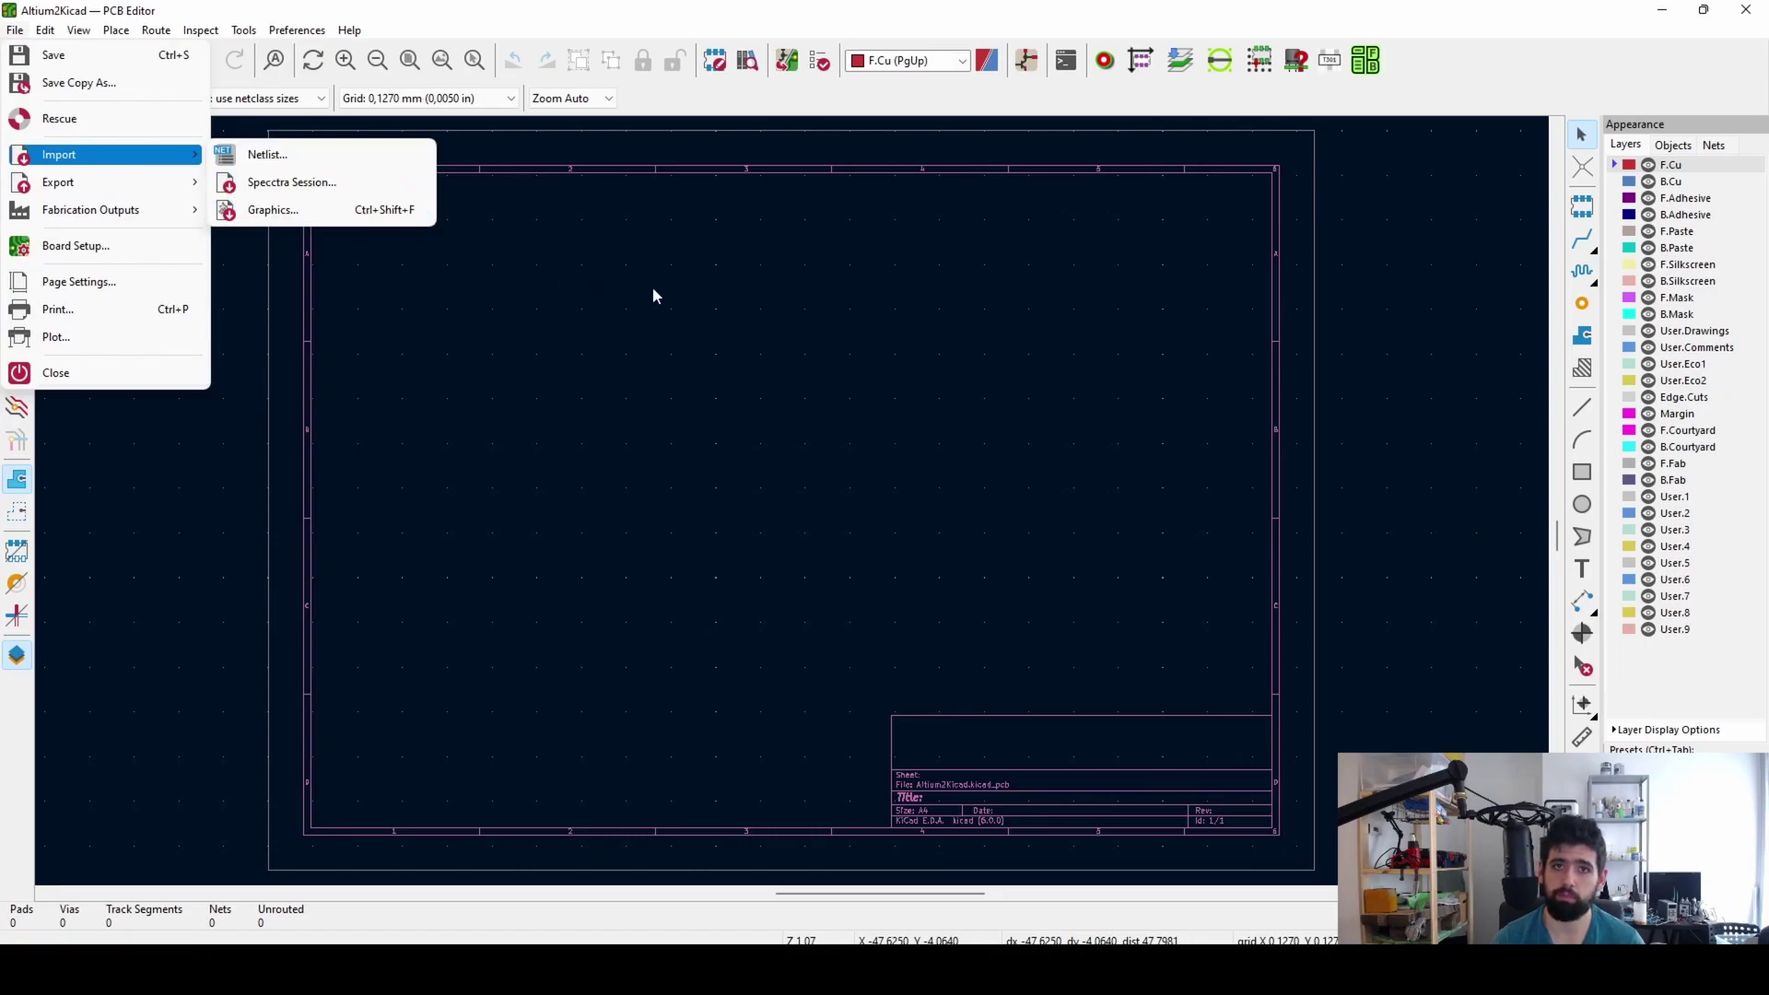
click(772, 361)
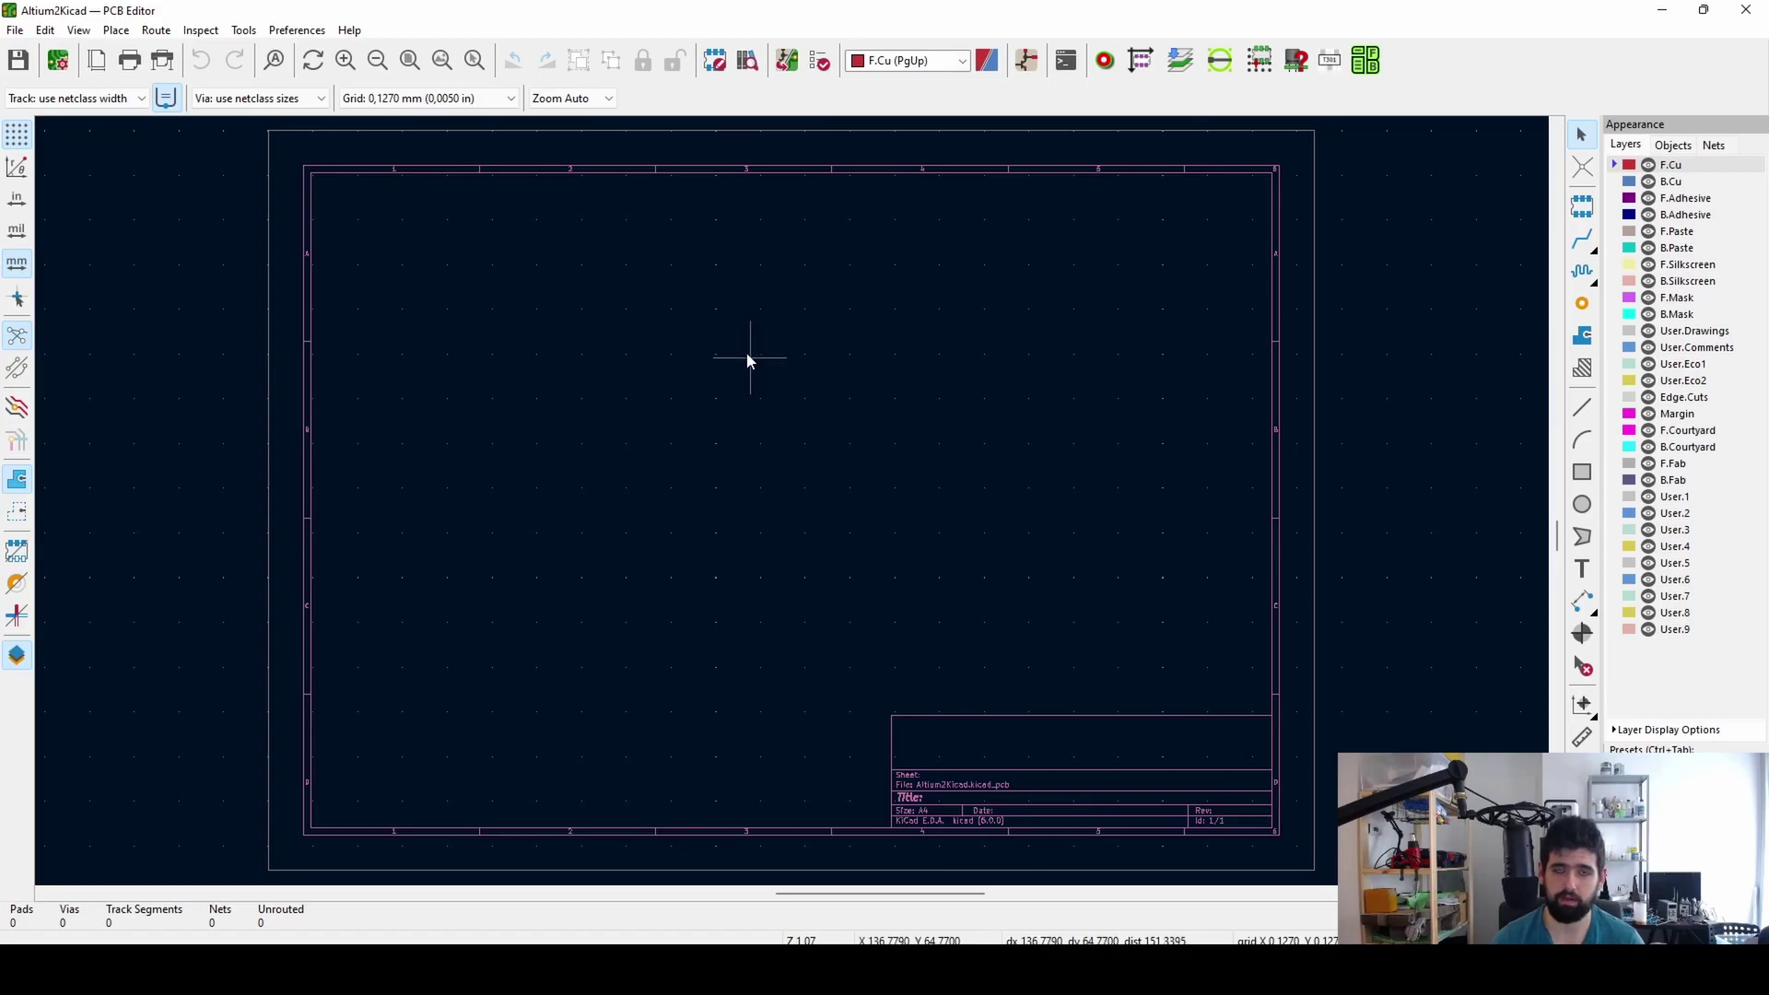
click(1662, 17)
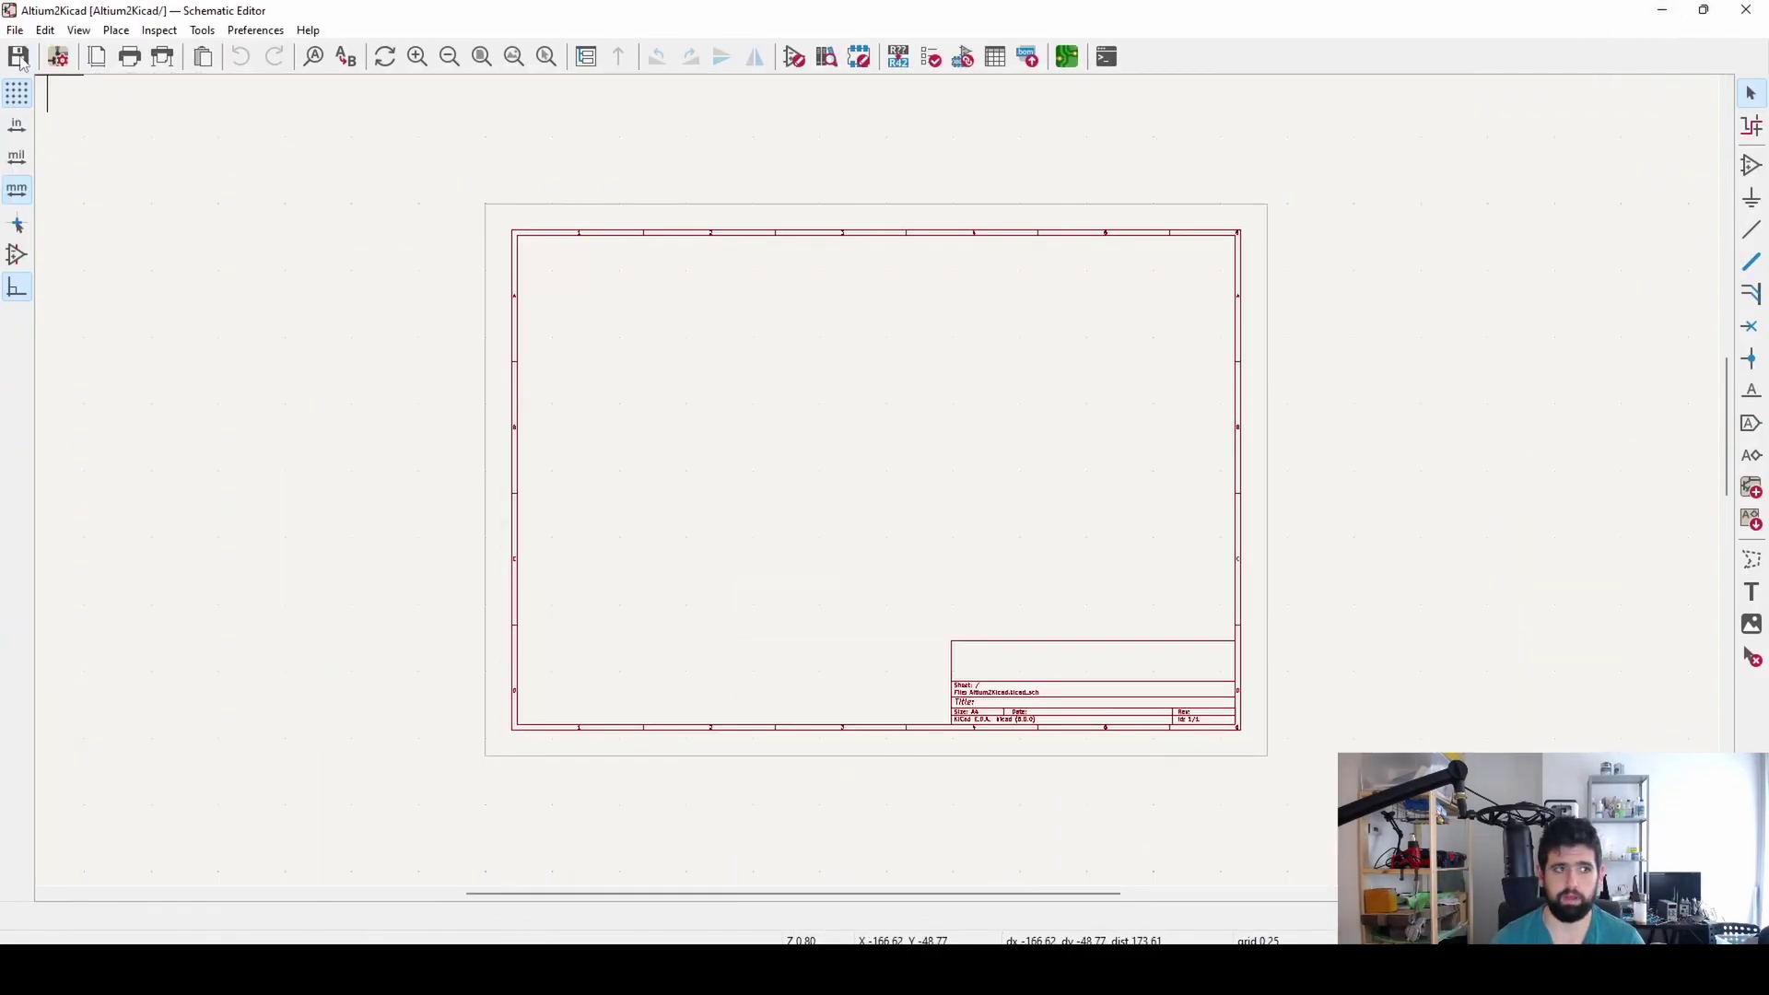
click(1662, 17)
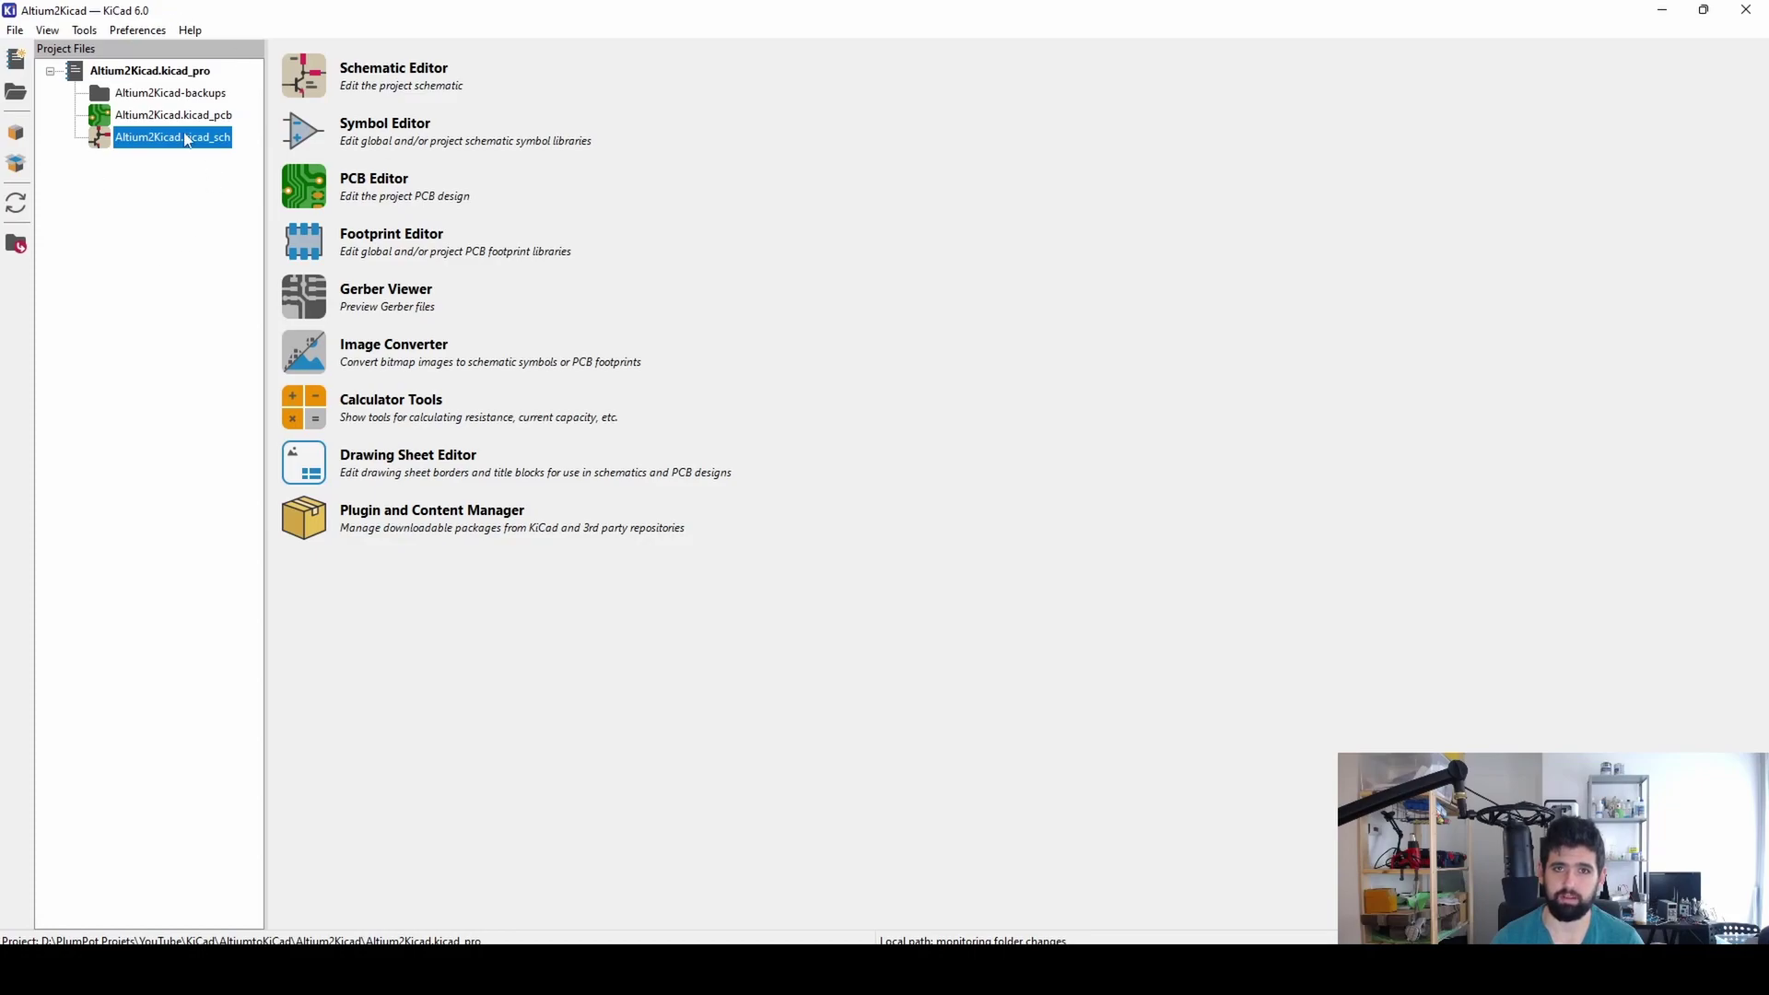
click(176, 114)
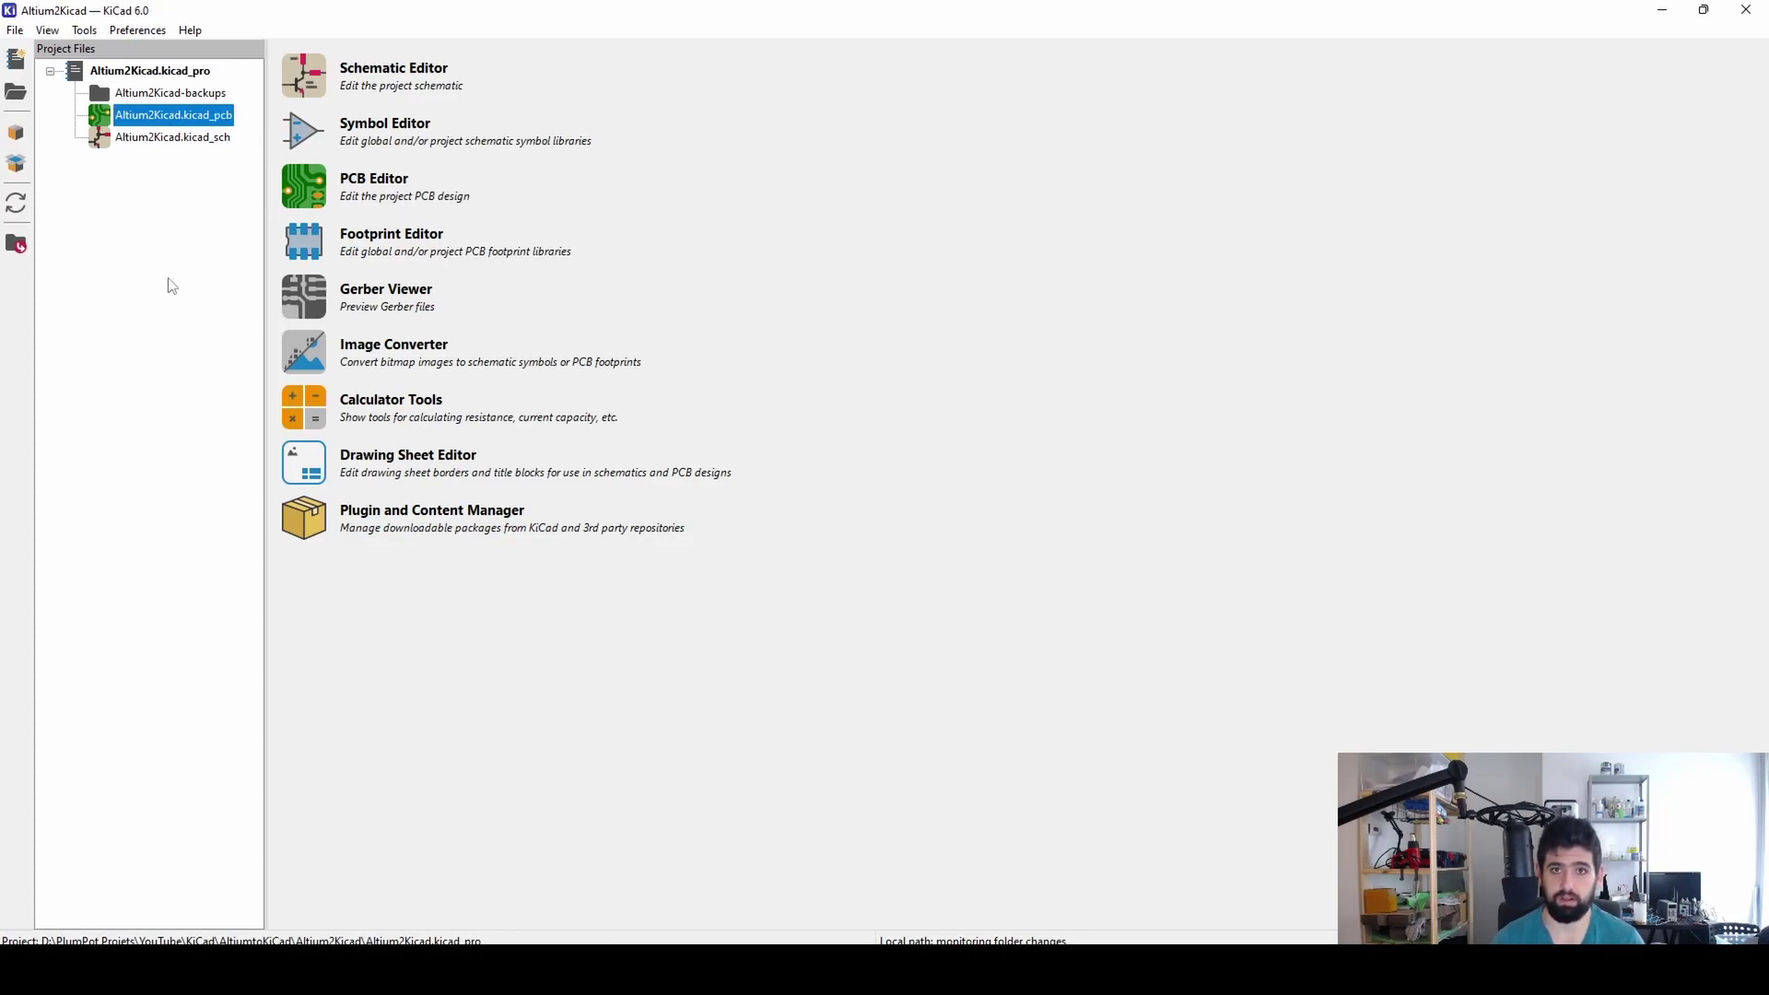
key(super)
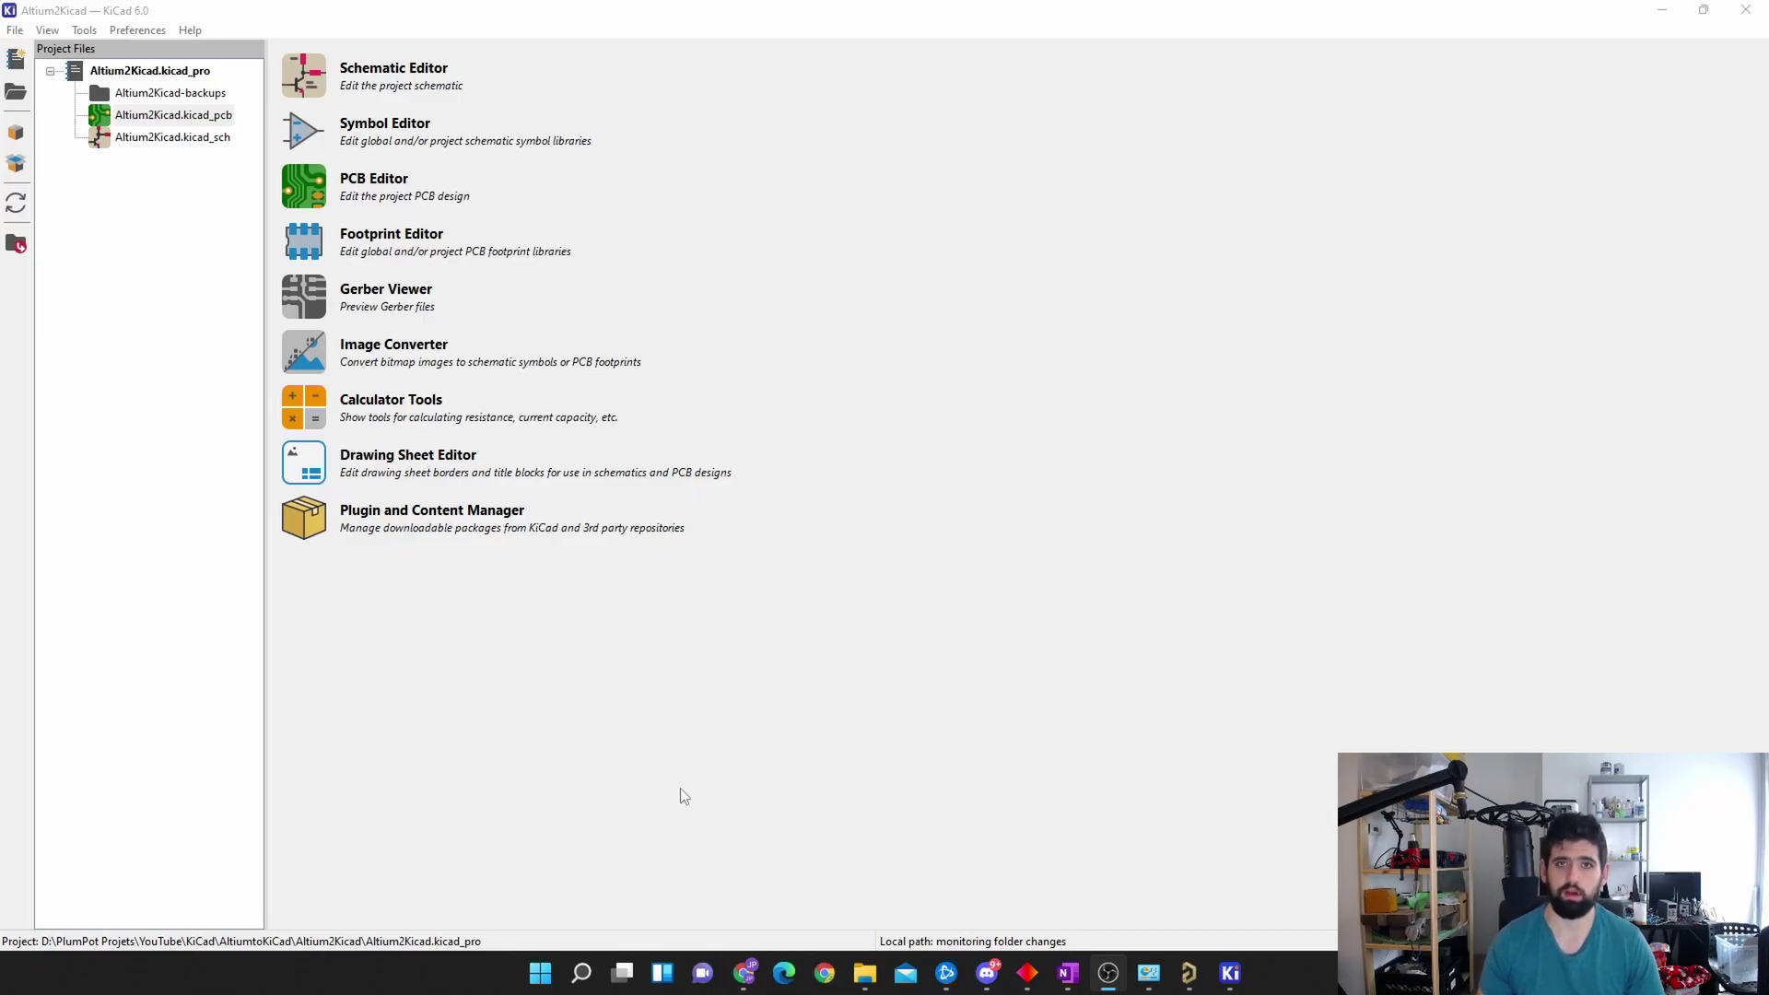
Step: Search Windows for 'pcb Ed' and launch the standalone PCB Editor
click(582, 972)
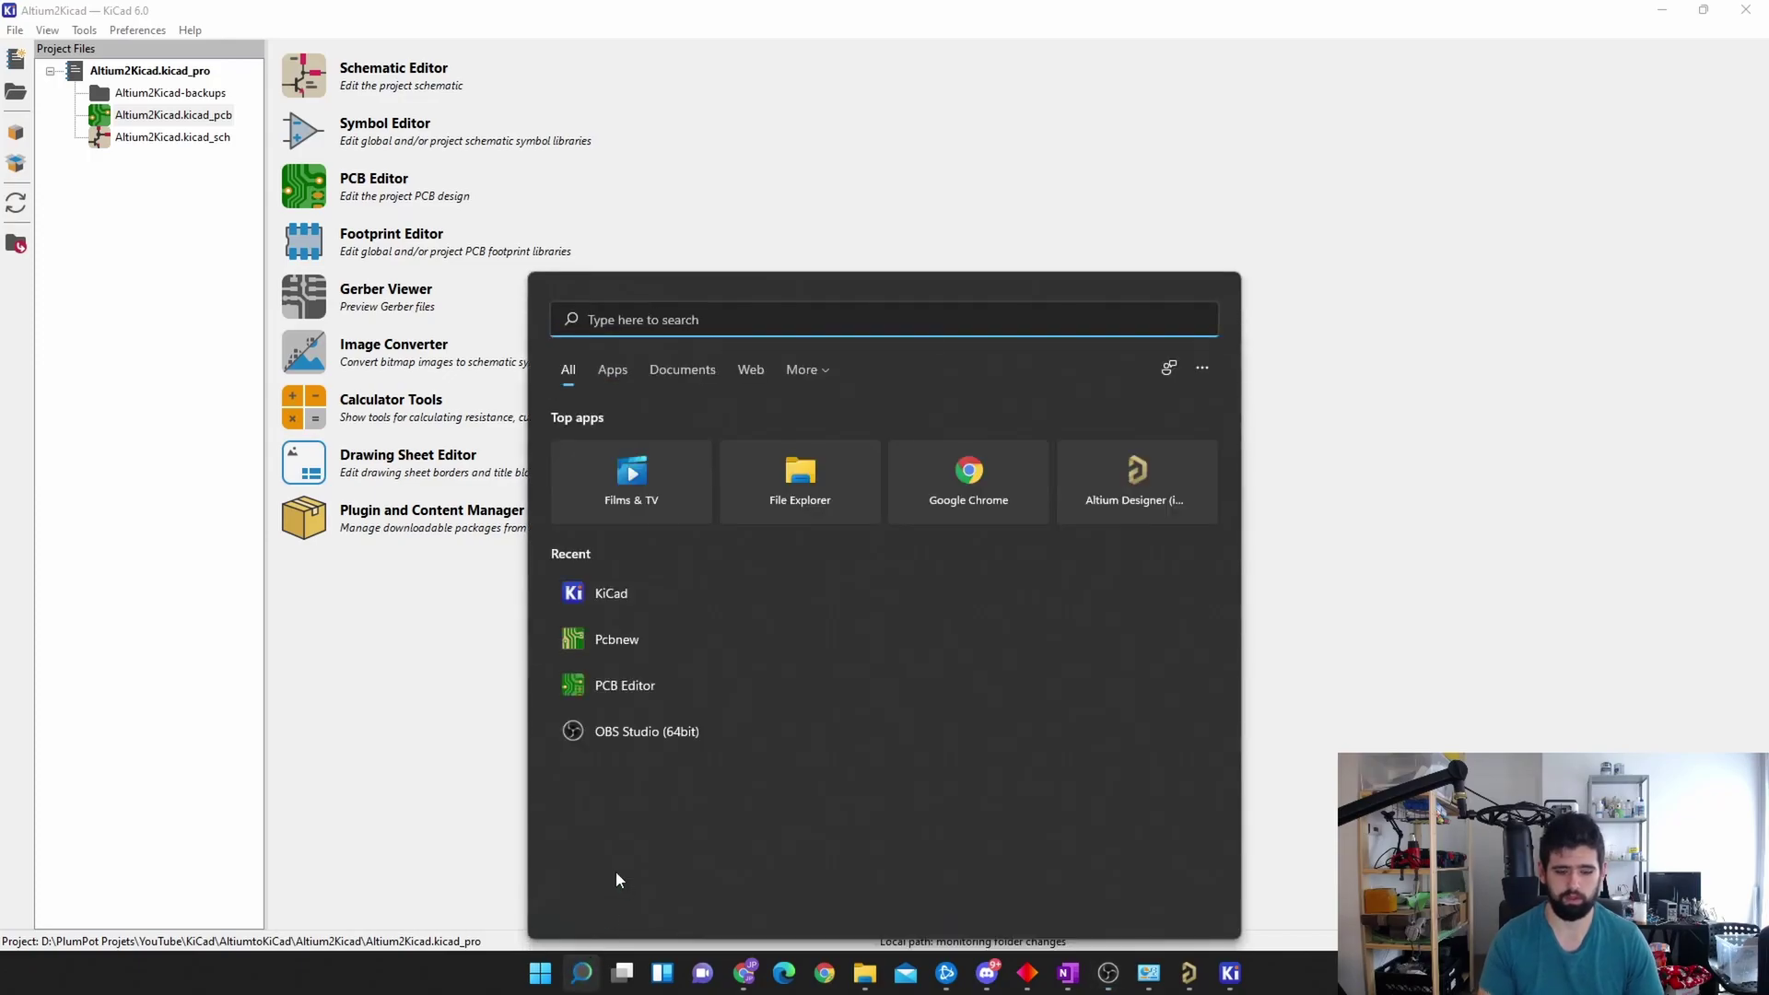
text(pcb)
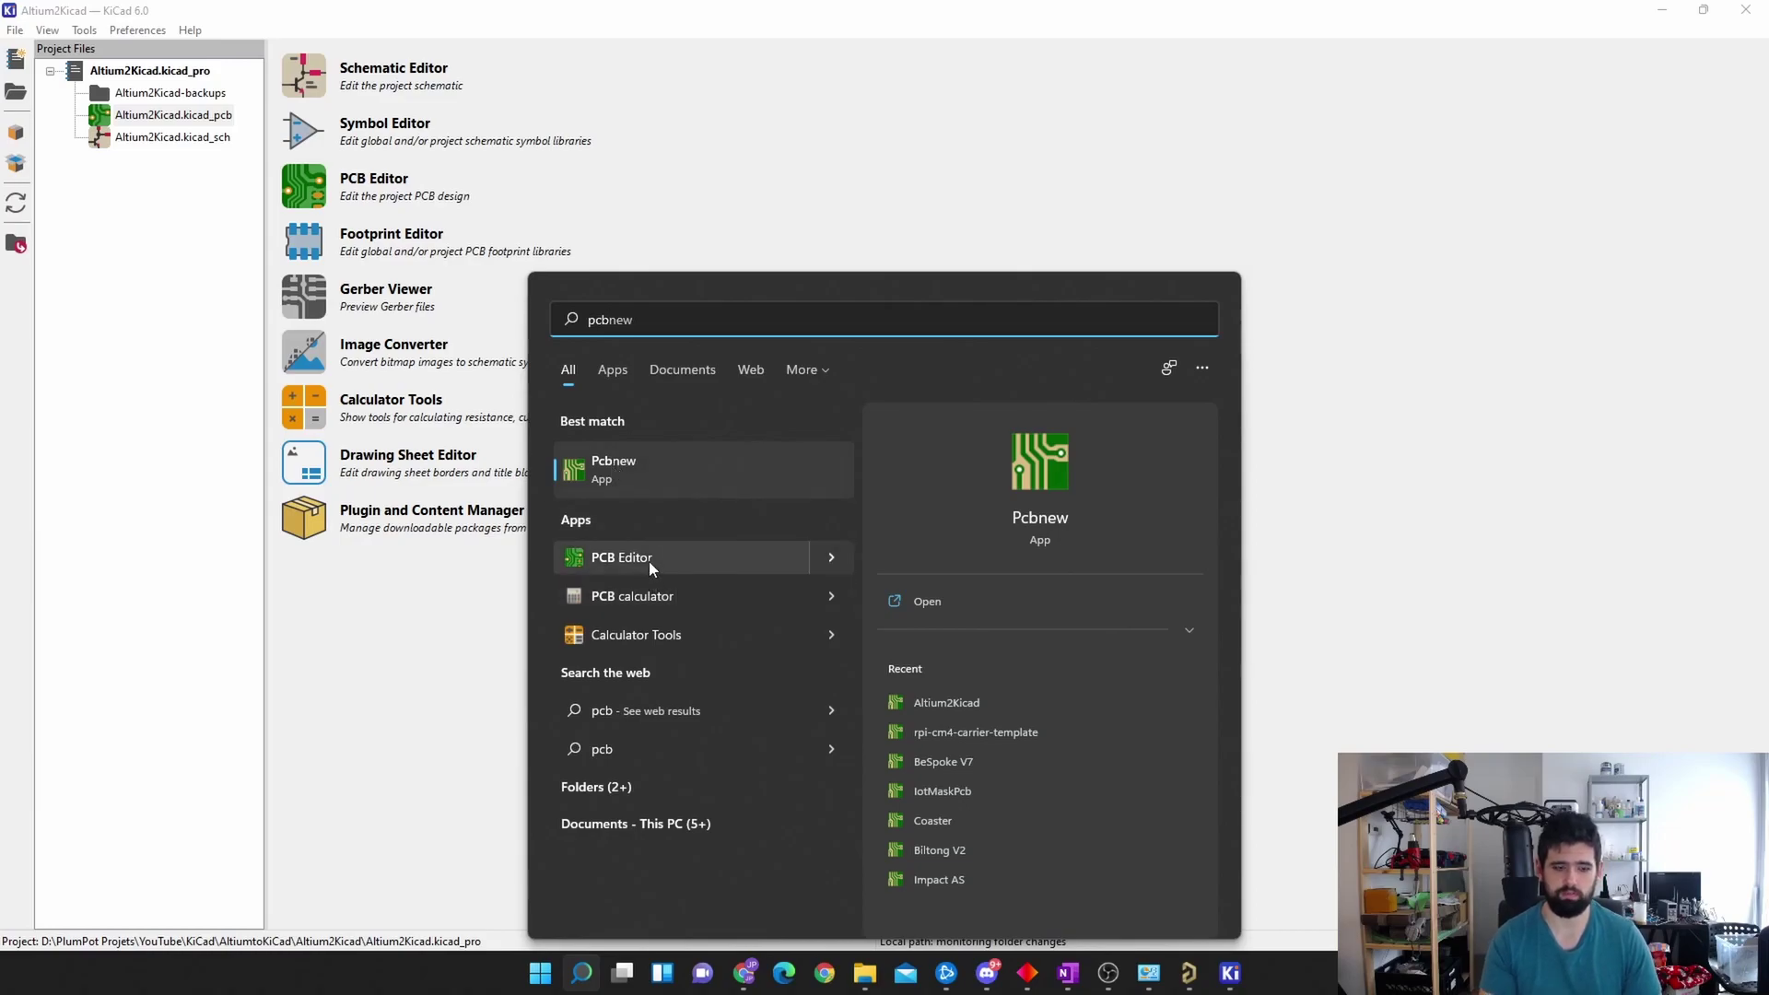
text(Editor)
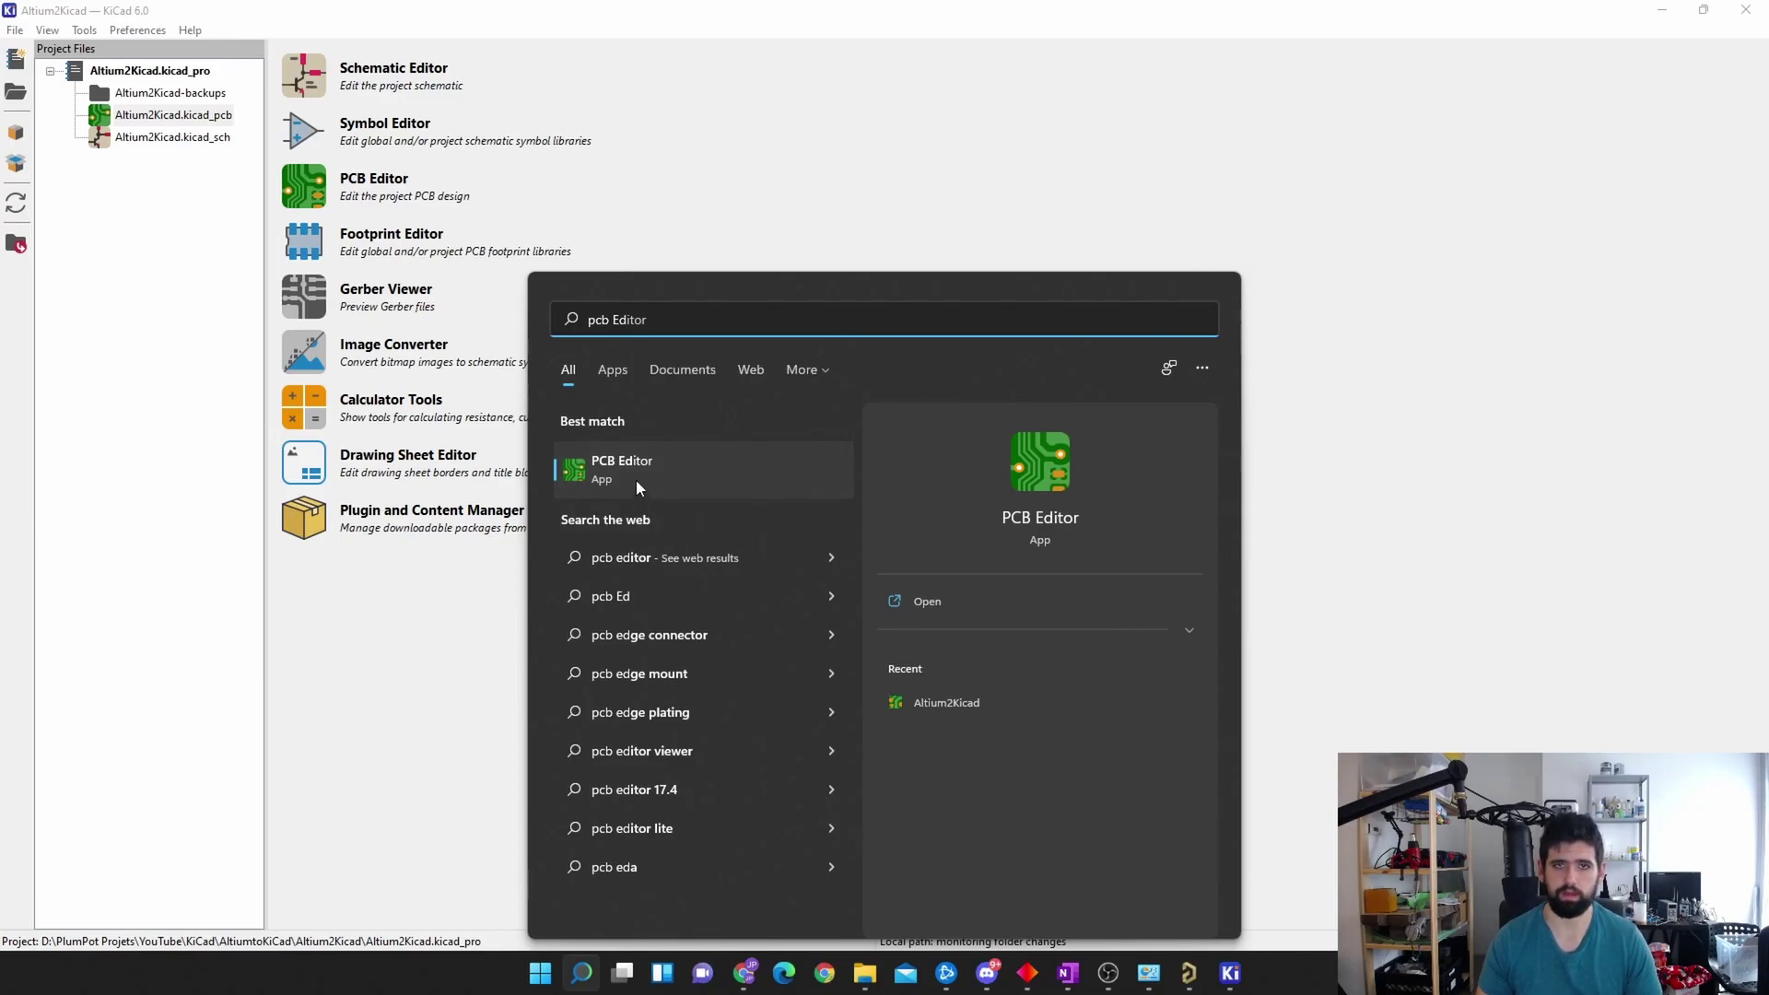
click(635, 479)
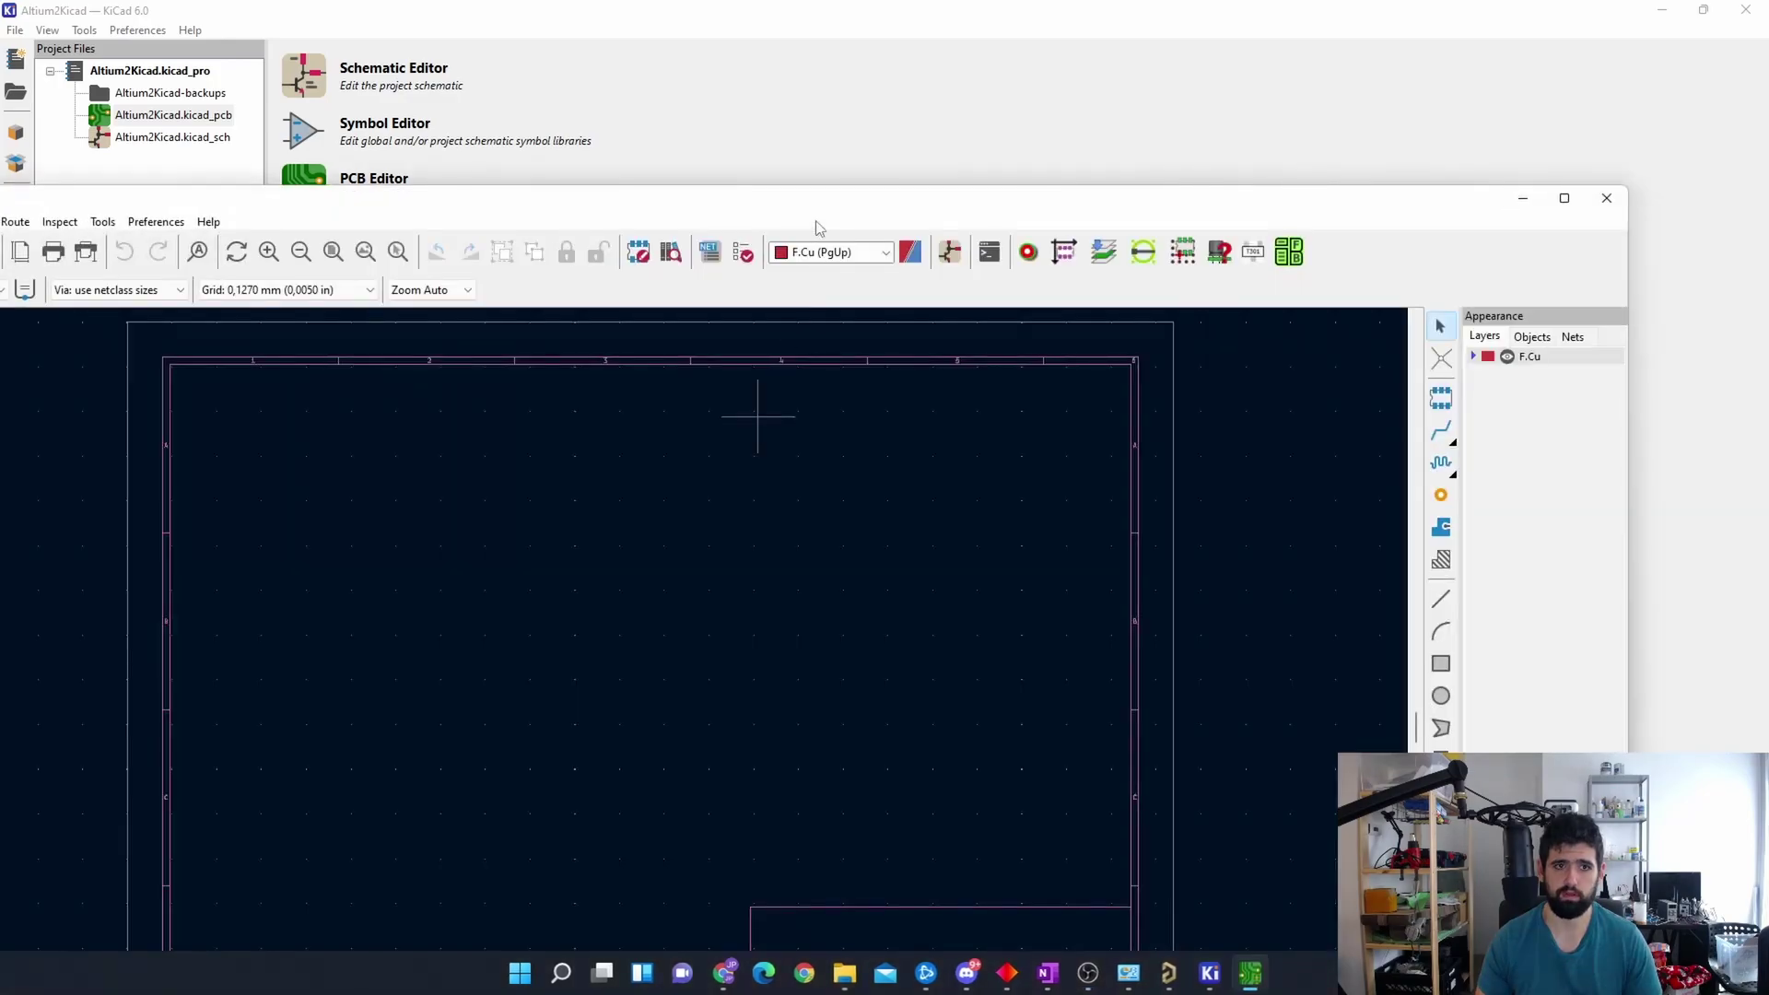
Step: Minimise the project manager and maximise the standalone PCB Editor window
click(818, 184)
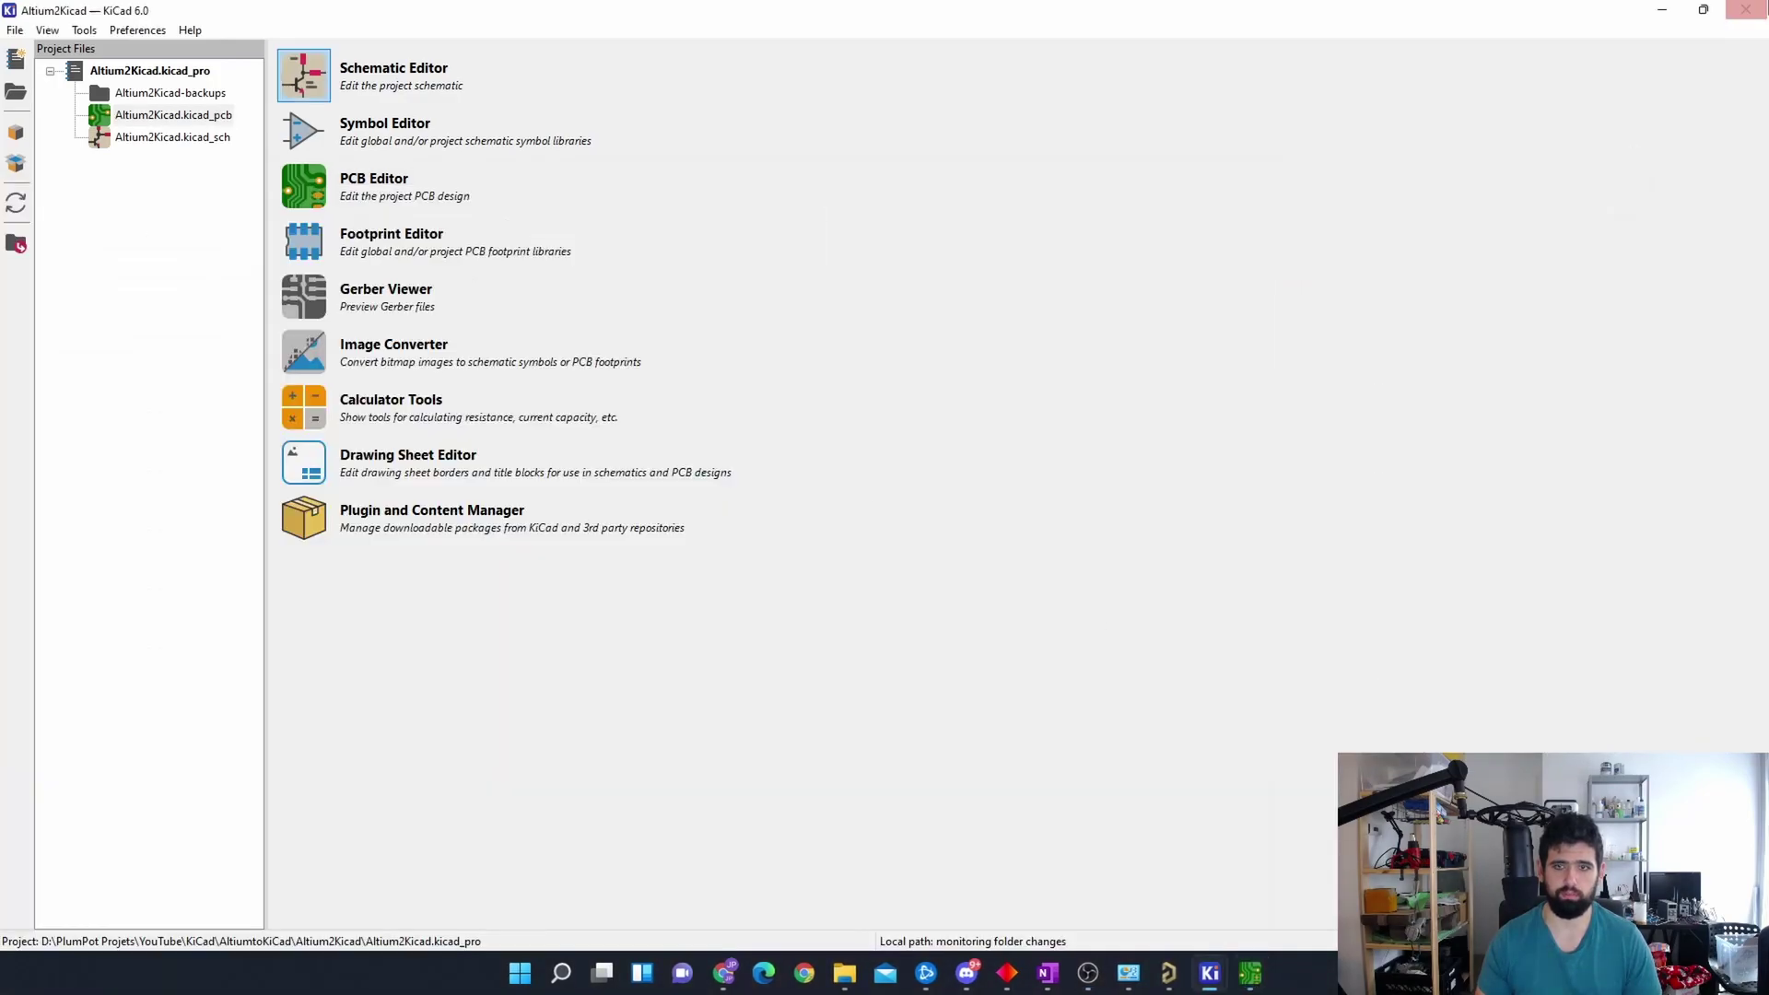
click(1662, 9)
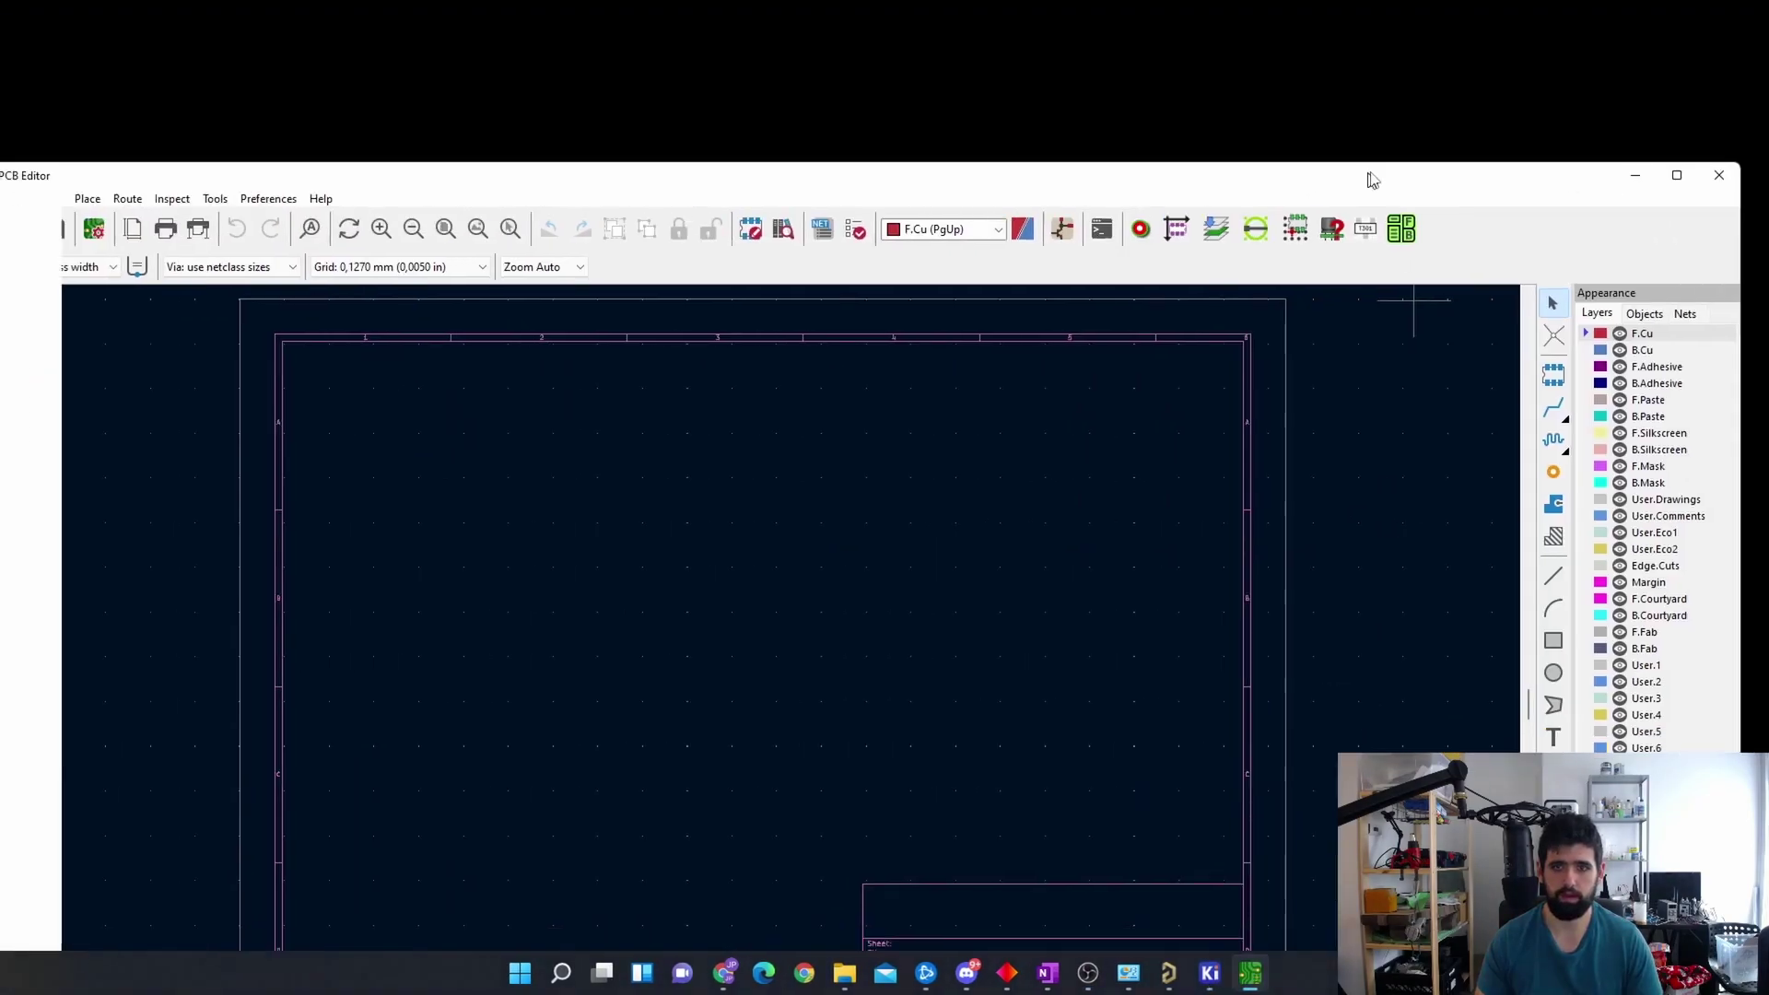
double_click(1374, 180)
Step: Start a Non-KiCad Board File import, check the supported formats, then restart it
click(15, 29)
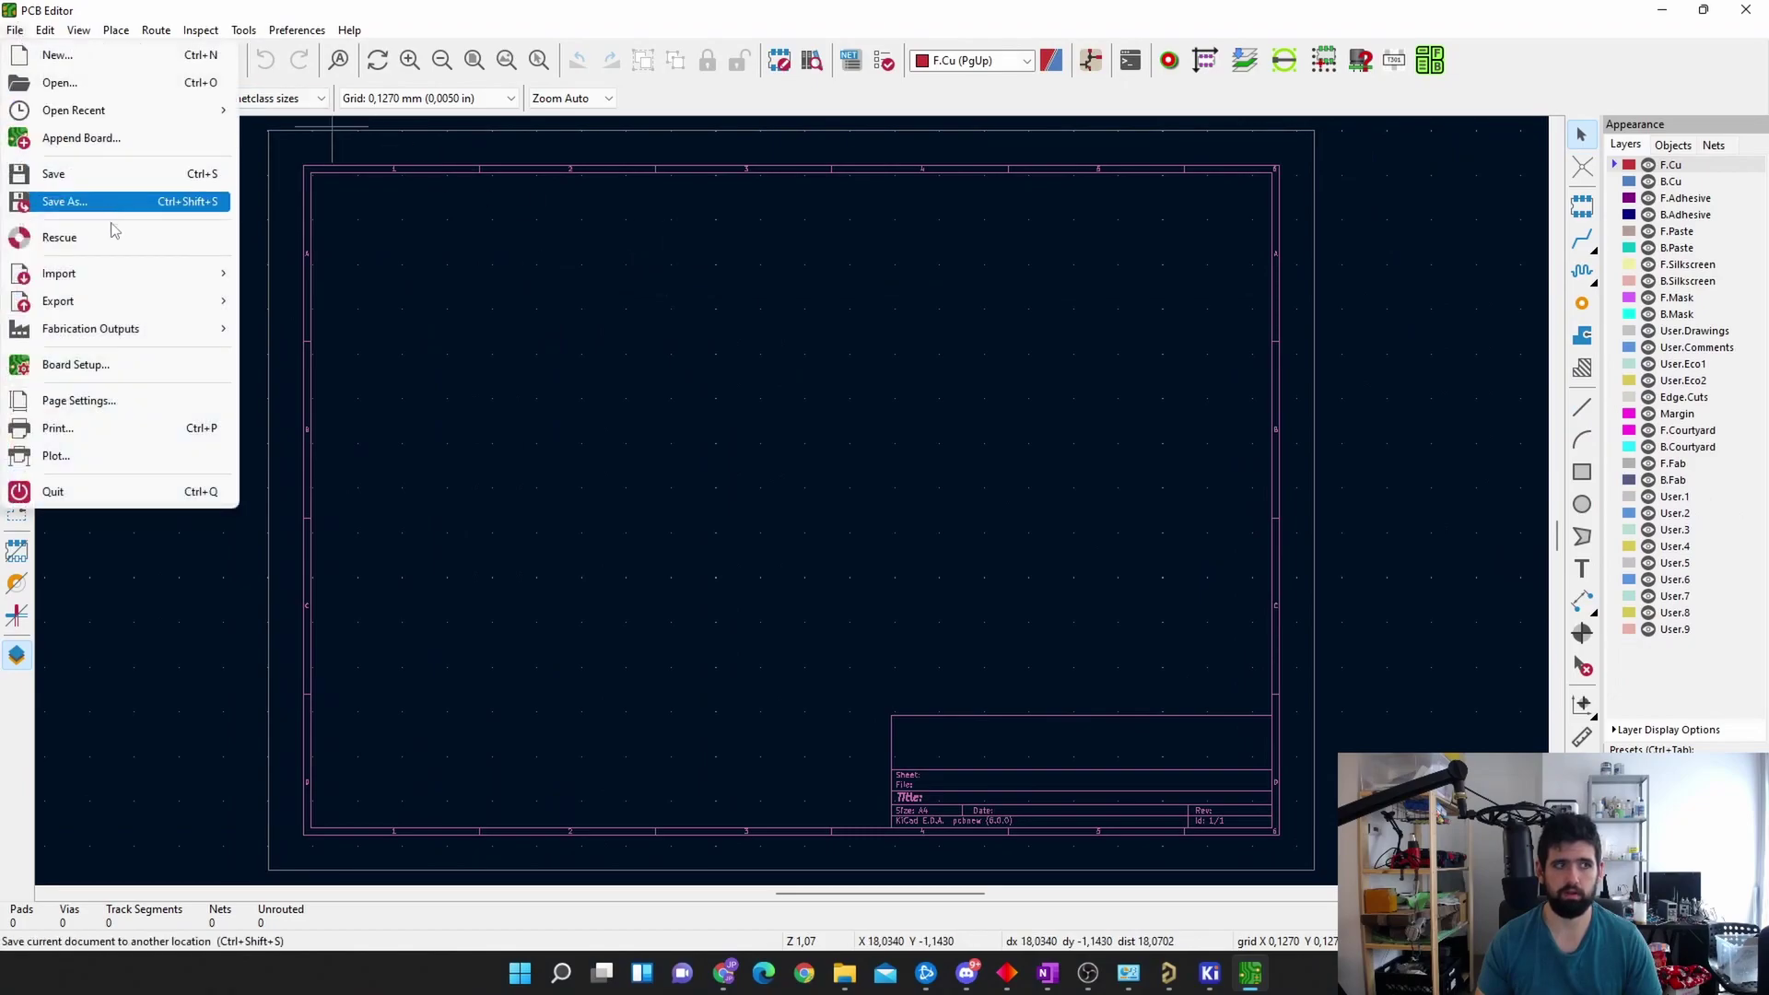
mouse_move(129, 272)
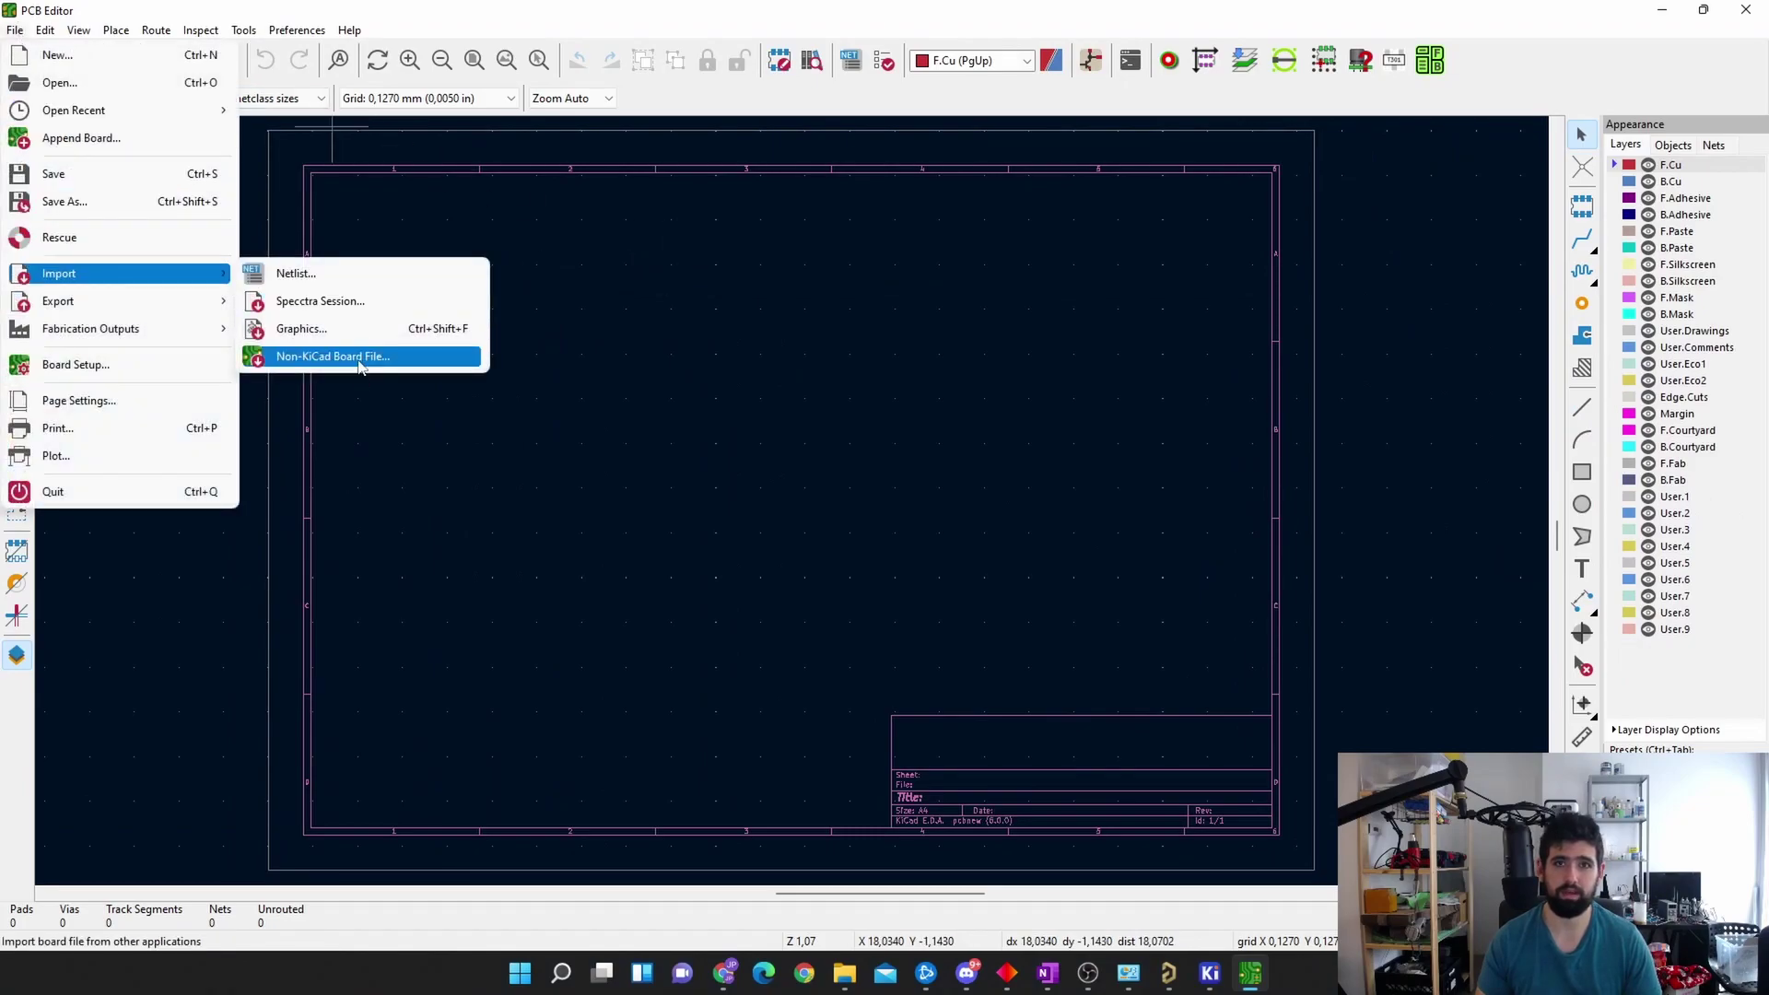
click(359, 359)
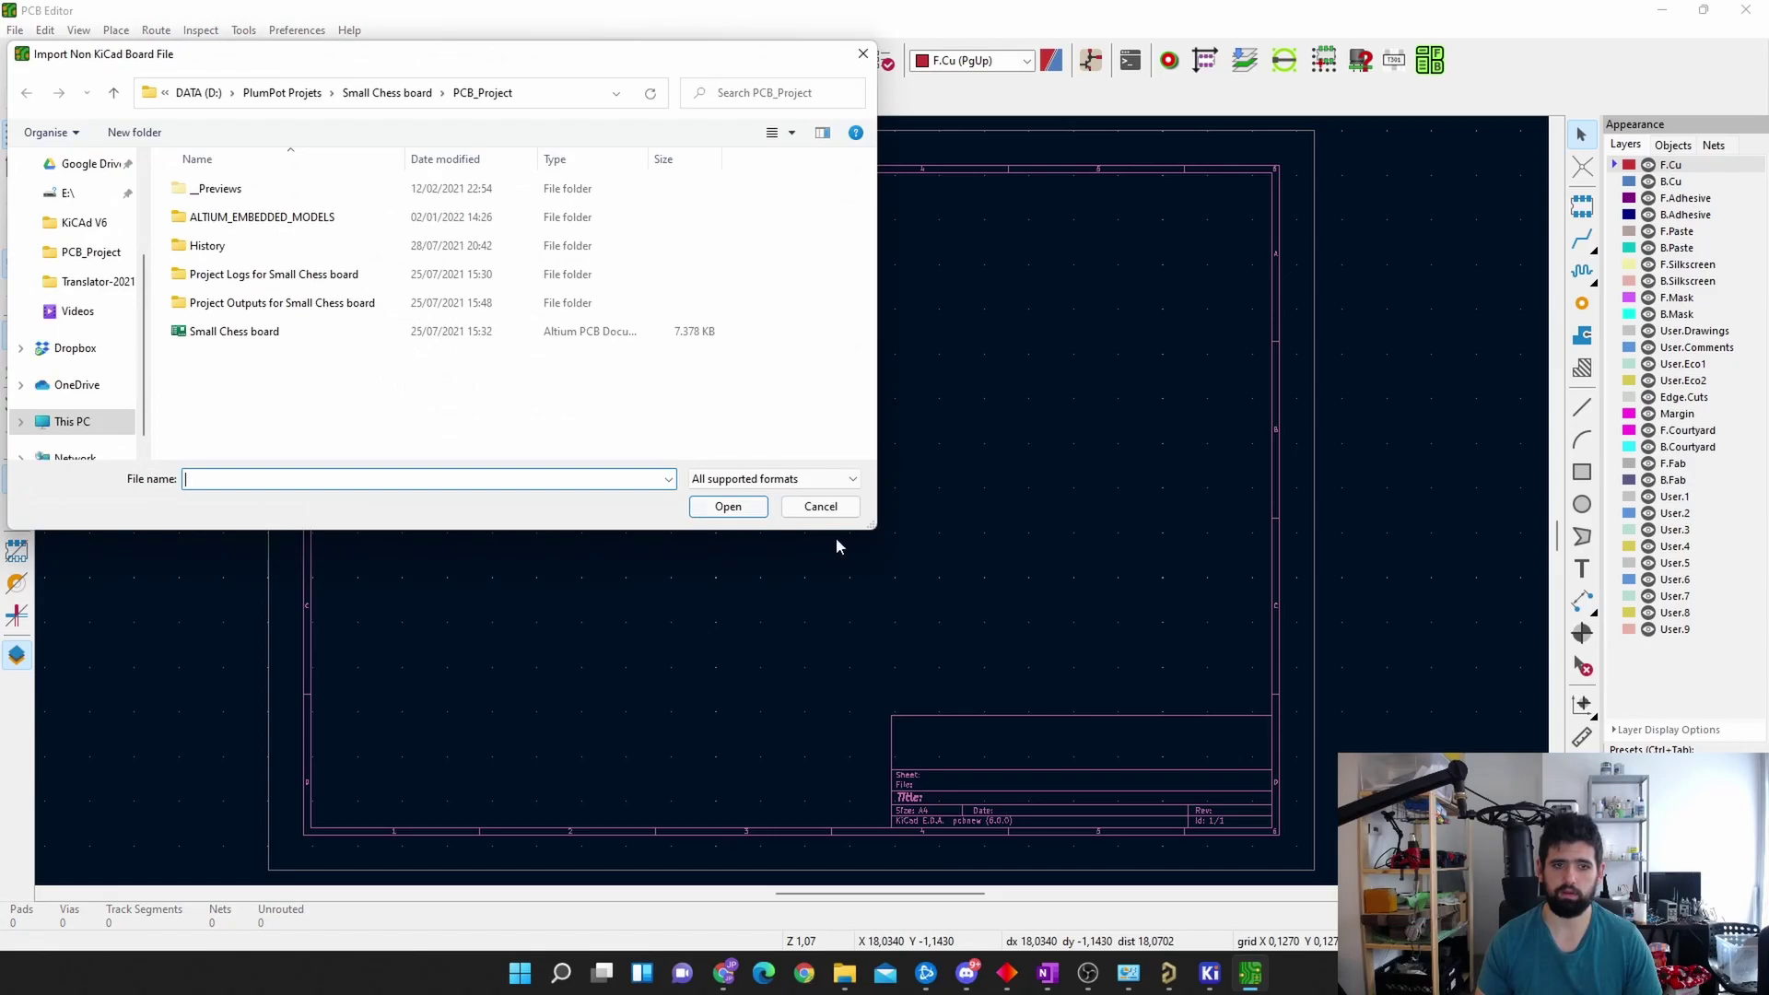
click(786, 481)
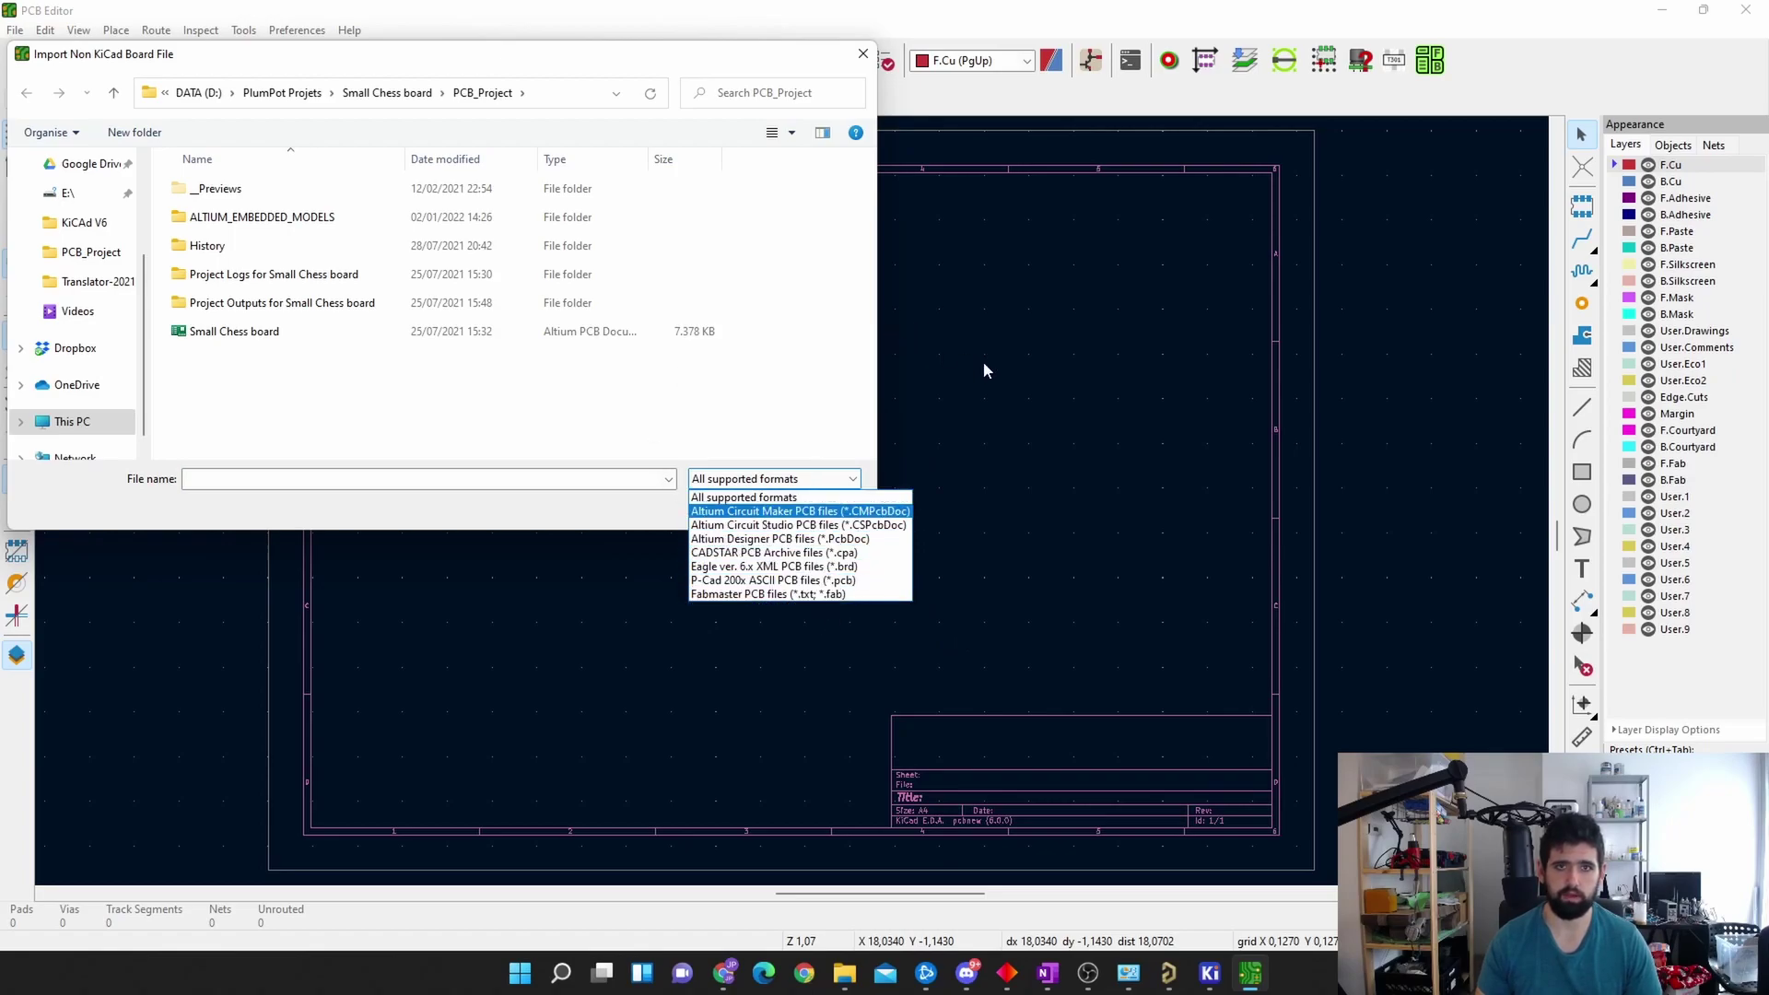
key(Escape)
key(Escape)
click(17, 31)
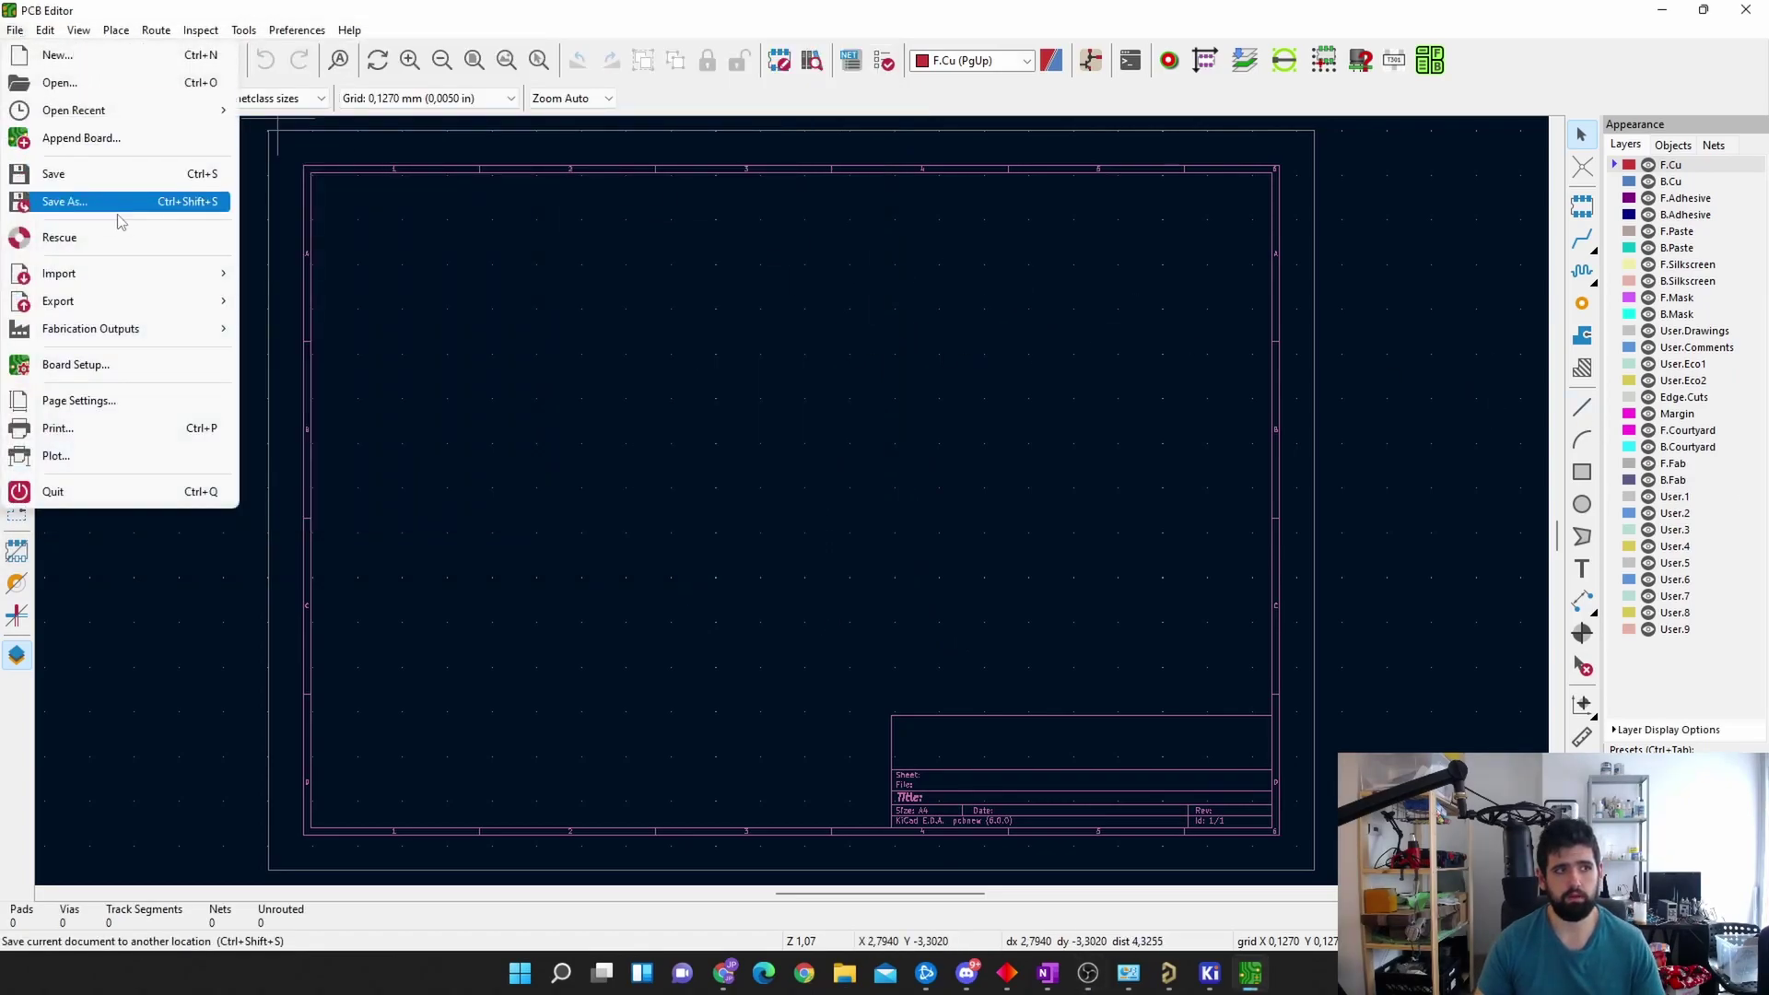
mouse_move(138, 274)
click(409, 356)
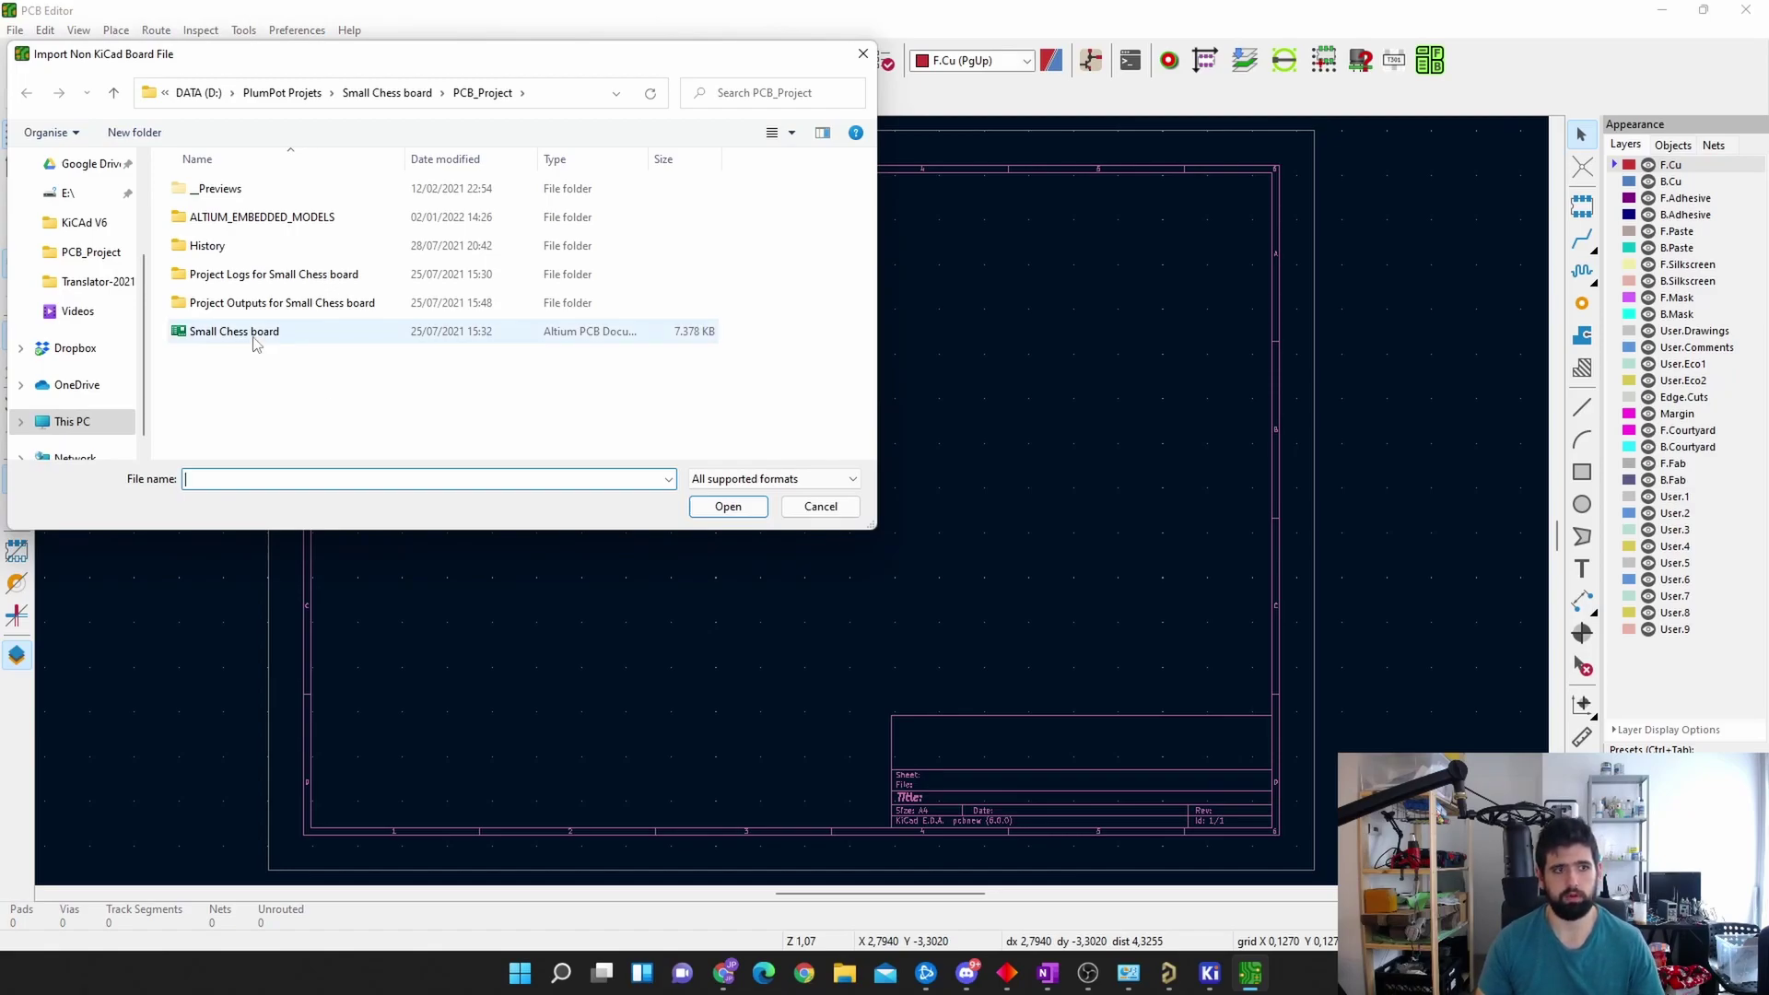
Step: Import the 'Small Chess board' Altium file and accept the layer mapping warning
double_click(257, 342)
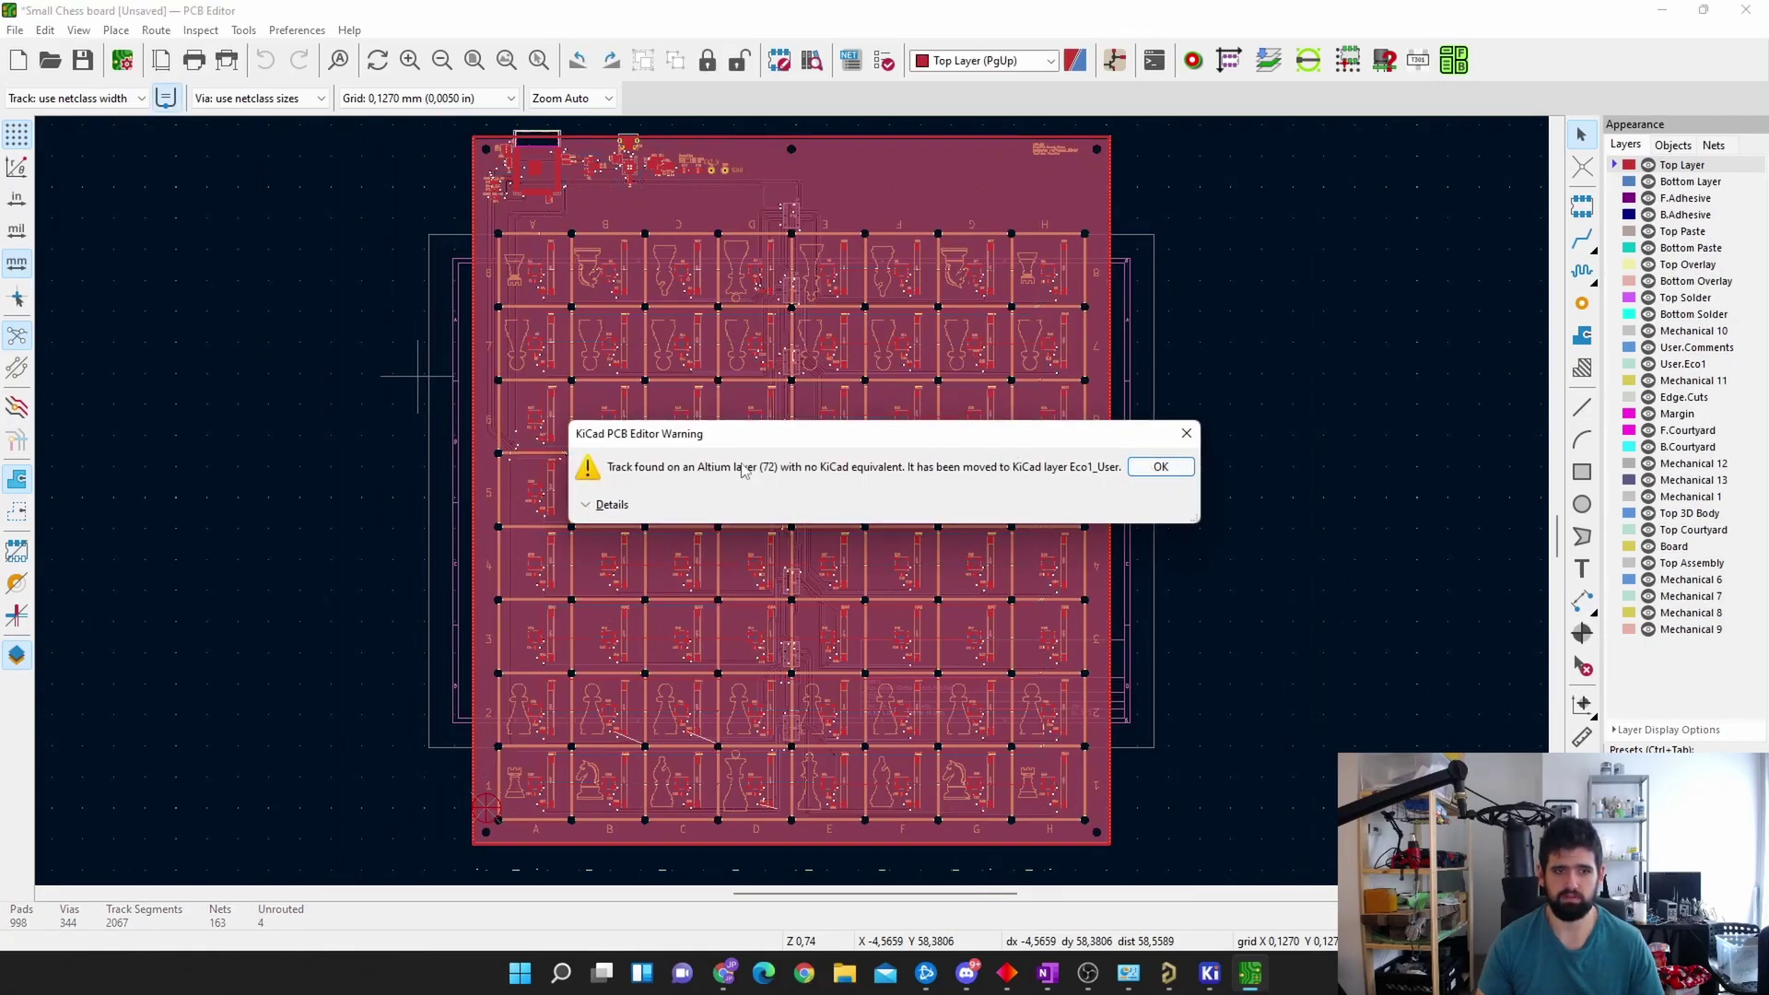
click(1162, 468)
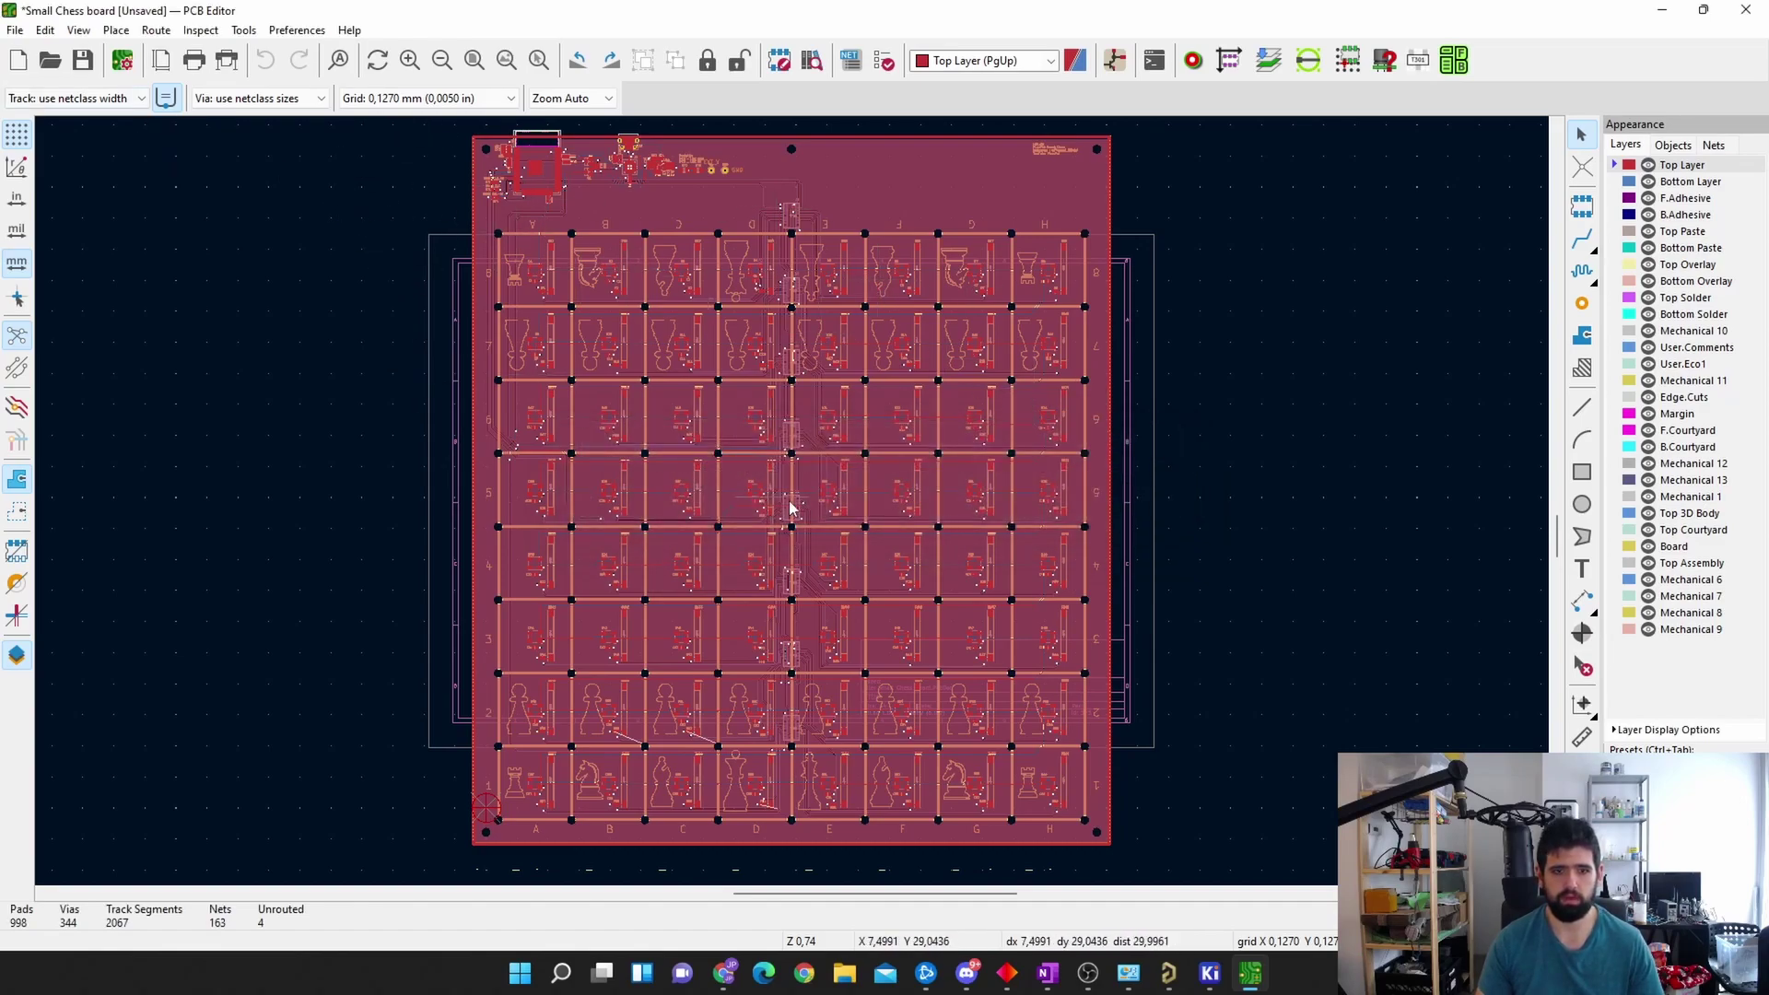
Step: Try an A3 page size in Page Settings, then undo the change
click(15, 29)
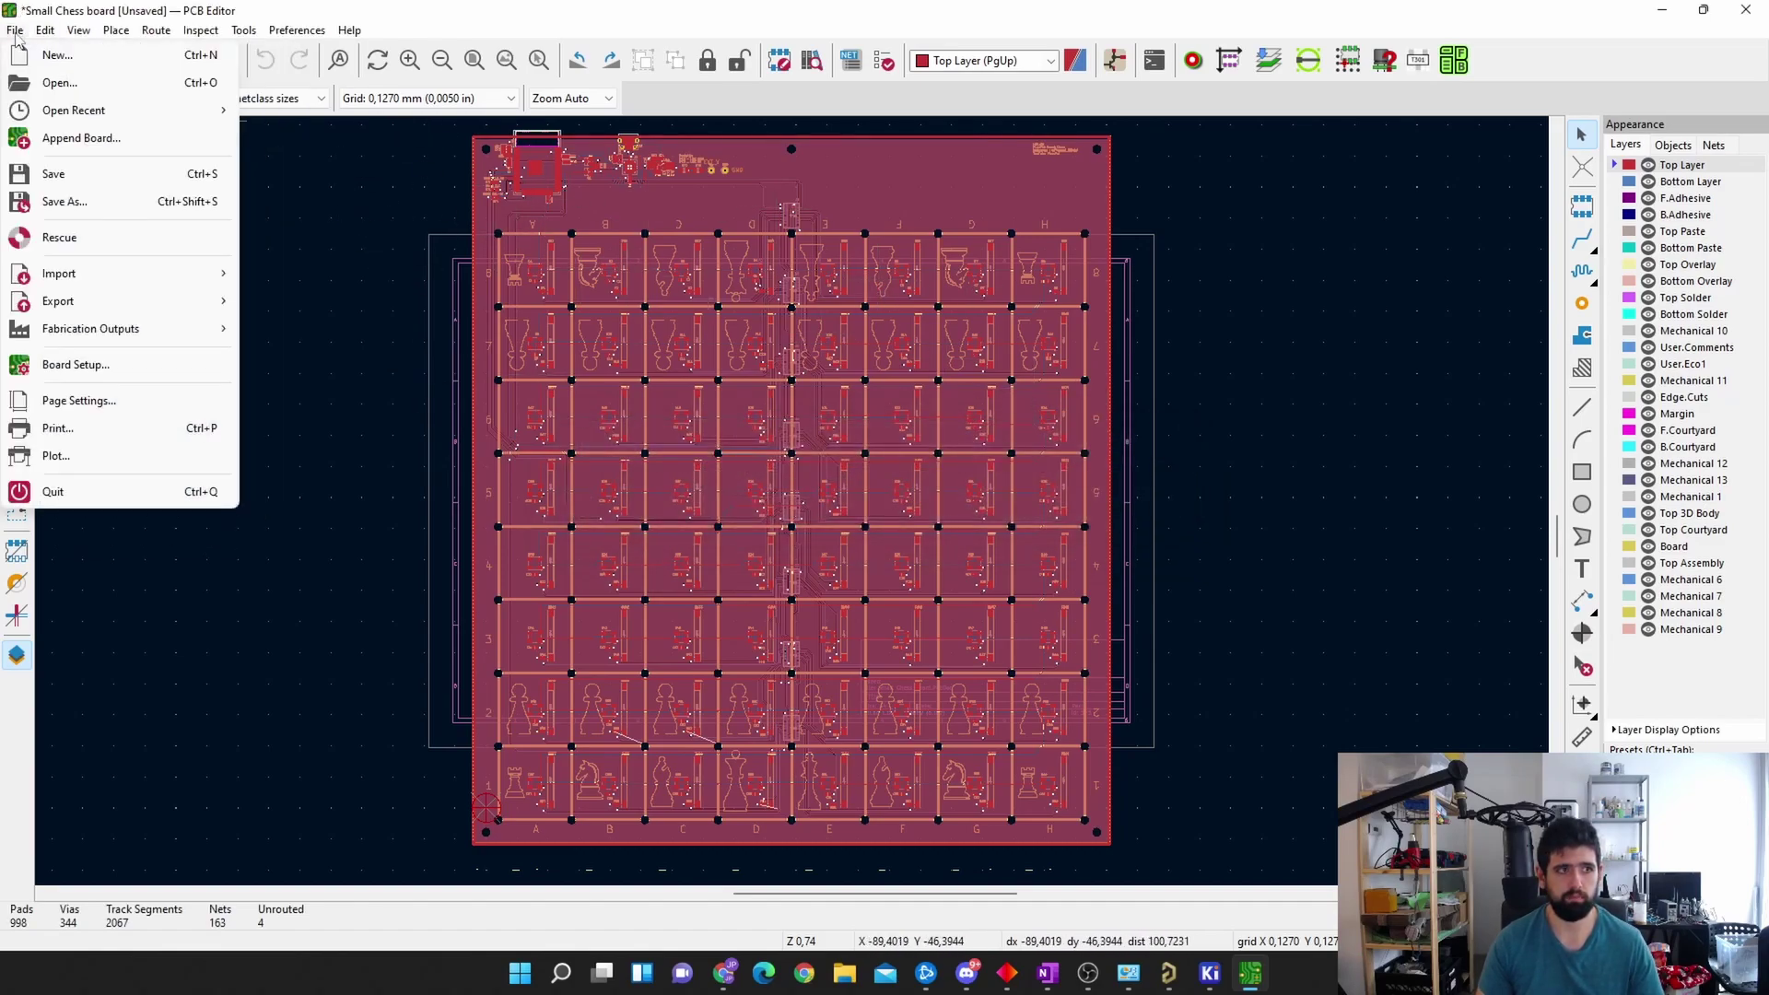
click(101, 400)
click(606, 286)
click(571, 318)
click(1038, 709)
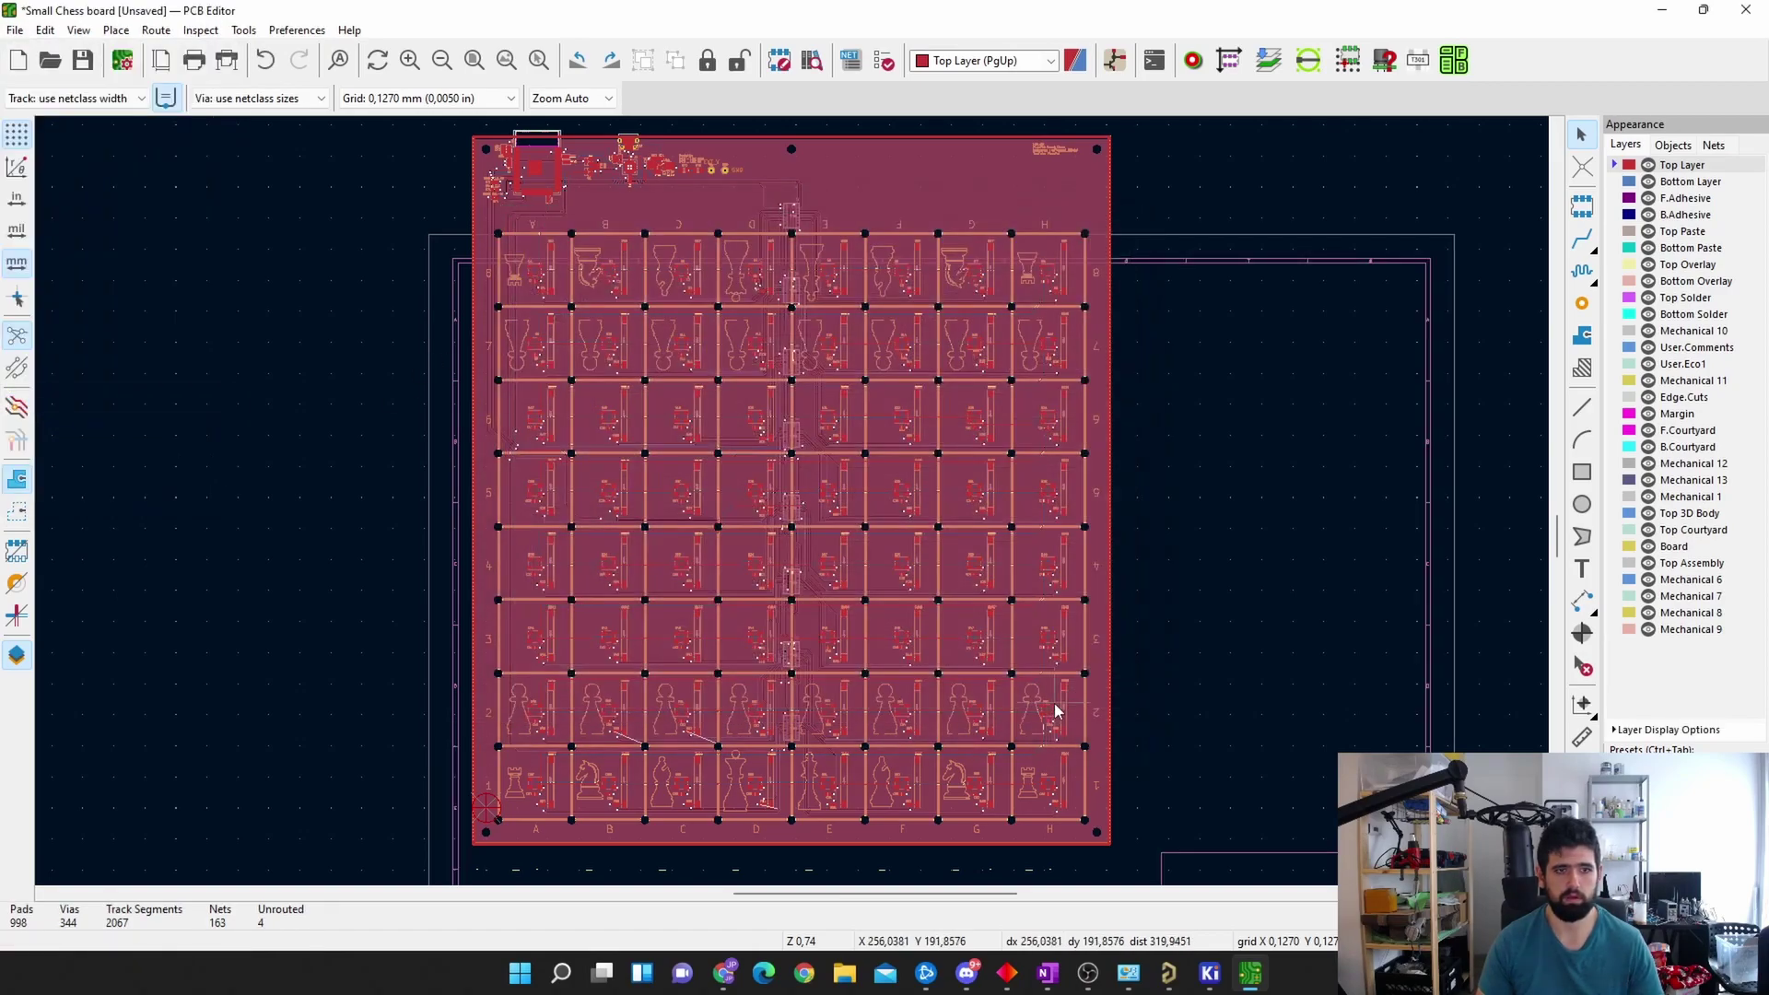
scroll(1065, 627, down, 3)
drag(950, 152, 543, 589)
key(ctrl+z)
scroll(608, 345, up, 3)
key(Escape)
Step: Set the page size to A2 420x594mm and bring up the 3D Viewer
click(14, 30)
click(106, 399)
click(599, 287)
click(562, 343)
click(1030, 707)
scroll(803, 478, down, 5)
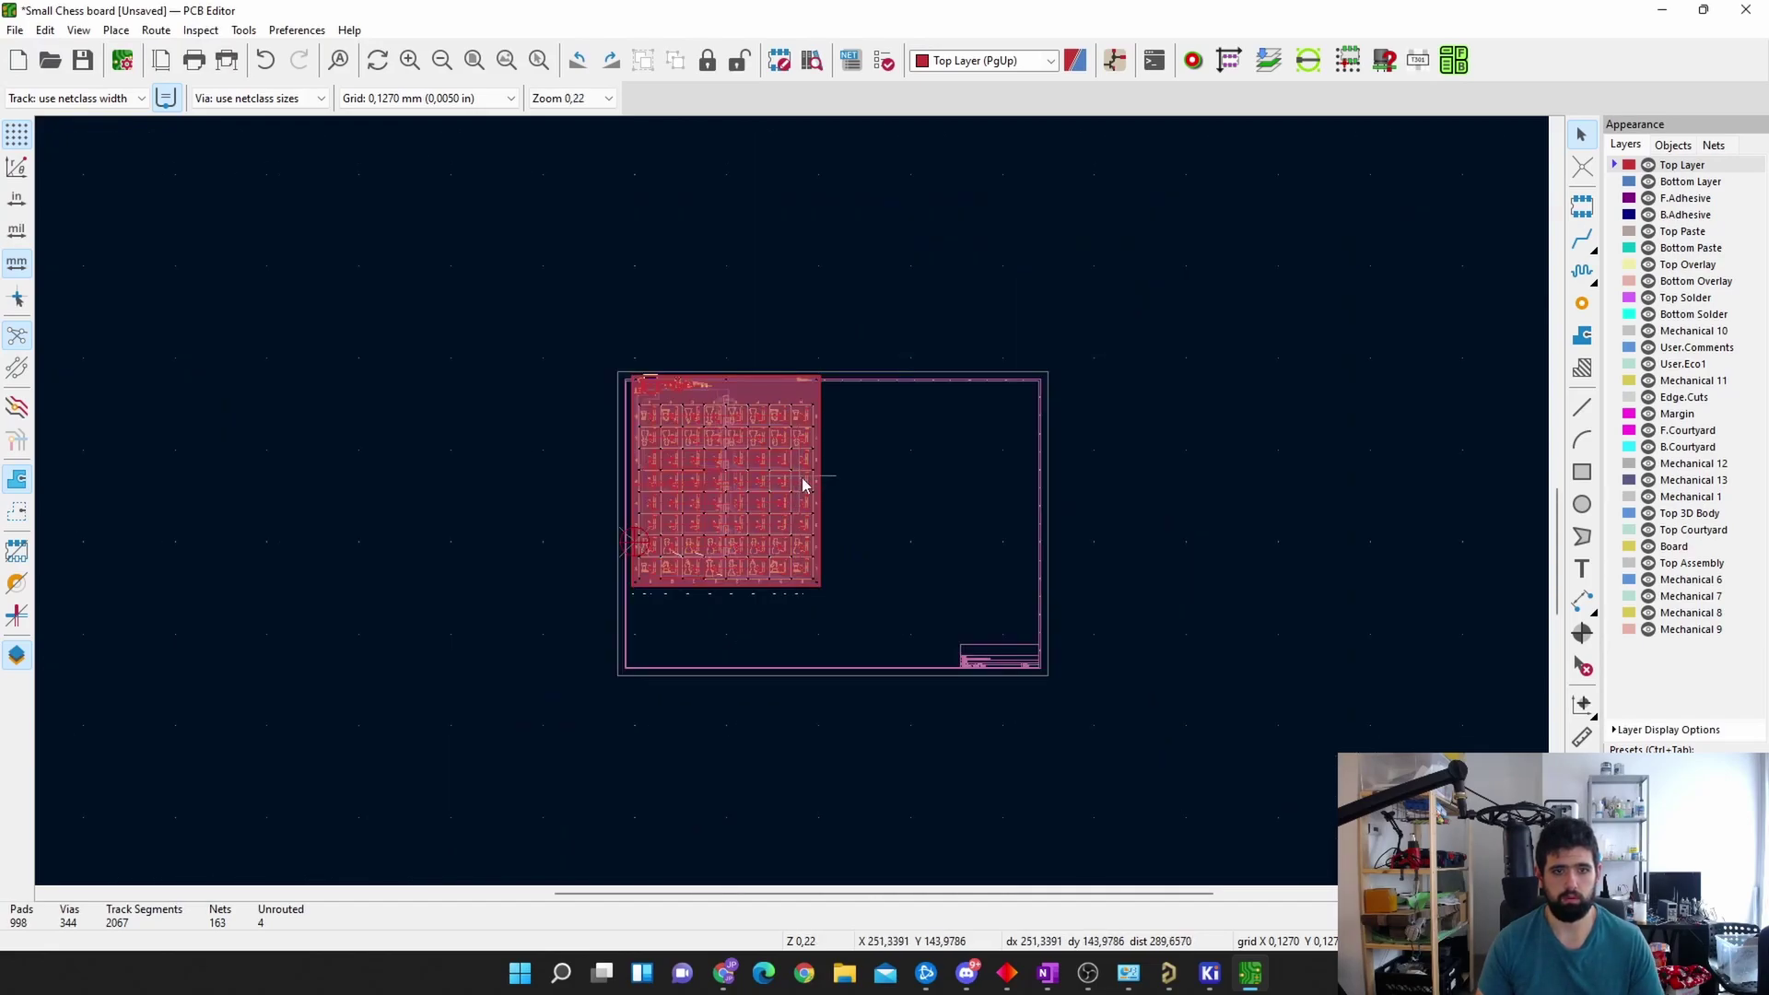
scroll(791, 500, up, 5)
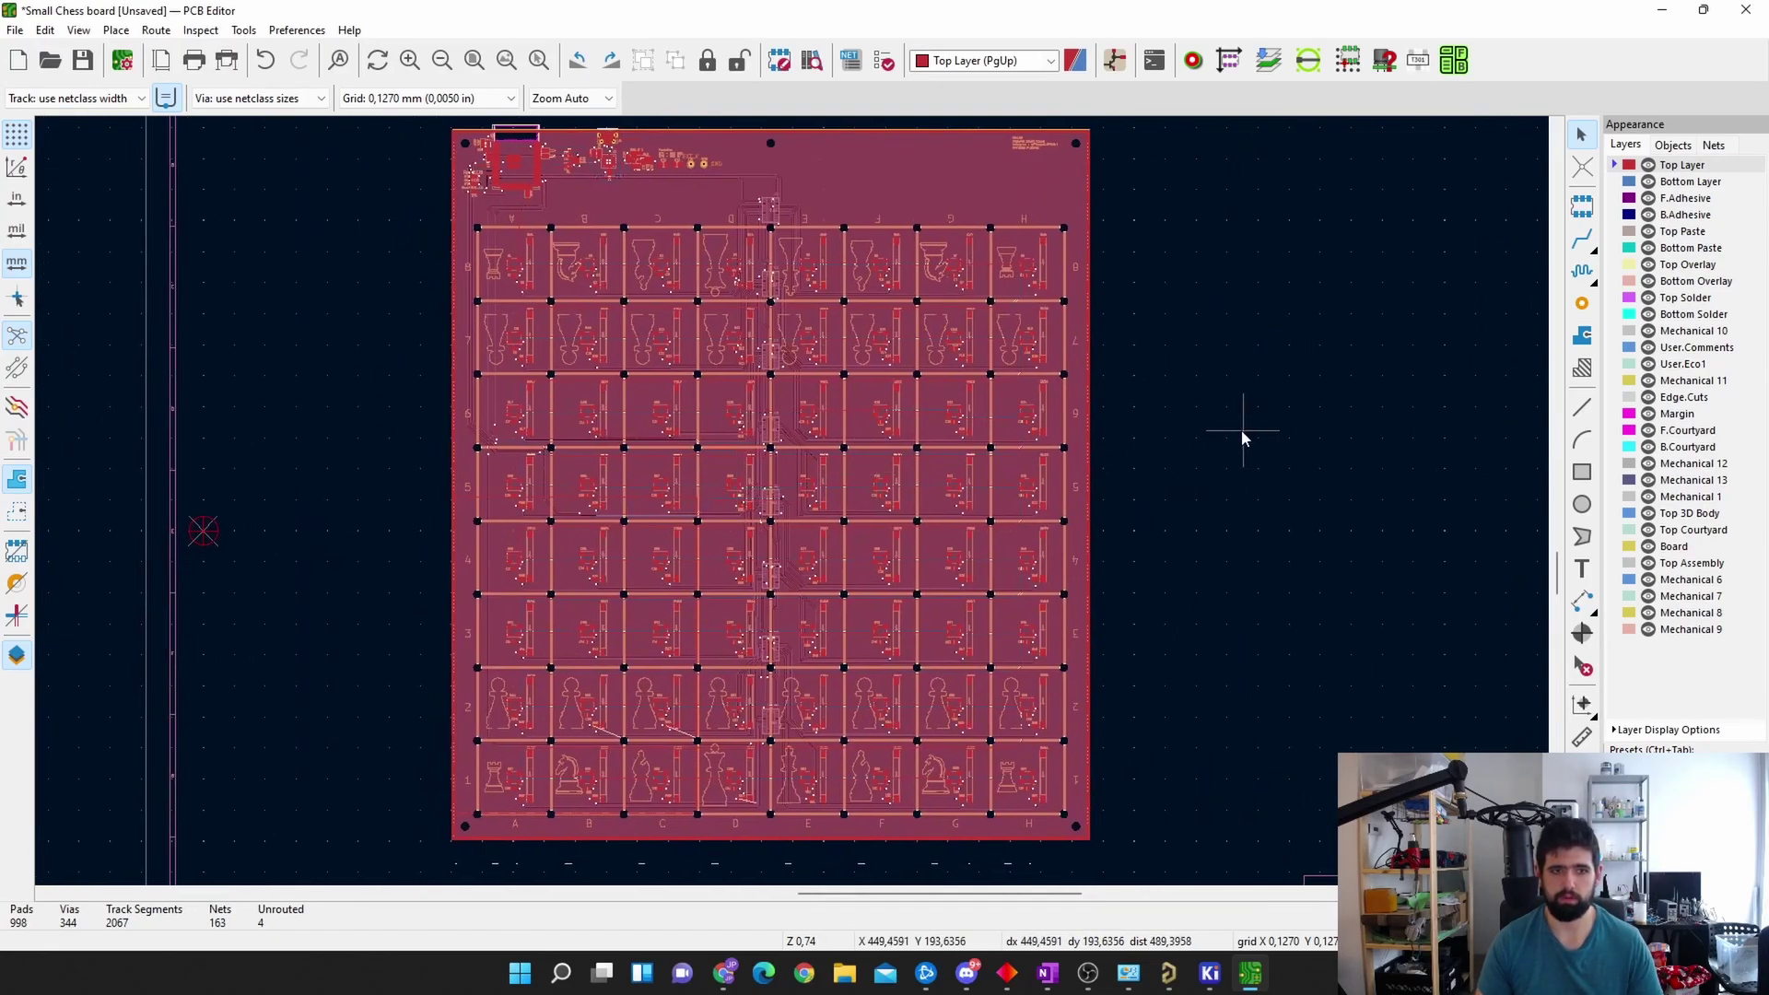
key(alt+3)
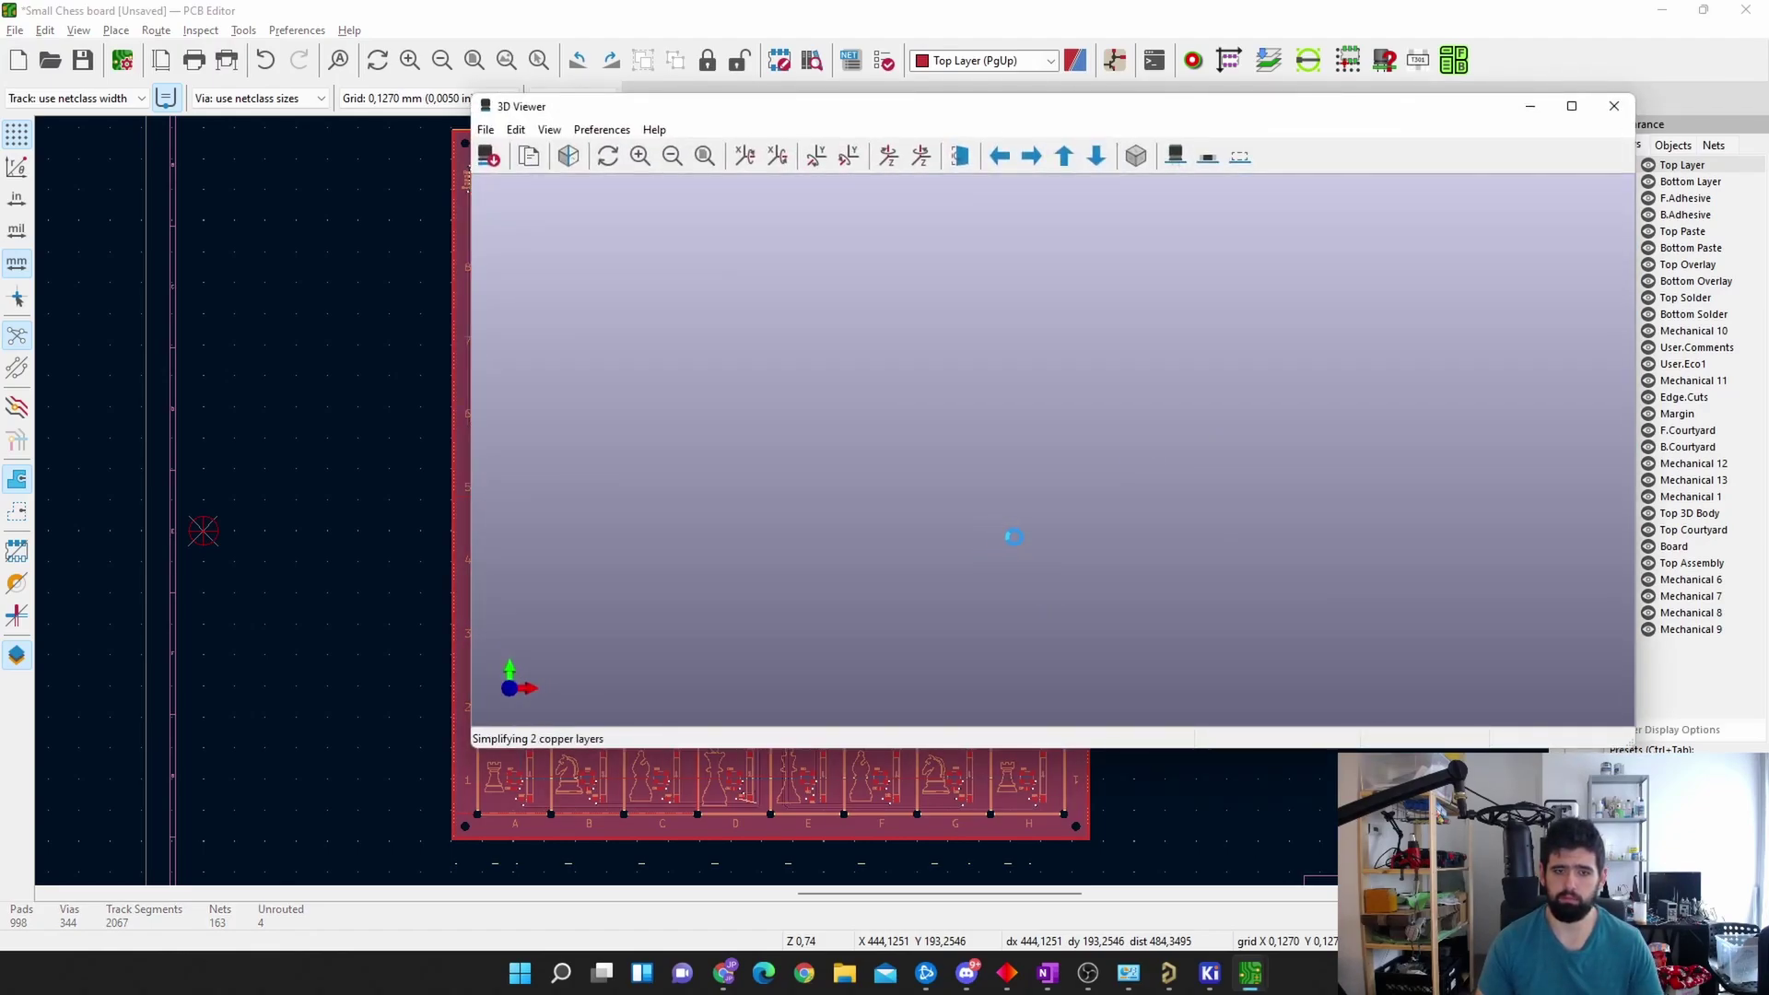
Step: Tilt and zoom the chessboard in the 3D Viewer, then close the viewer
drag(1013, 539, 1140, 656)
scroll(975, 580, up, 3)
scroll(955, 398, up, 3)
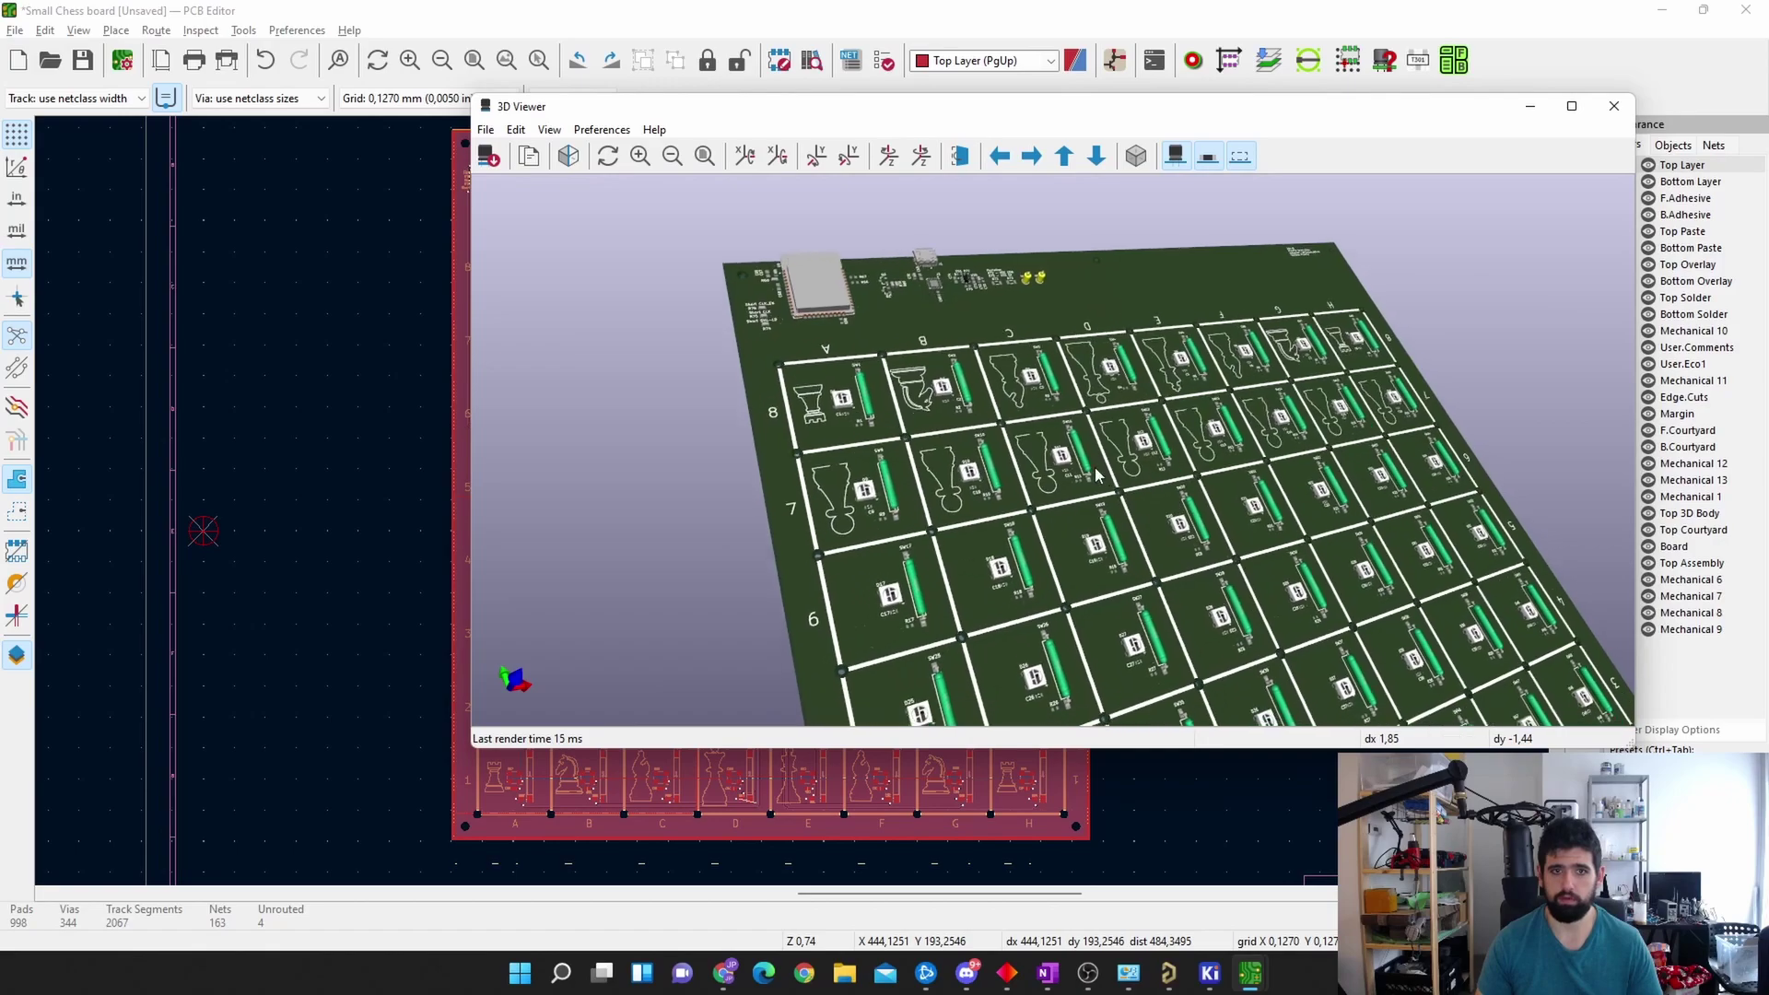
scroll(956, 398, down, 4)
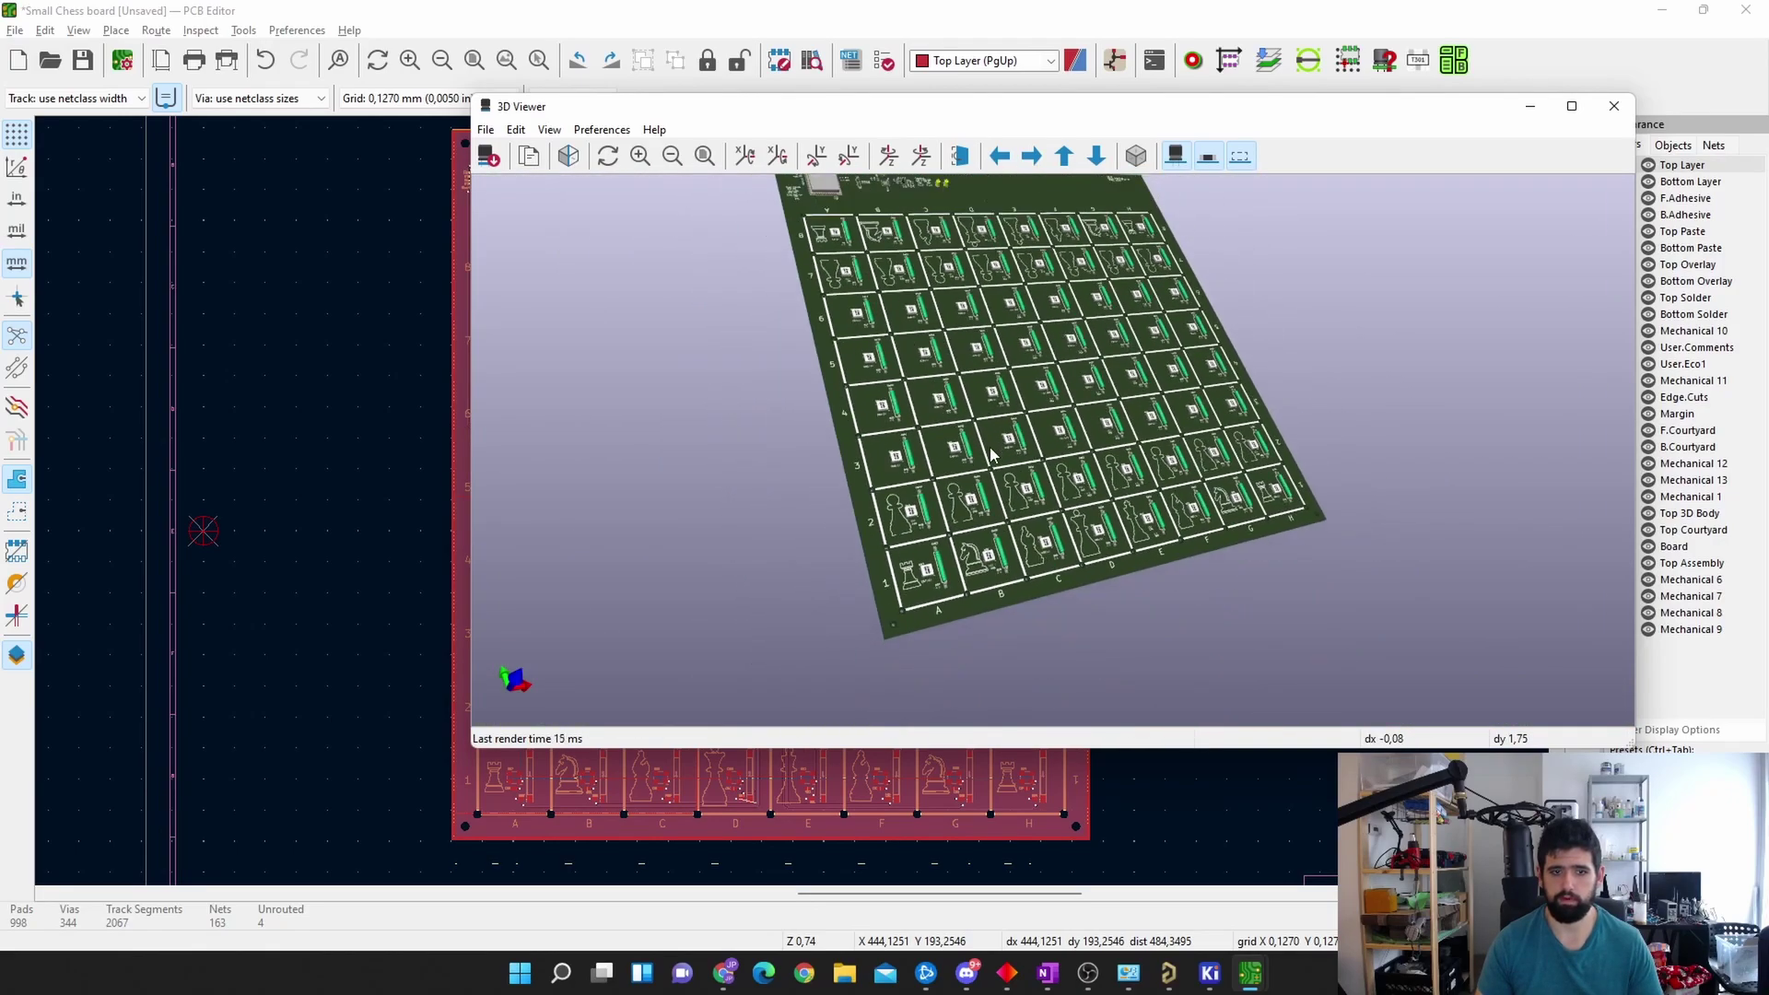
click(1614, 106)
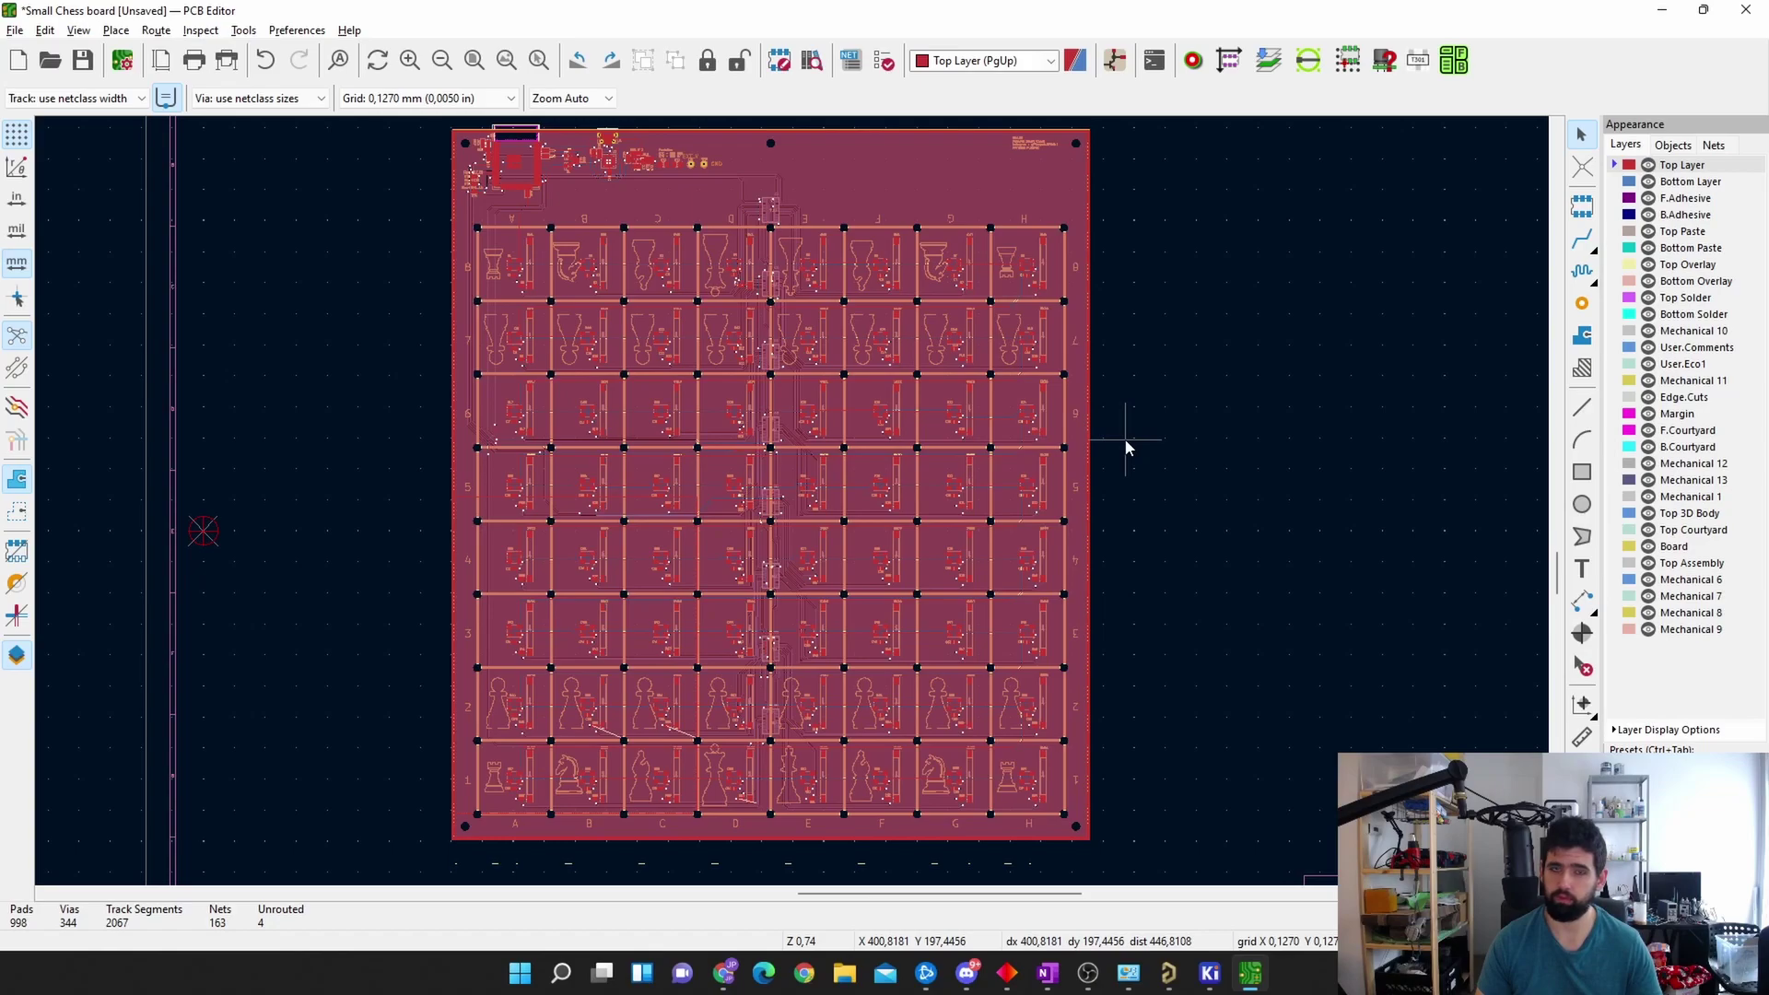
scroll(722, 679, up, 5)
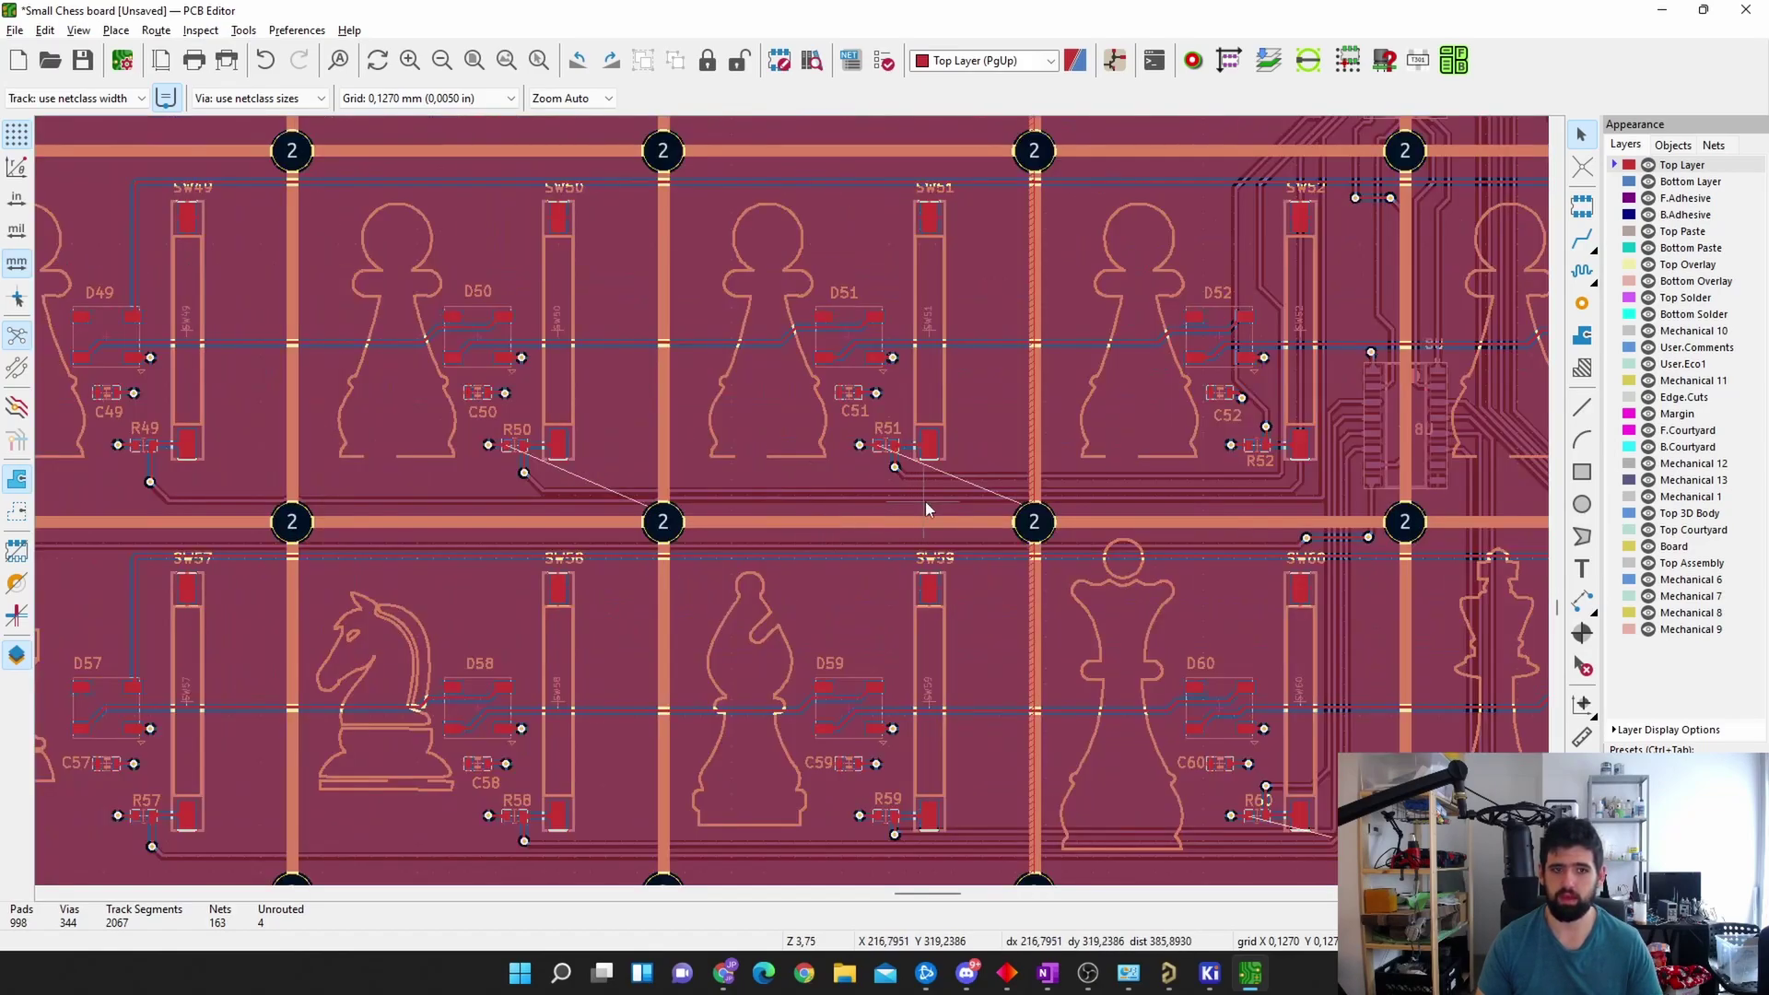
scroll(926, 501, up, 3)
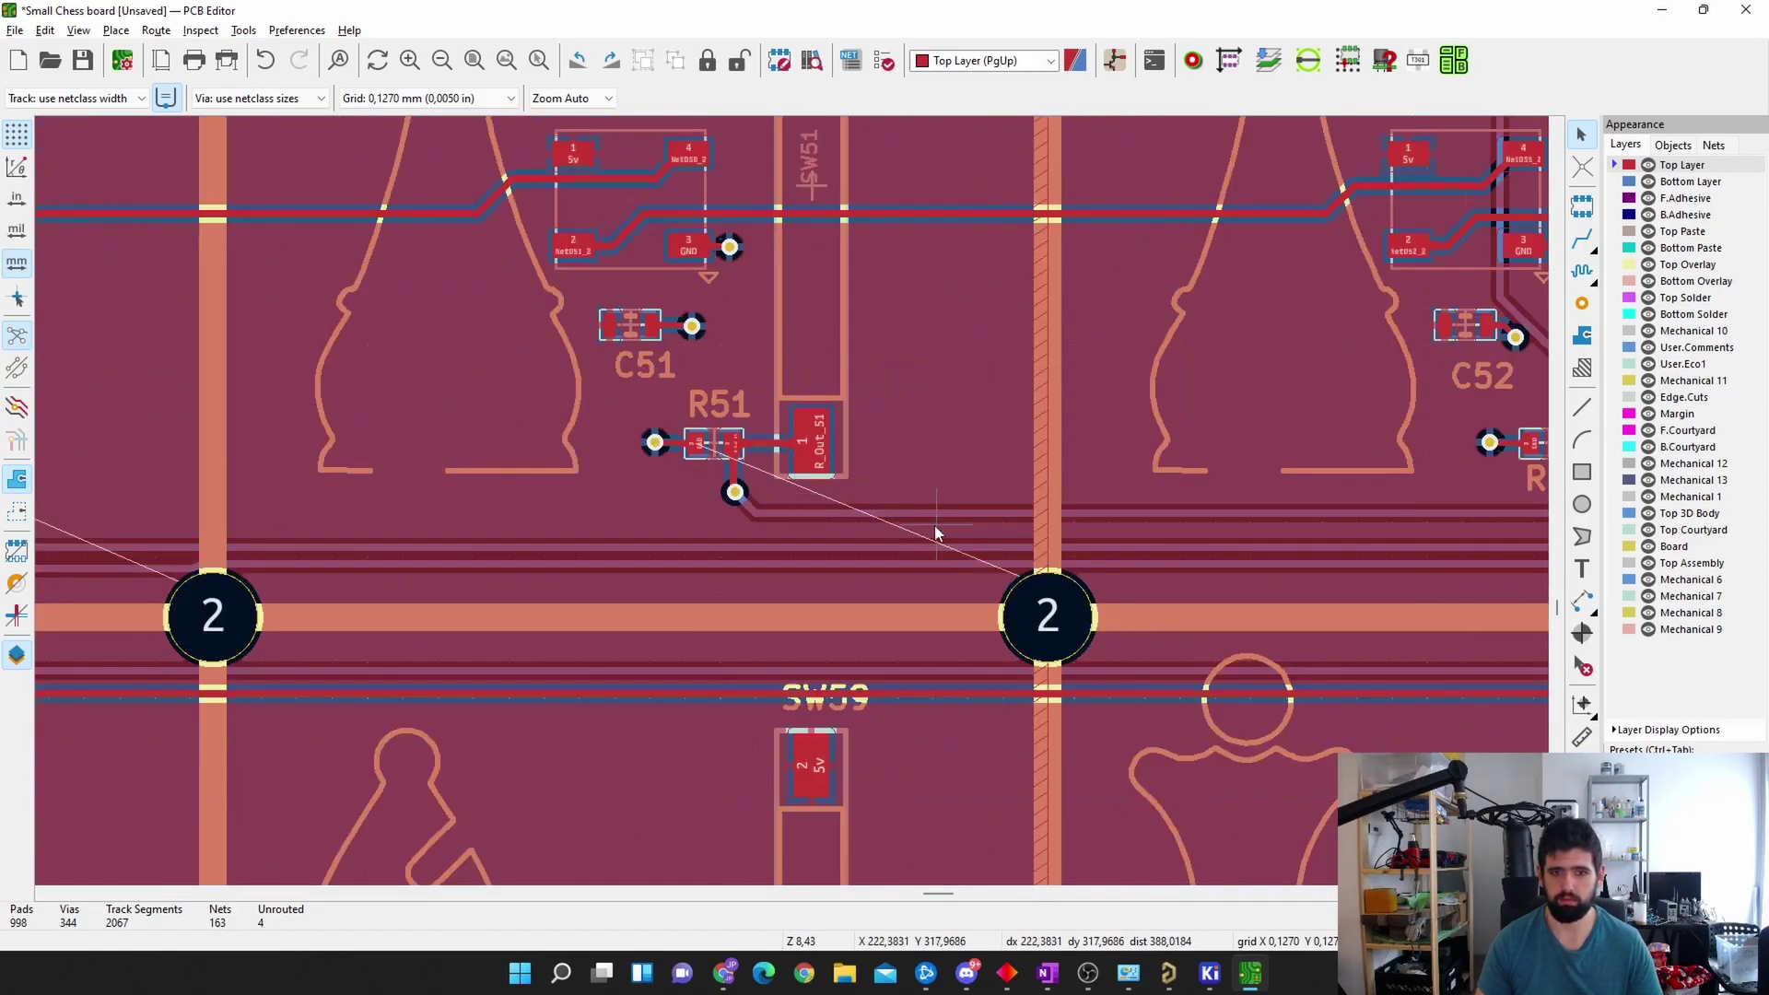
scroll(932, 525, up, 2)
scroll(694, 521, down, 11)
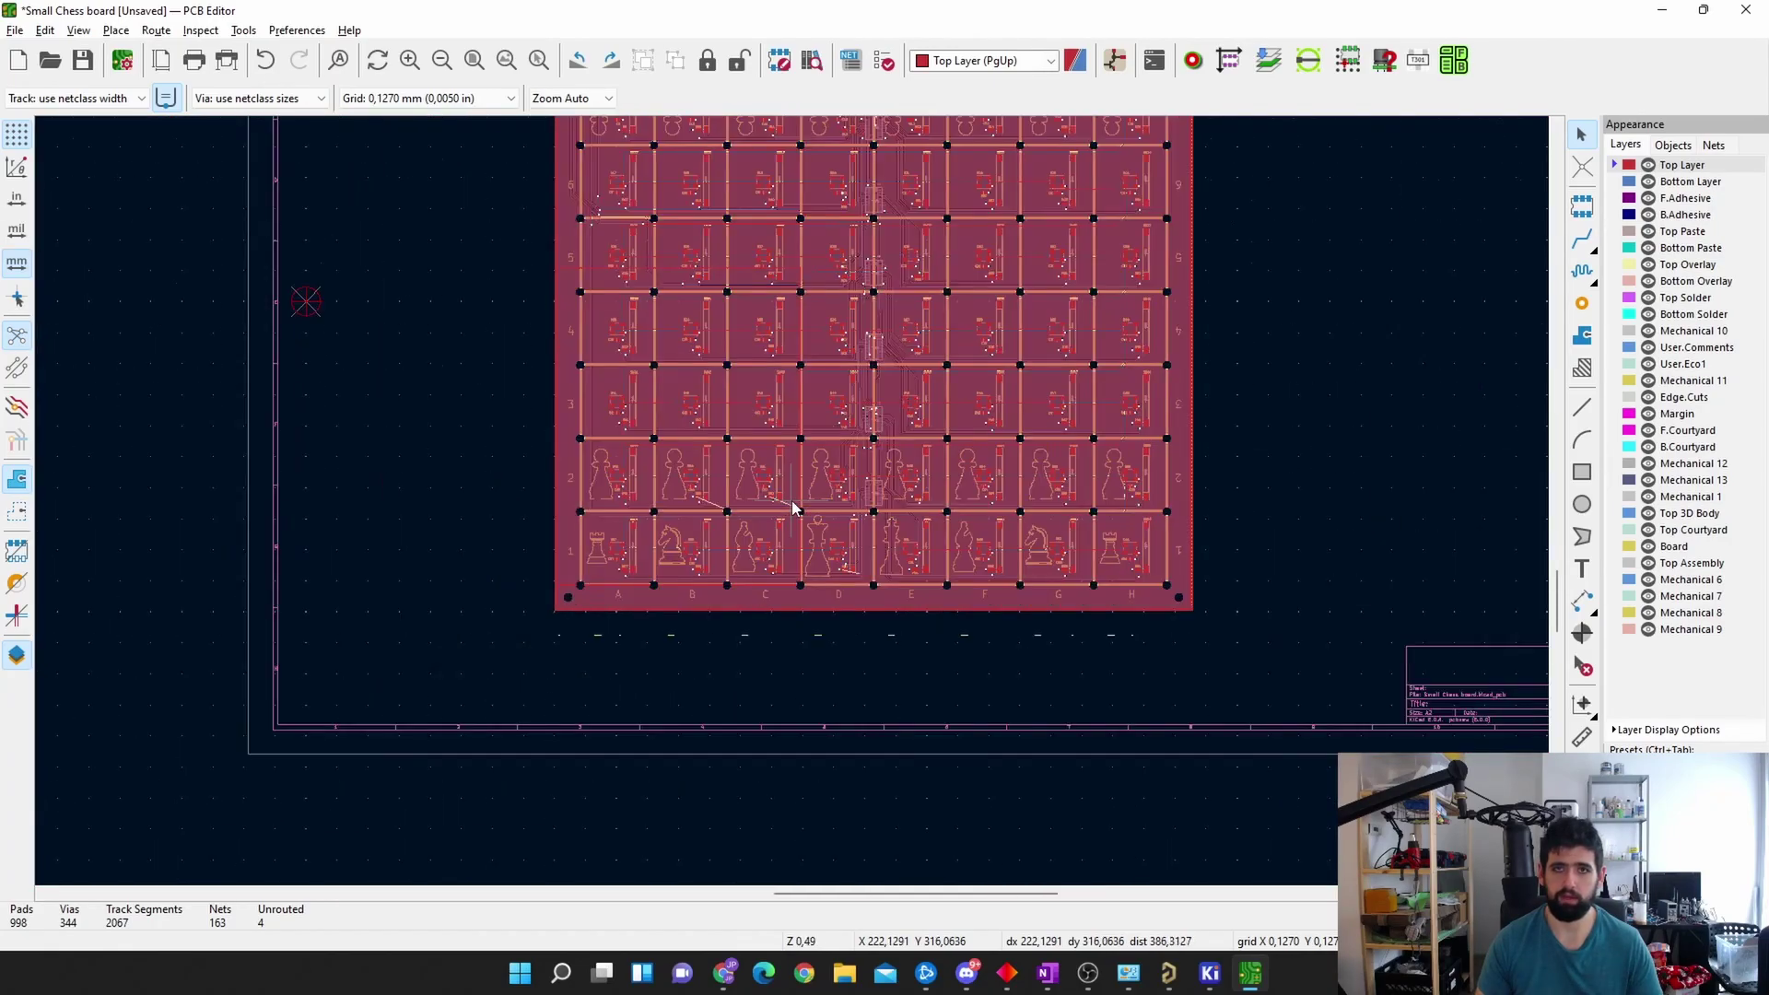
scroll(797, 622, down, 2)
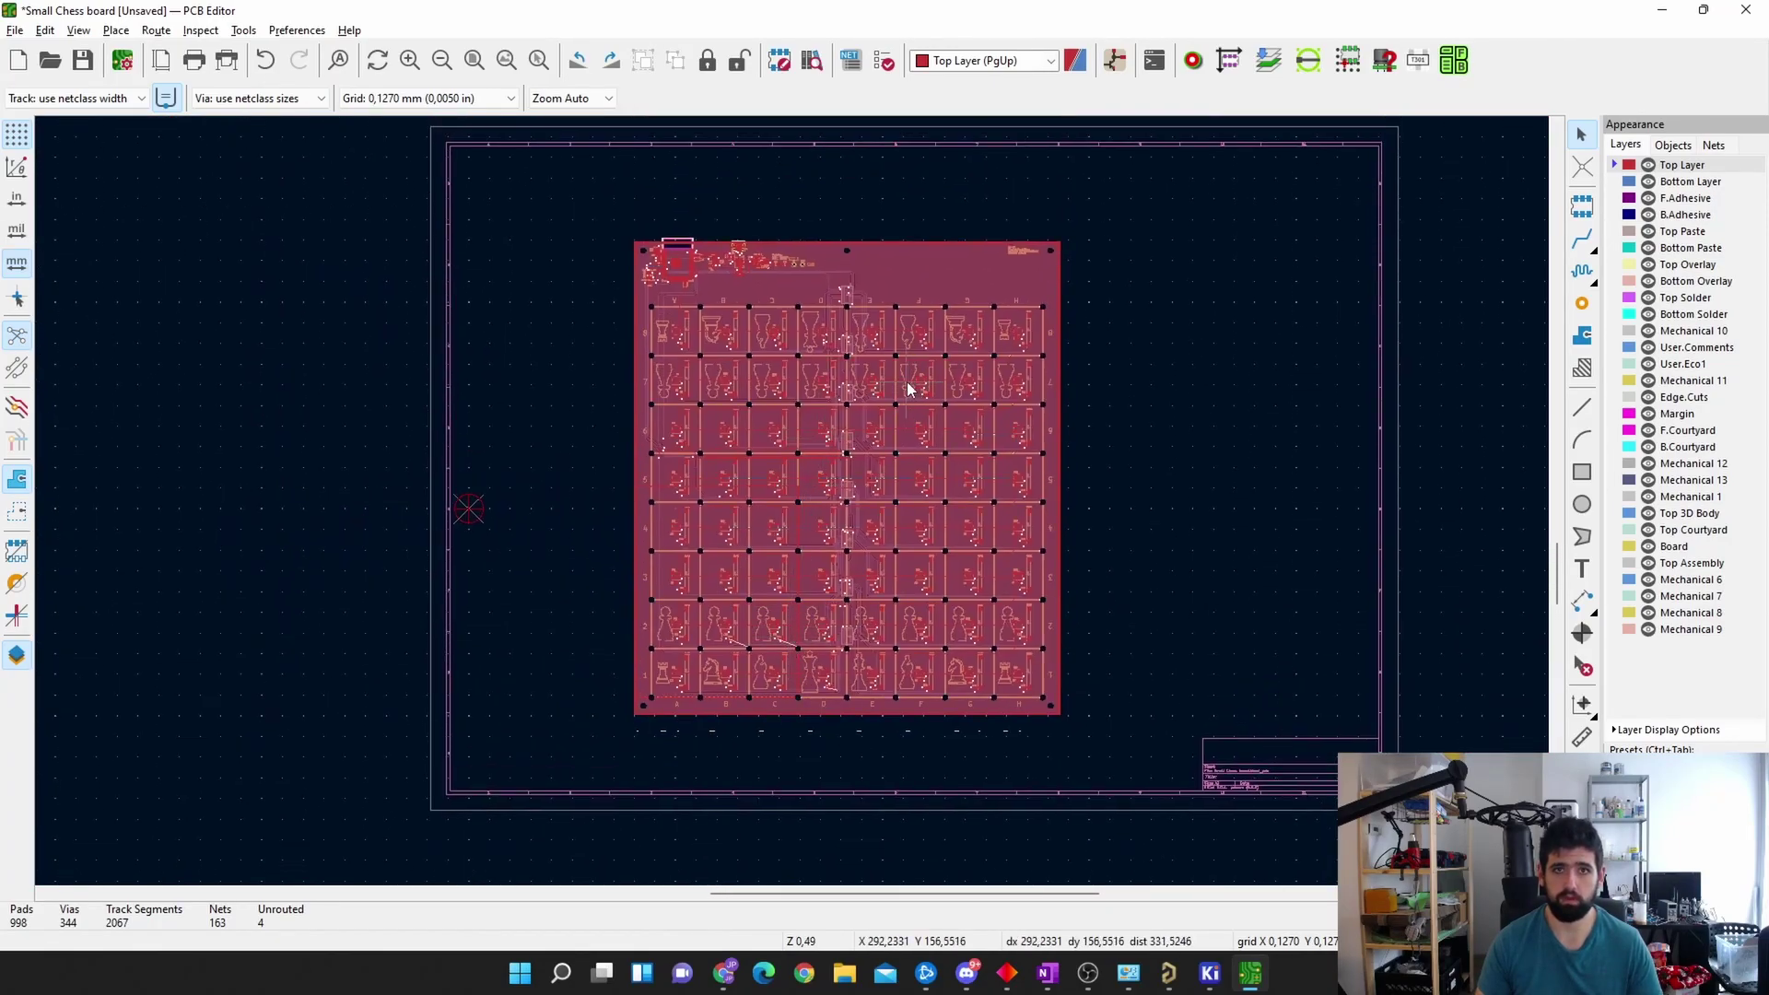
ctrl+scroll(1525, 612, right, 1)
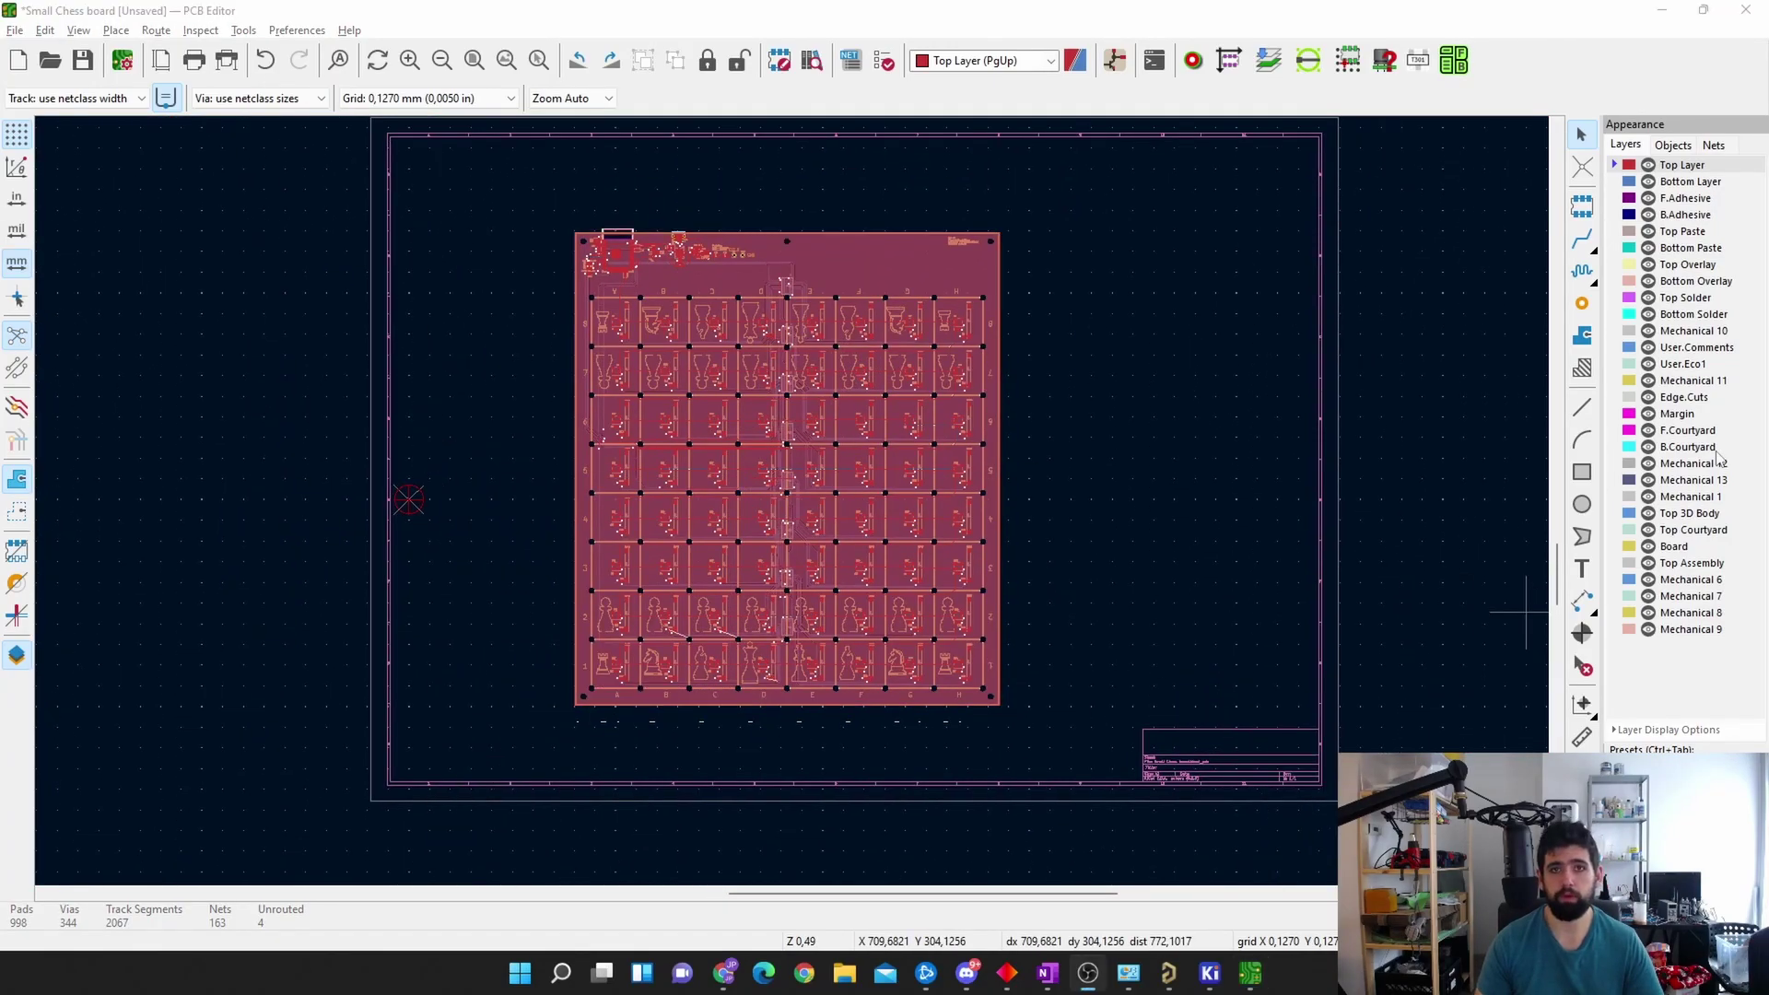
Step: Begin saving the board under a new location in the Small Chess board folder
click(13, 30)
click(104, 202)
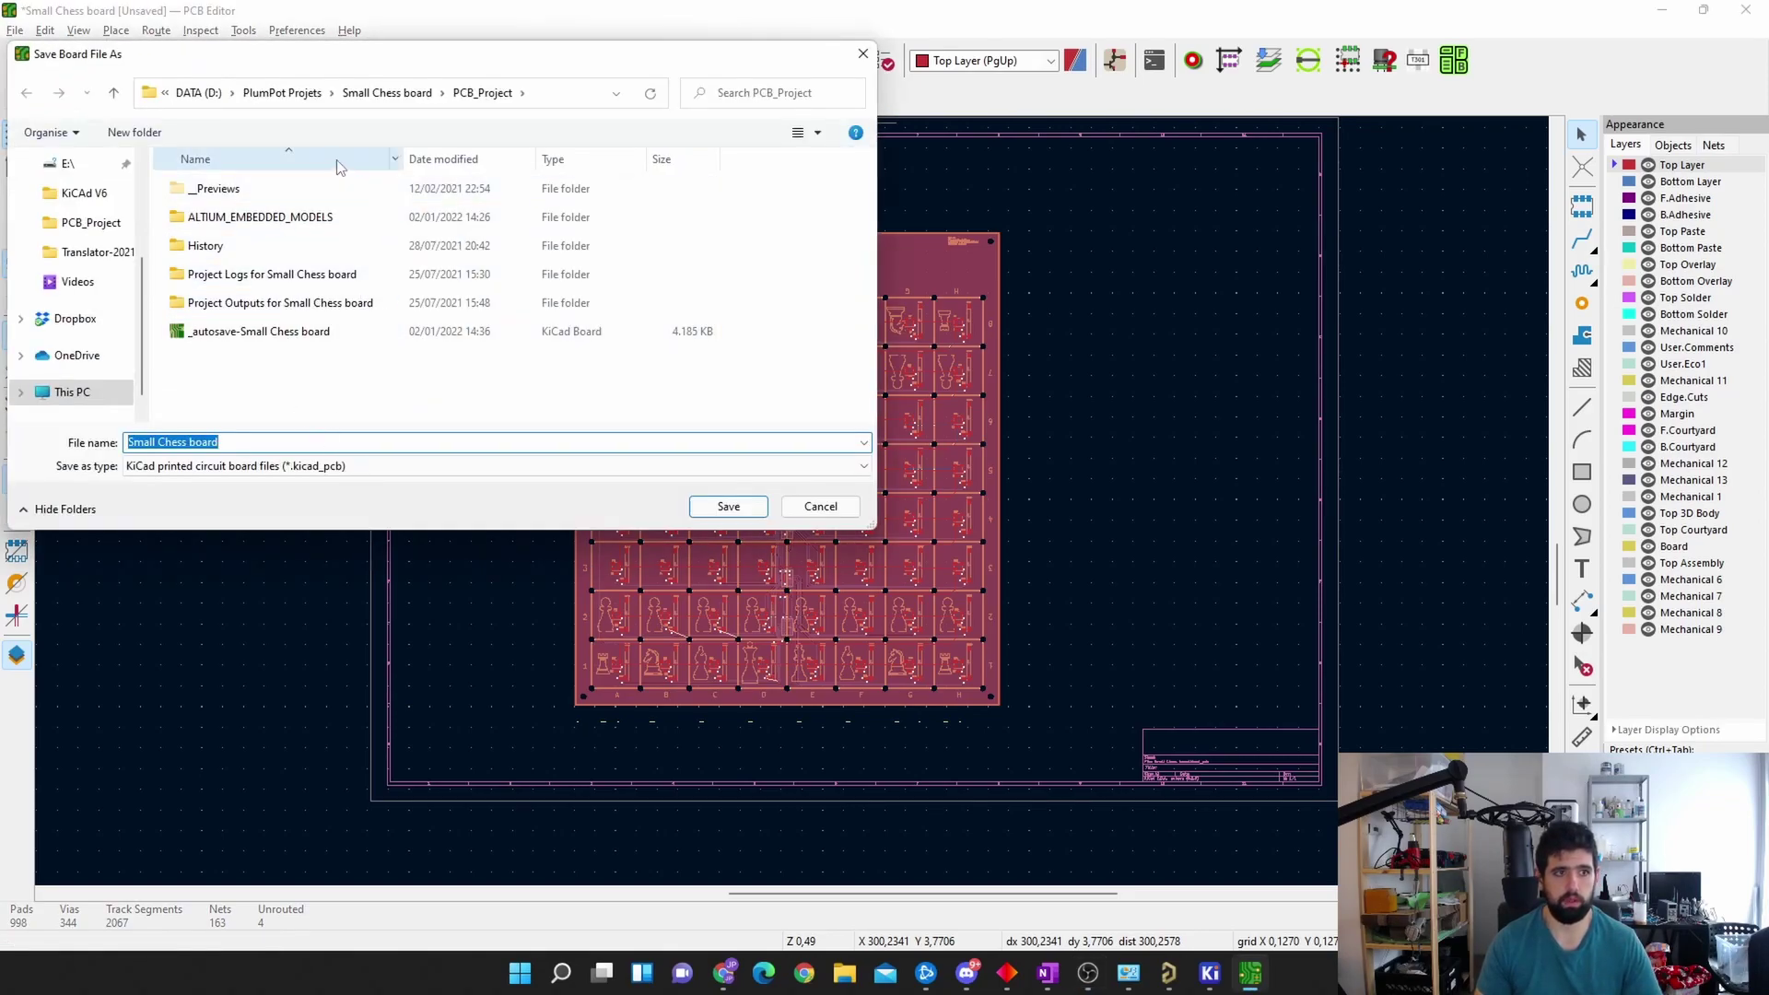
click(386, 93)
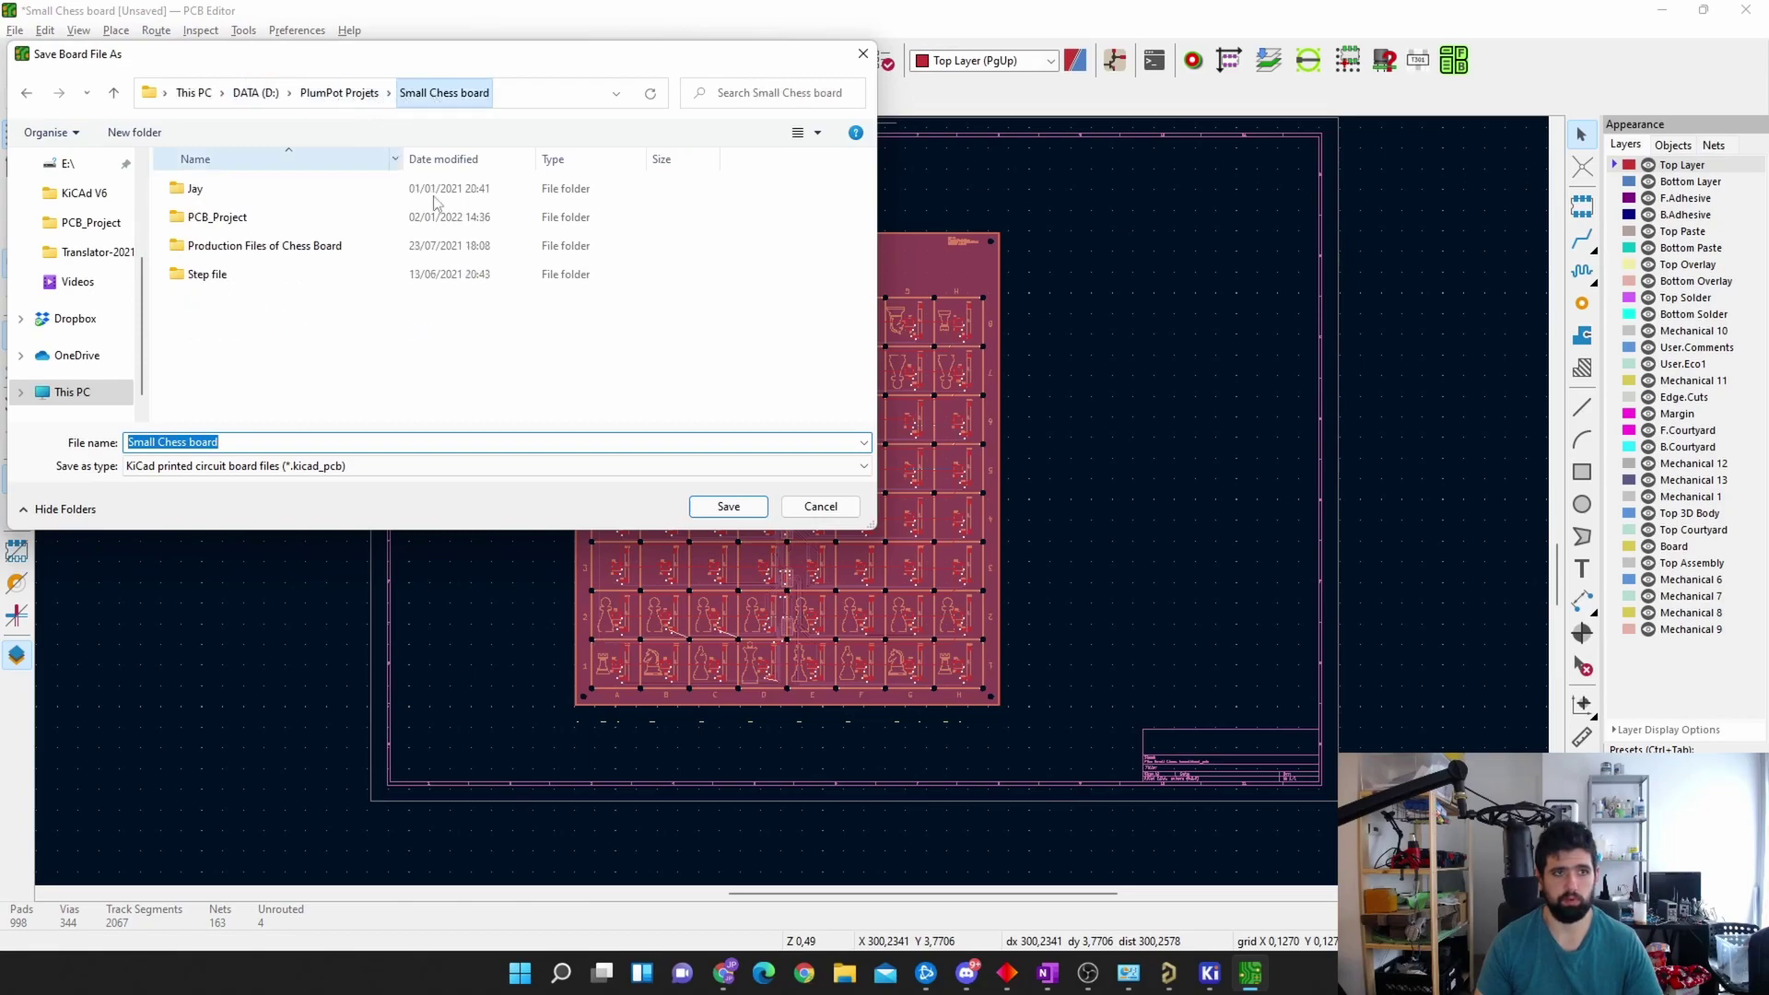
Step: Create a 'KiCad' folder there, save the board into it, and close the PCB Editor
right_click(341, 348)
mouse_move(442, 563)
click(626, 564)
text(KiCad)
key(Return)
click(742, 507)
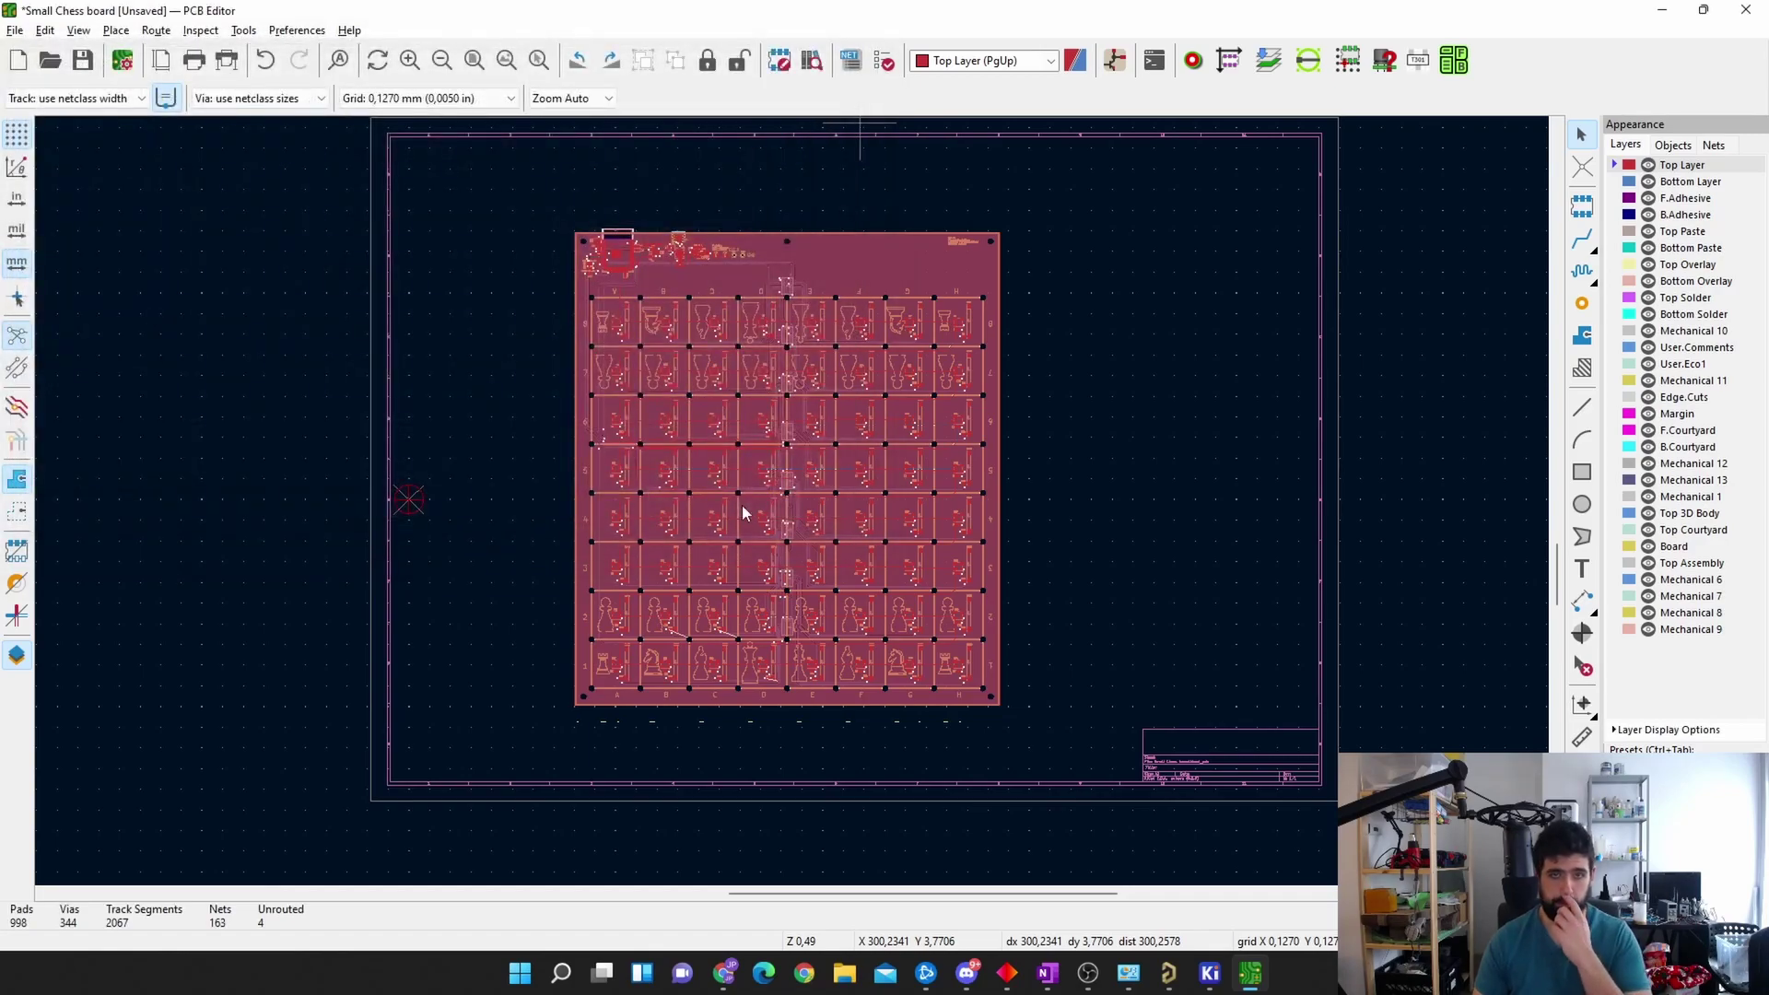
click(1746, 9)
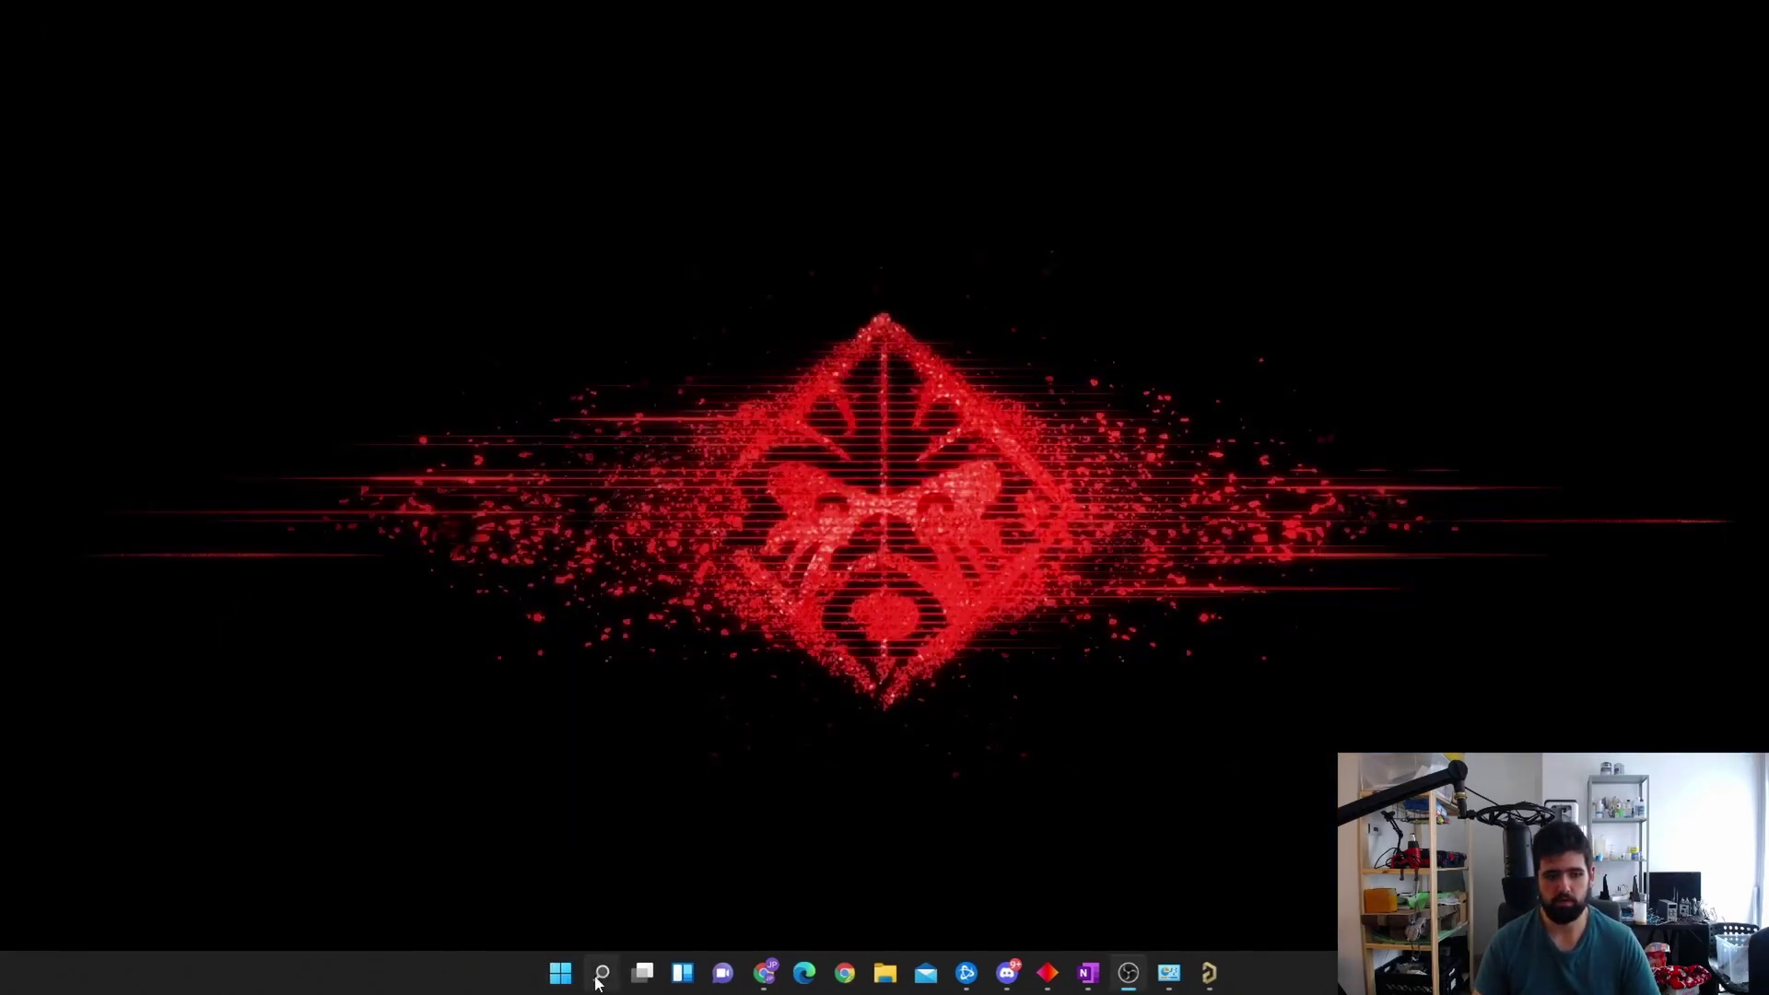
Step: Search Windows for 'sch' and launch the Schematic Editor
click(601, 972)
text(sch)
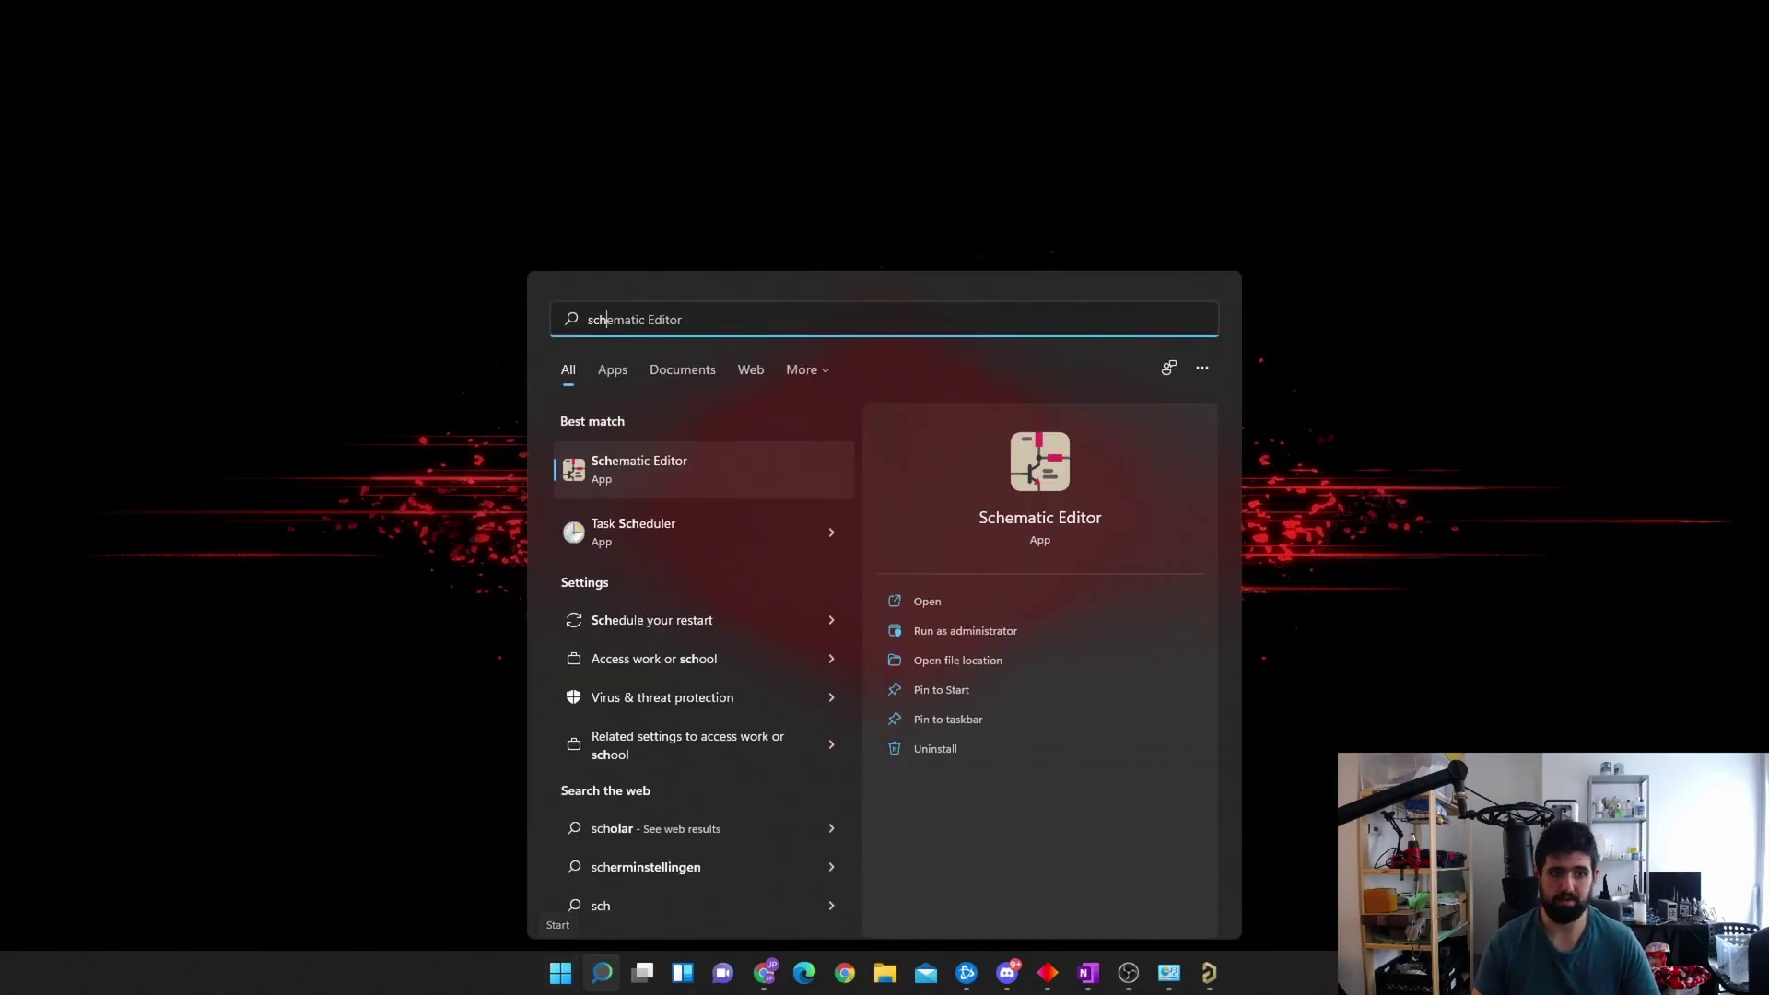
click(630, 478)
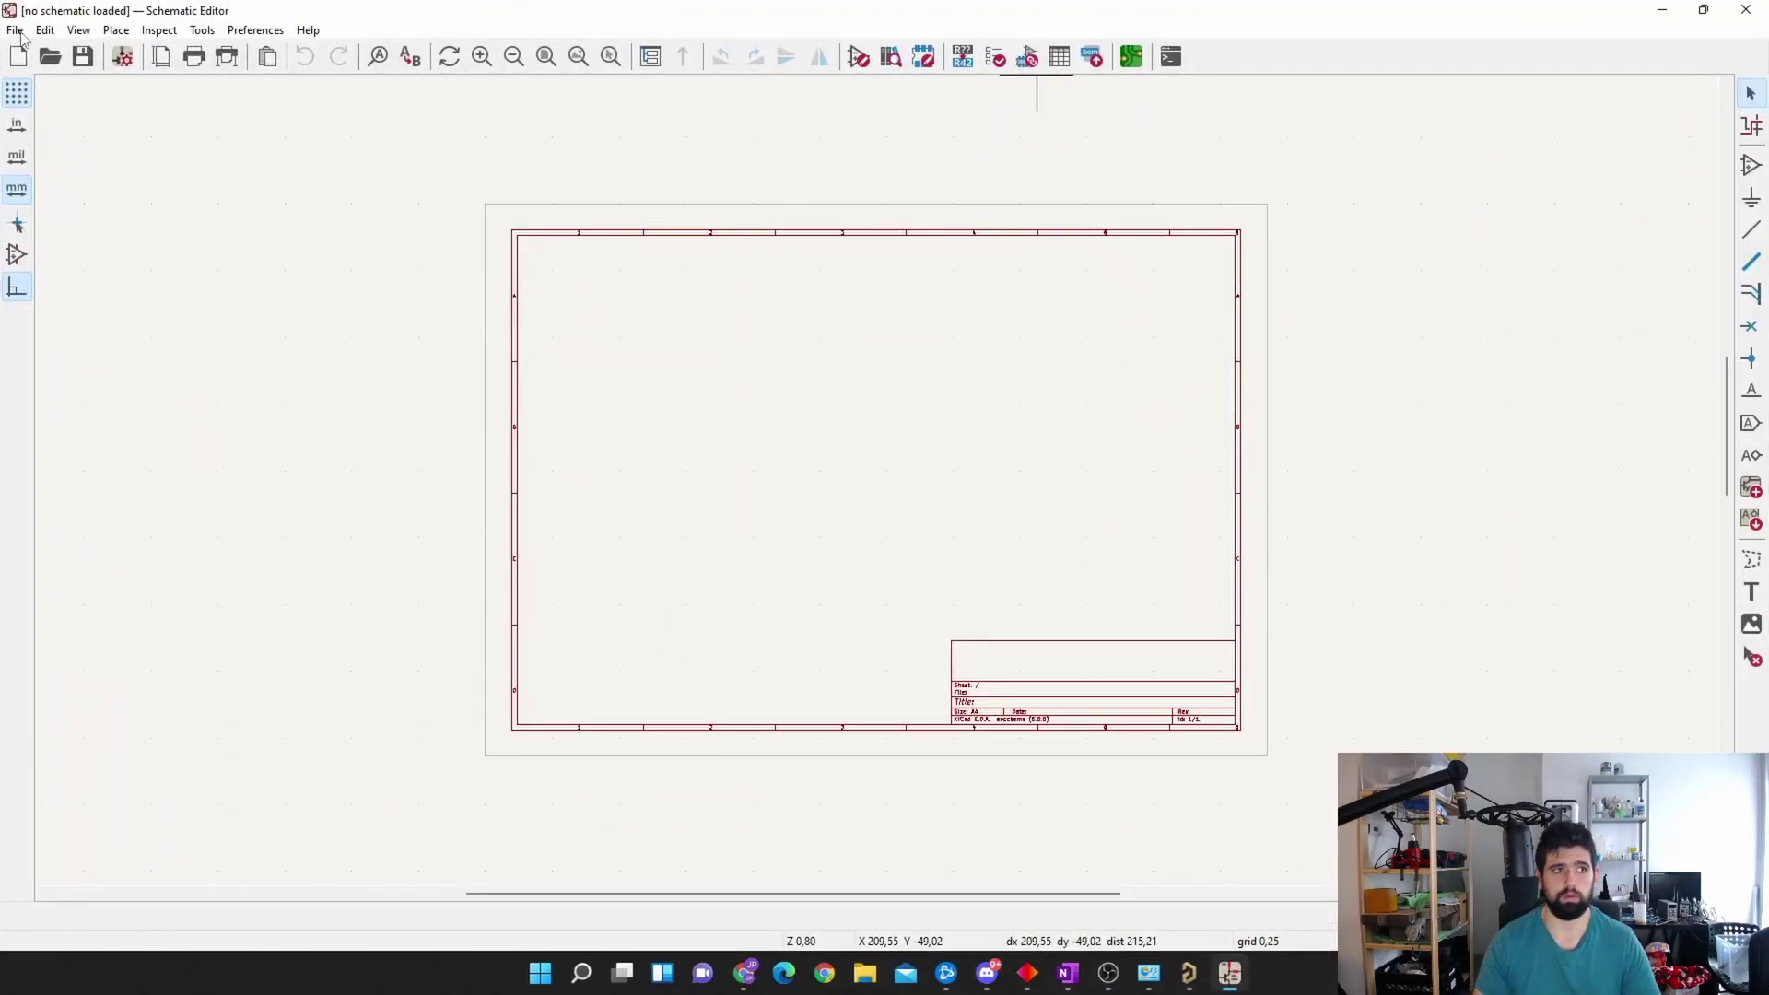
Step: Start a Non-KiCad Schematic import and browse to D:\PlumPot Projets\Small Chess board\PCB_Project
click(16, 30)
mouse_move(55, 245)
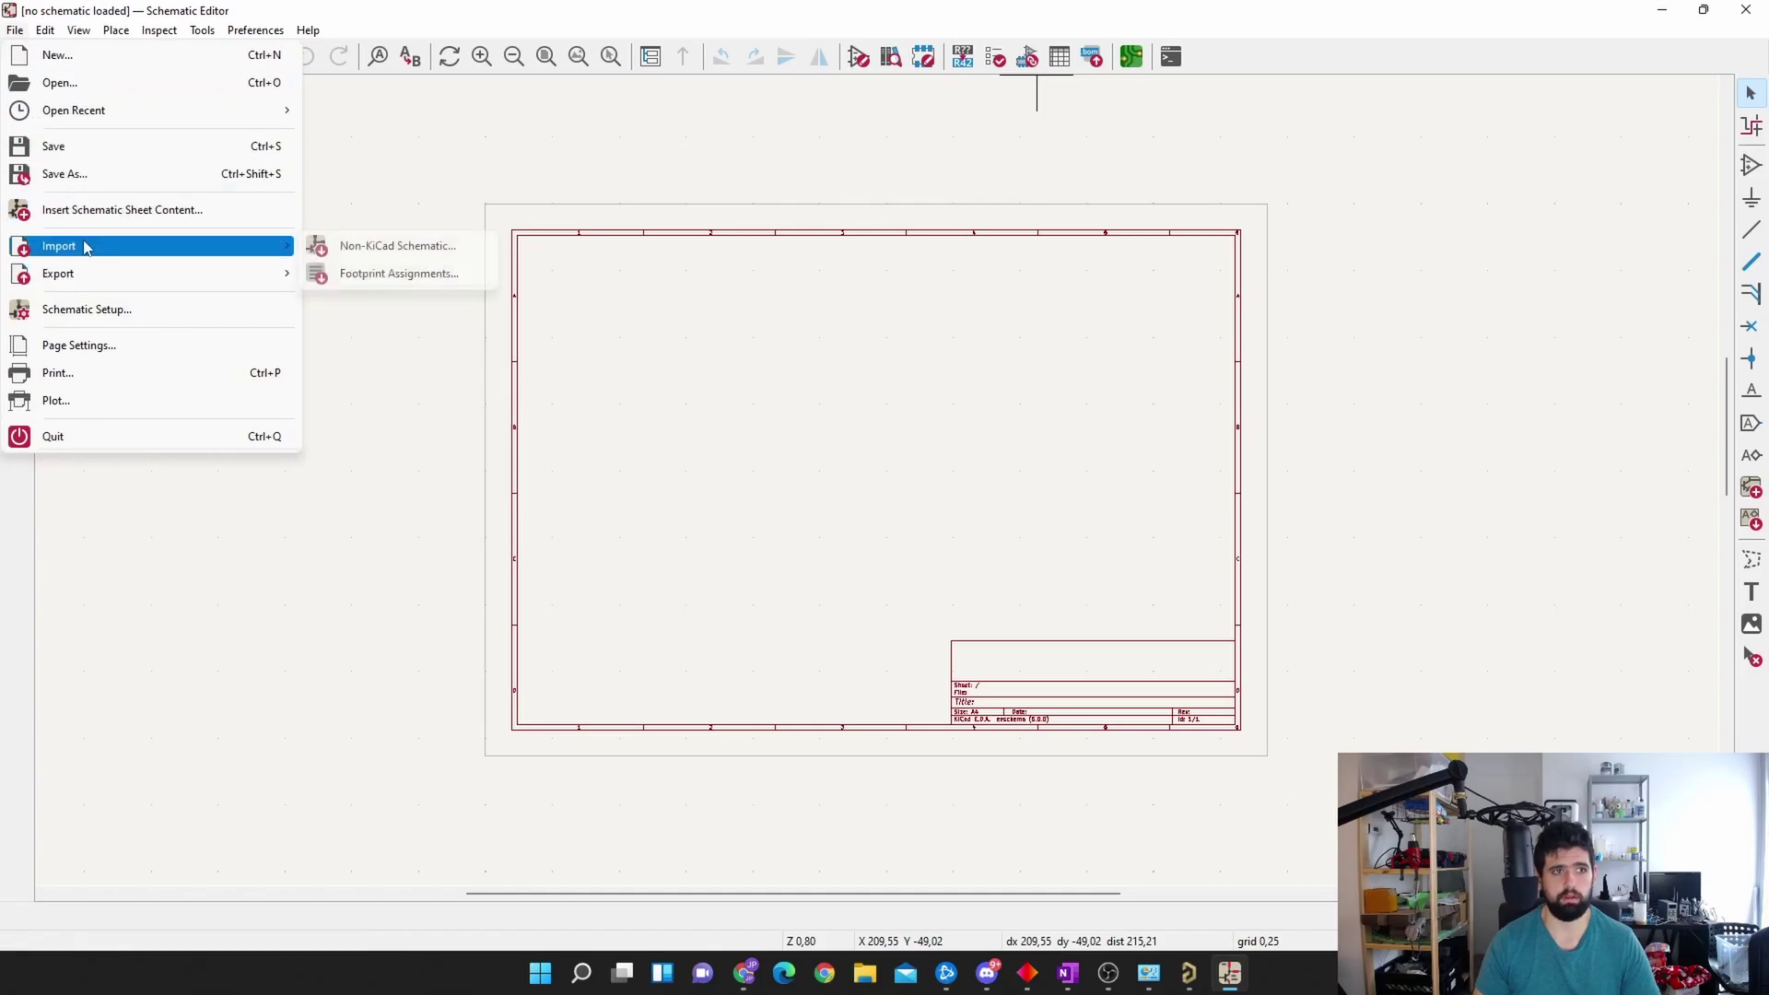
click(390, 251)
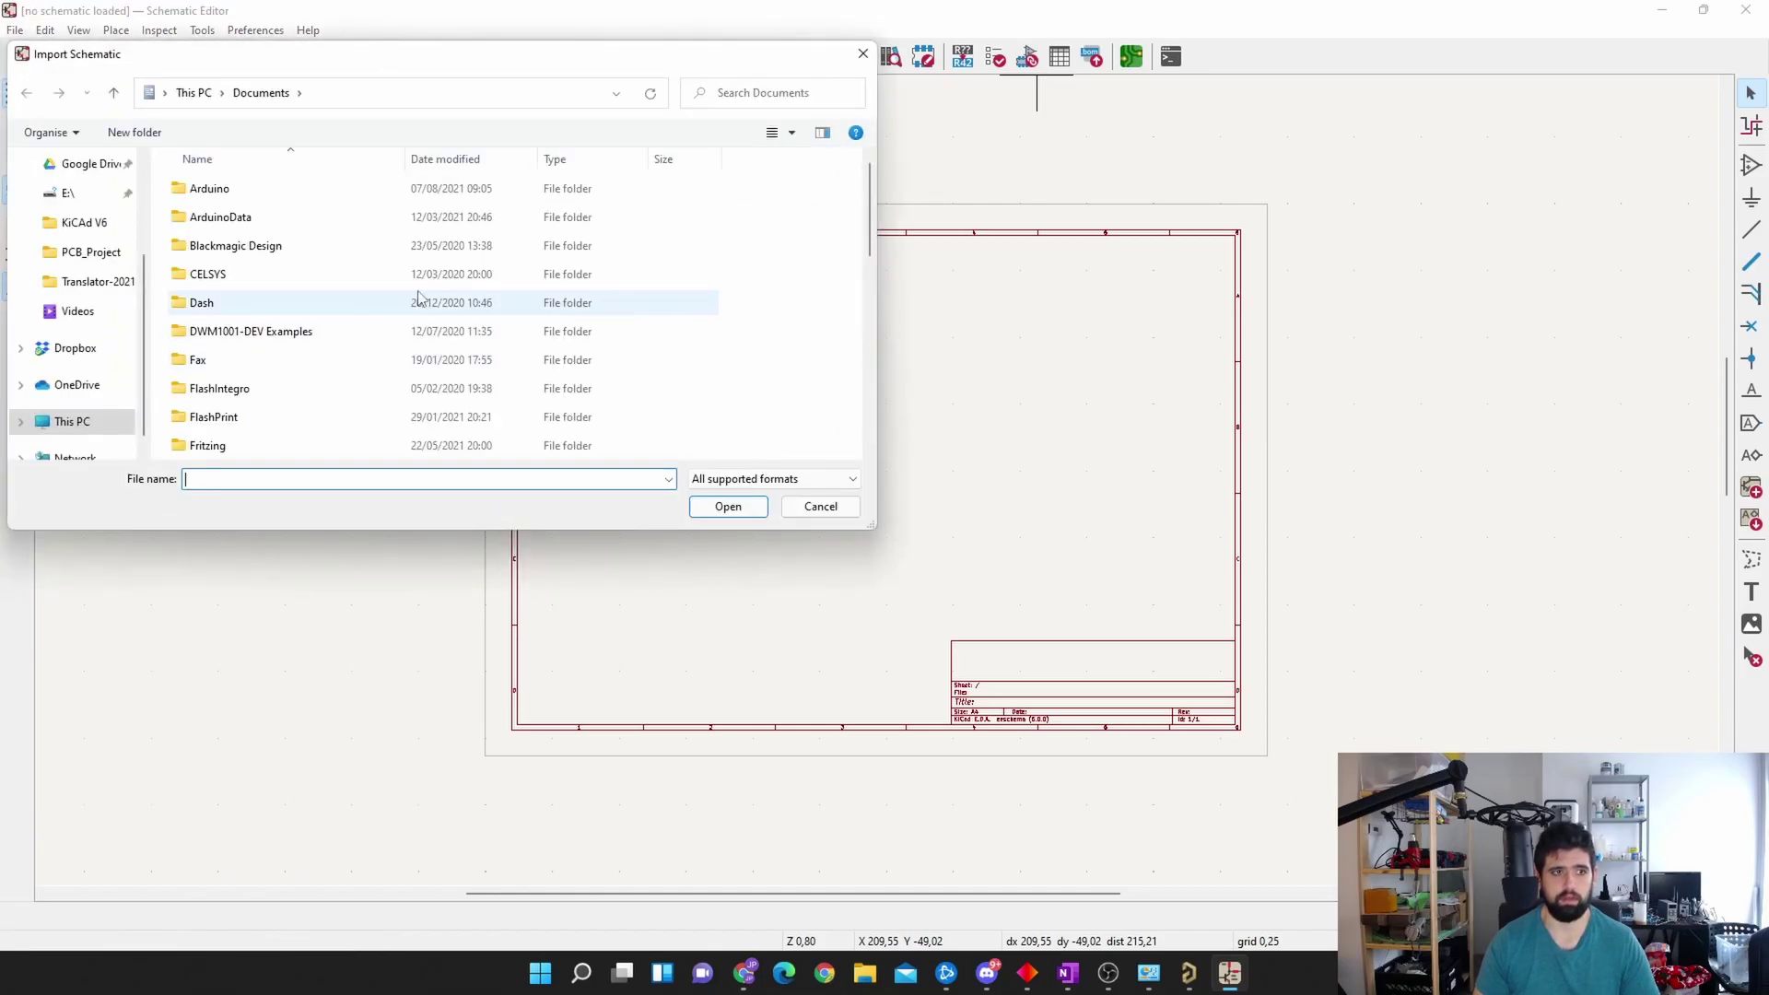
drag(358, 62, 485, 89)
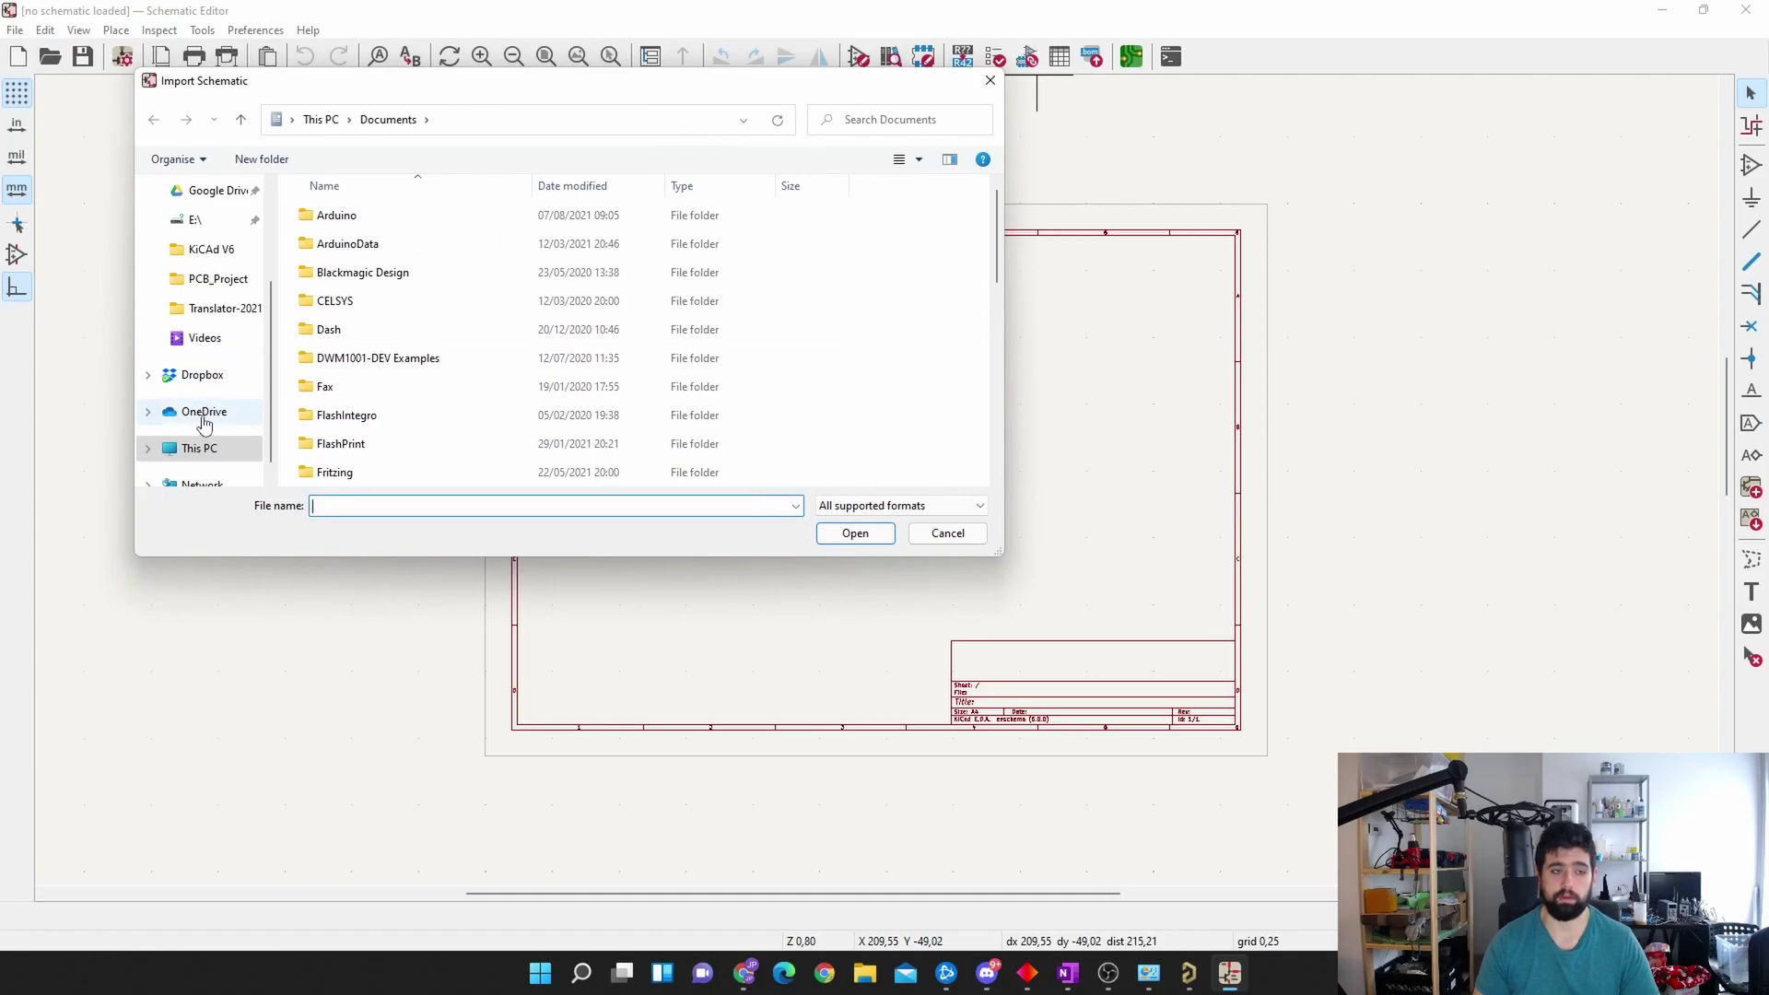
click(201, 449)
key(alt+Left)
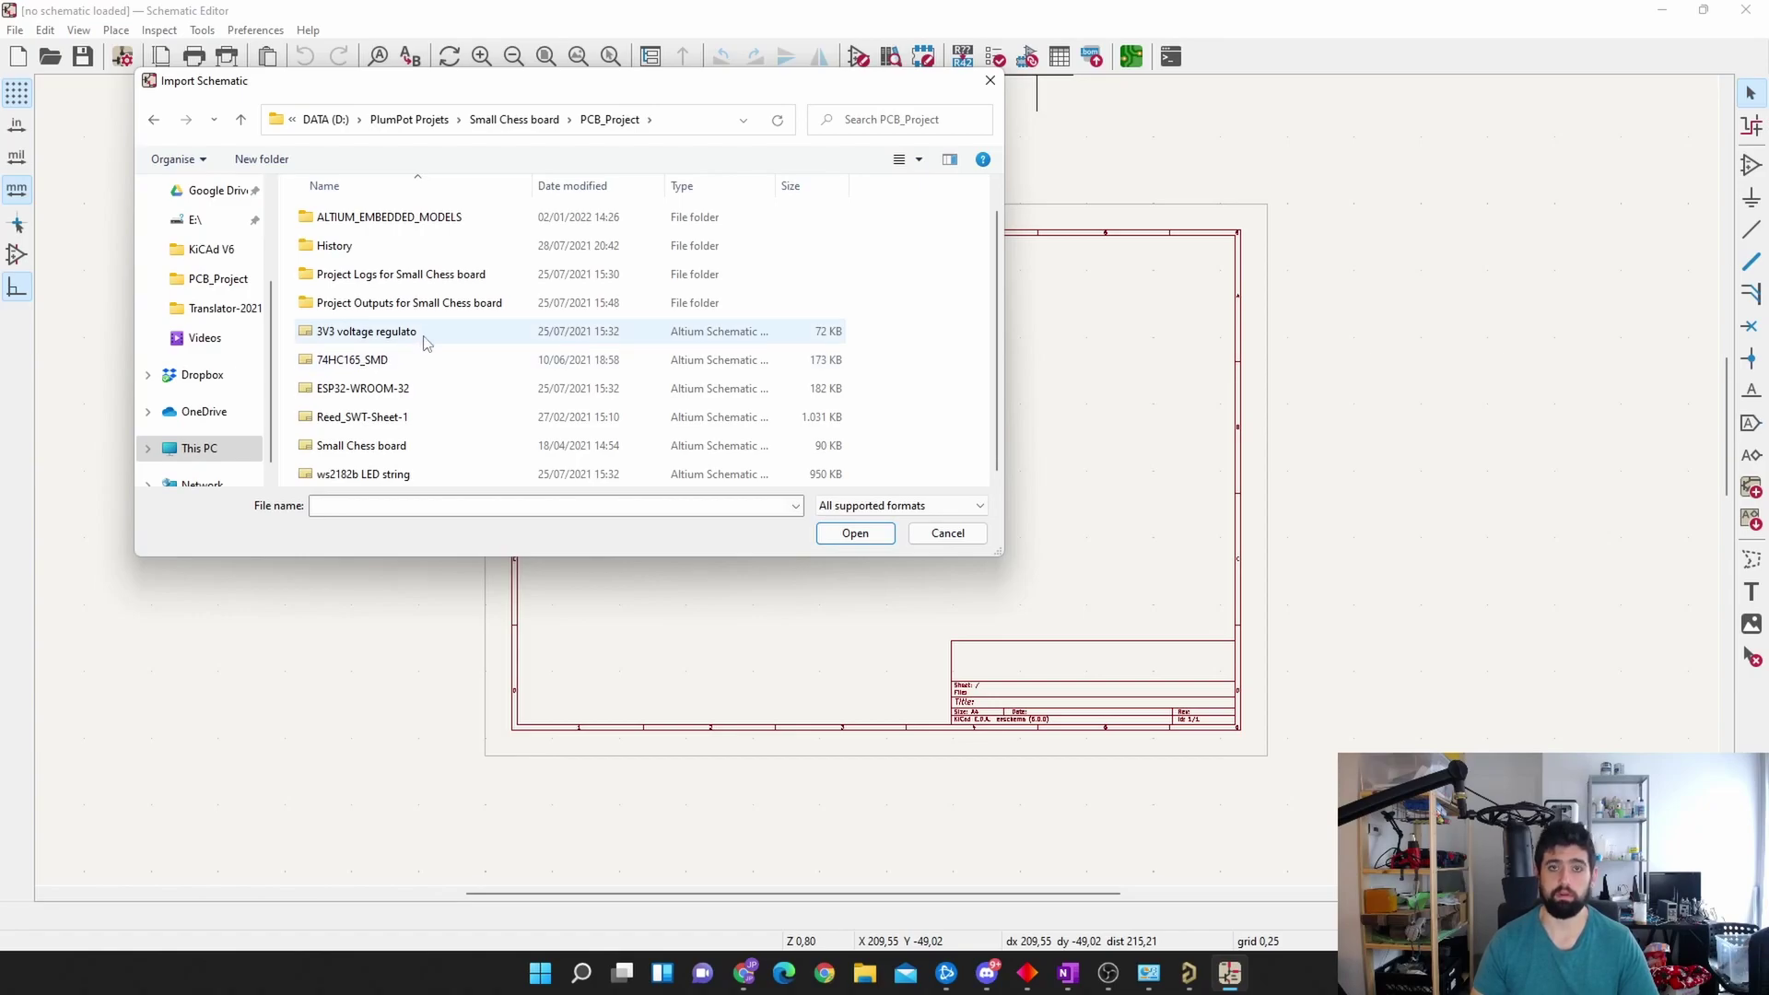
Step: Import the '3V3 voltage regulato' Altium sheet and inspect regulator U10's properties
double_click(425, 334)
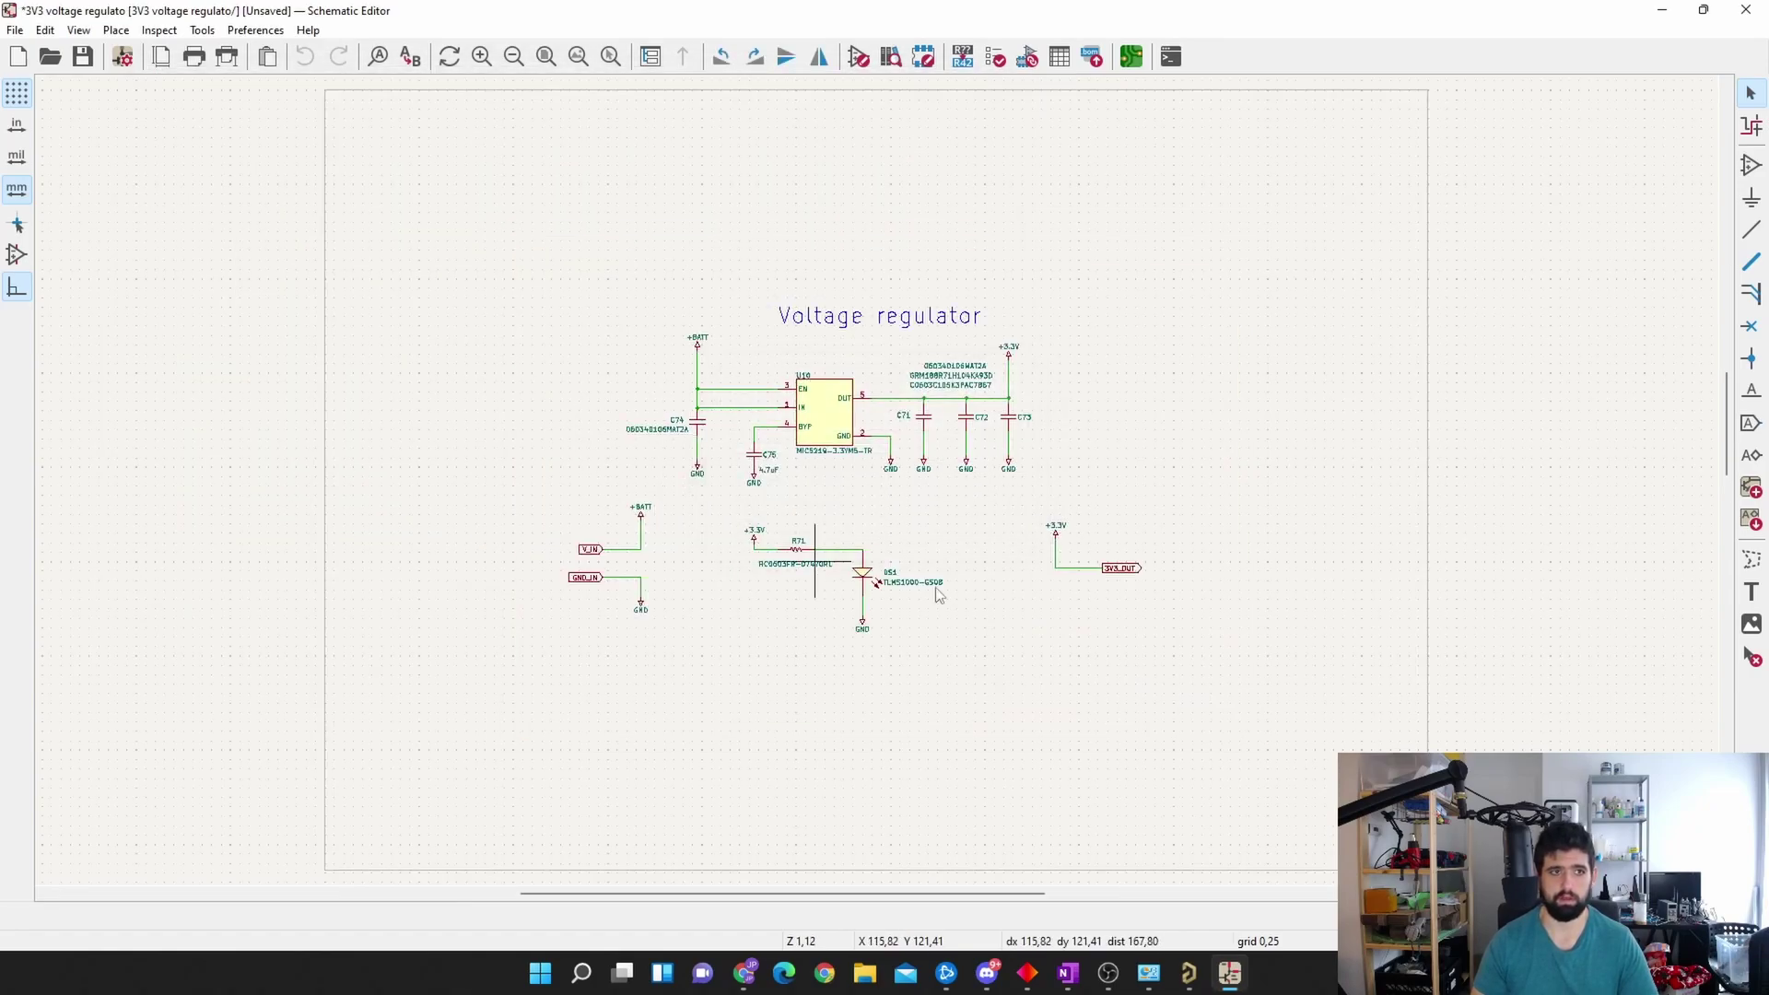
scroll(875, 479, up, 3)
double_click(824, 424)
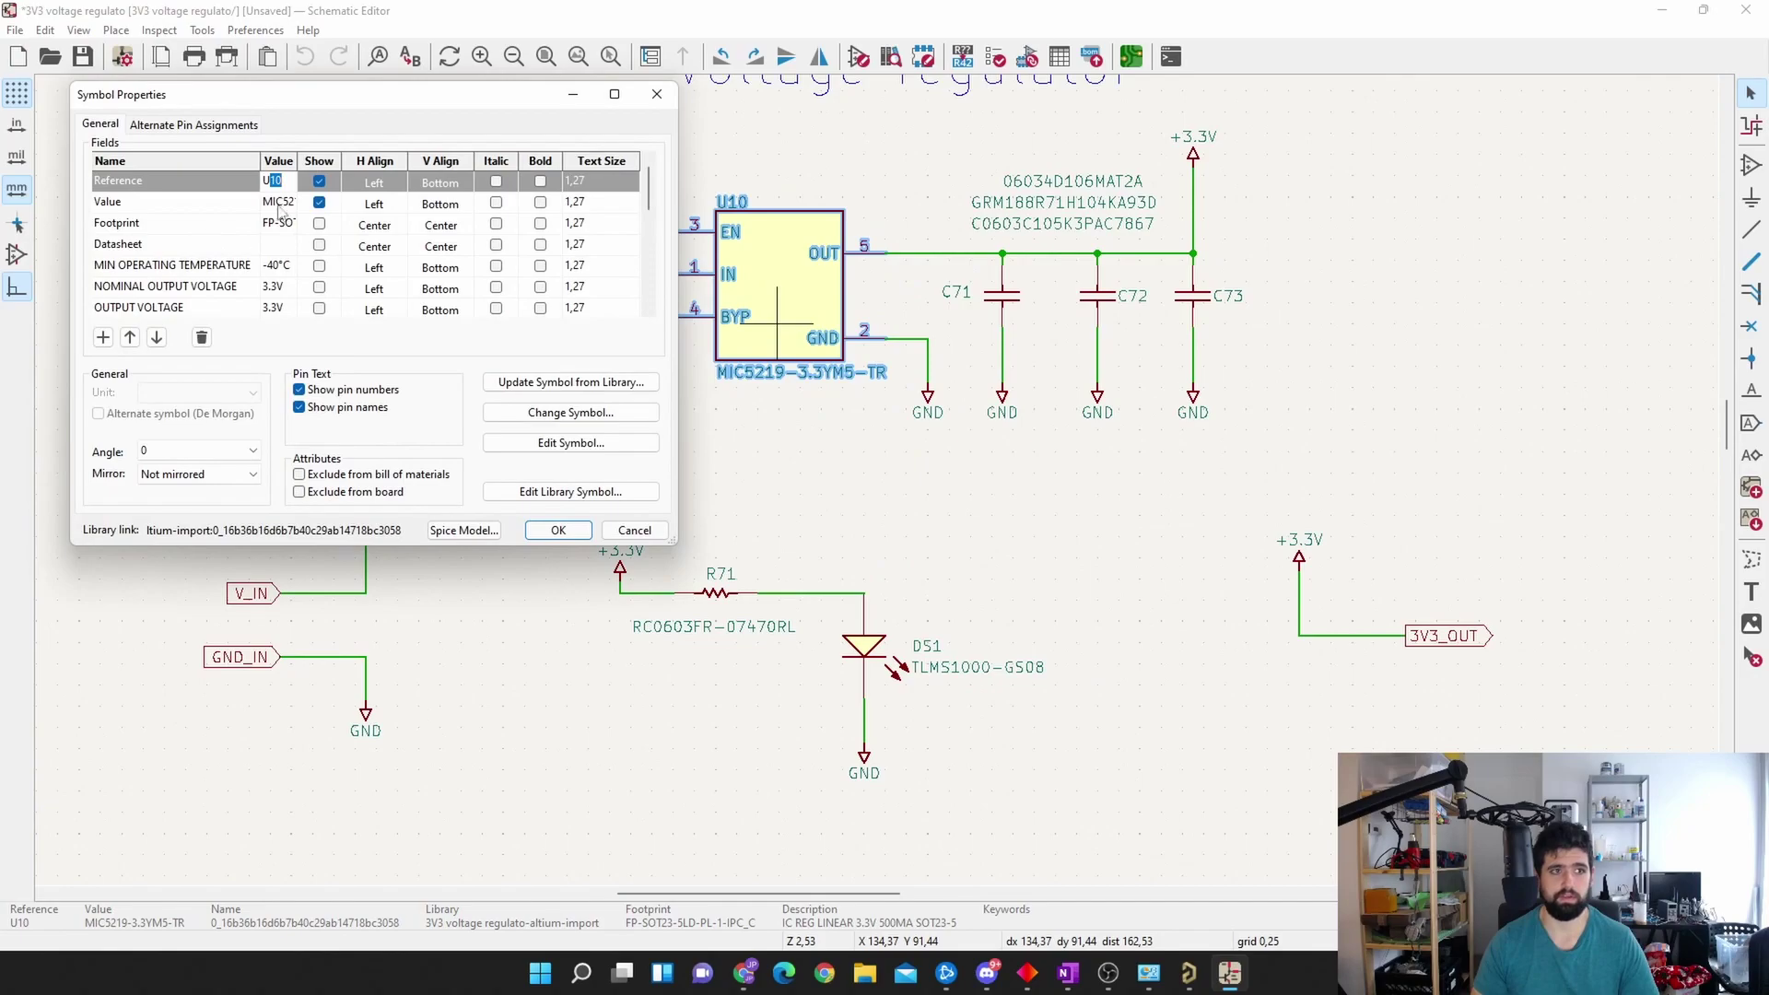
key(Escape)
scroll(1242, 355, down, 3)
scroll(1242, 355, down, 5)
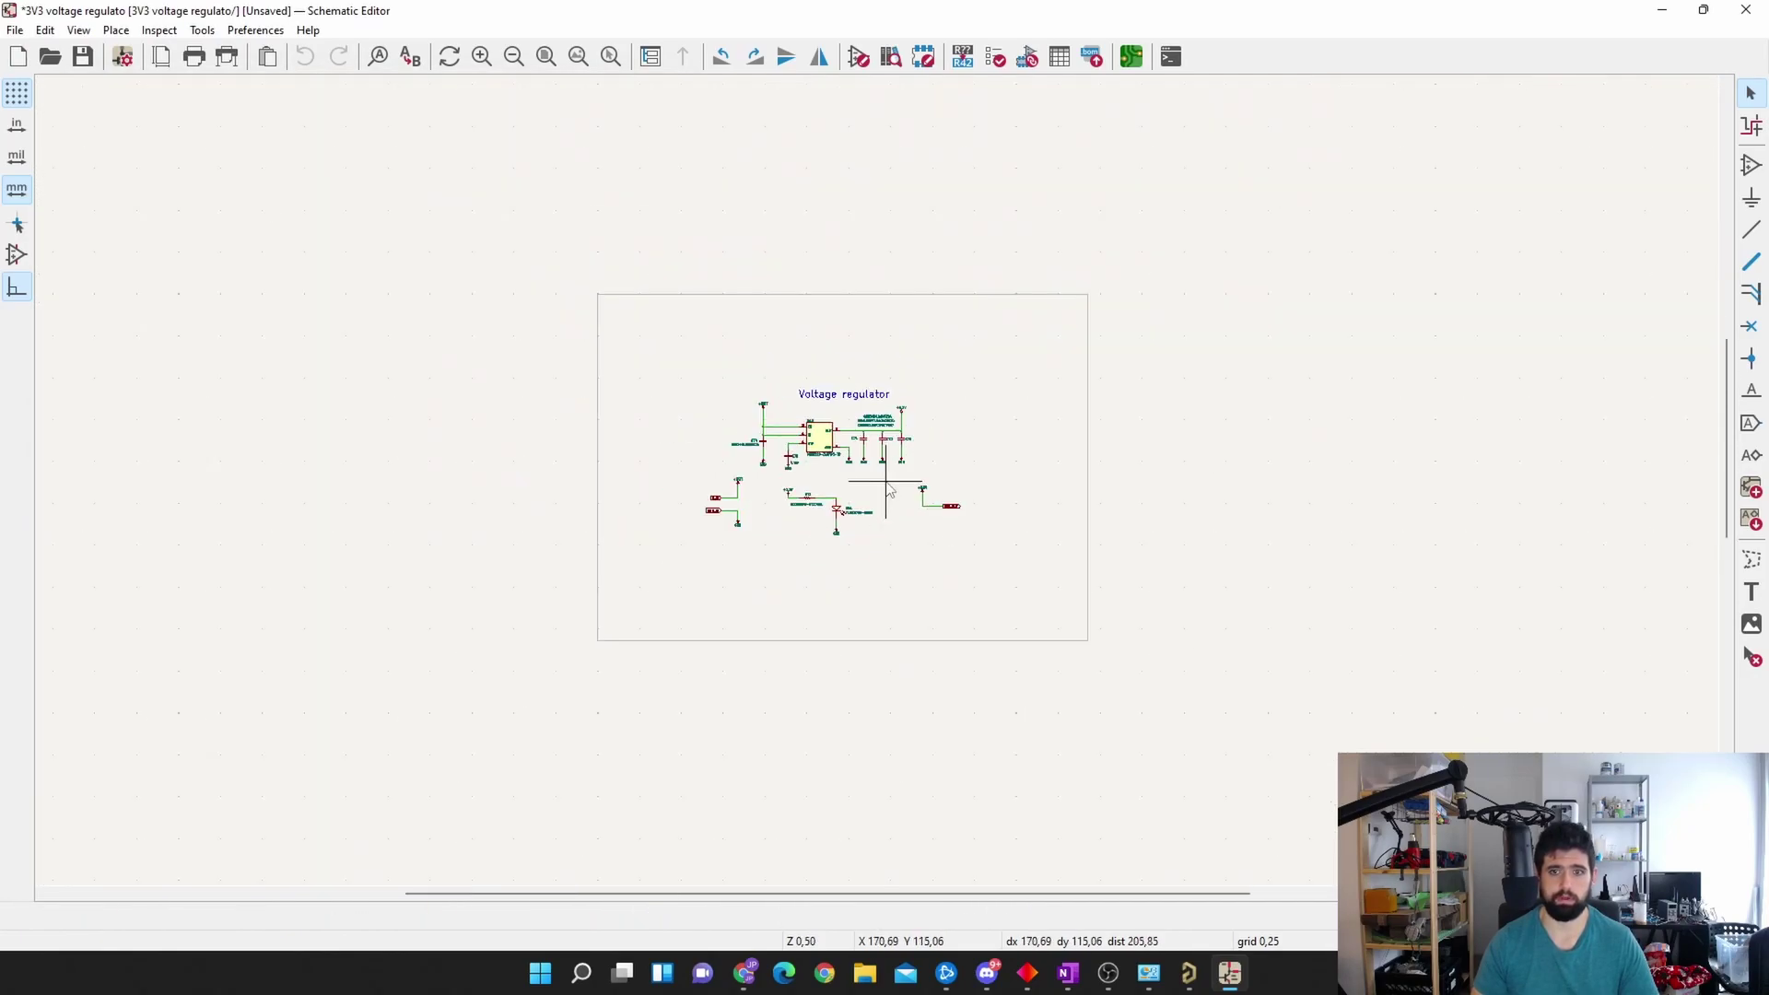
scroll(882, 452, up, 3)
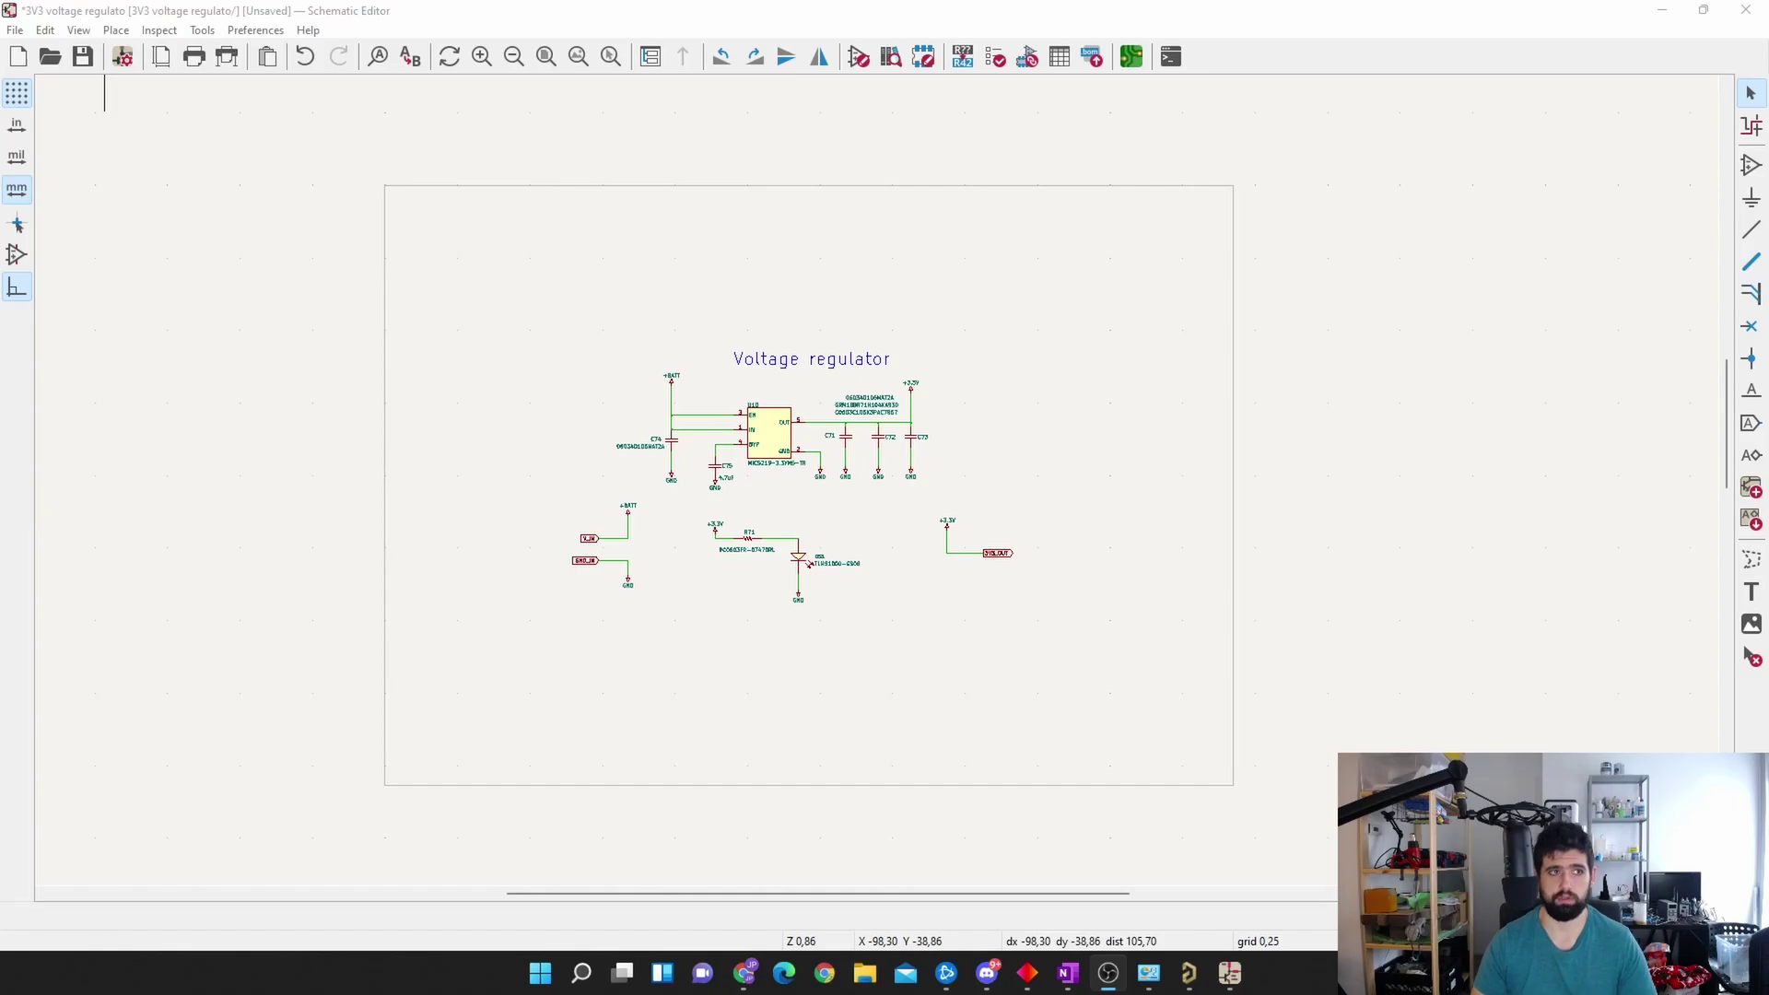
Step: Save the schematic as '3V3 voltage regulato.kicad_sch' in the KiCad folder
click(15, 30)
click(122, 152)
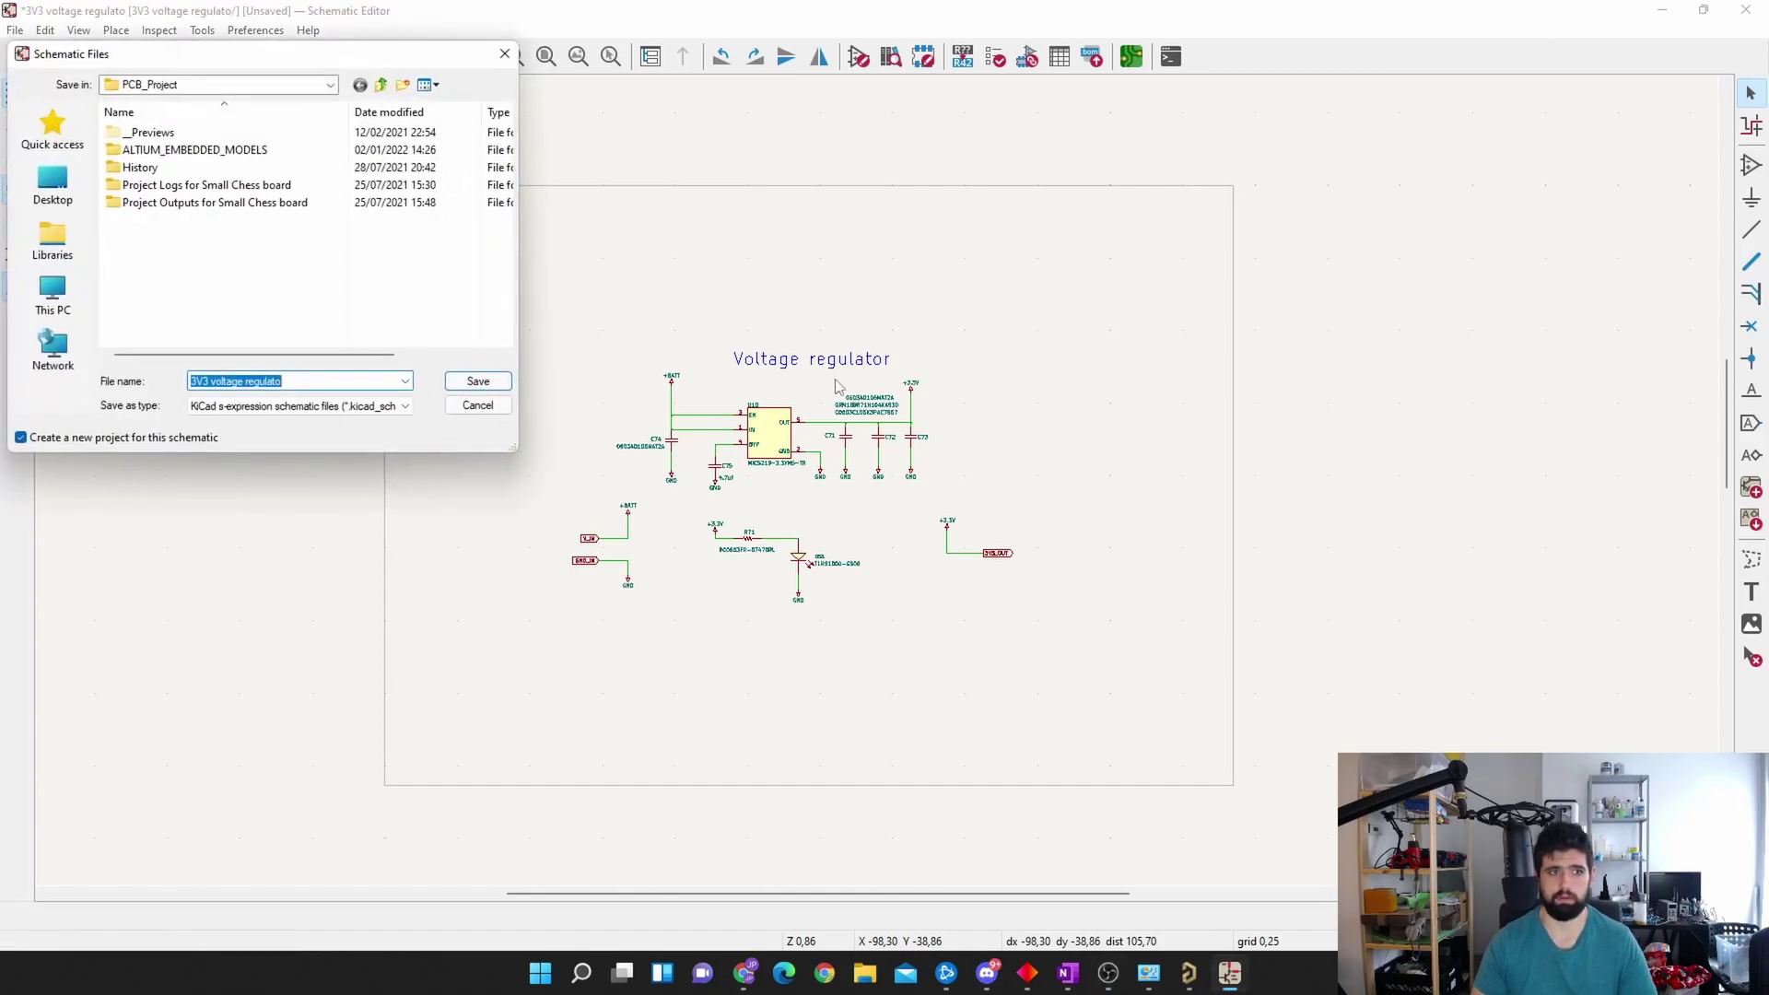
click(381, 84)
double_click(143, 149)
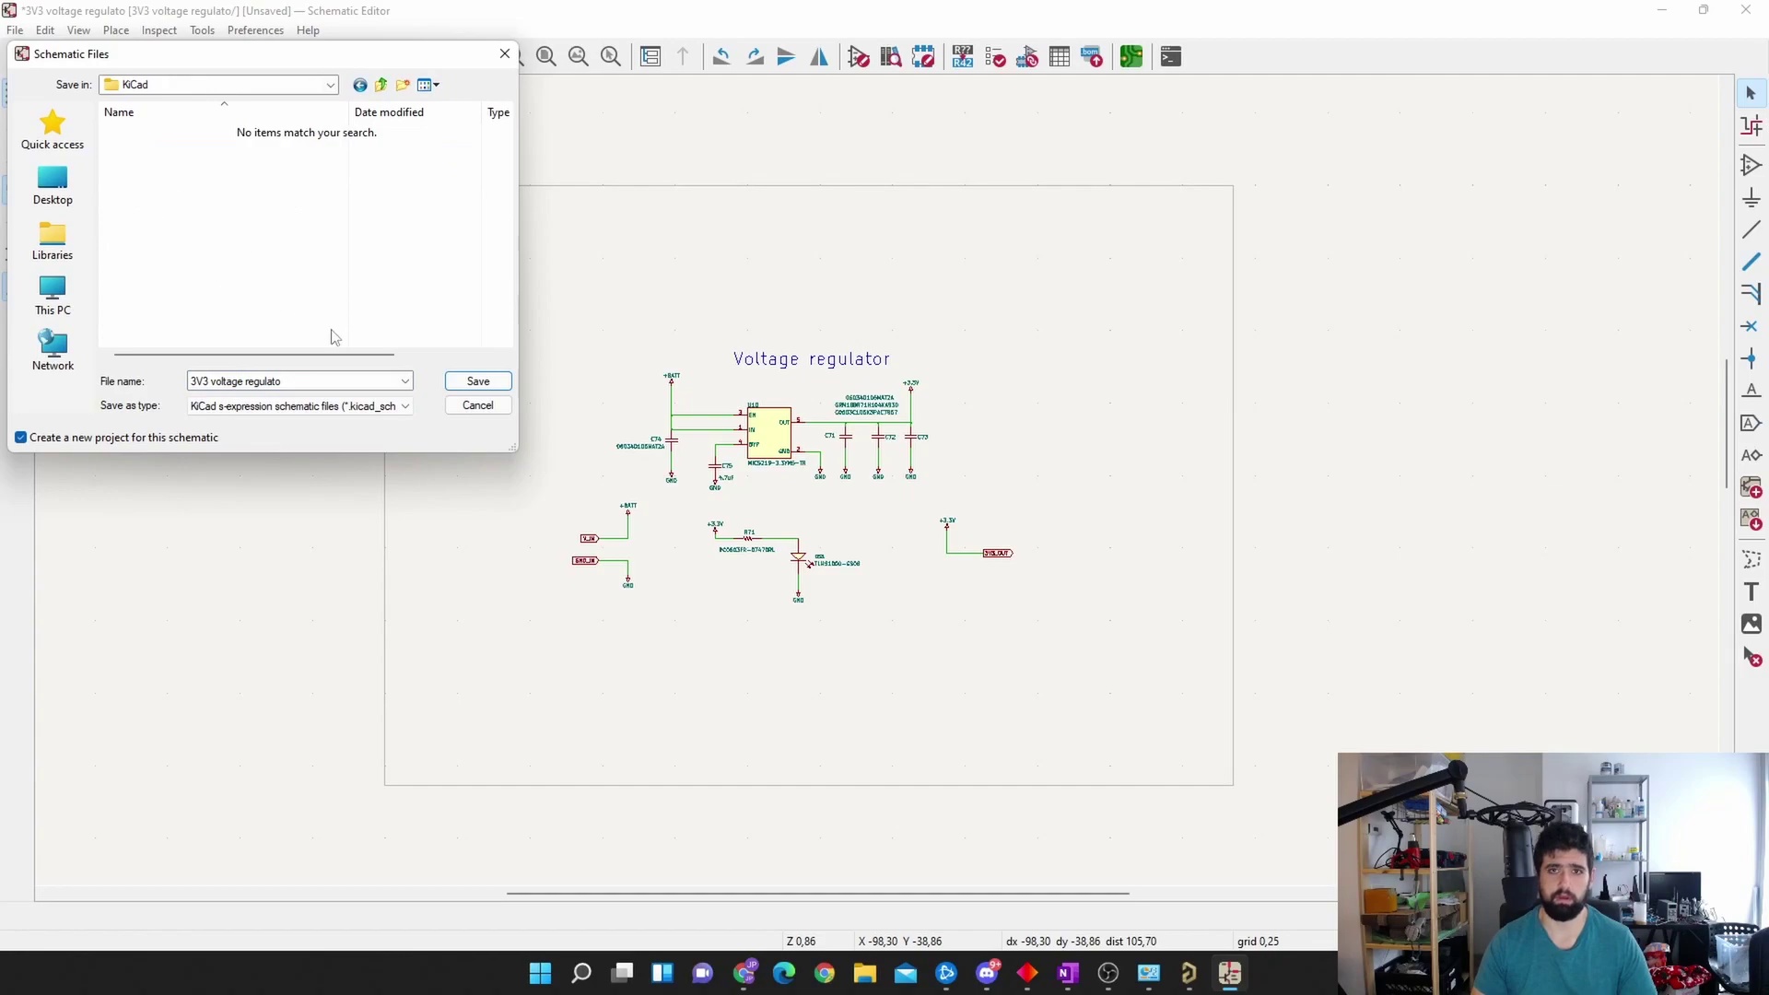
click(478, 382)
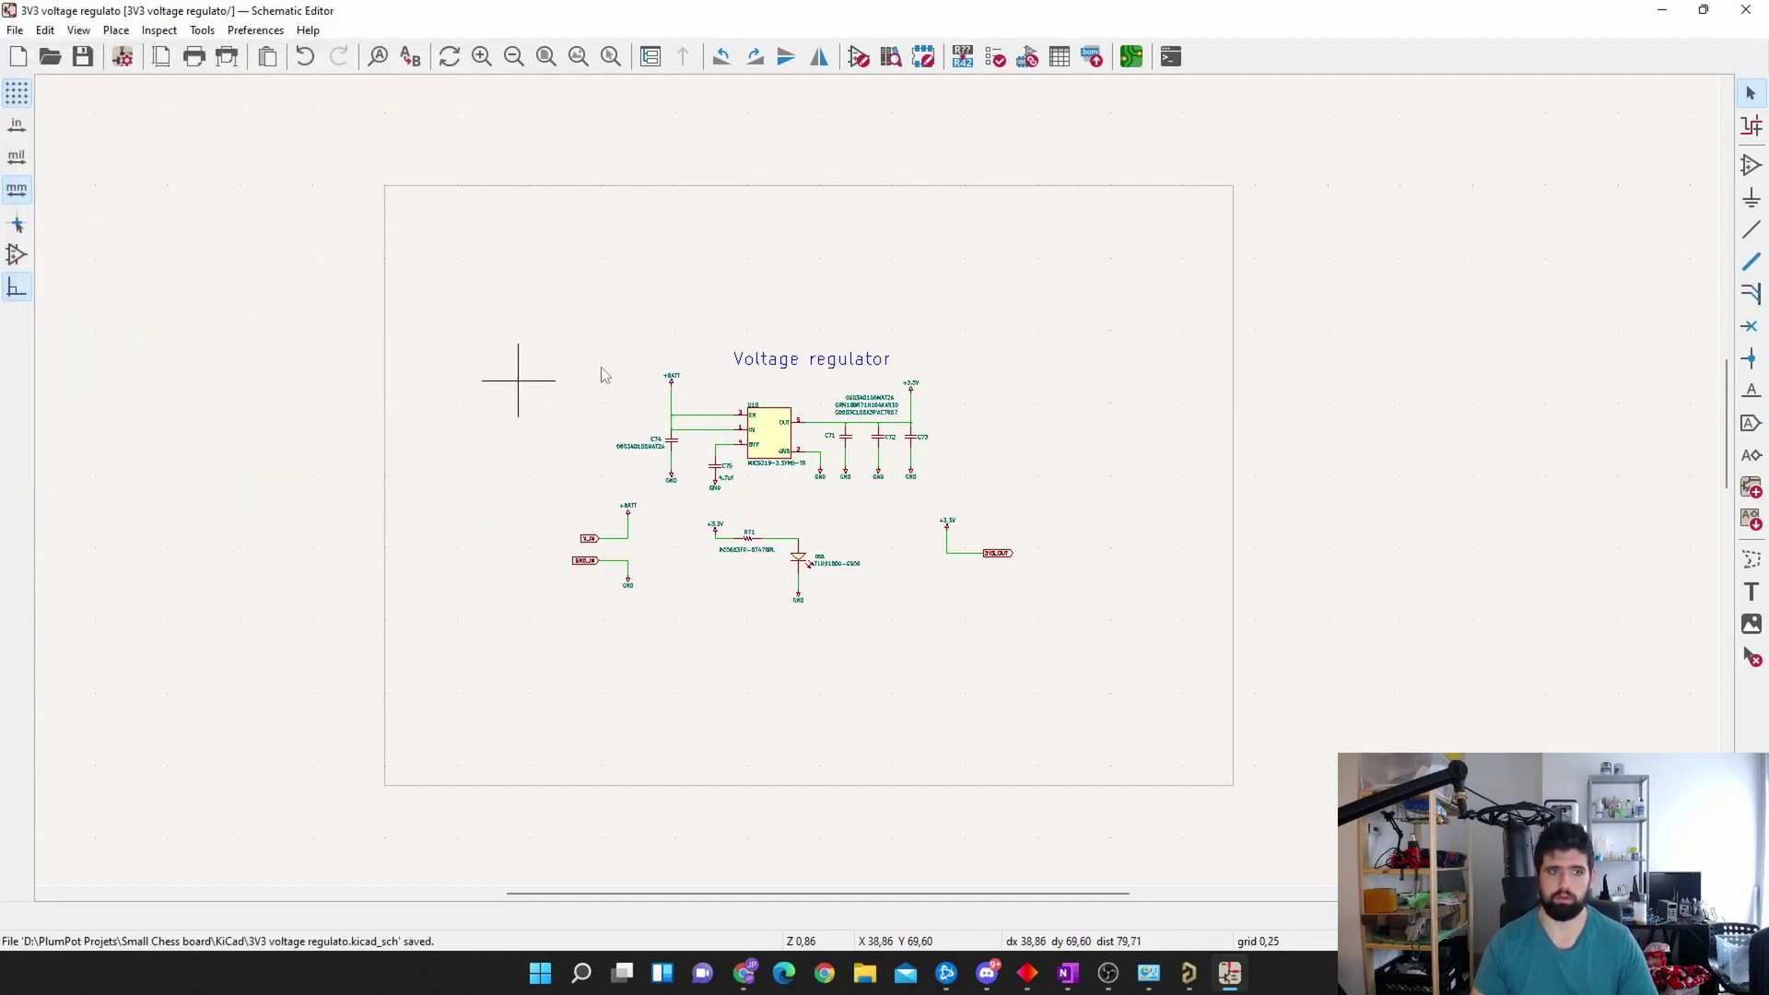
Step: Import the 74HC165_SMD Altium schematic and save it into the KiCad folder
click(15, 30)
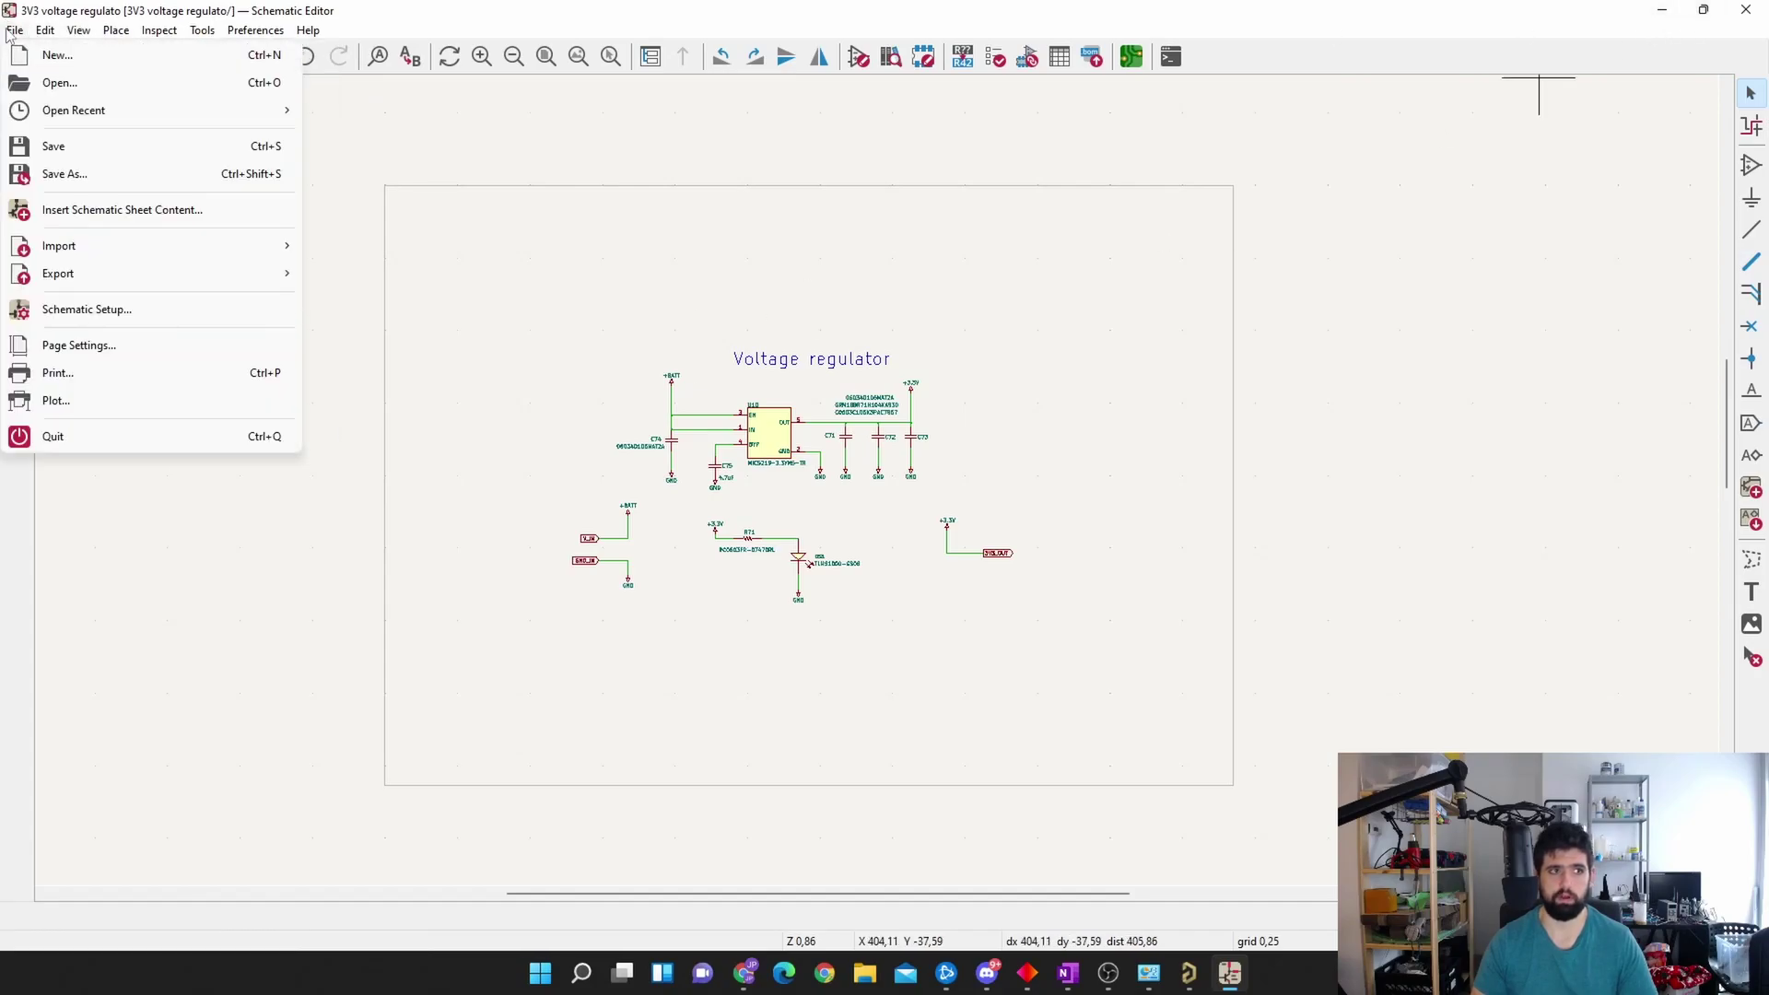
mouse_move(158, 245)
click(398, 247)
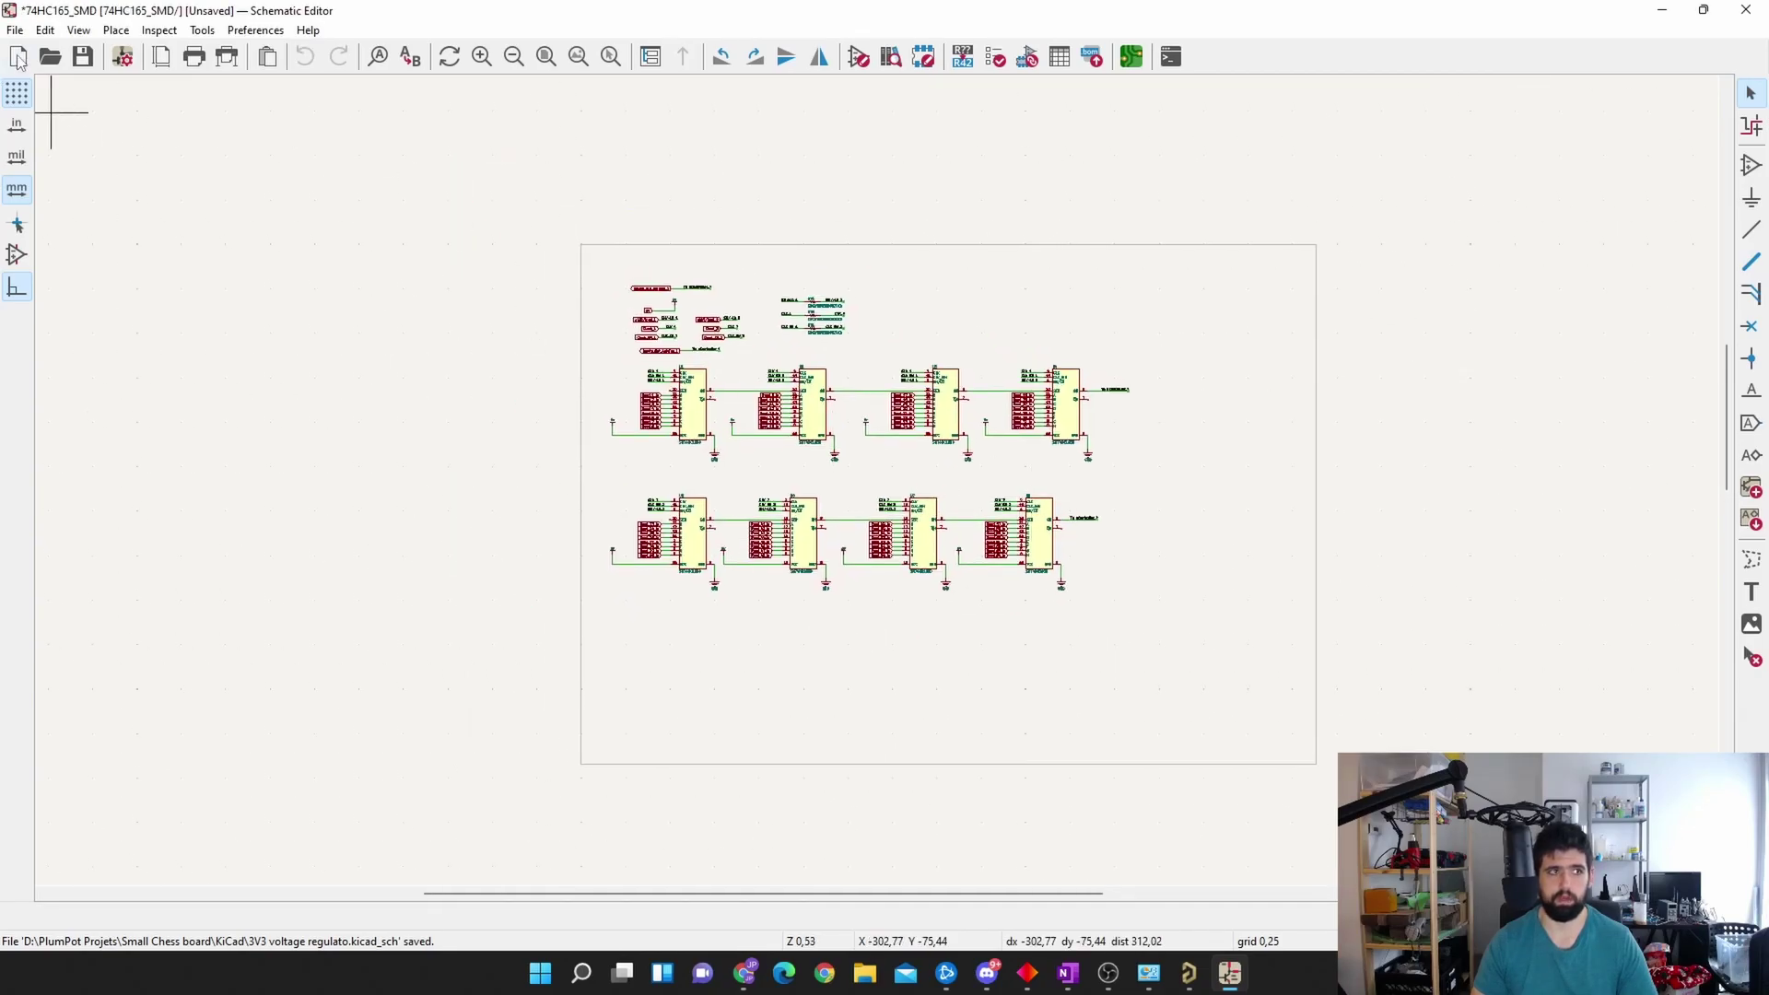
click(15, 30)
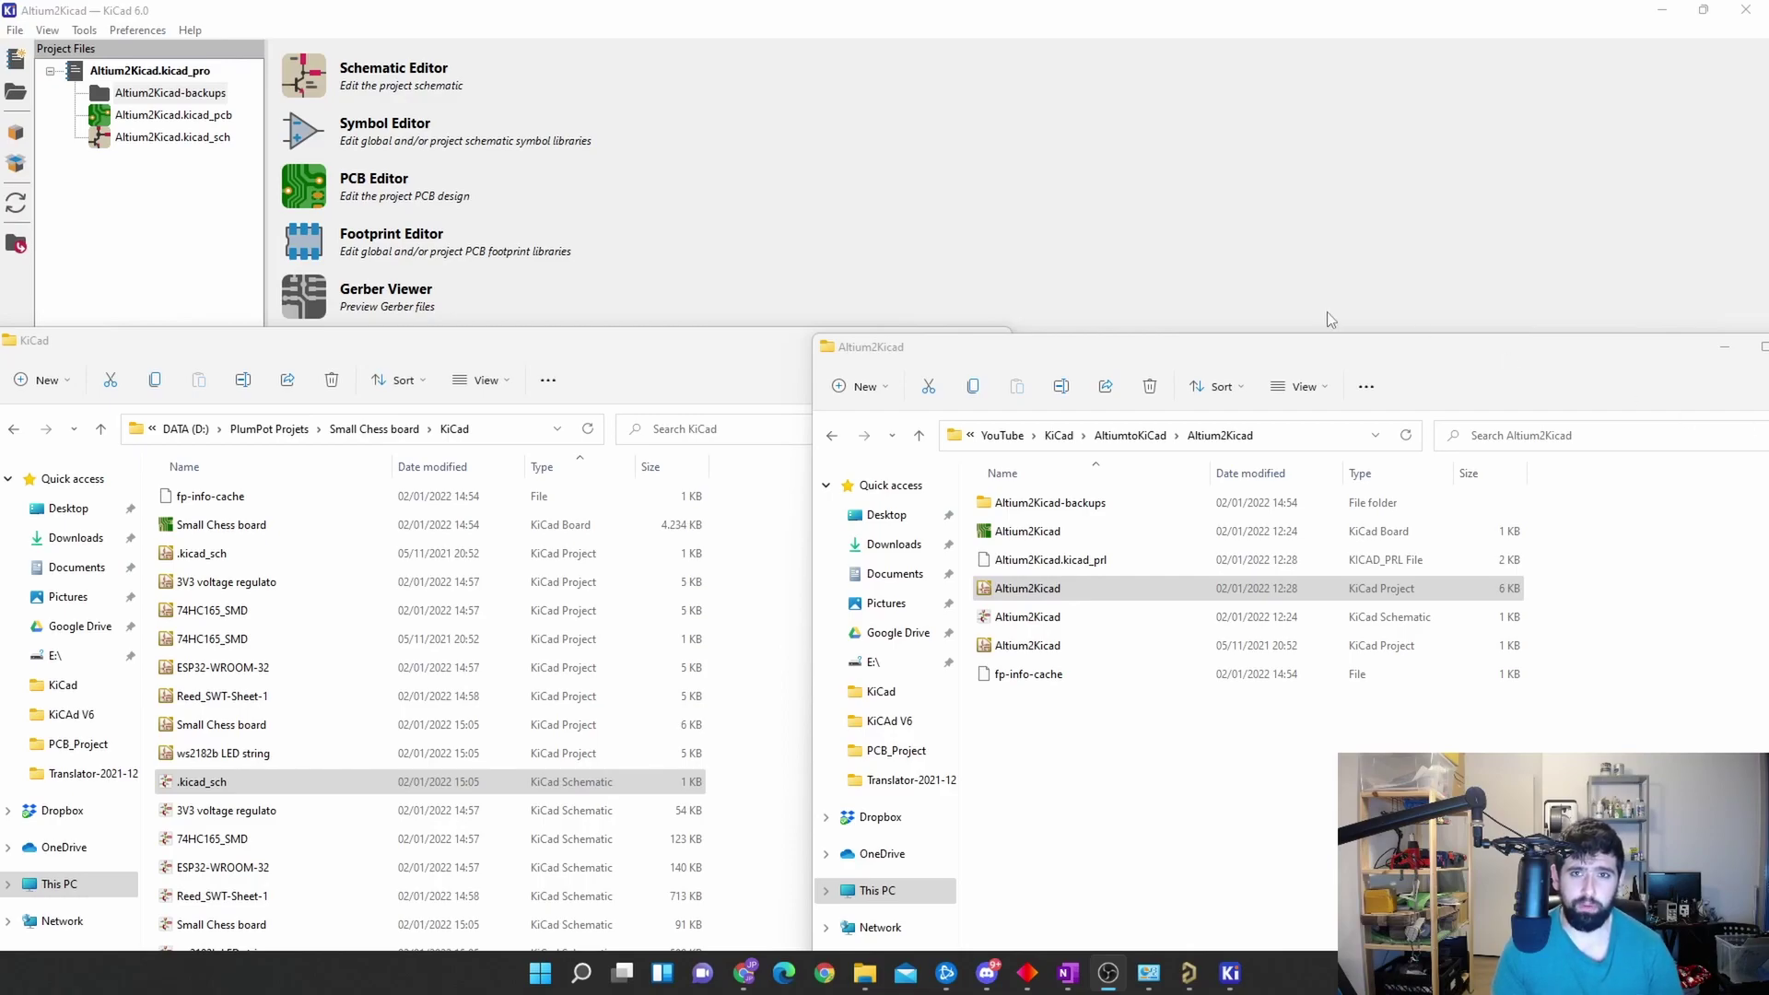
Step: Copy the seven .kicad_sch schematic files from the old KiCad folder into Altium2Kicad
click(331, 557)
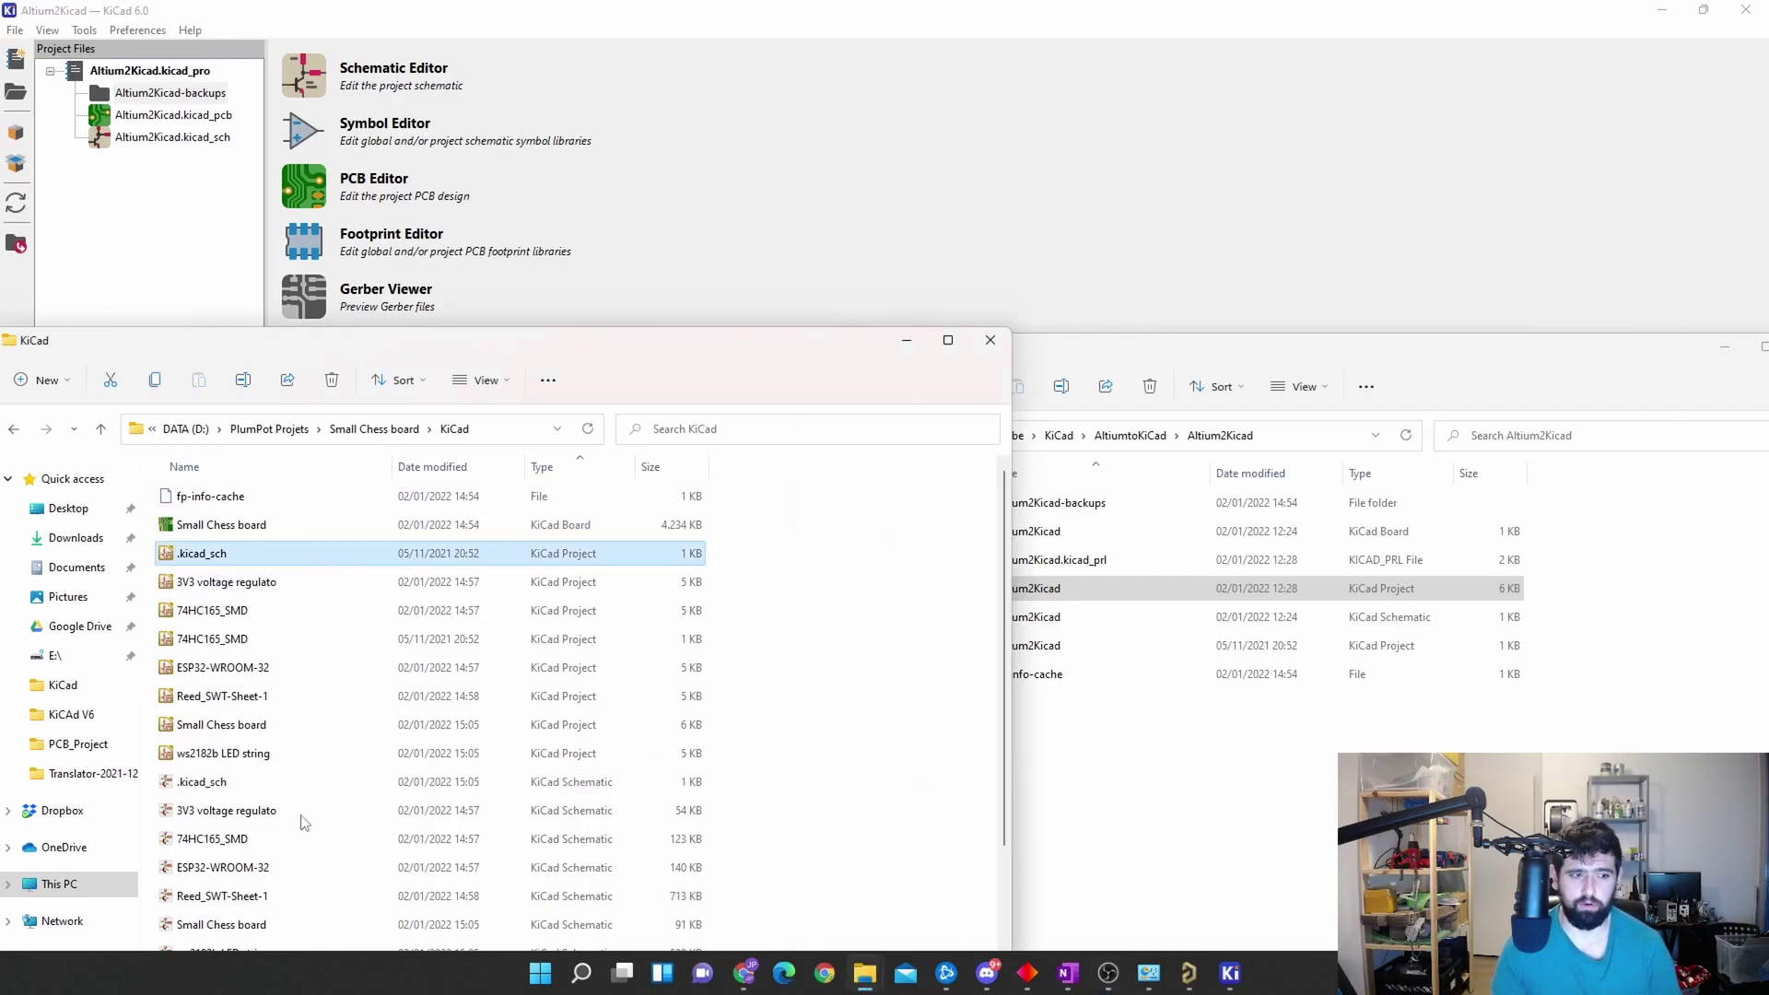
click(1139, 359)
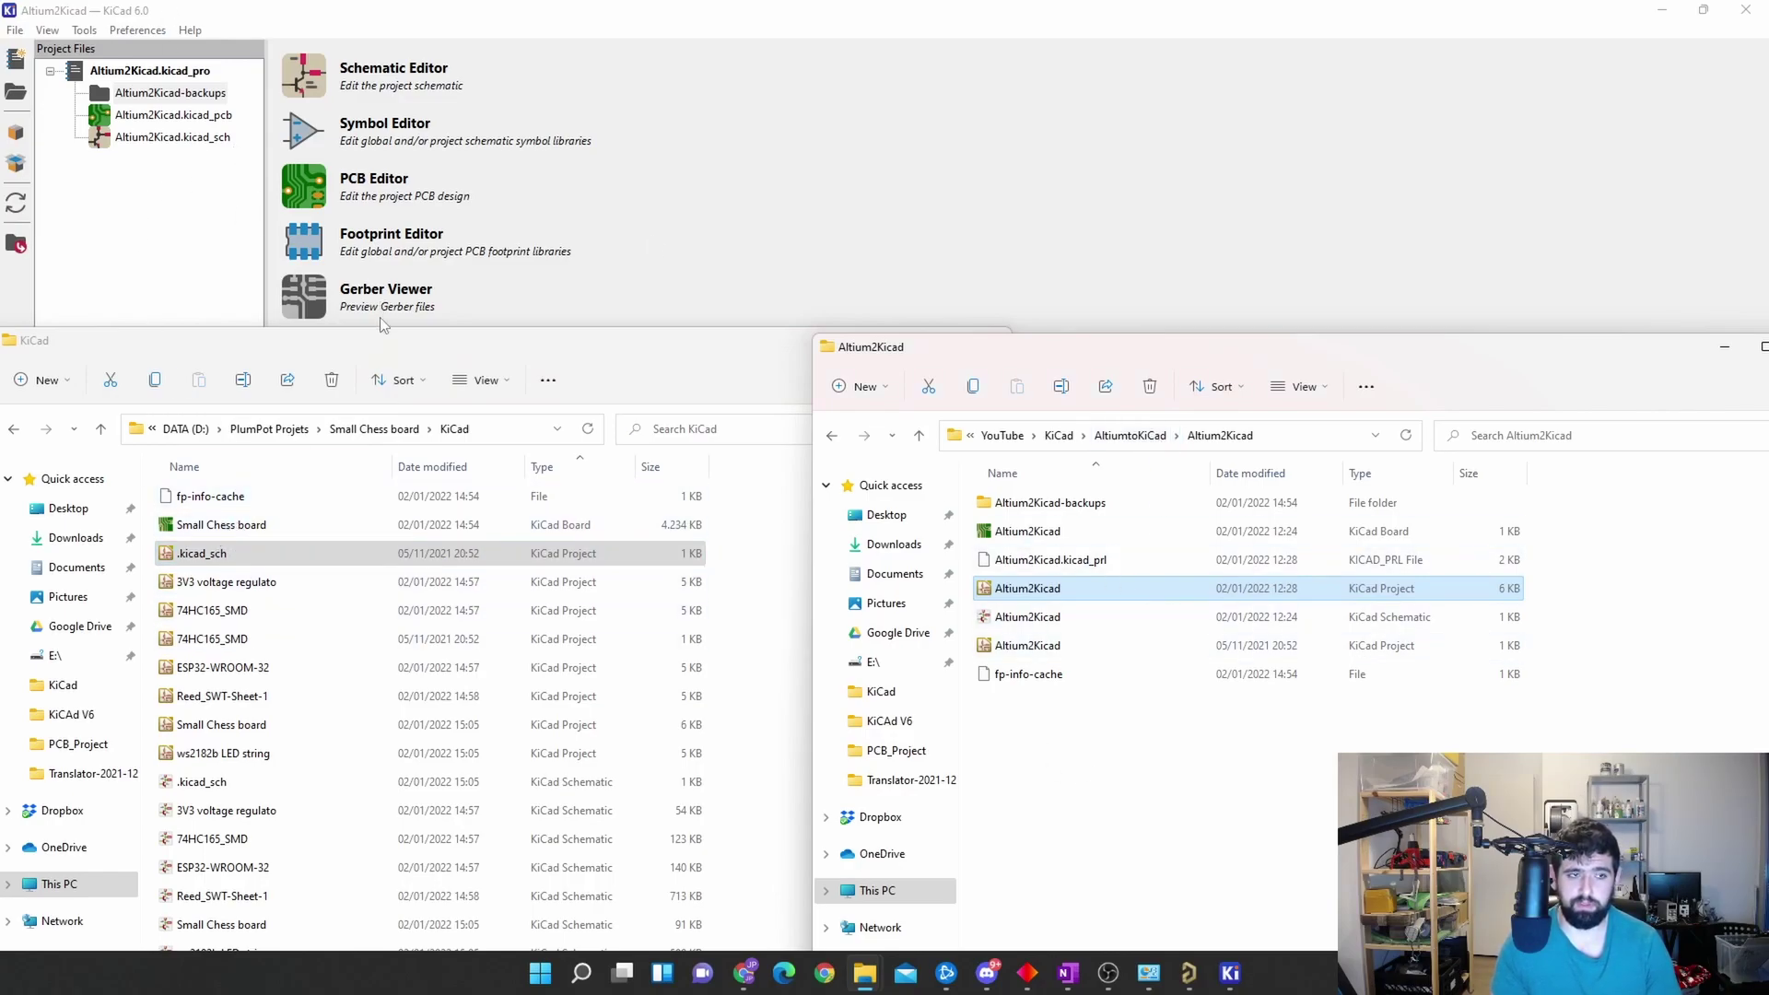
drag(395, 350, 383, 276)
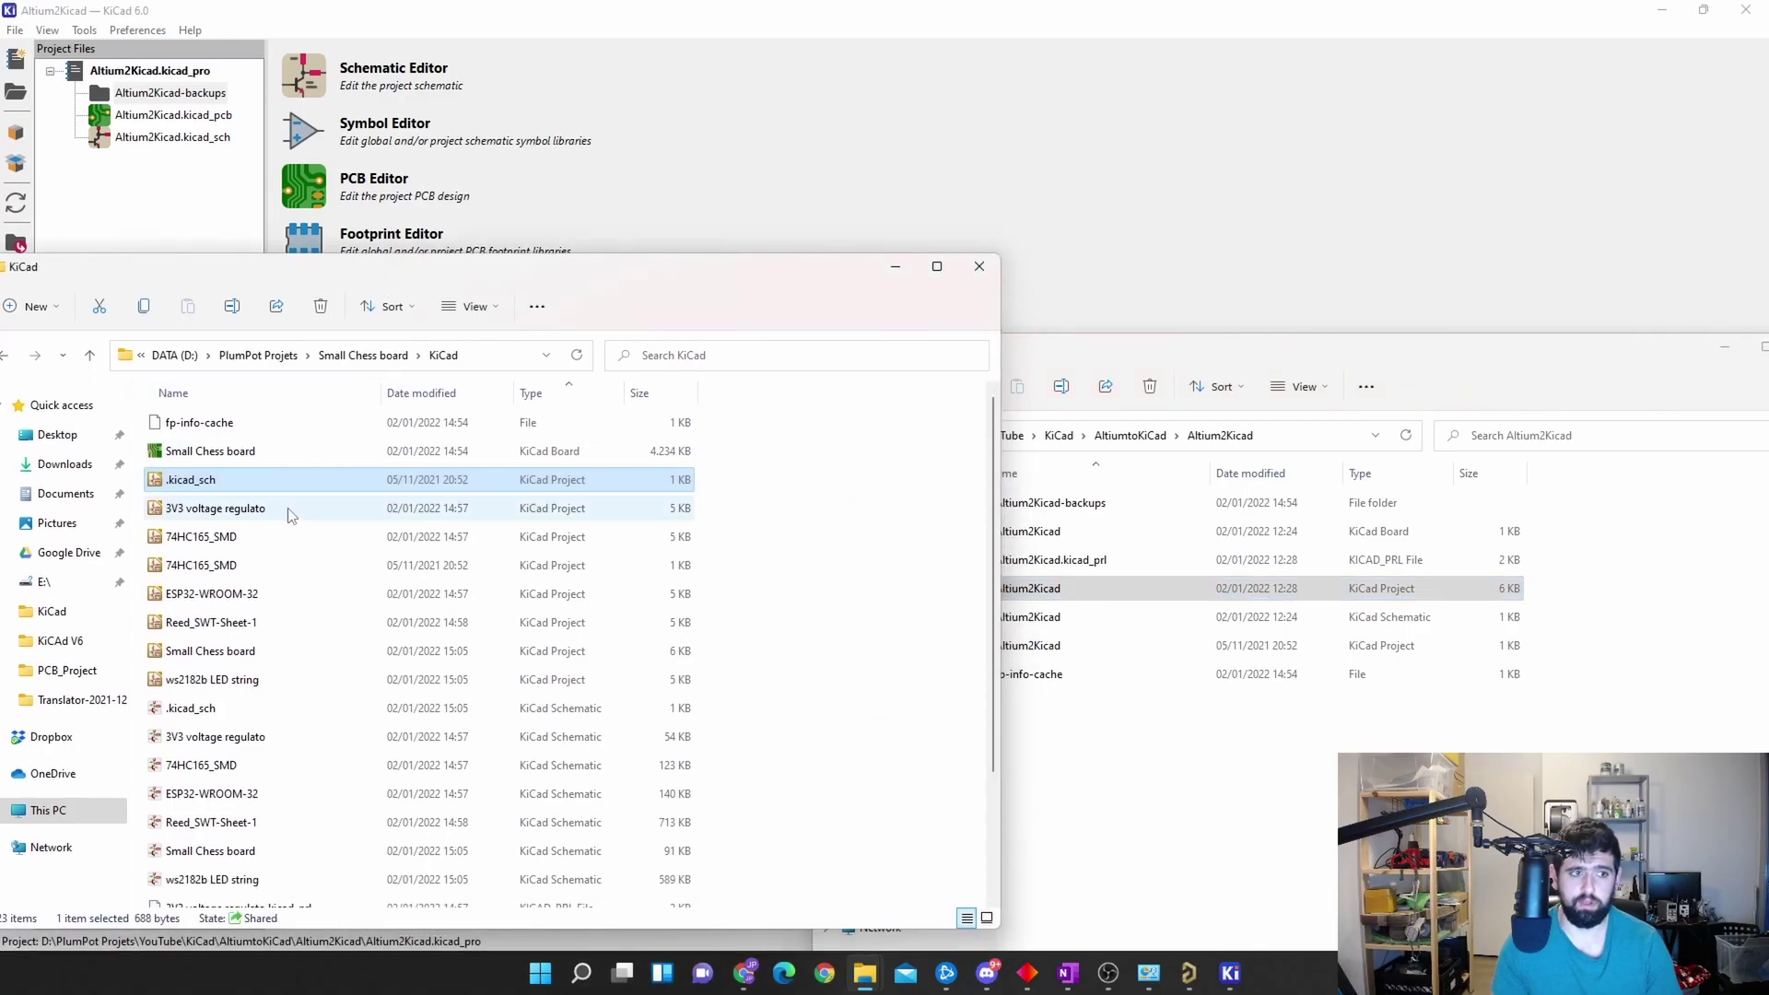
click(237, 450)
scroll(267, 667, down, 2)
click(239, 723)
shift+click(235, 557)
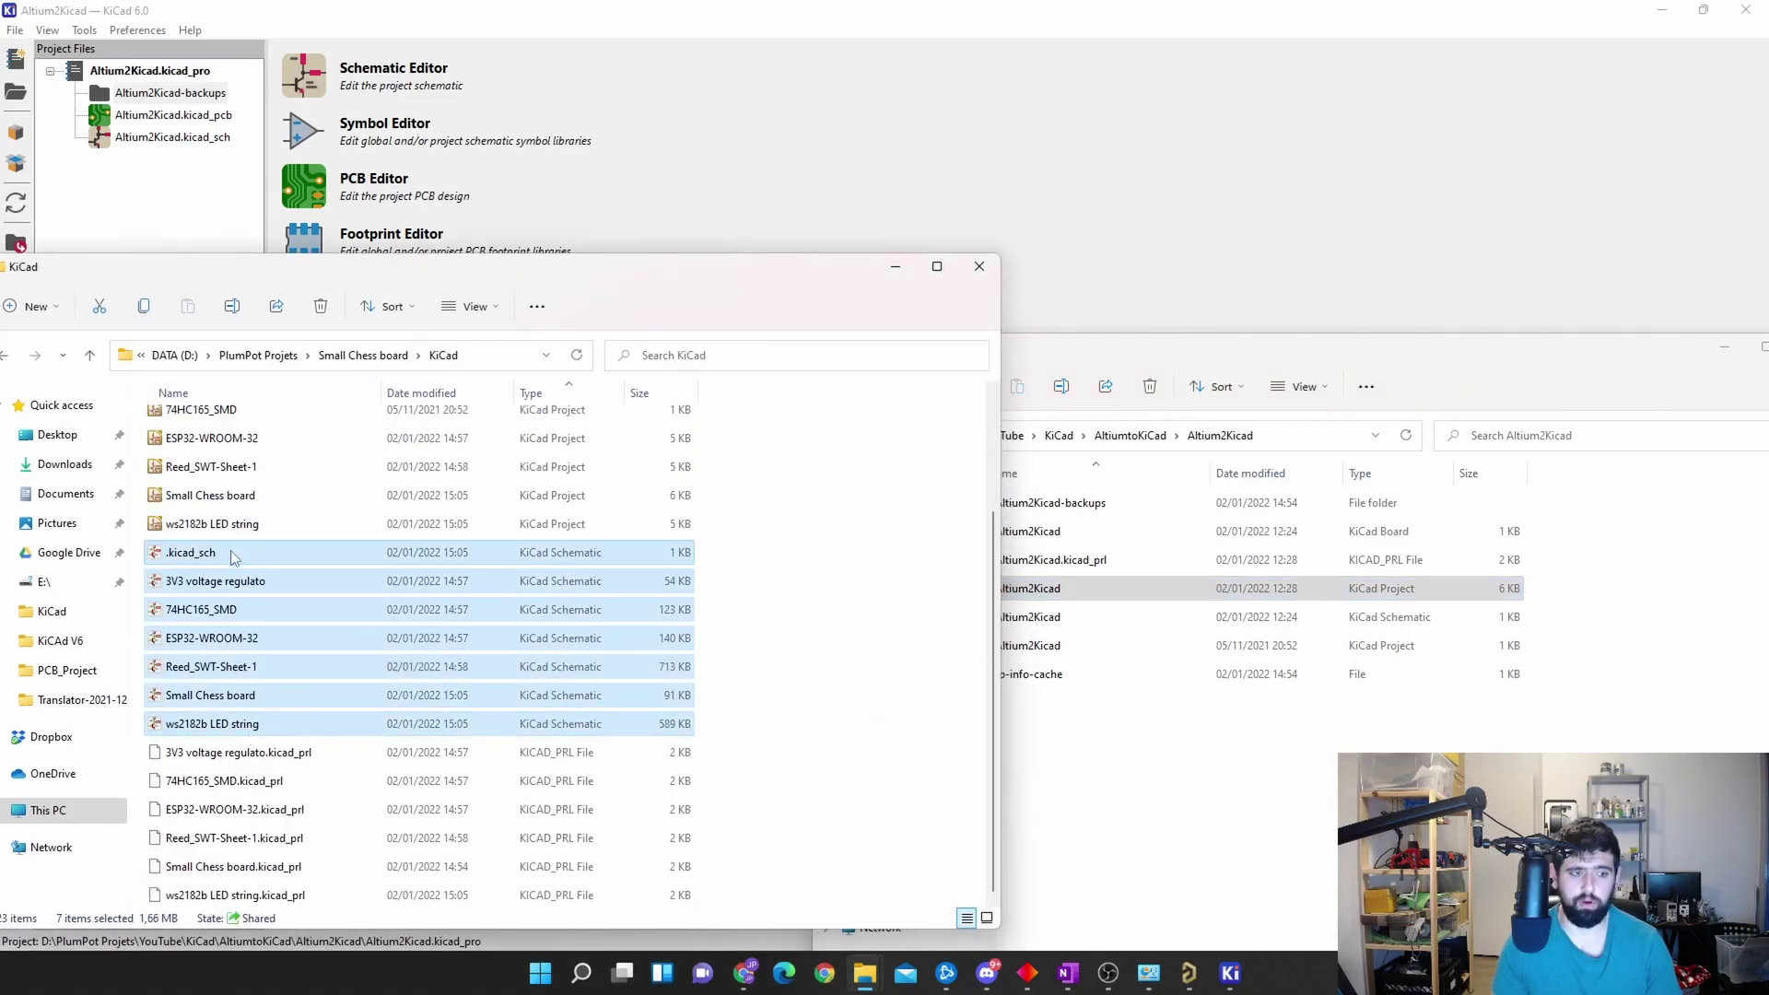
click(1247, 735)
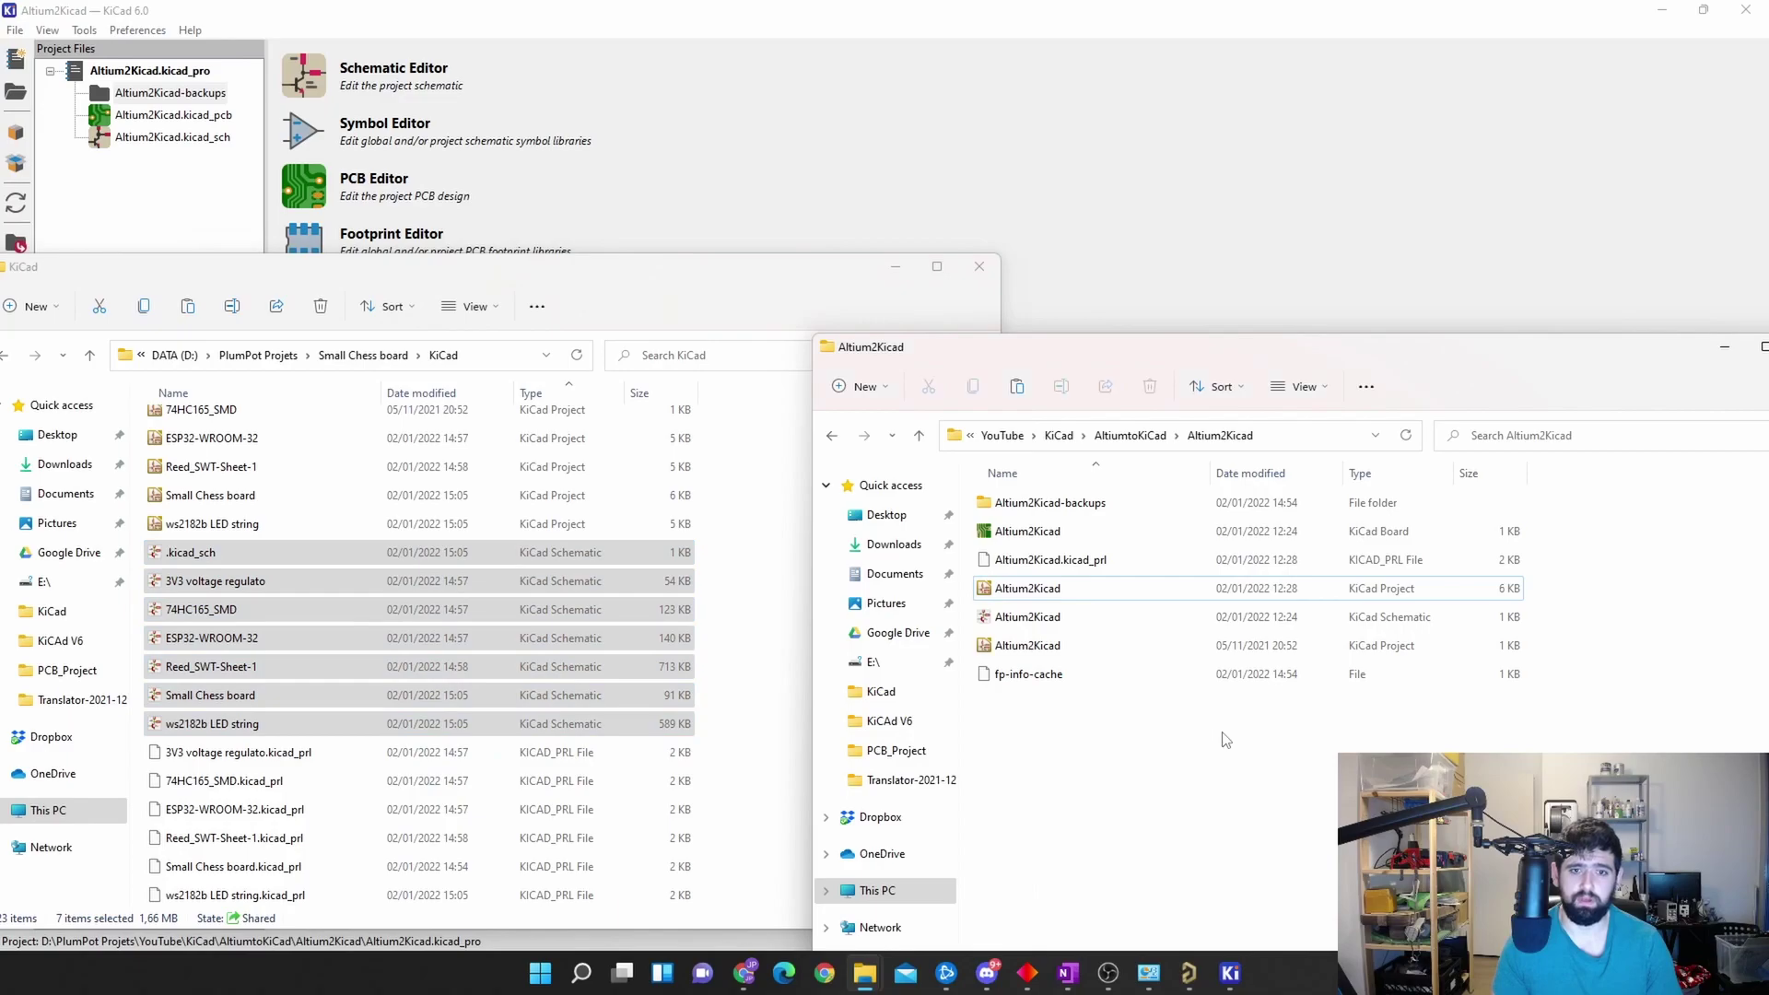
key(ctrl+v)
Step: Copy Small Chess board.kicad_pcb into Altium2Kicad and select the original Altium2Kicad board file
scroll(213, 495, up, 2)
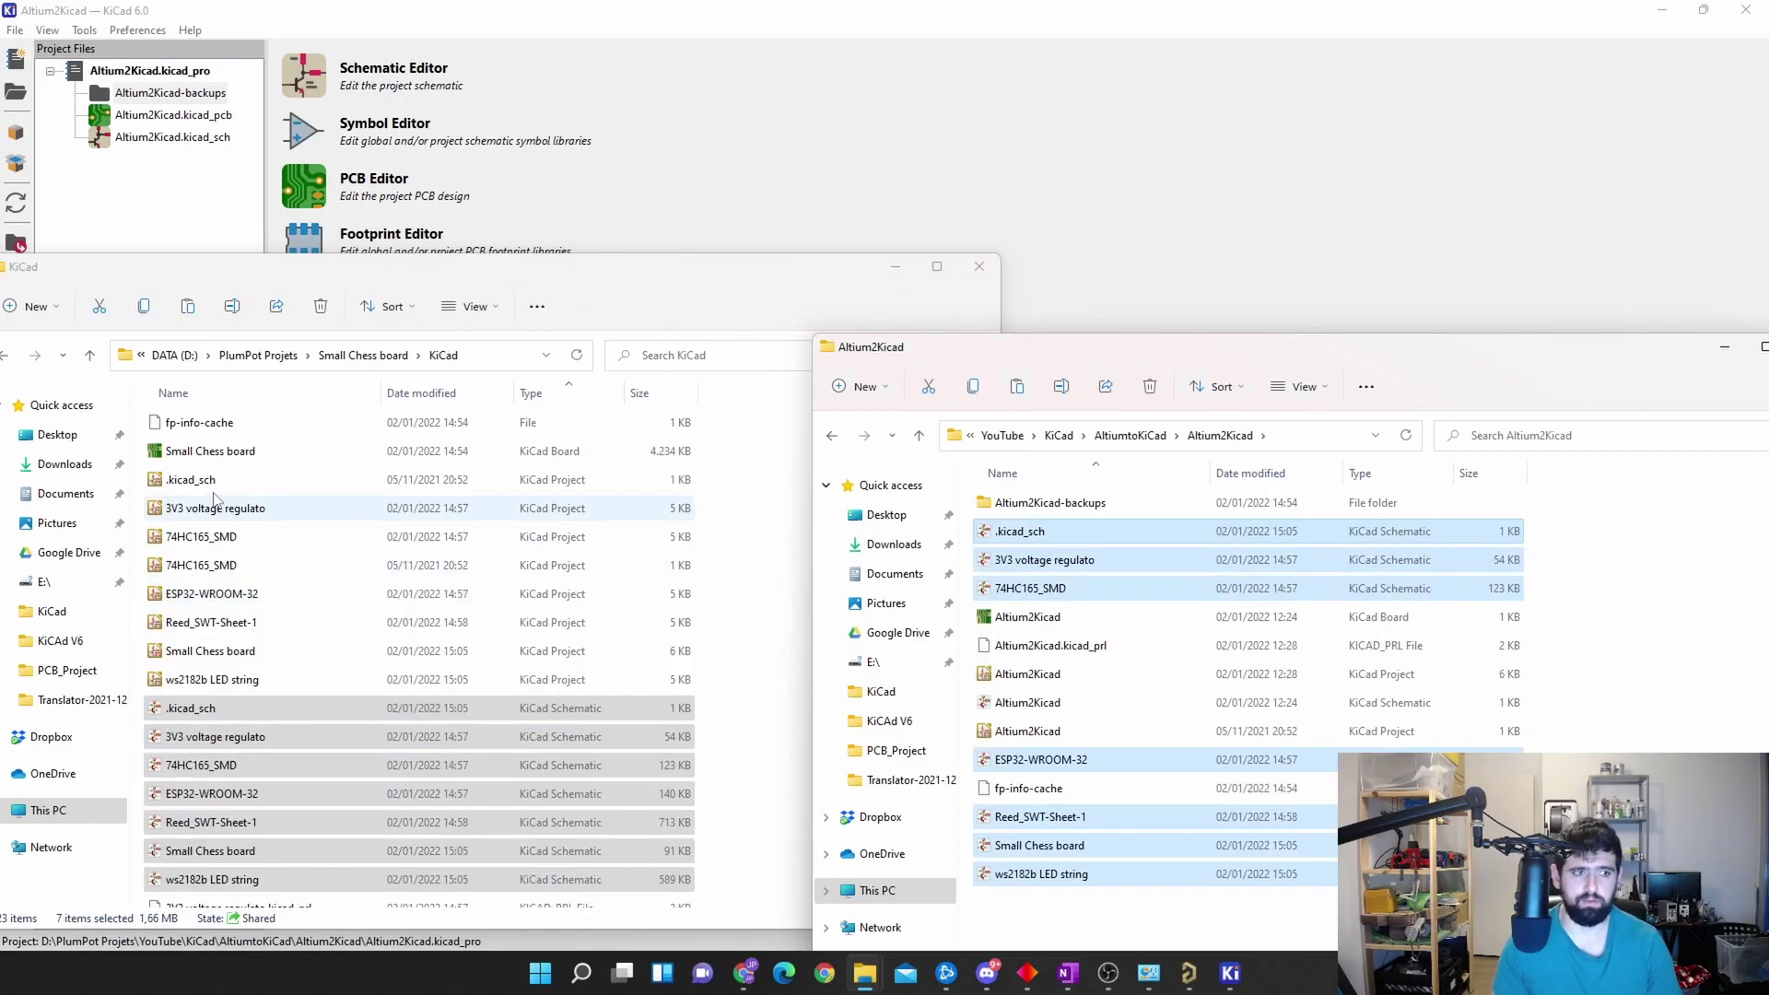
click(215, 461)
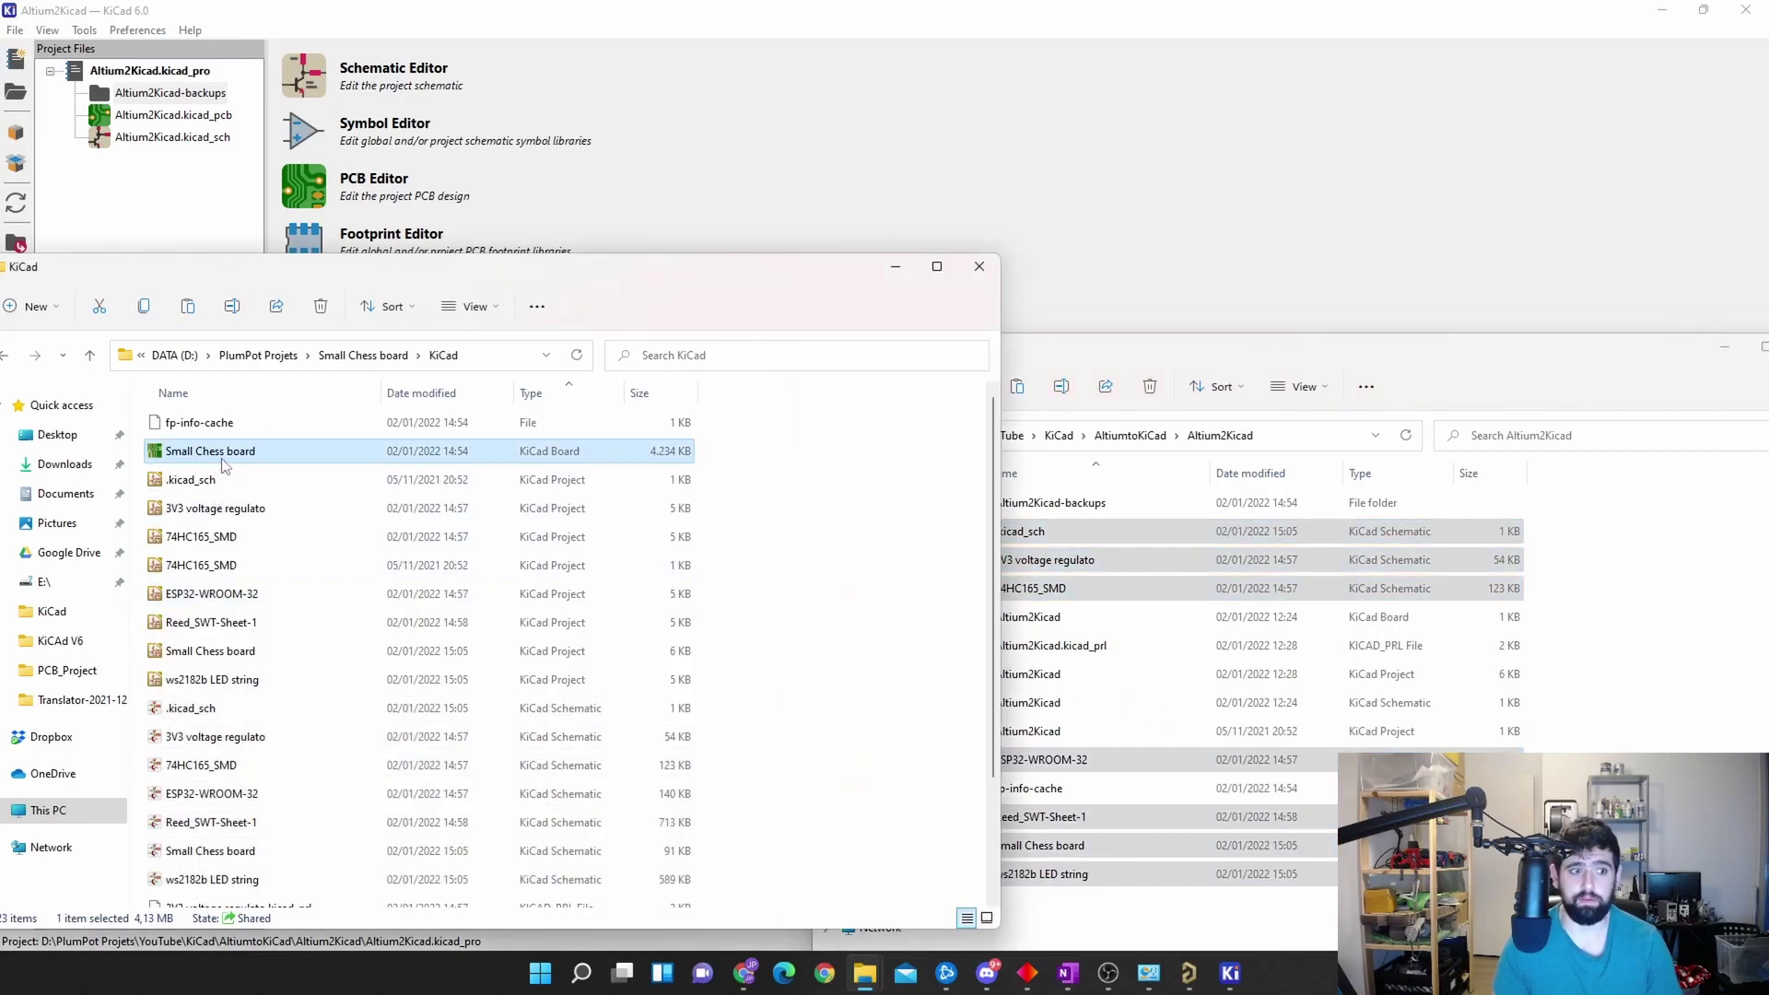
key(ctrl+c)
click(1290, 737)
key(ctrl+v)
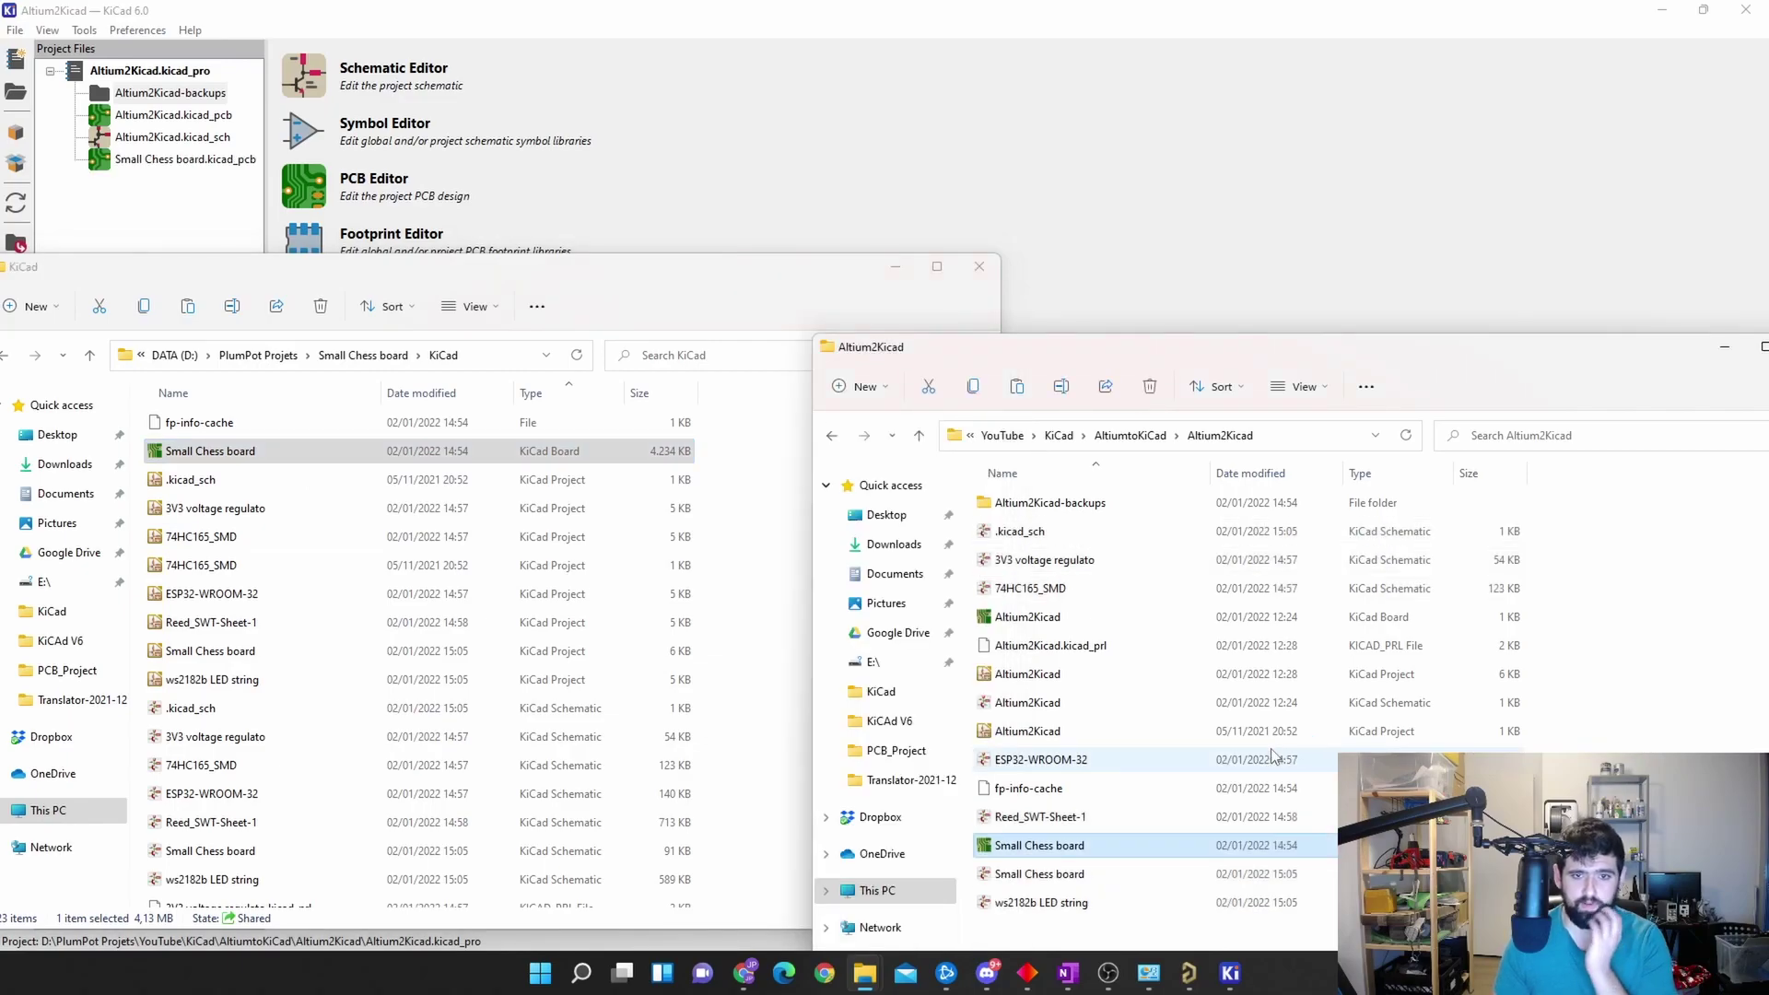
click(1074, 848)
click(1029, 619)
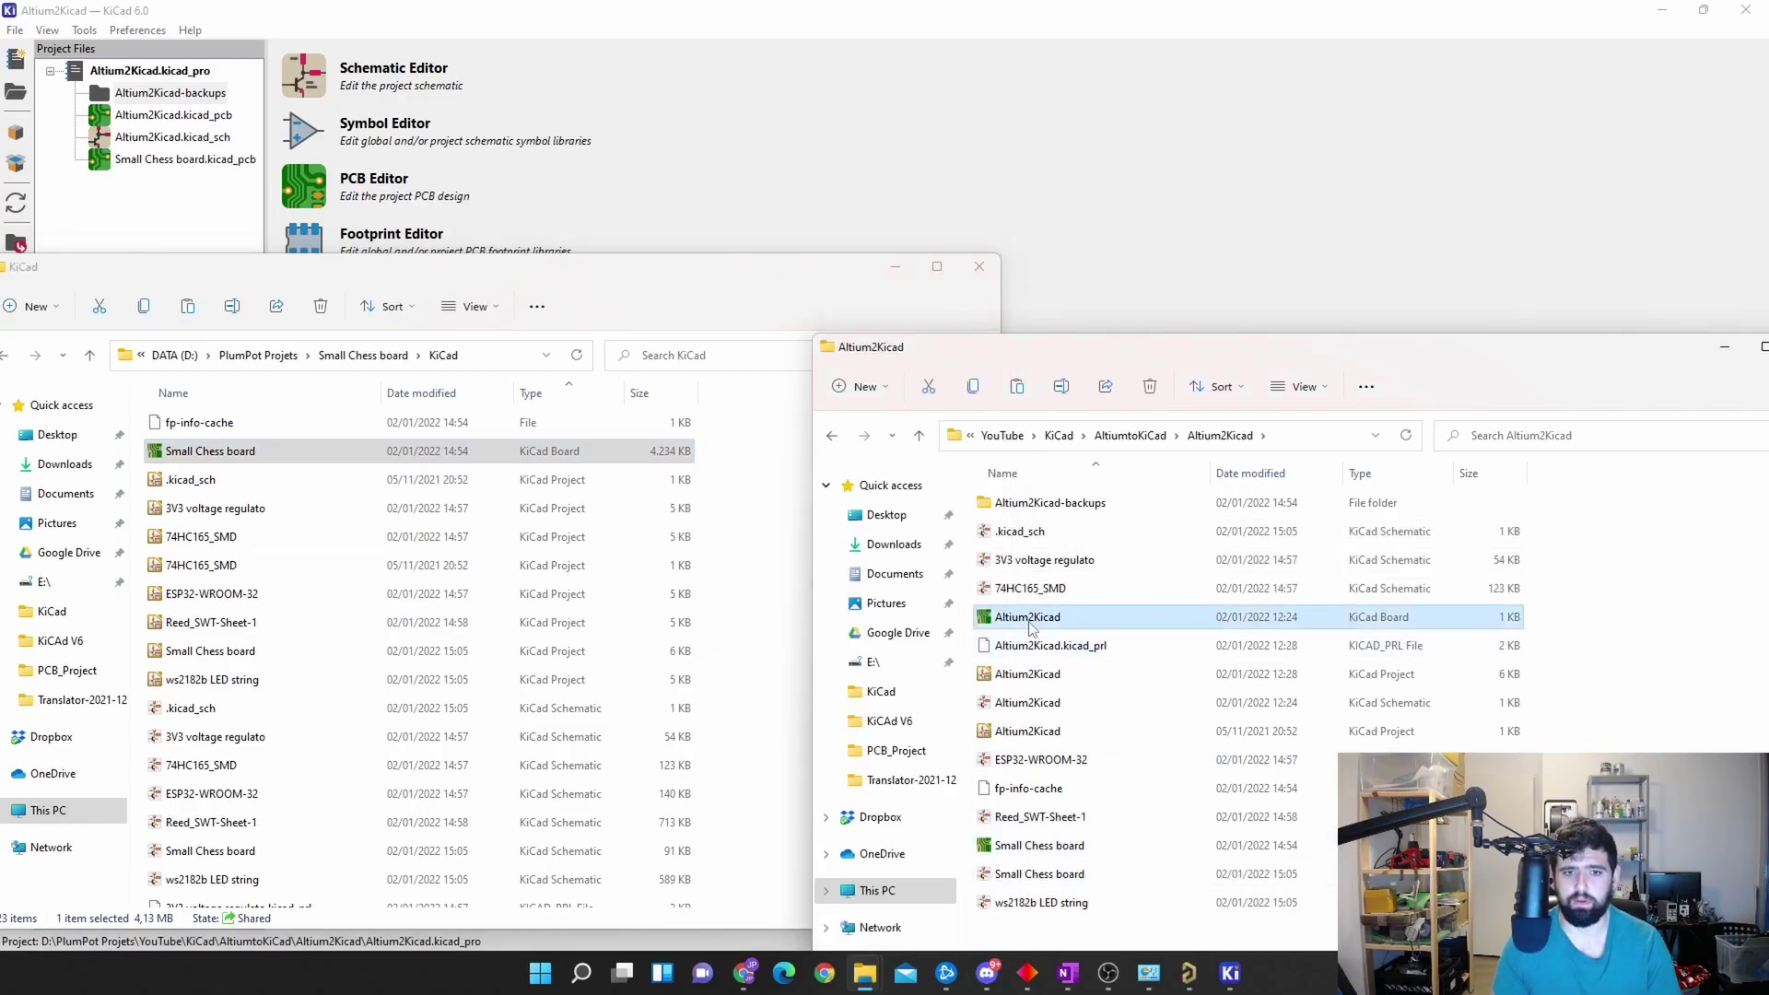
Step: Delete the empty Altium2Kicad.kicad_pcb and begin renaming Small Chess board.kicad_pcb
right_click(1029, 626)
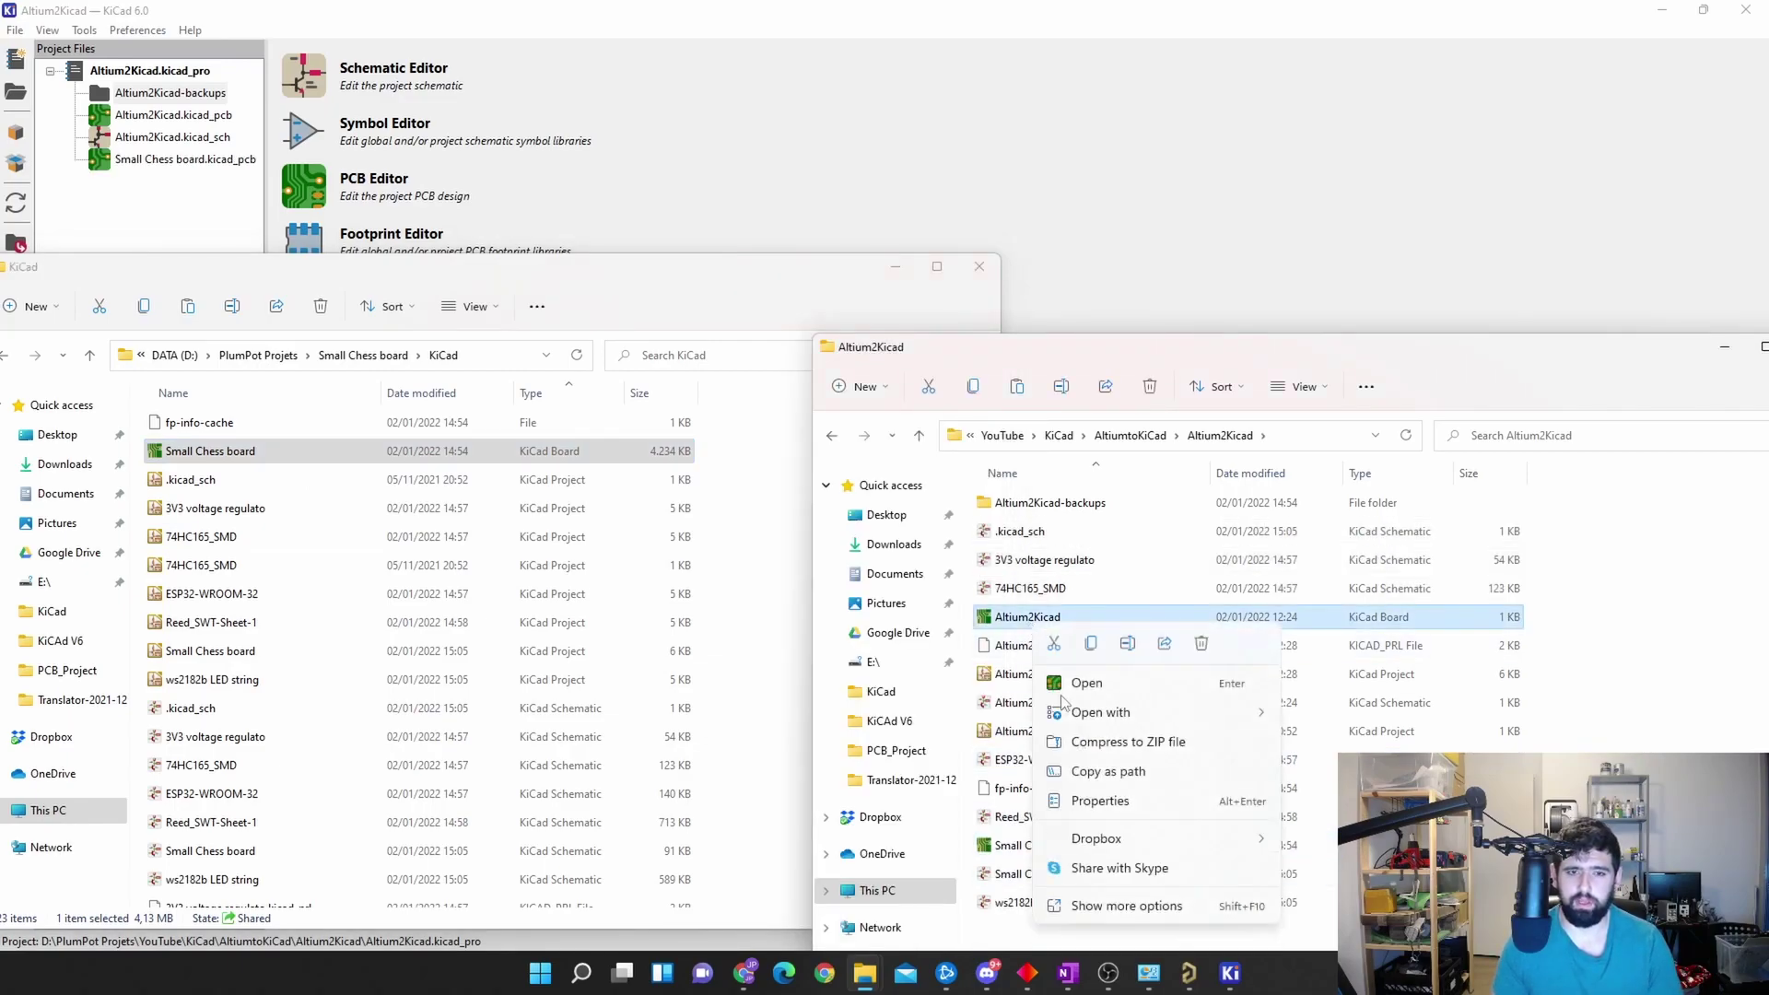
click(1127, 644)
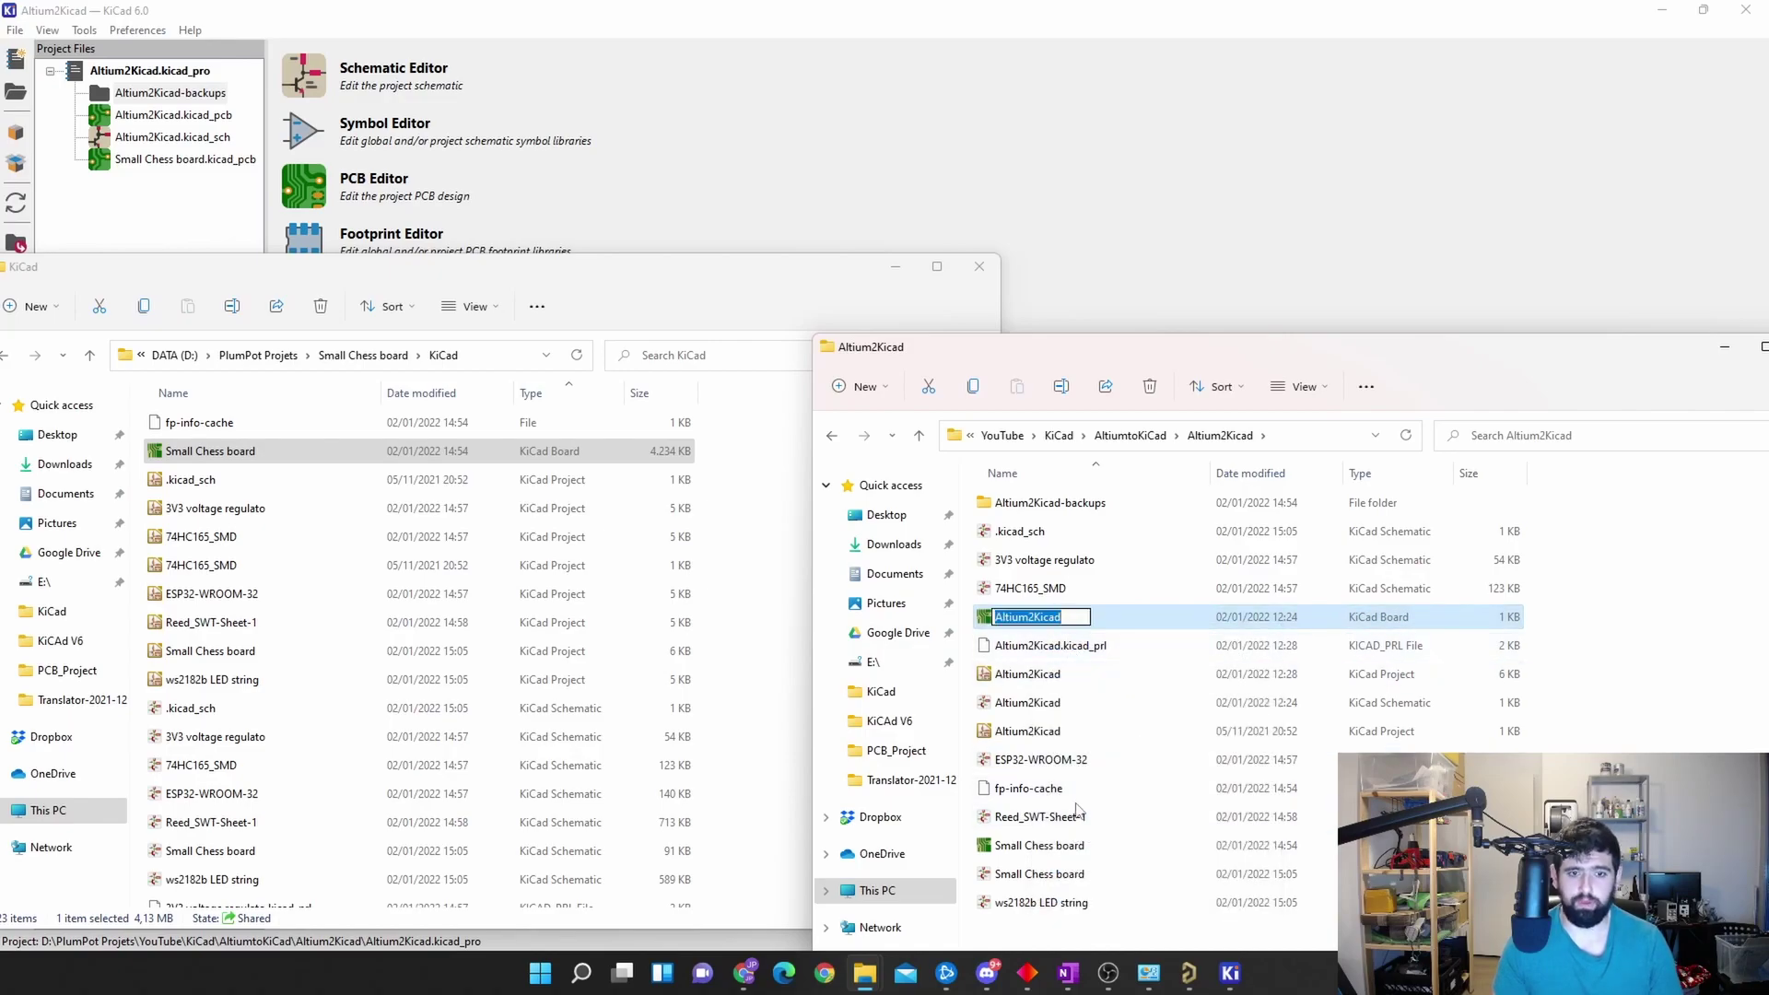
key(Return)
key(Delete)
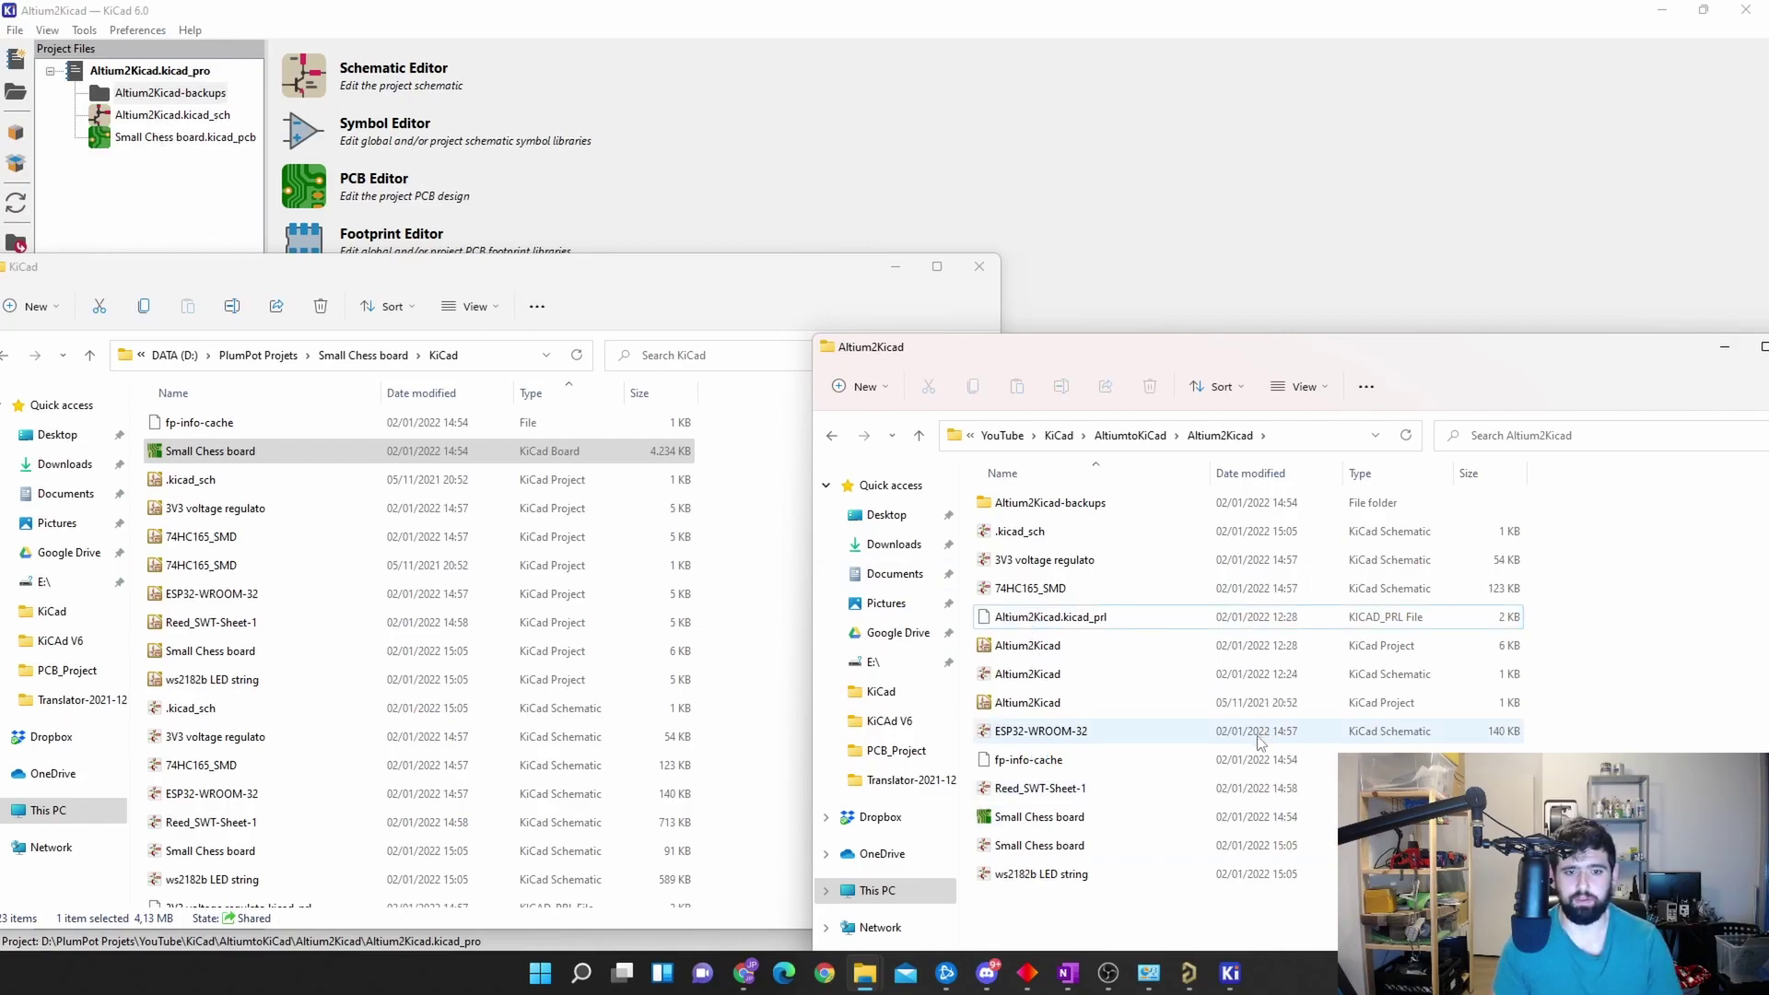
right_click(1092, 815)
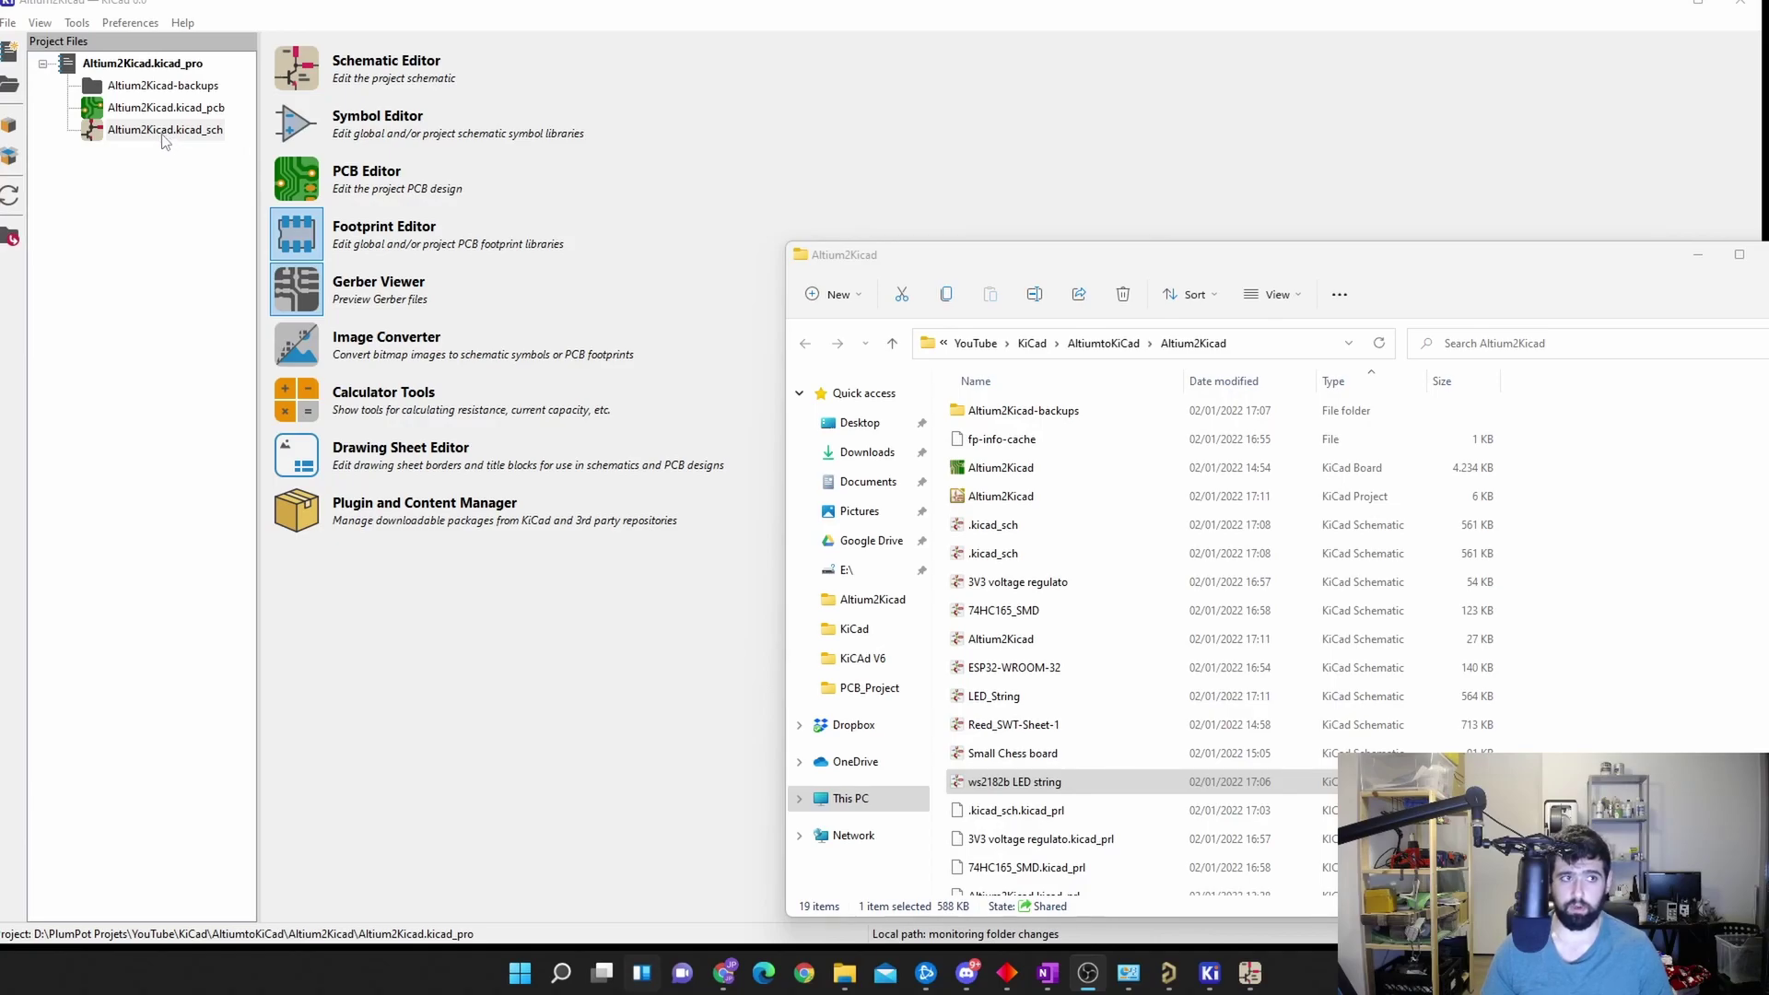
Step: Open the root schematic and delete the old hierarchical sheet
double_click(163, 132)
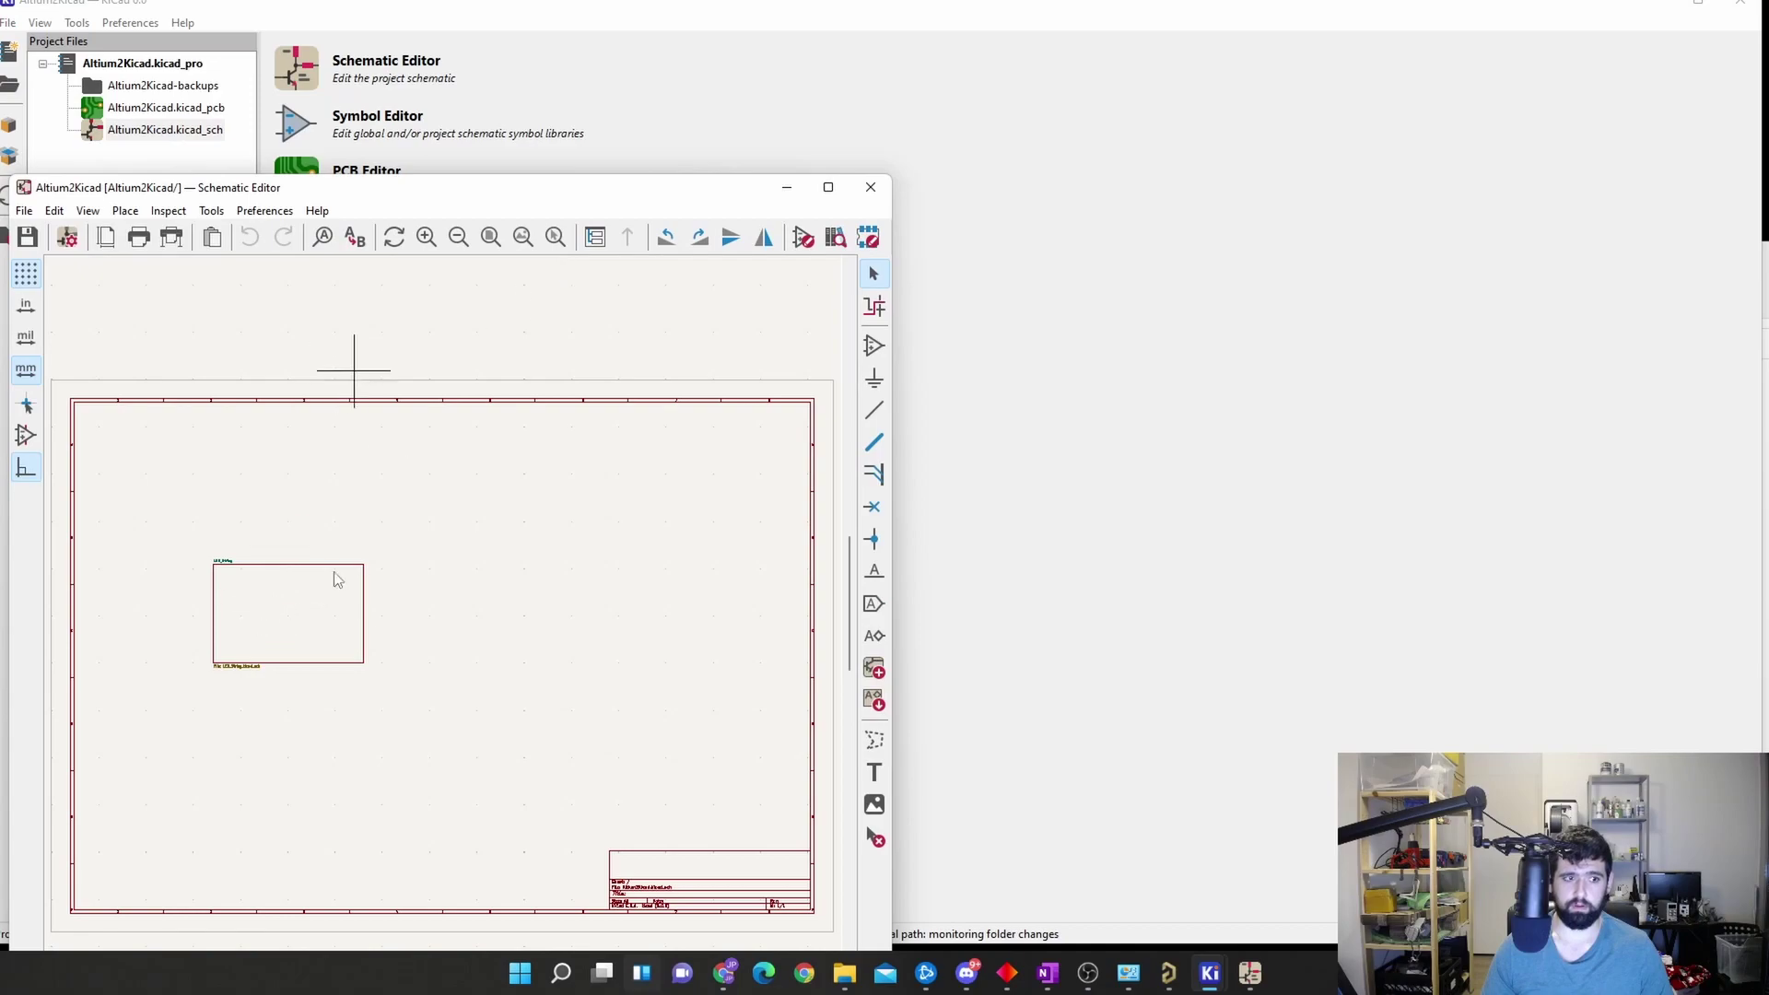
drag(442, 534, 111, 770)
key(Delete)
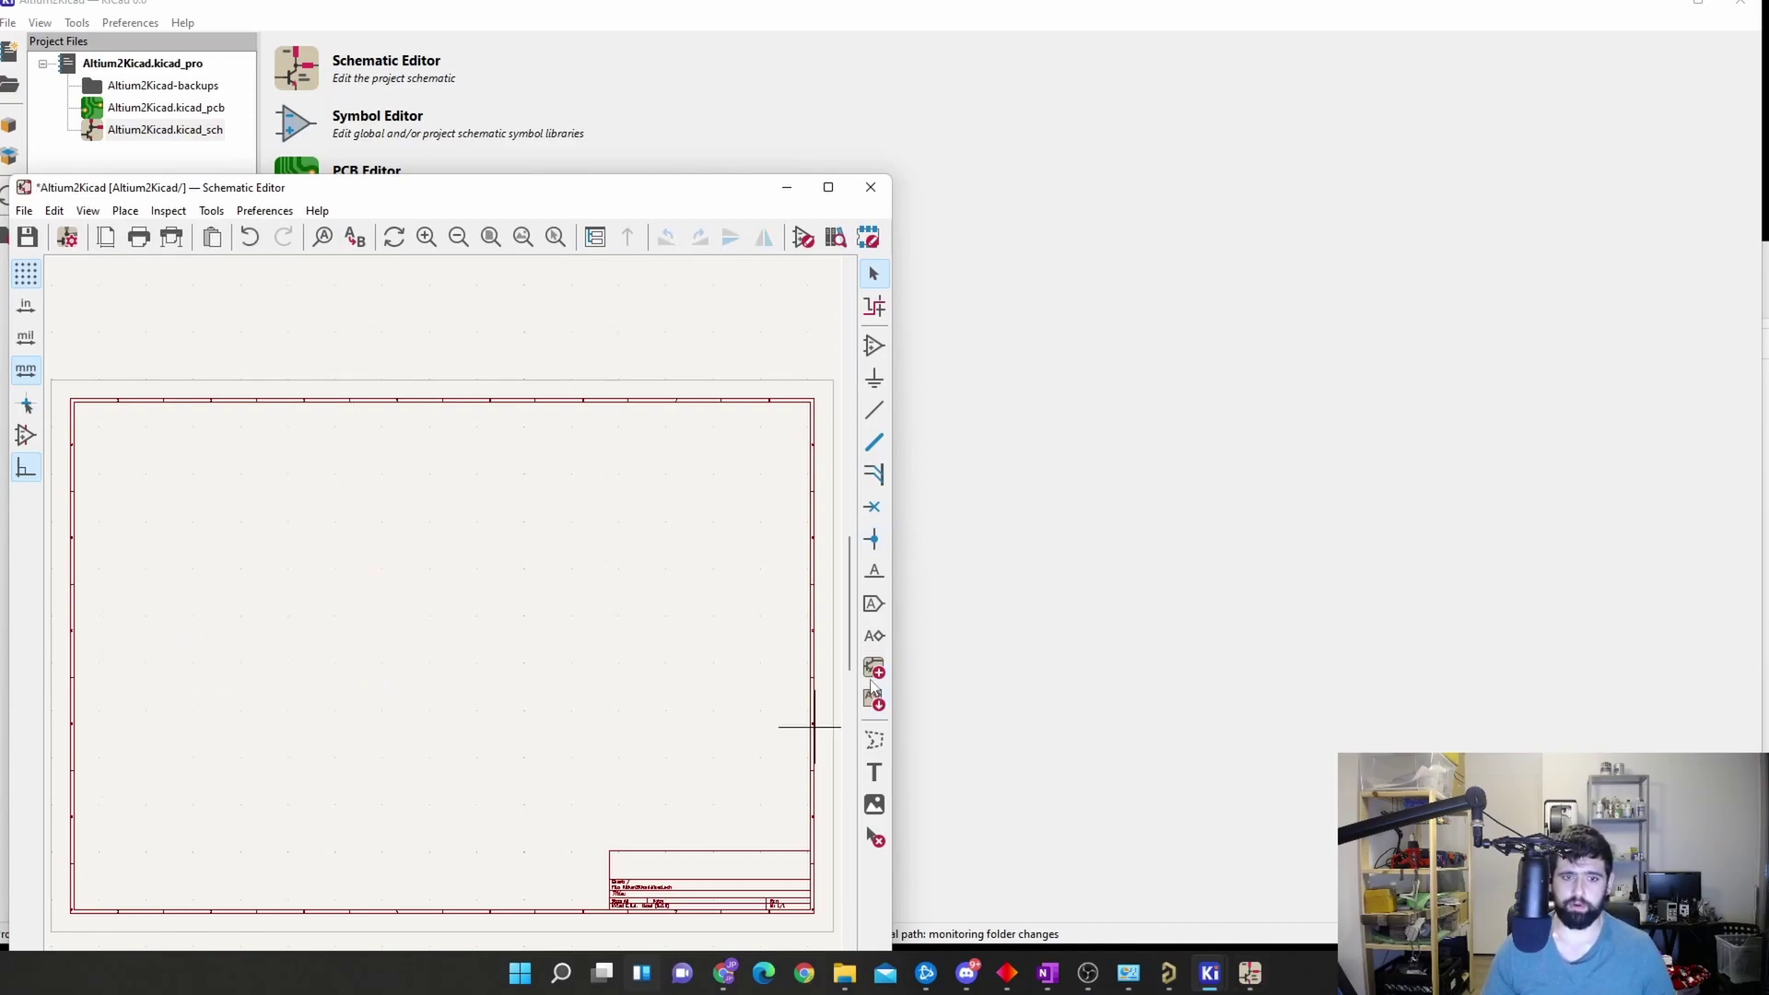
Step: Draw a new hierarchical sheet and name it 'USB'
click(876, 670)
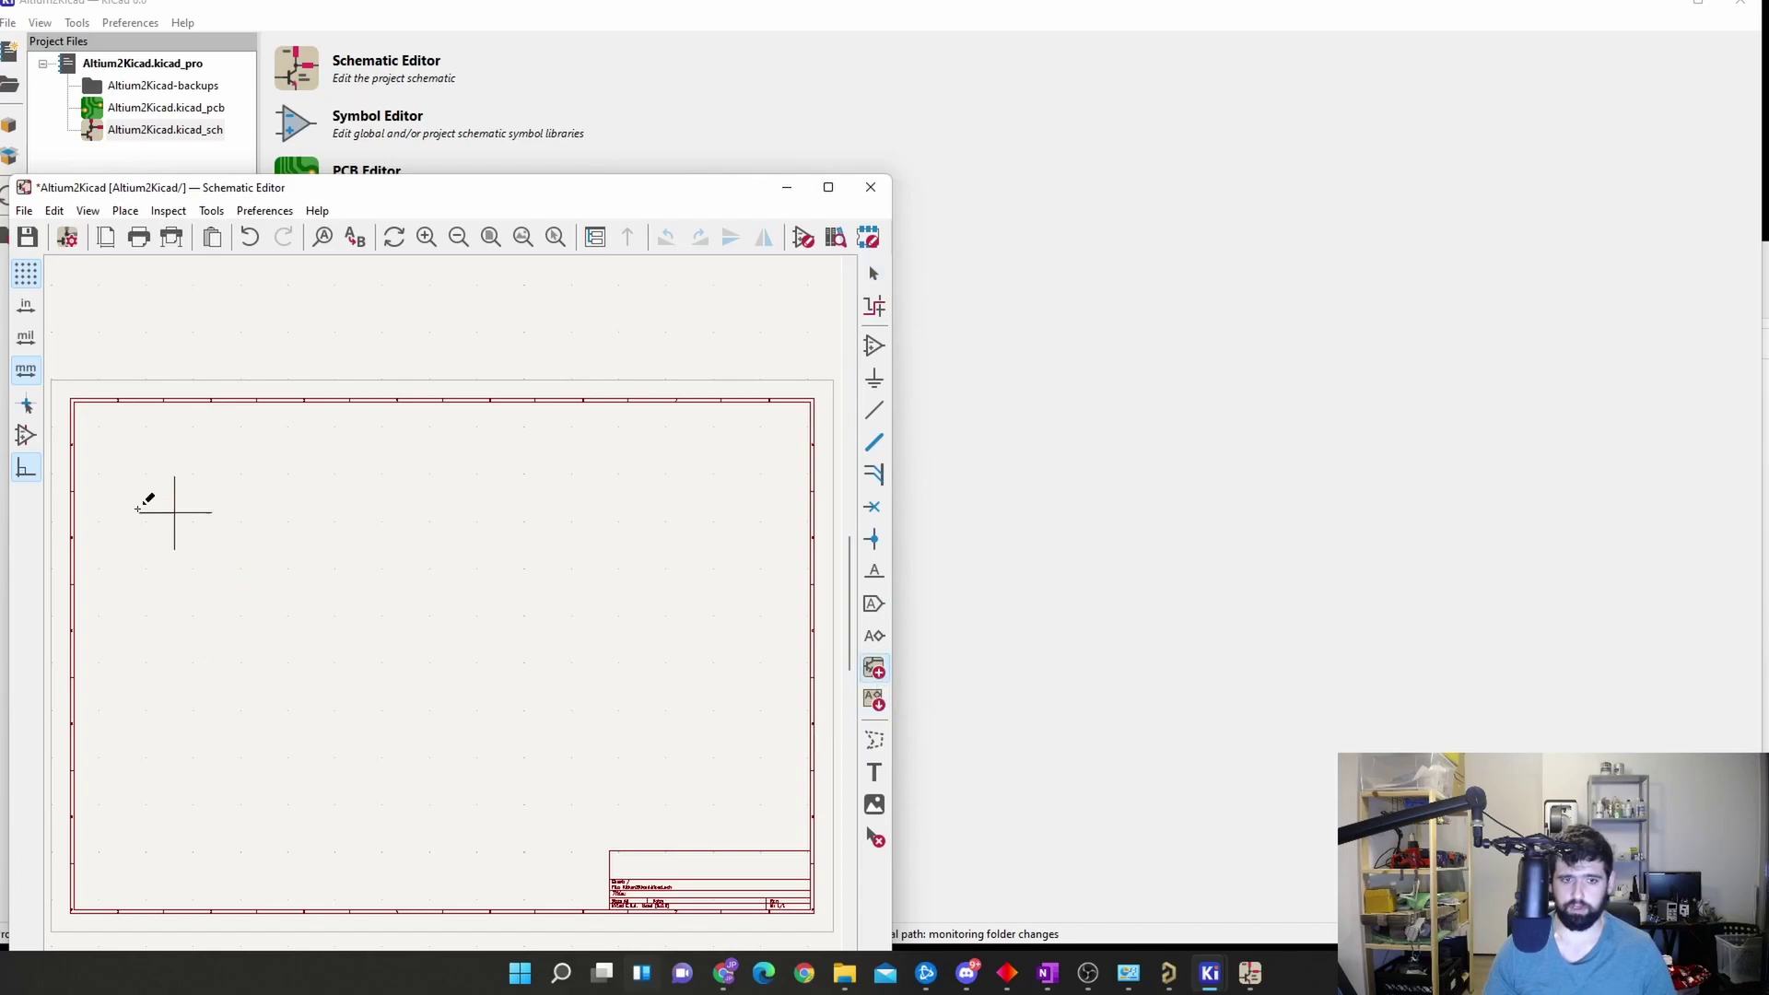
click(203, 528)
click(347, 626)
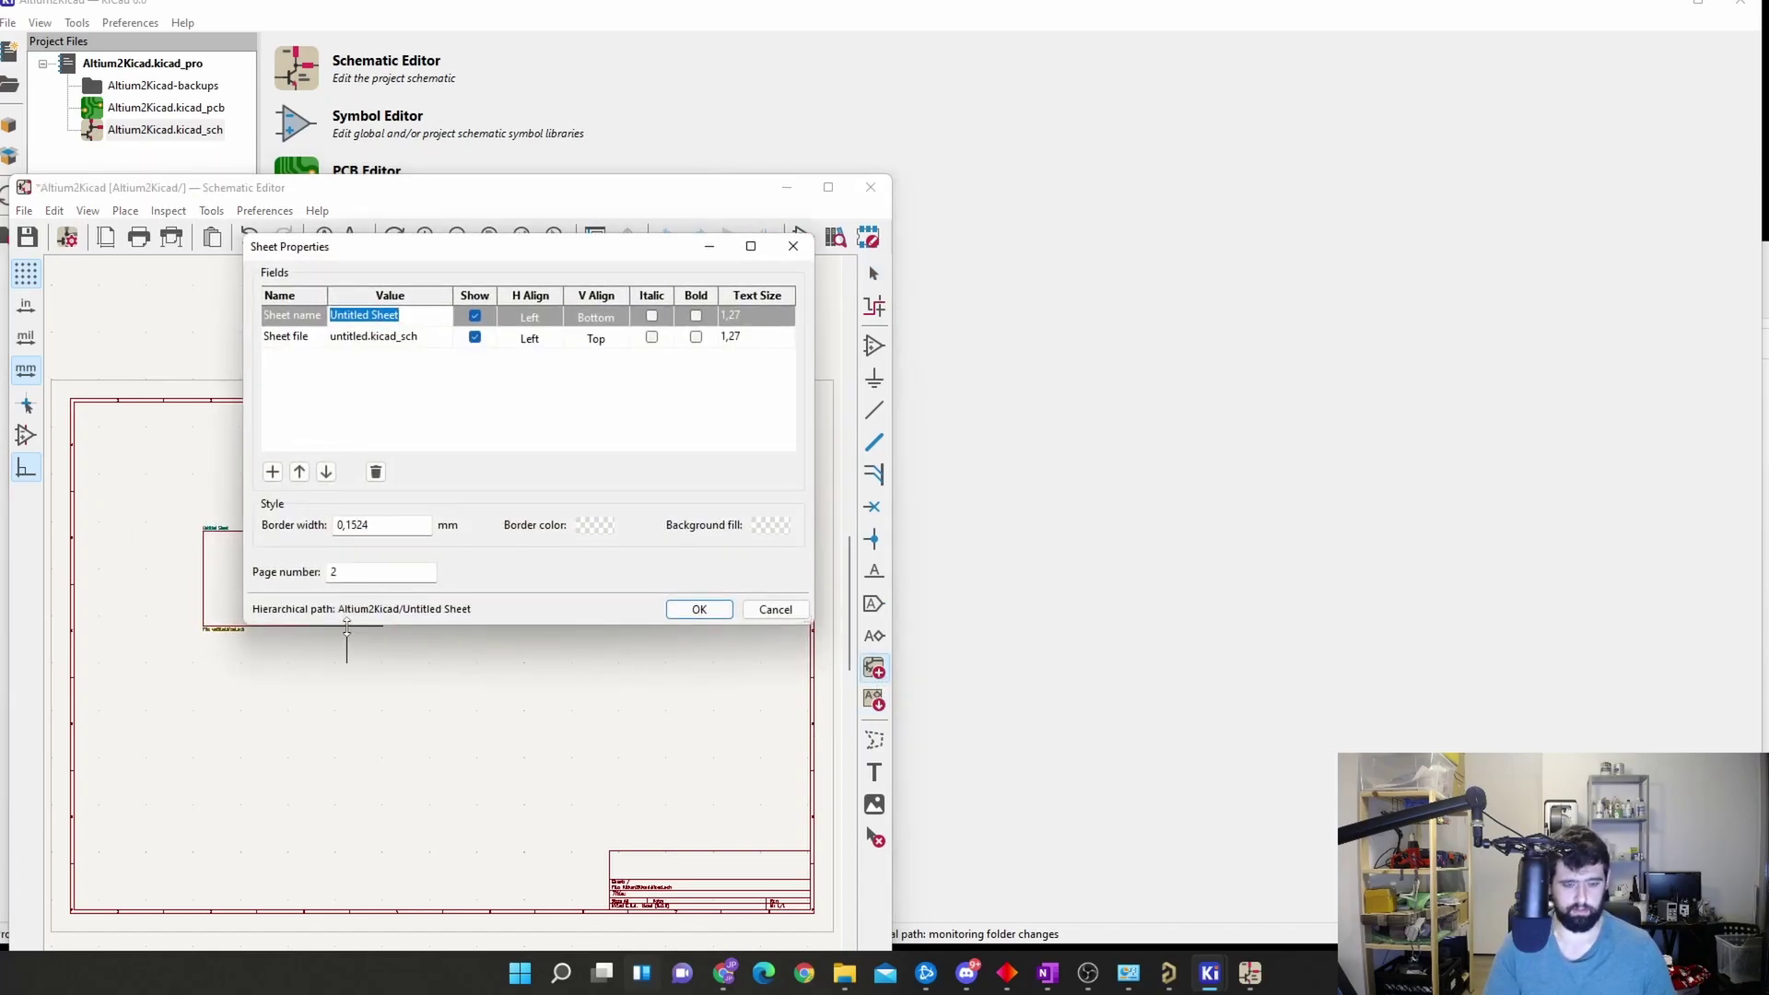
text(USB)
key(Return)
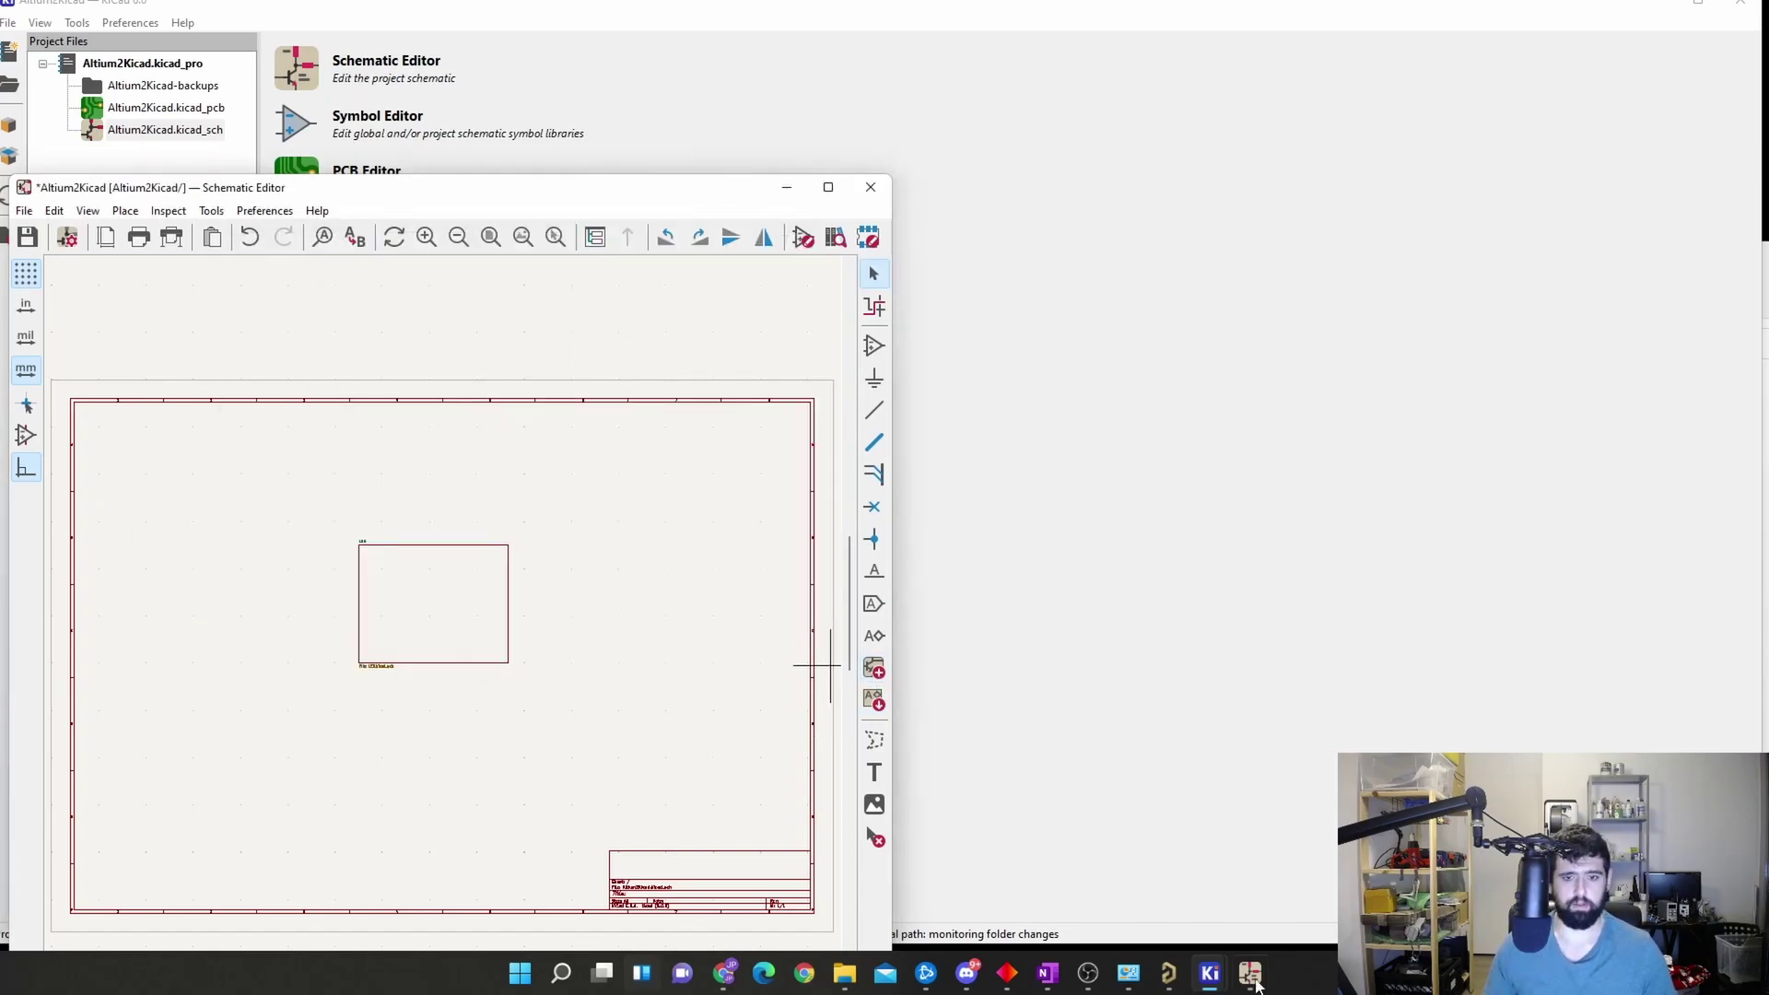
Step: Open the ws2182b LED string schematic, dismissing the already-open warnings, and minimize it
click(844, 973)
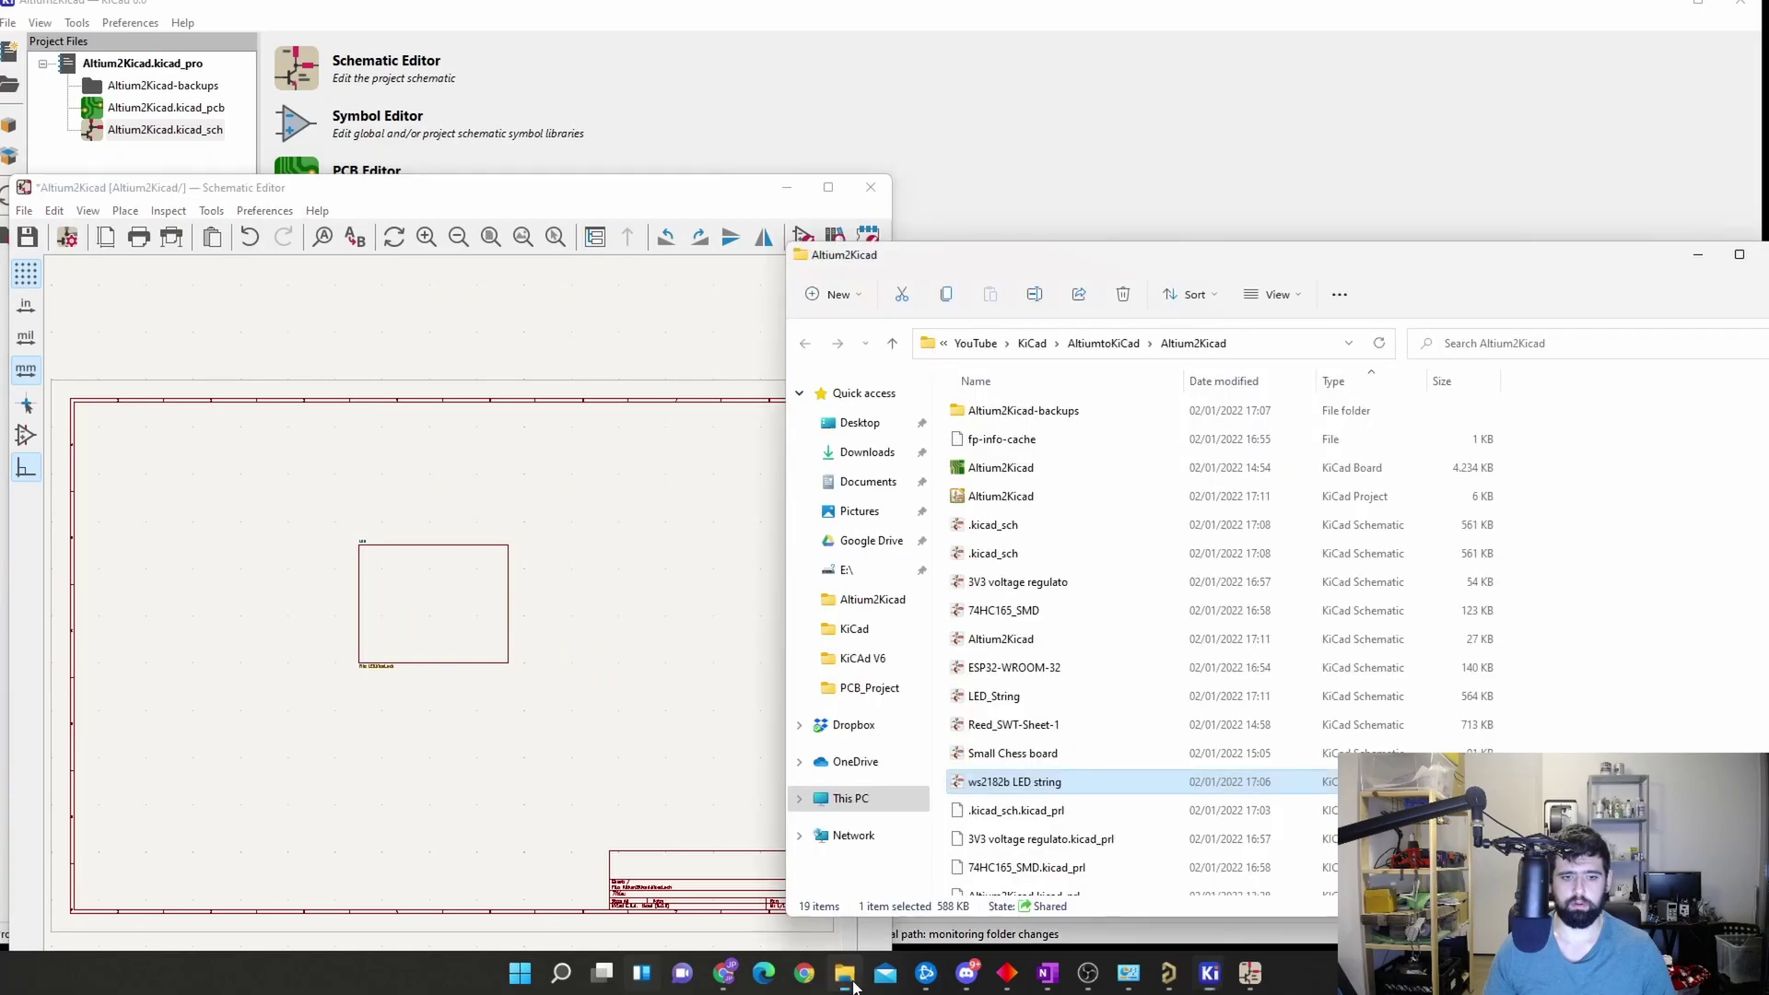
double_click(1014, 783)
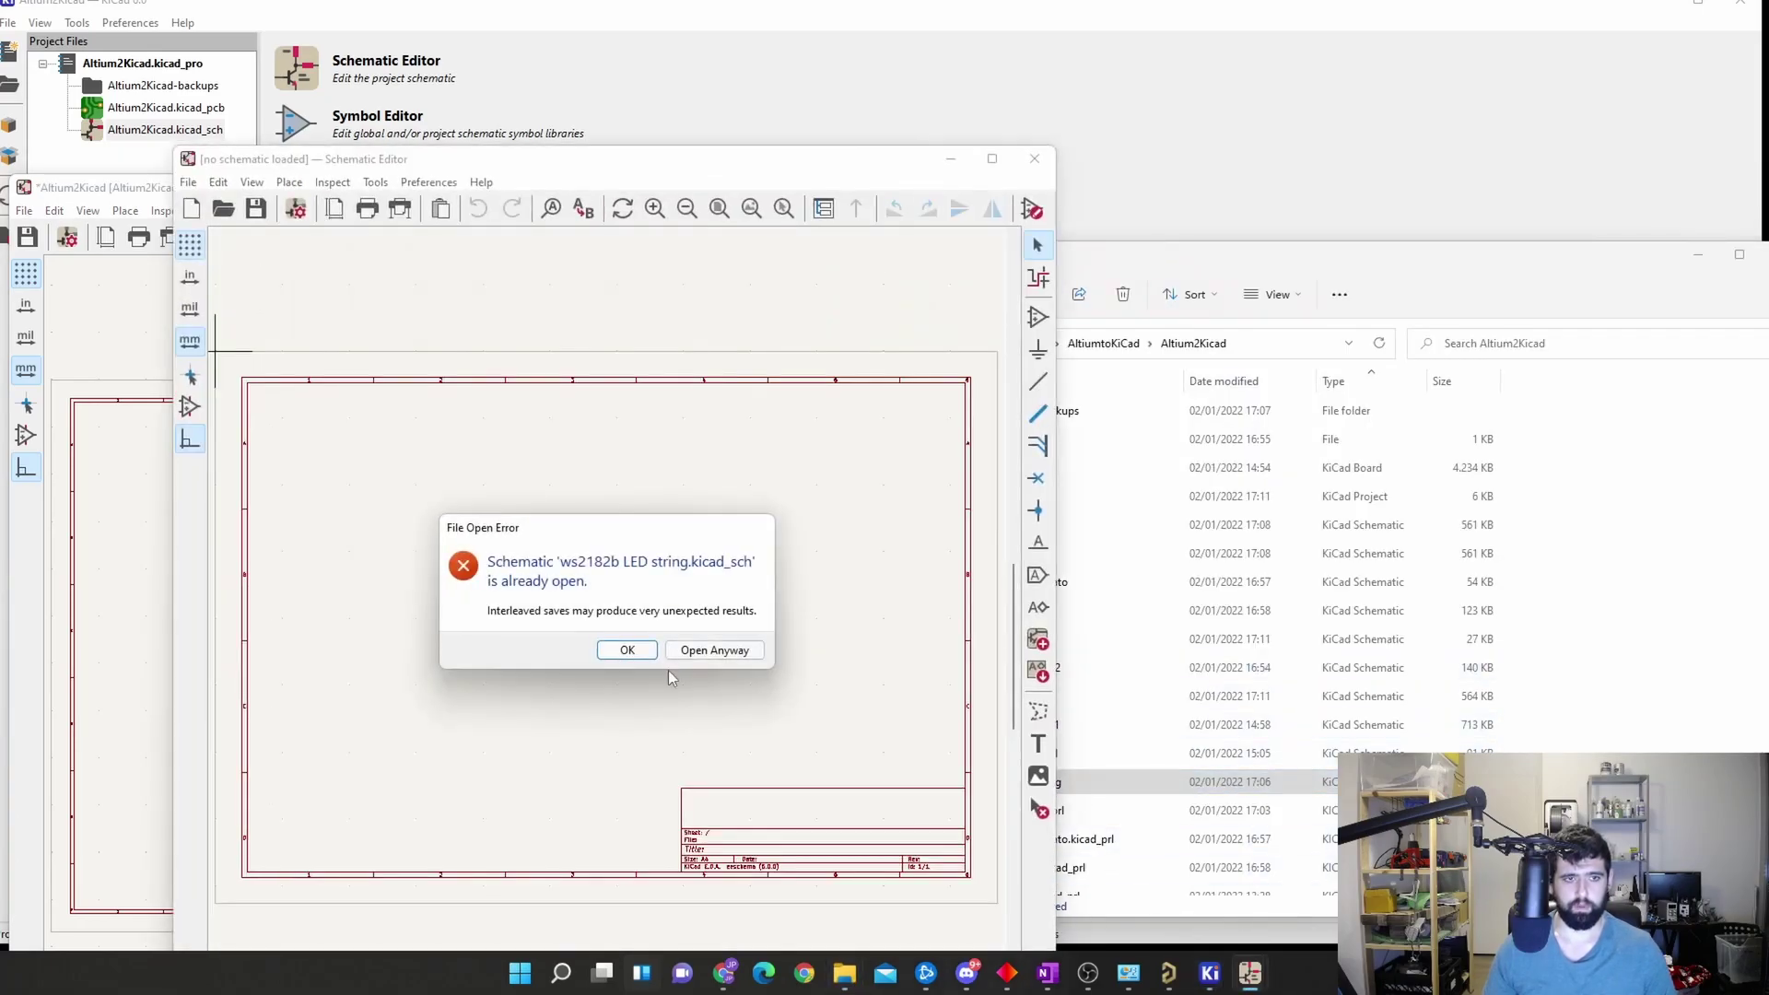
click(632, 654)
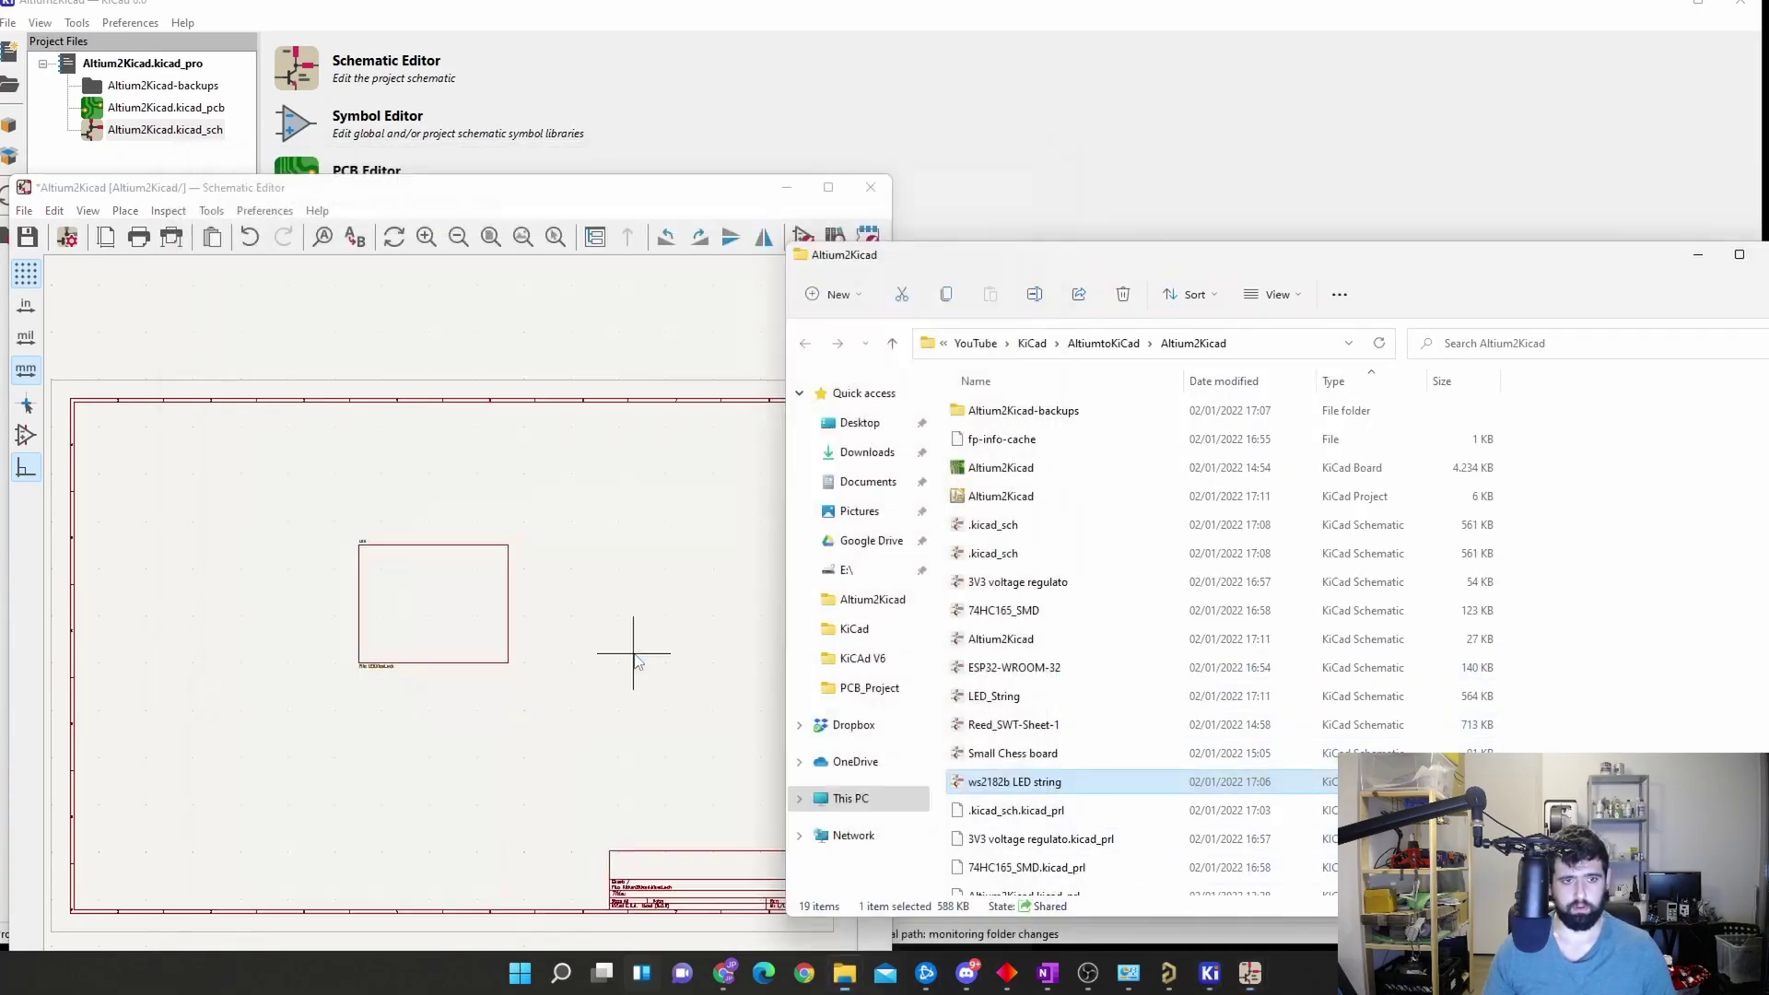
double_click(1082, 785)
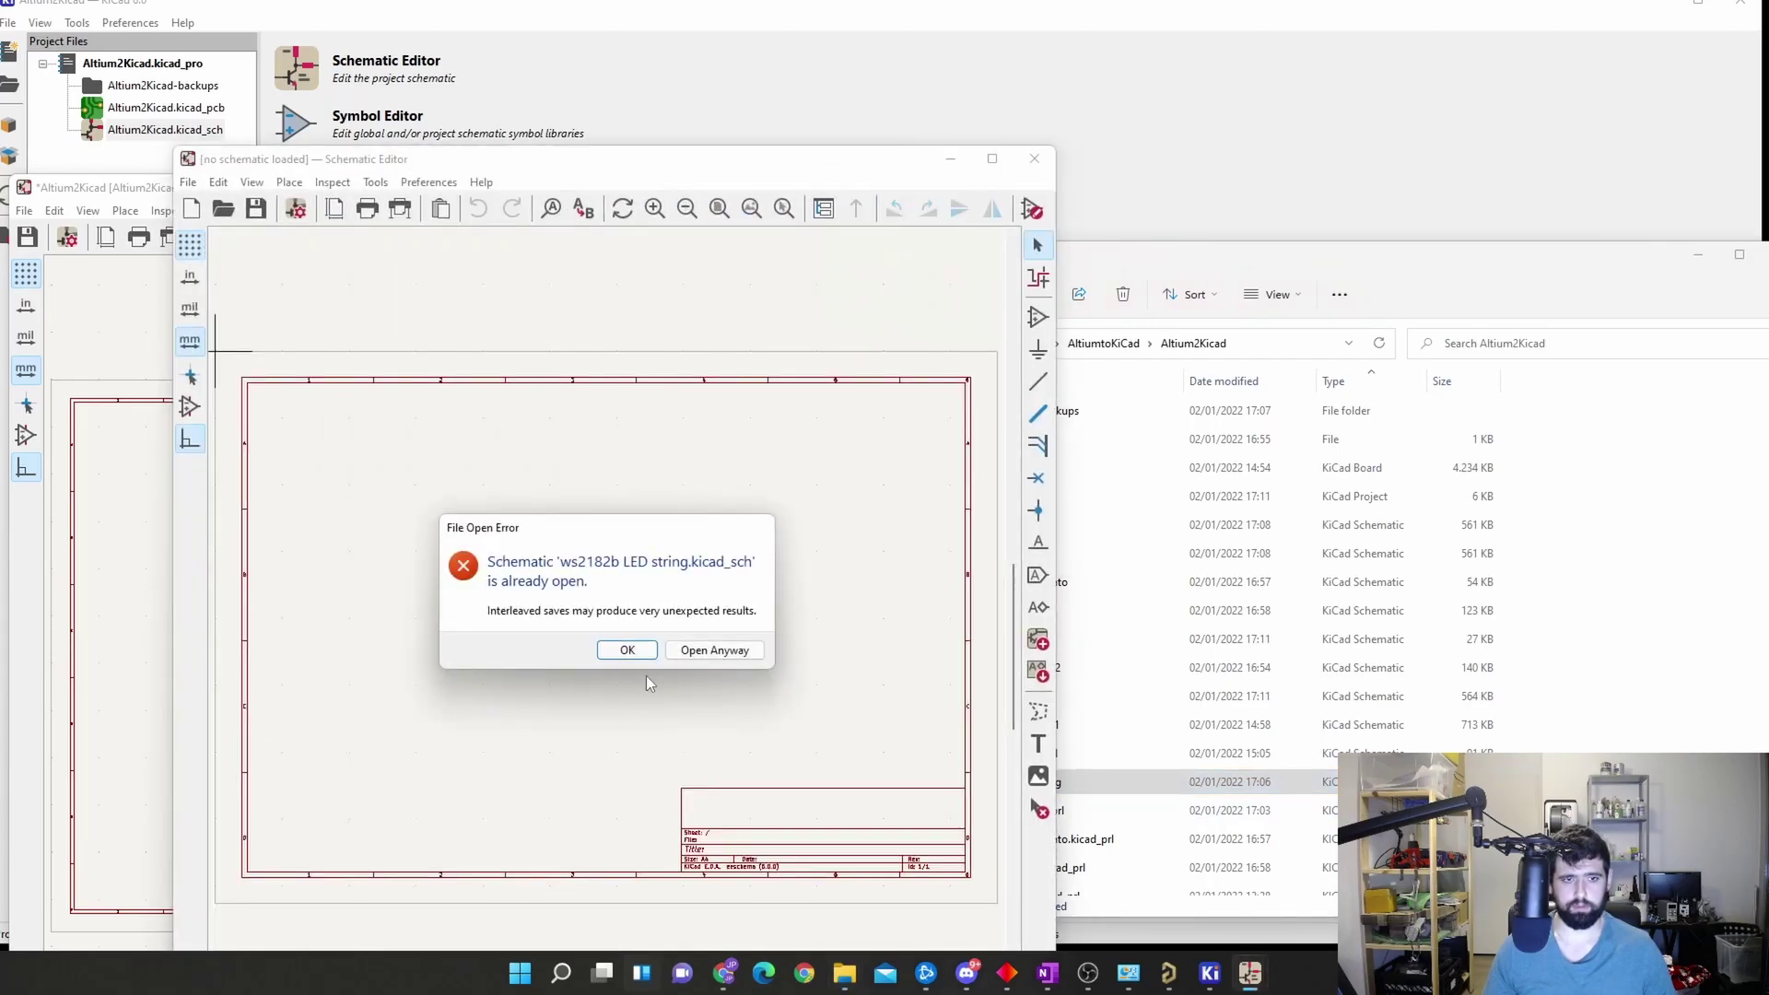
click(626, 649)
click(1250, 973)
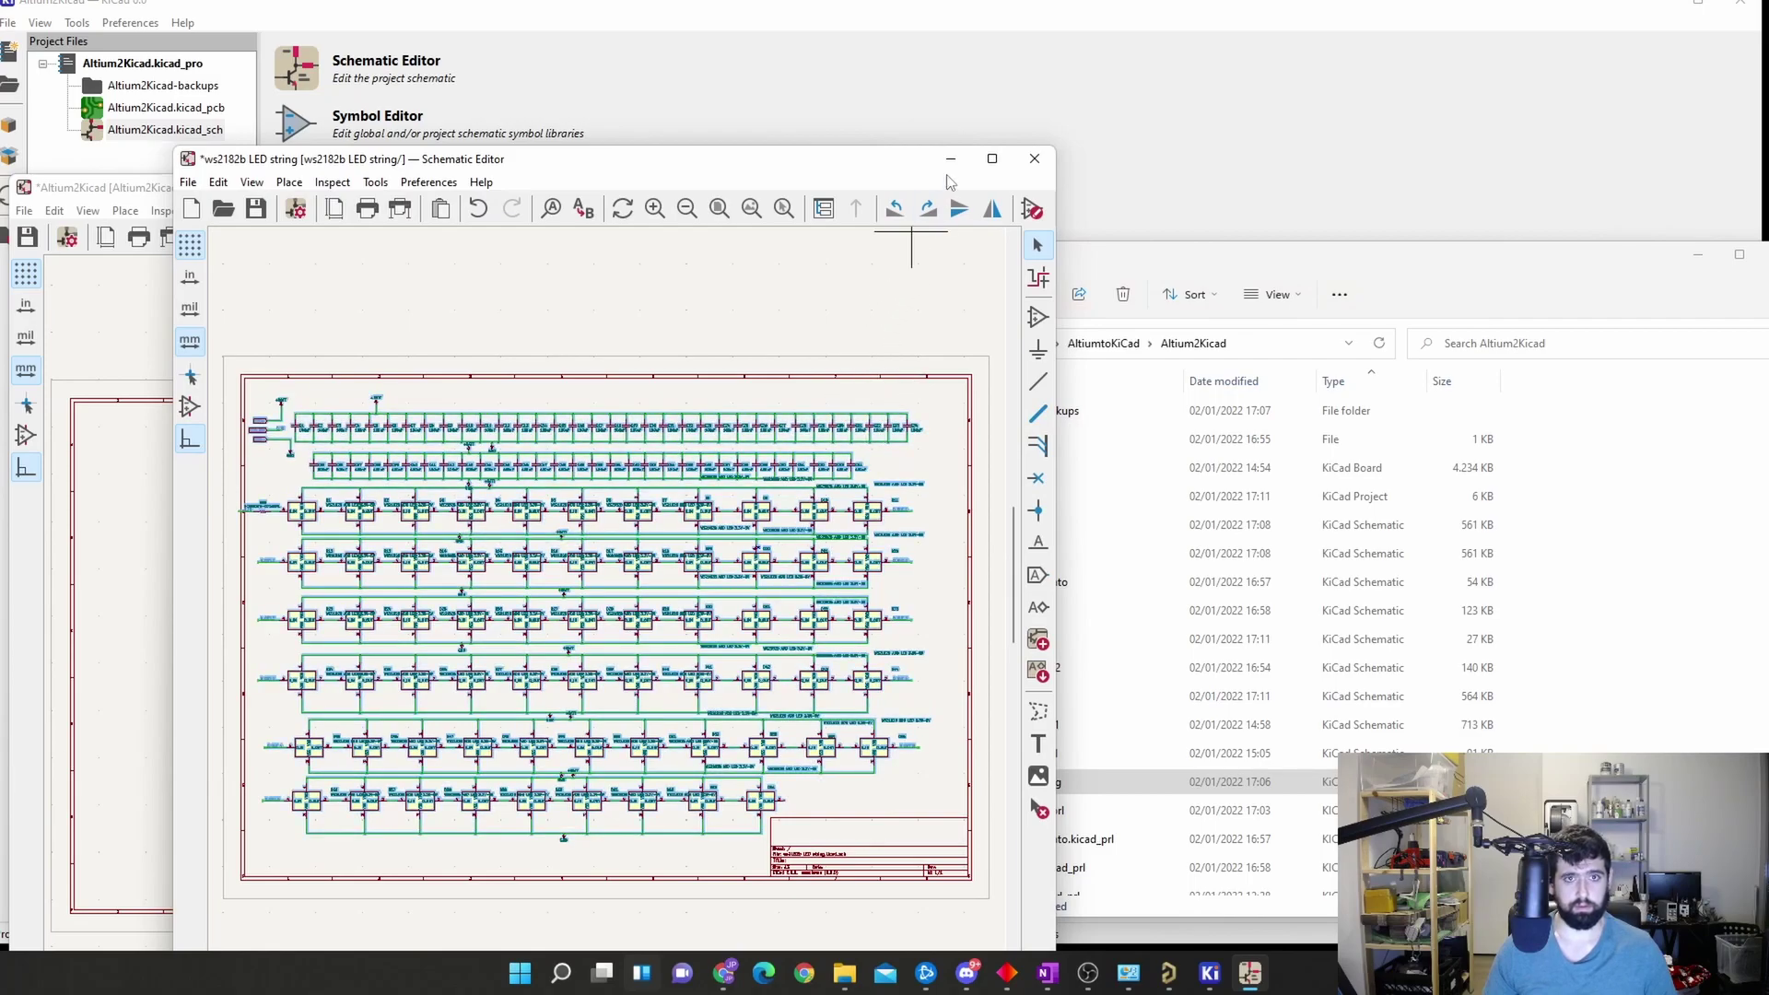
click(950, 164)
Step: Paste the copied LED string circuit into the new LED sub-sheet
double_click(441, 636)
key(ctrl+v)
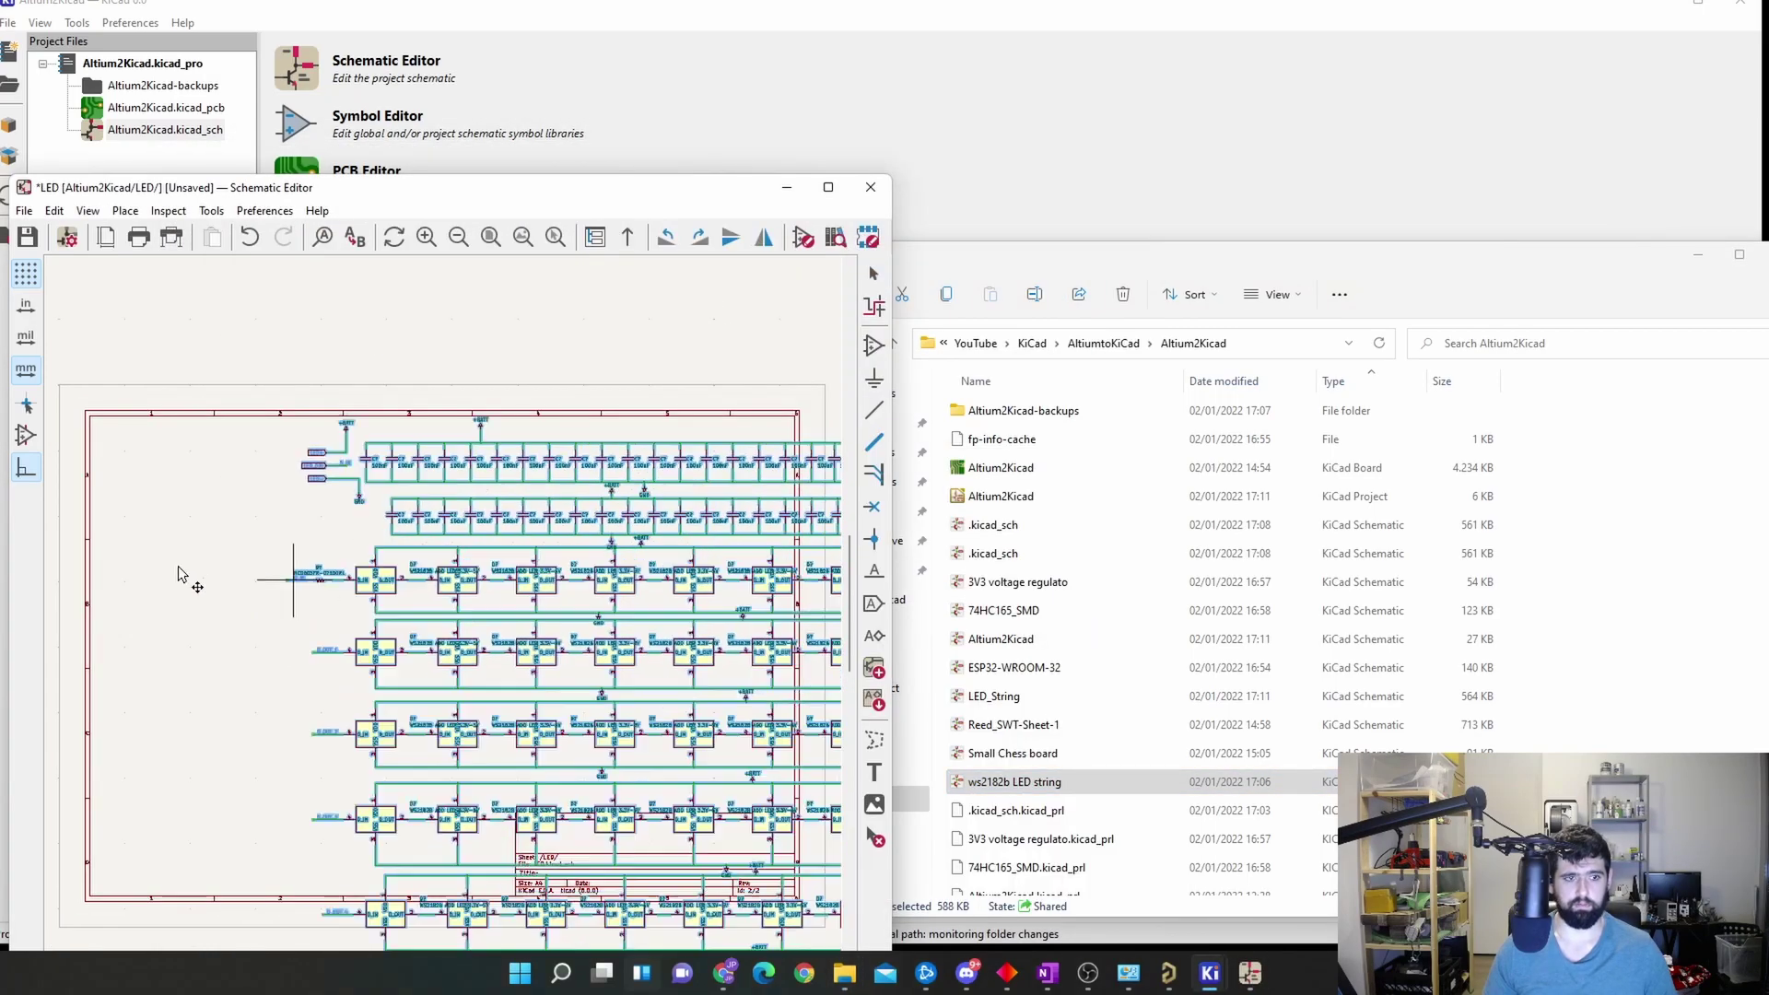
click(129, 595)
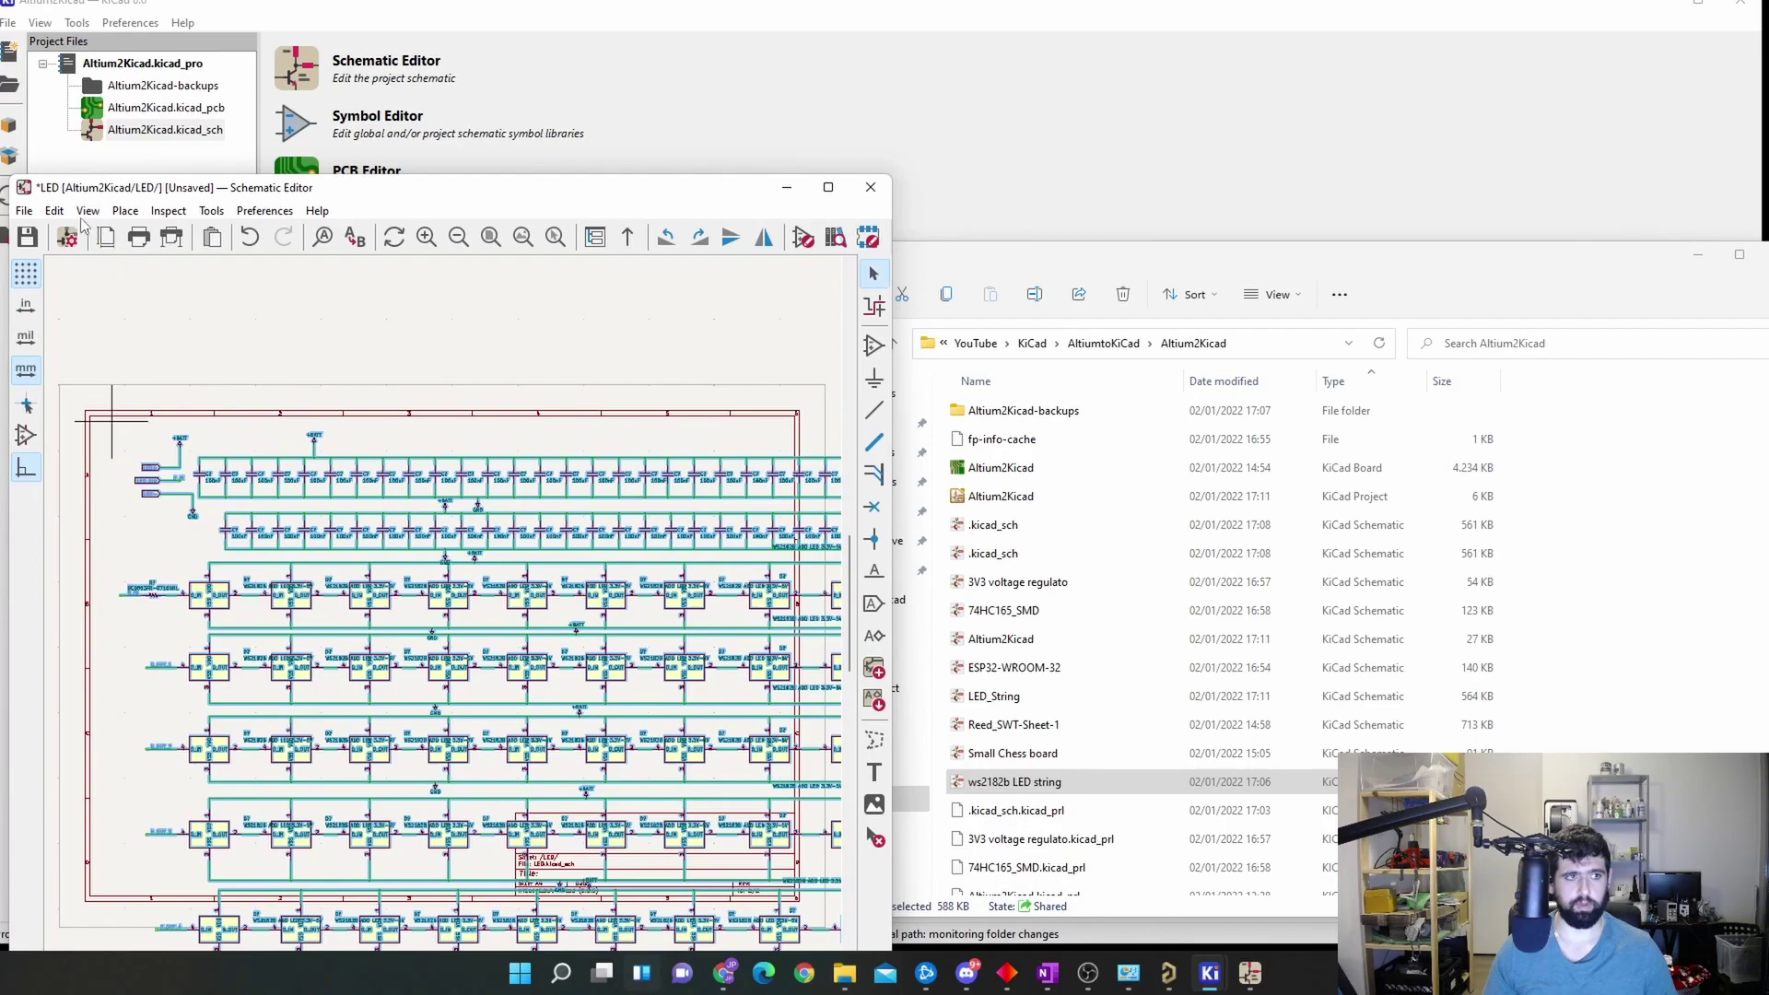
Step: Set the LED sheet's page size to A3 297x420mm
click(26, 211)
click(83, 435)
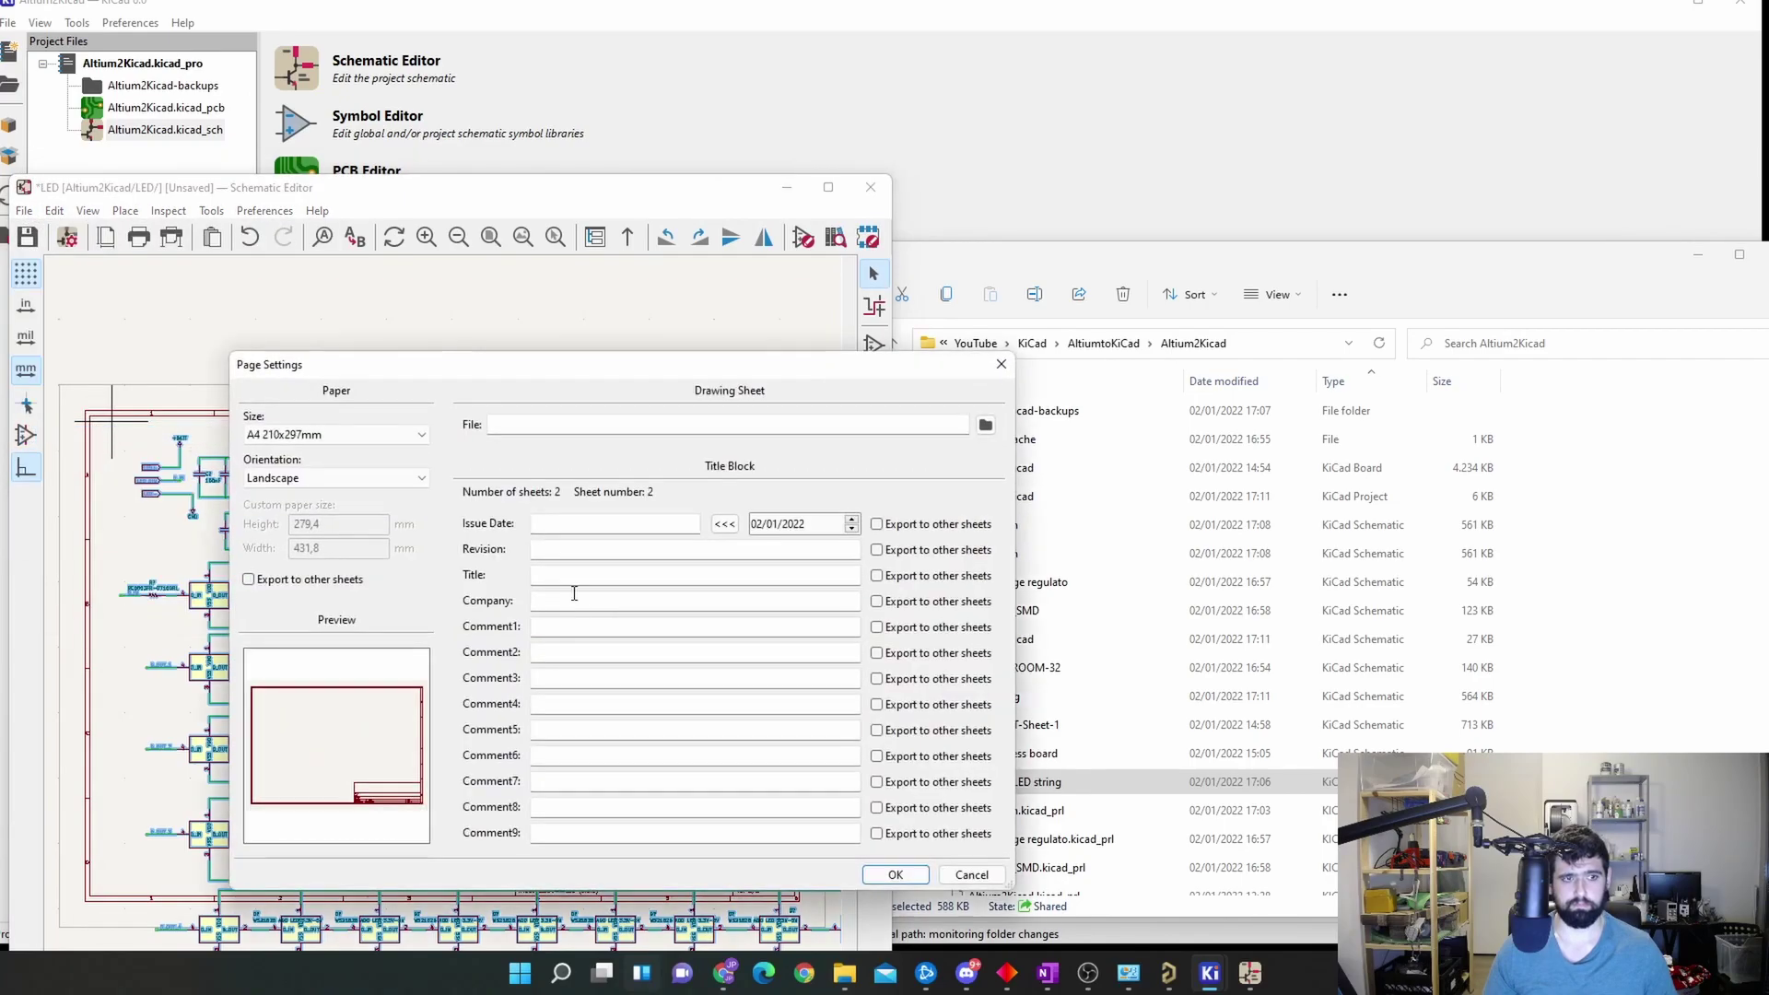
click(377, 435)
click(304, 472)
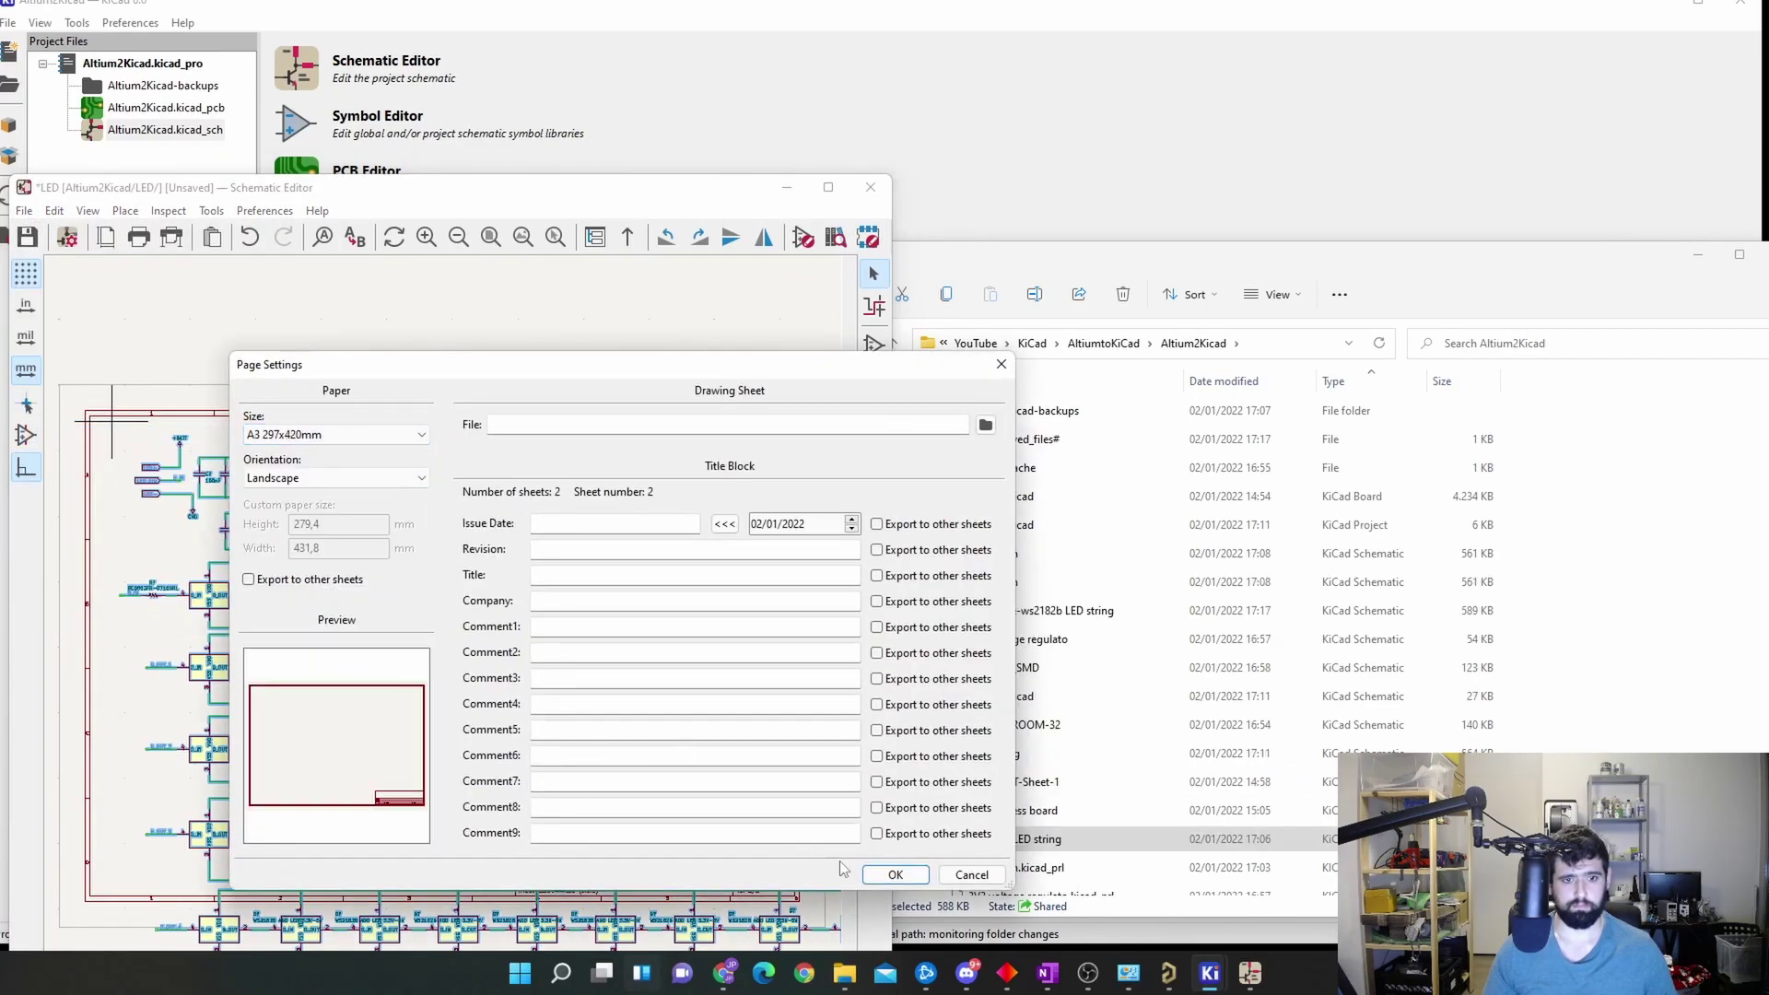
click(890, 875)
Step: Save the LED sheet with Ctrl+S
drag(742, 200, 1020, 113)
scroll(722, 576, up, 4)
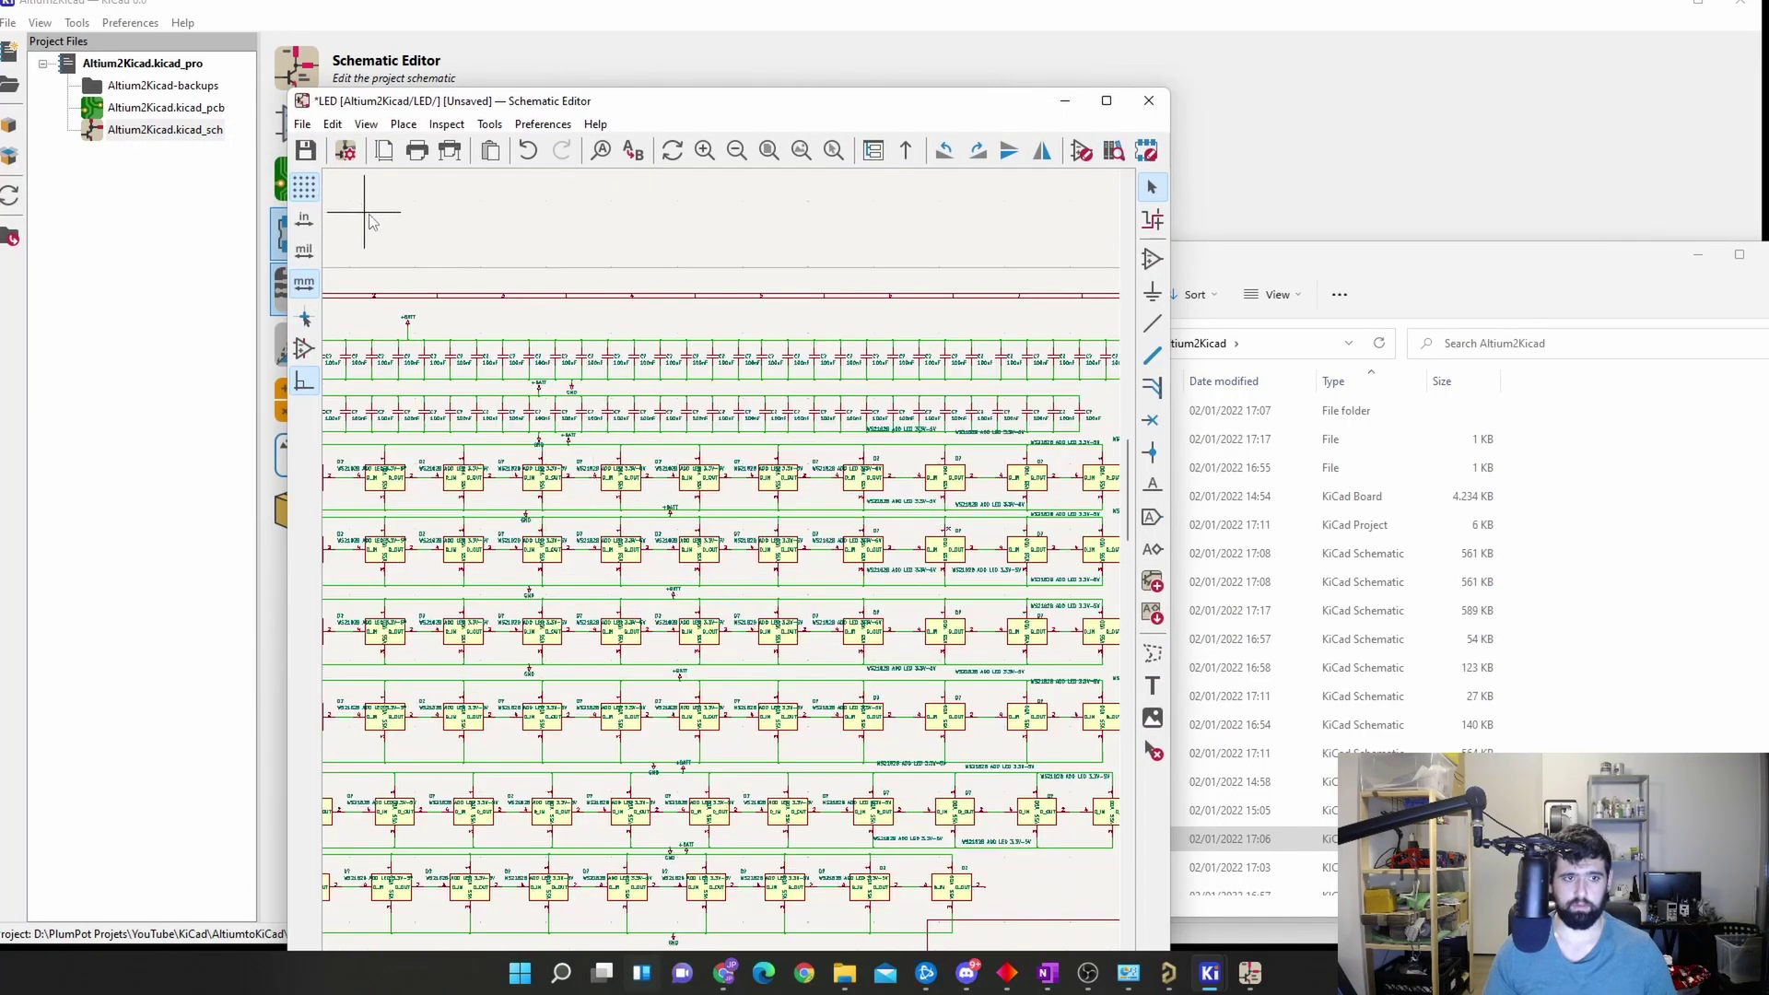
key(ctrl+s)
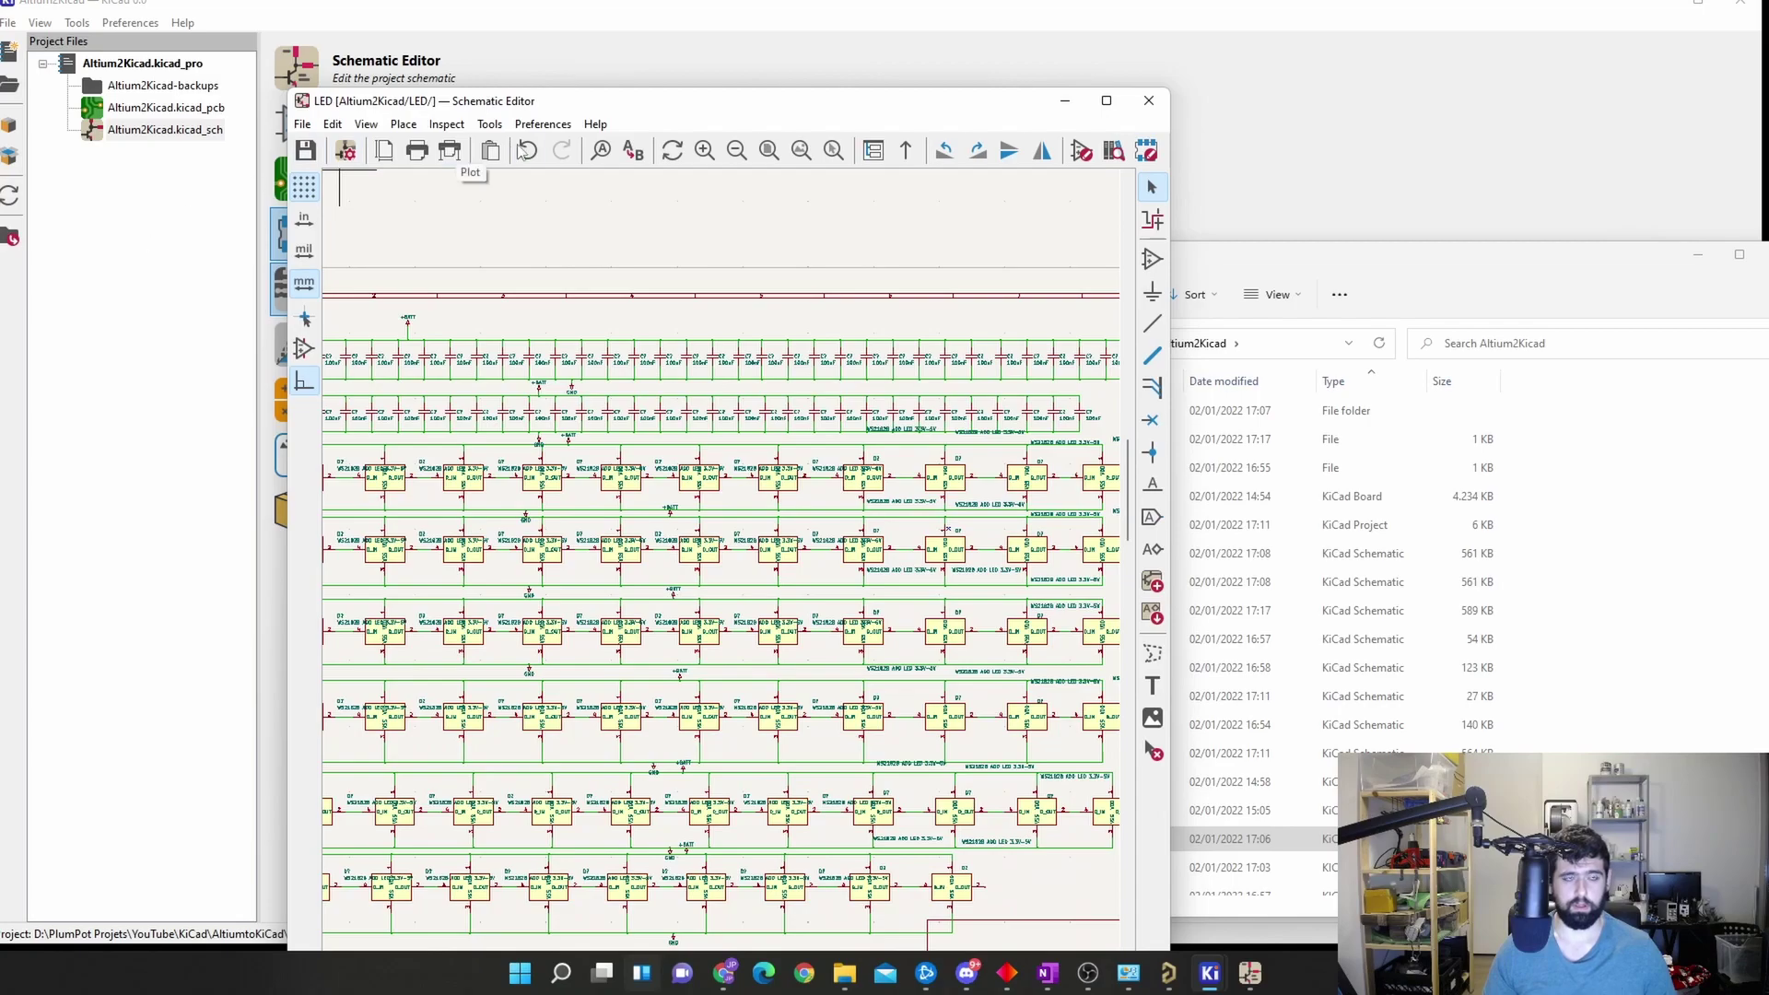
Step: Try Import Sheet Pin on the root's LED block, find no labels, then re-enter the LED sheet
click(907, 152)
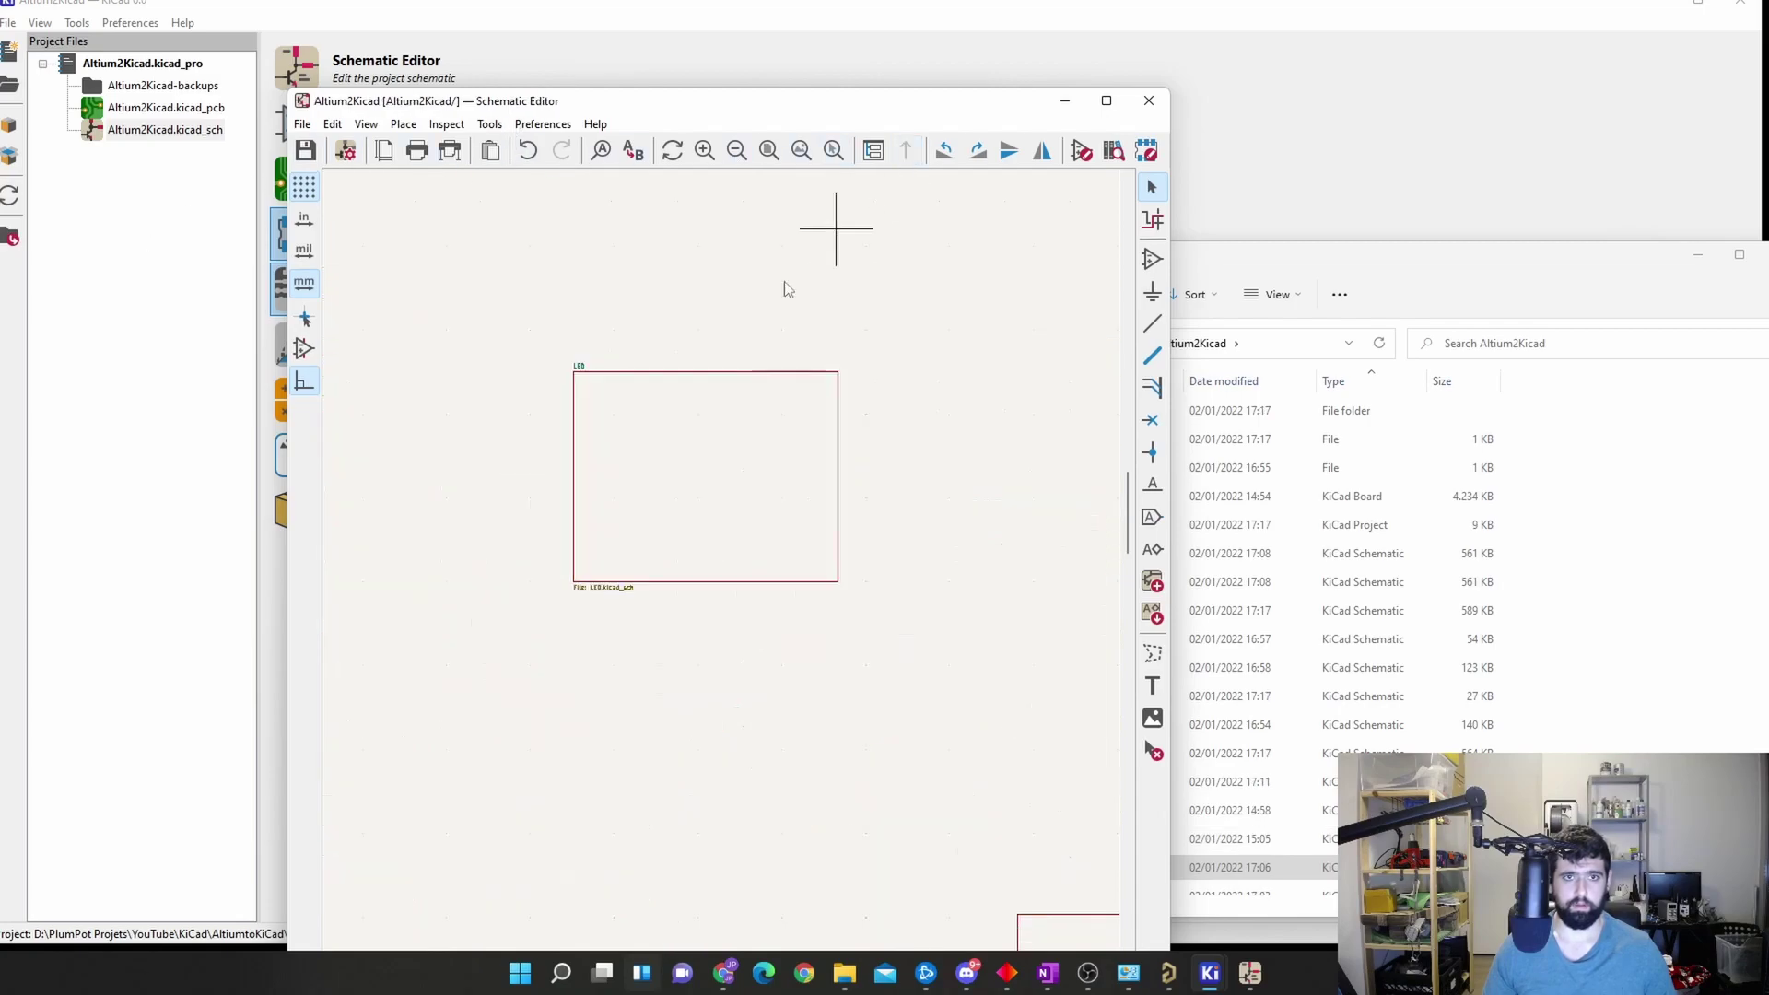
double_click(717, 467)
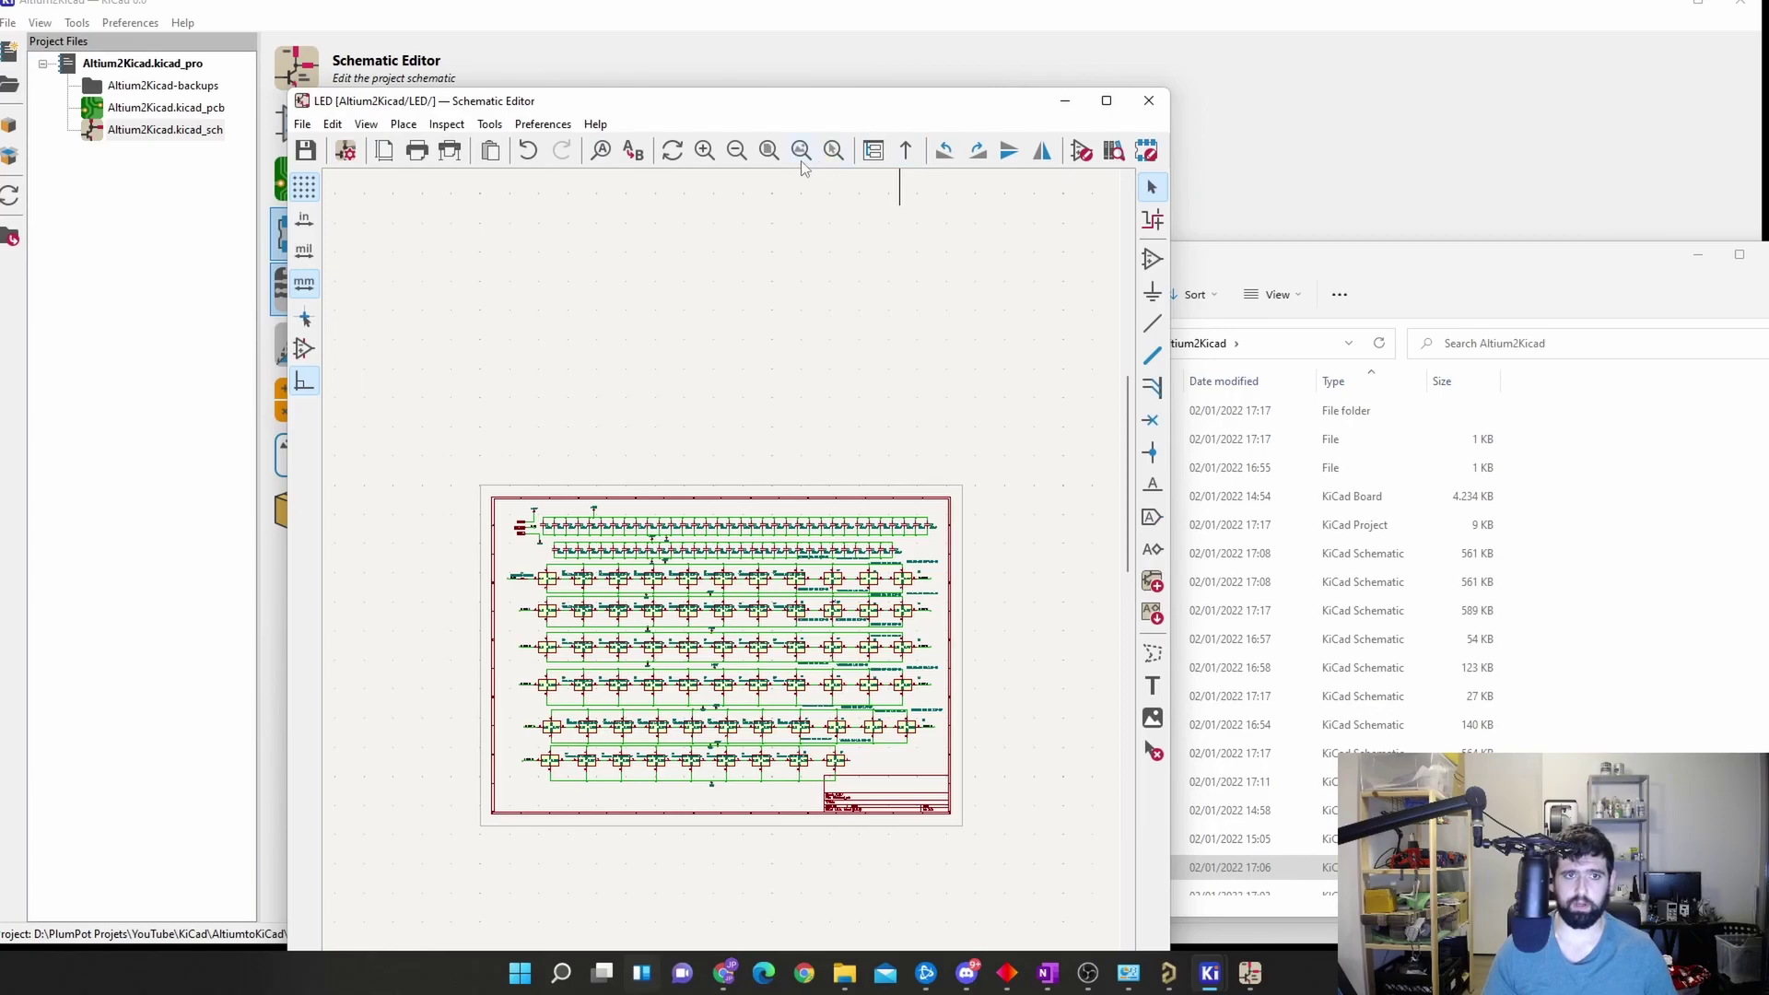
click(908, 152)
scroll(722, 580, up, 2)
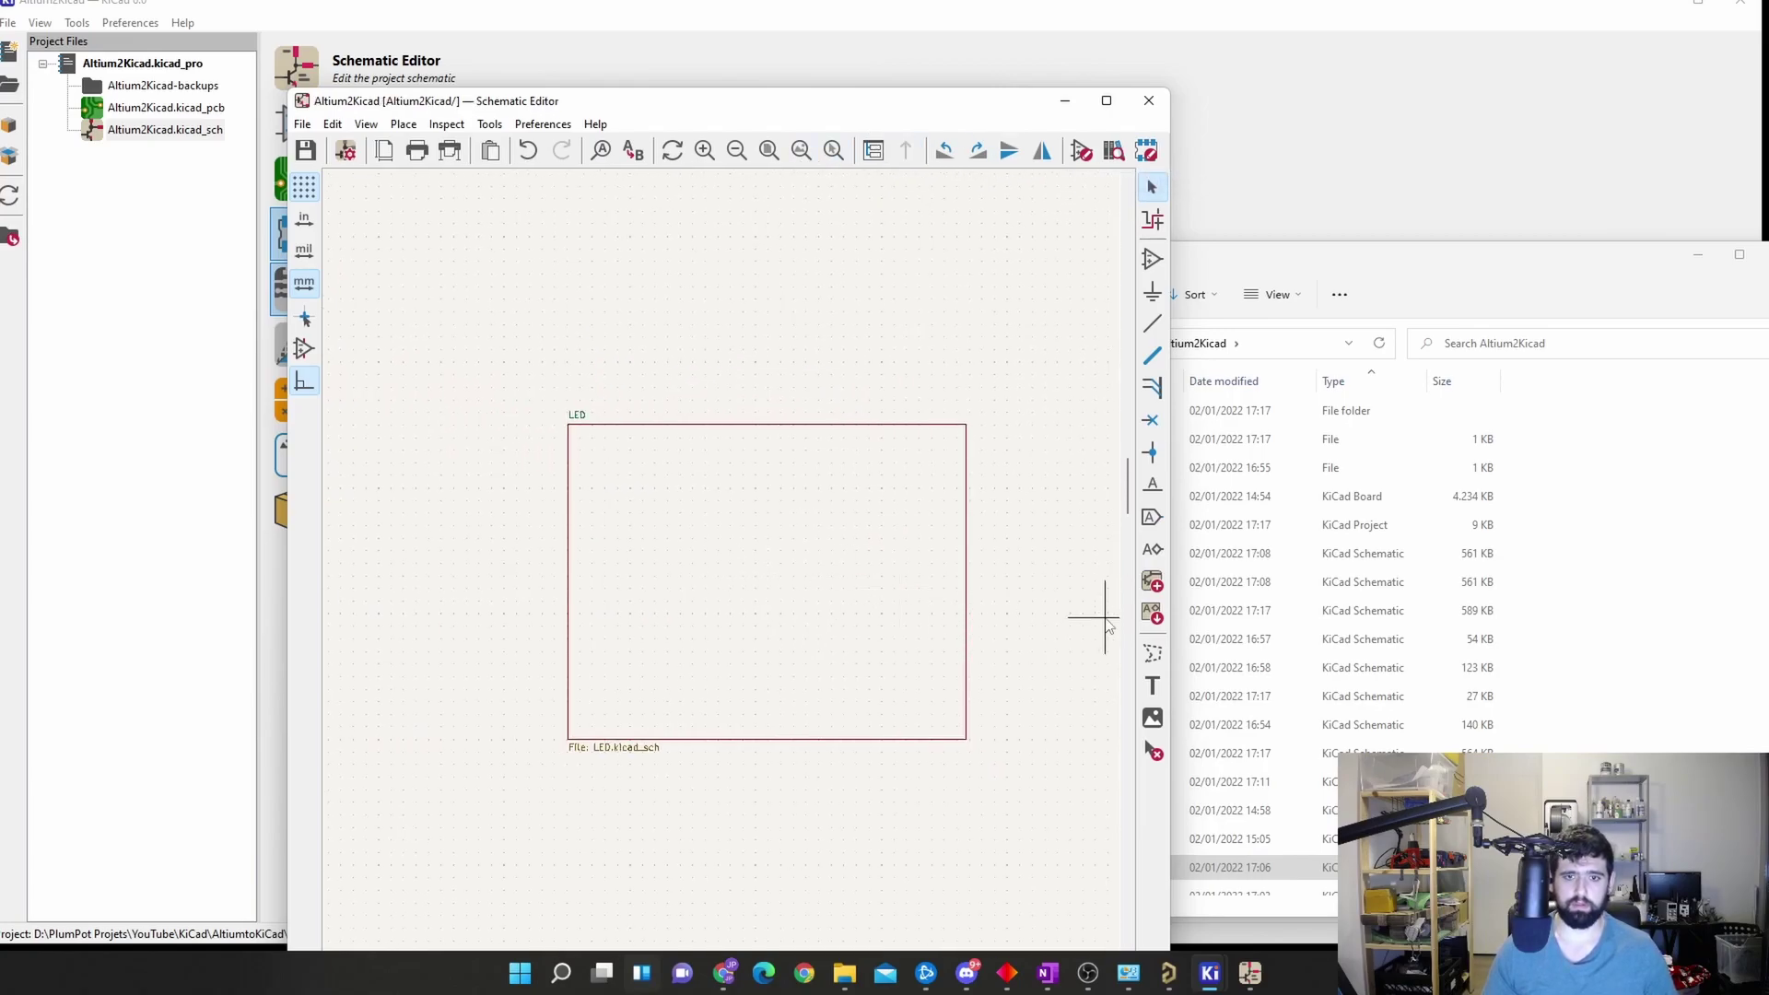
click(1151, 613)
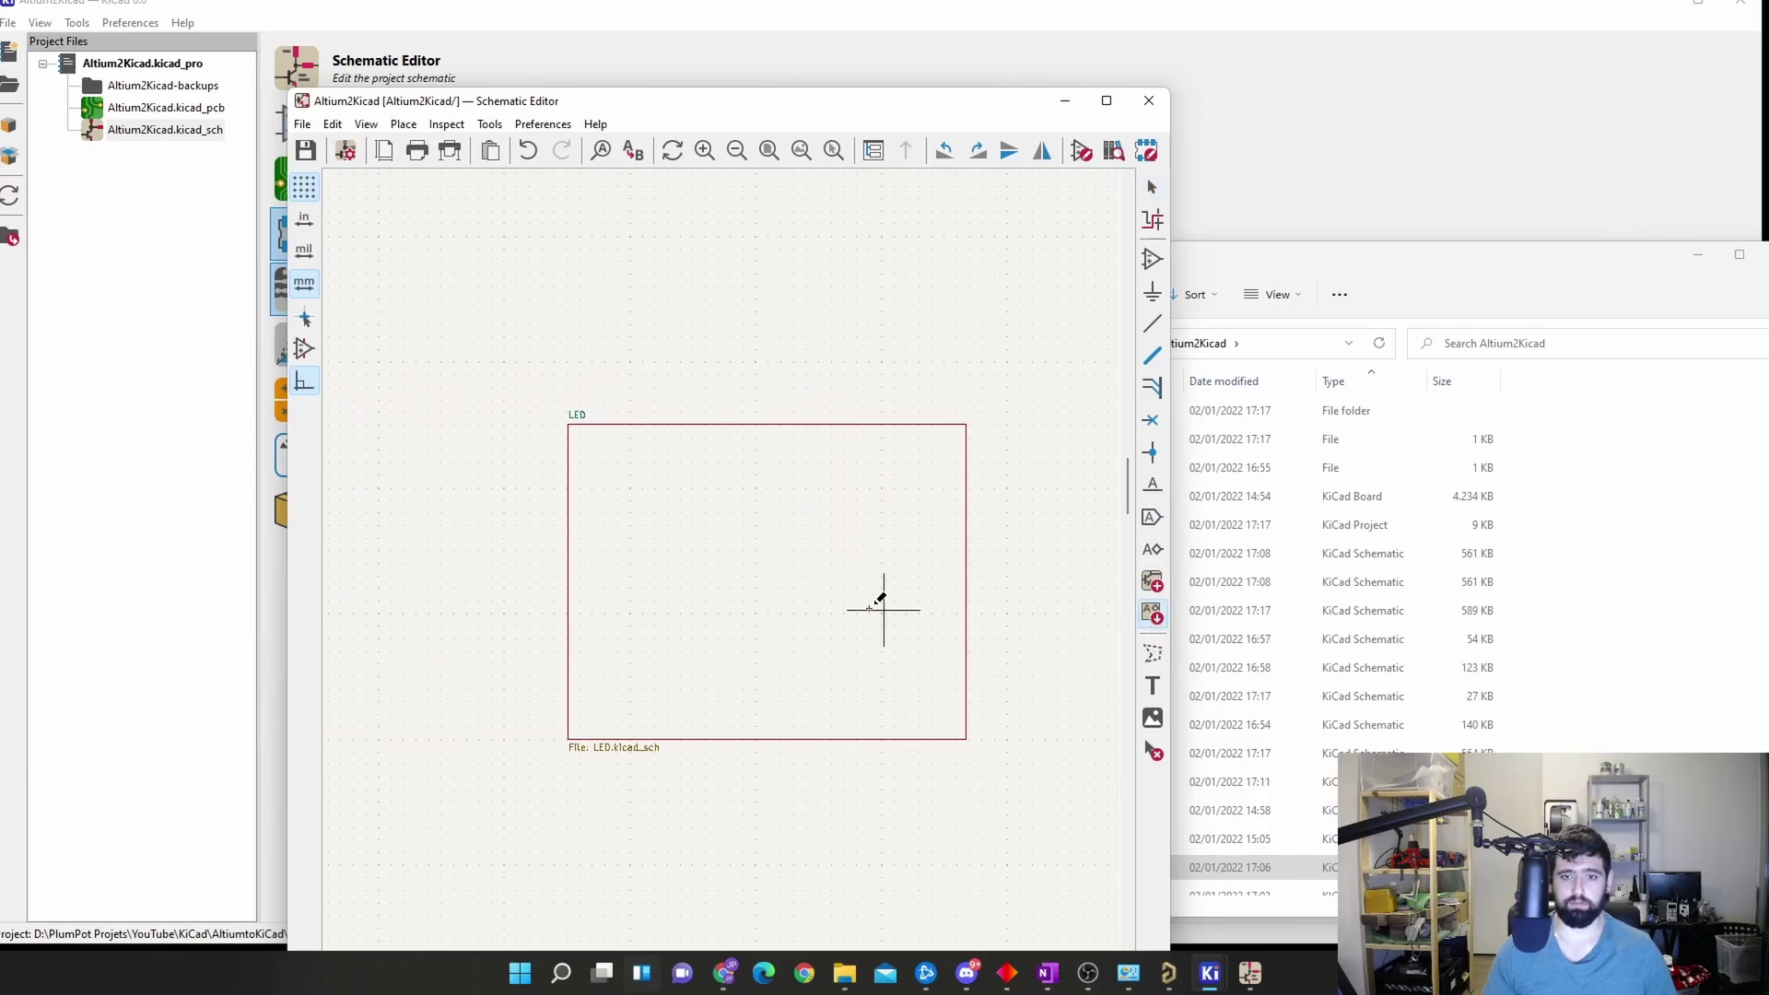
click(698, 531)
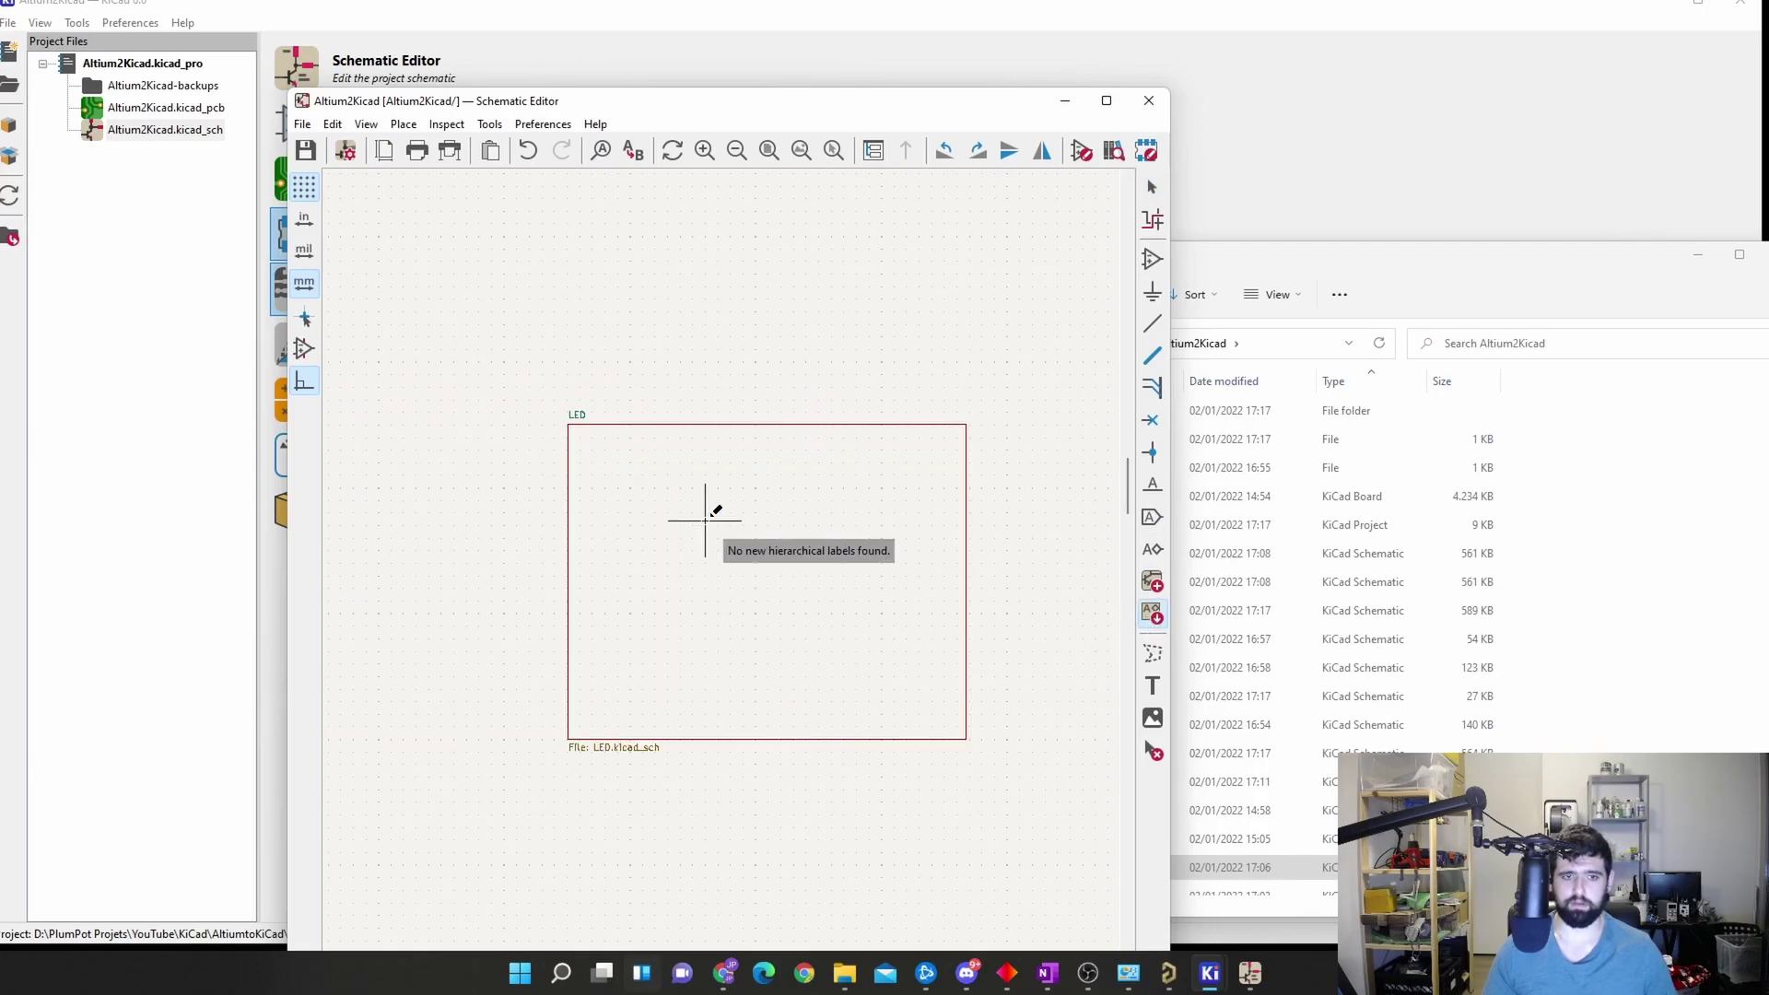
key(Escape)
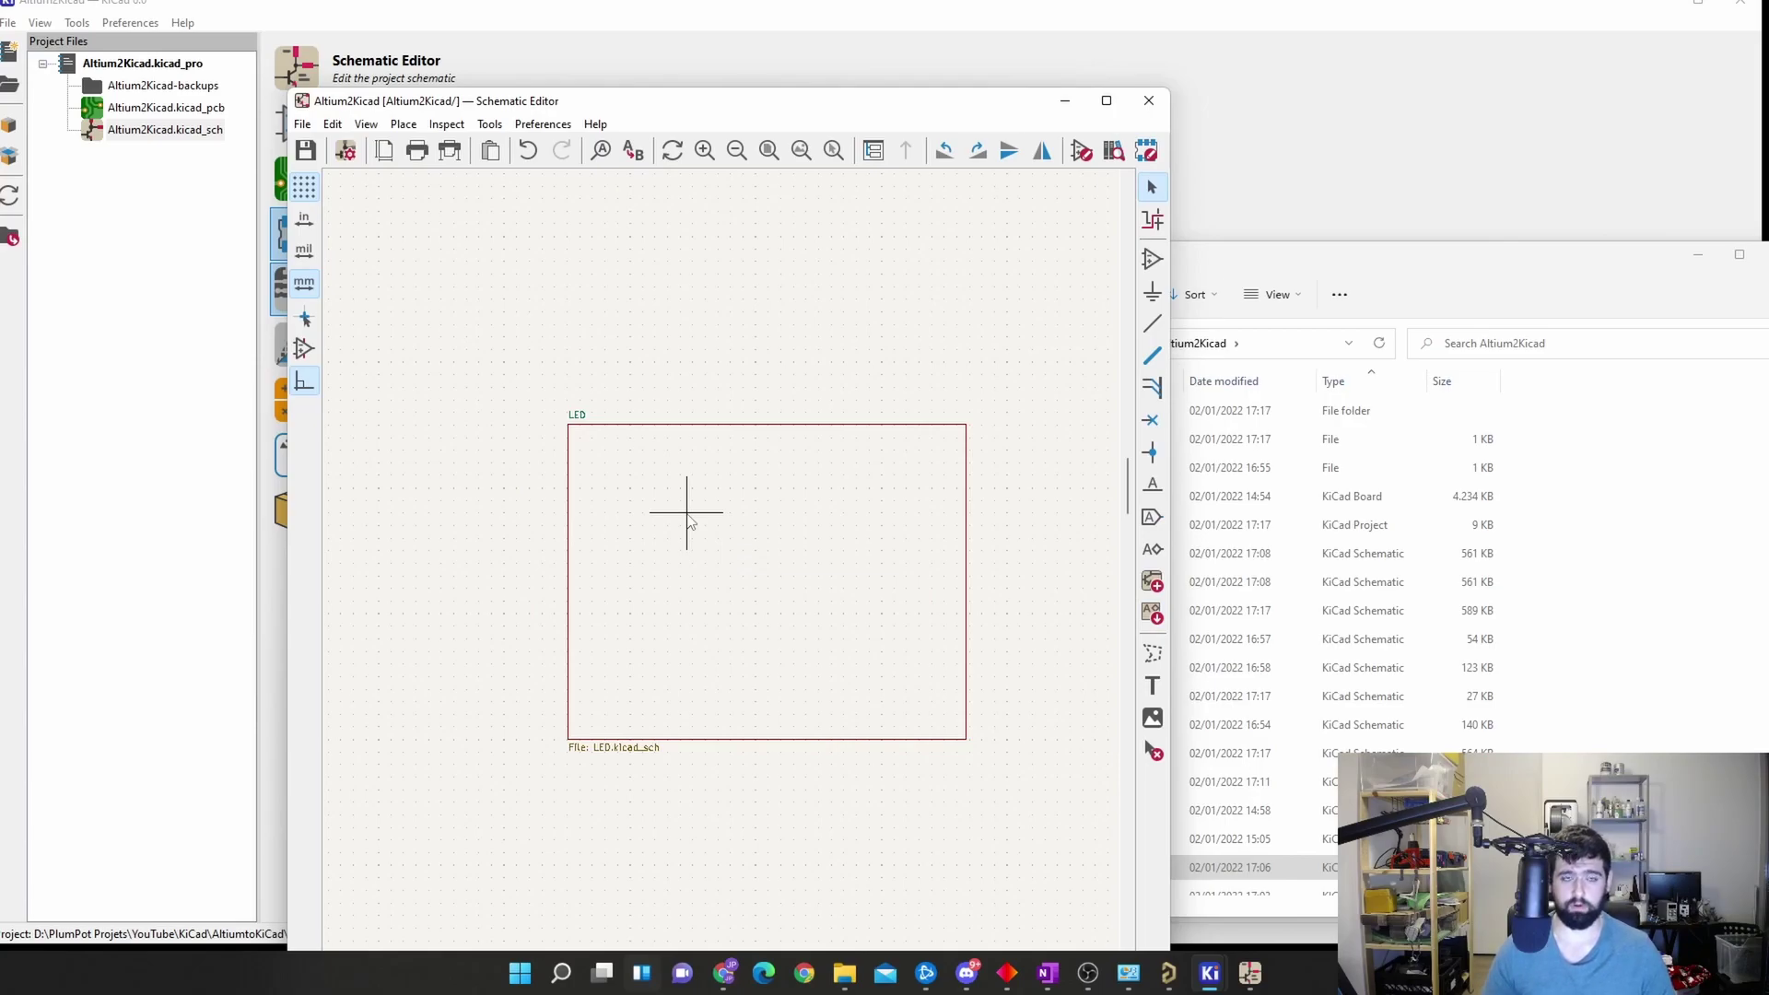
double_click(689, 522)
scroll(724, 577, up, 6)
Step: Create an LED+ hierarchical label and place it beside the LED+ global label
double_click(745, 565)
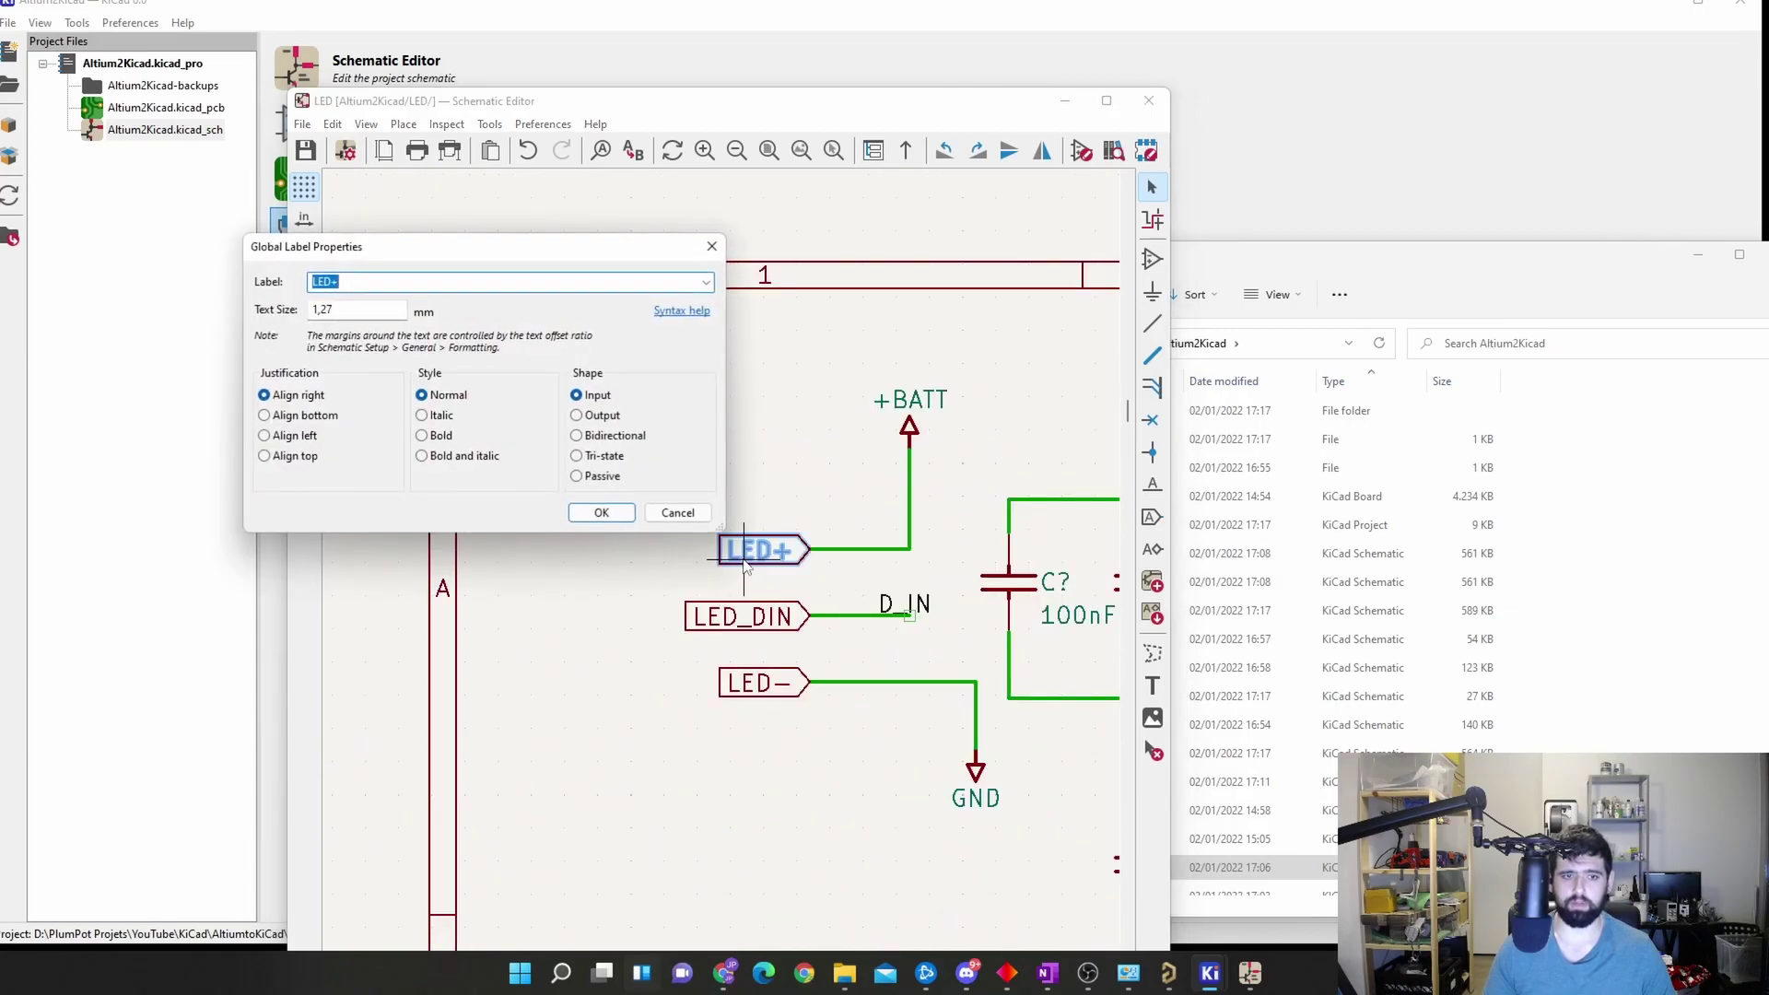
click(710, 251)
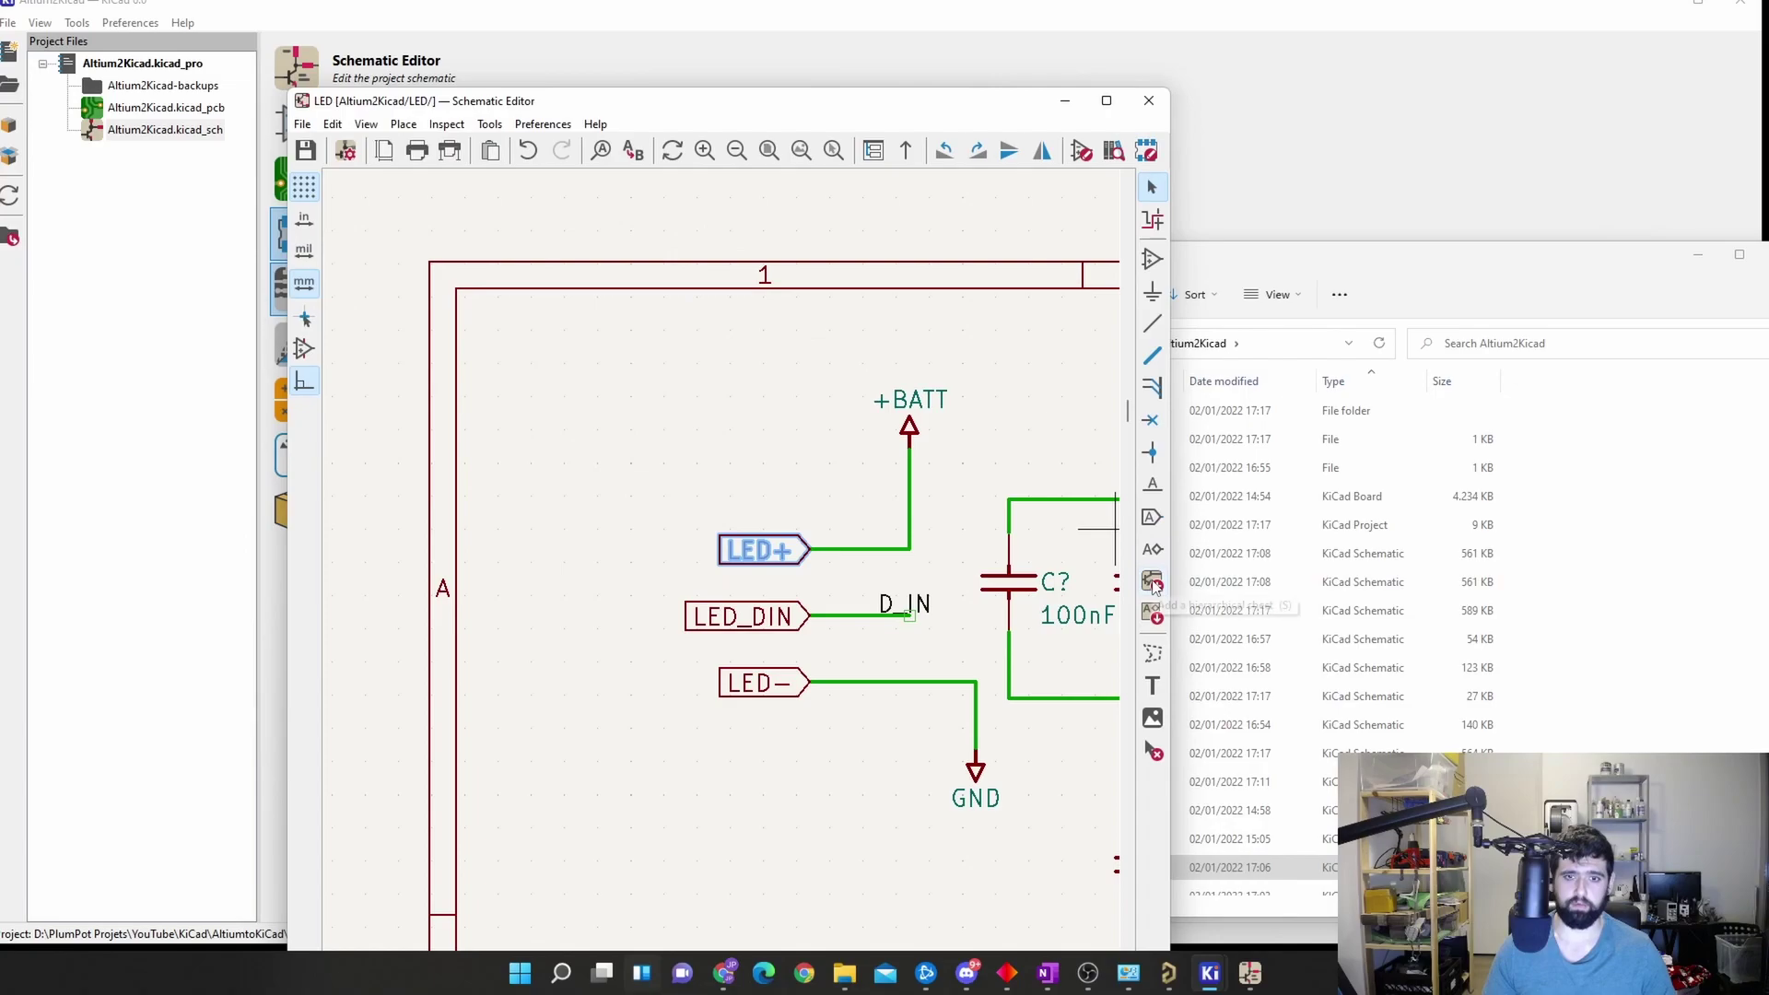
click(1152, 612)
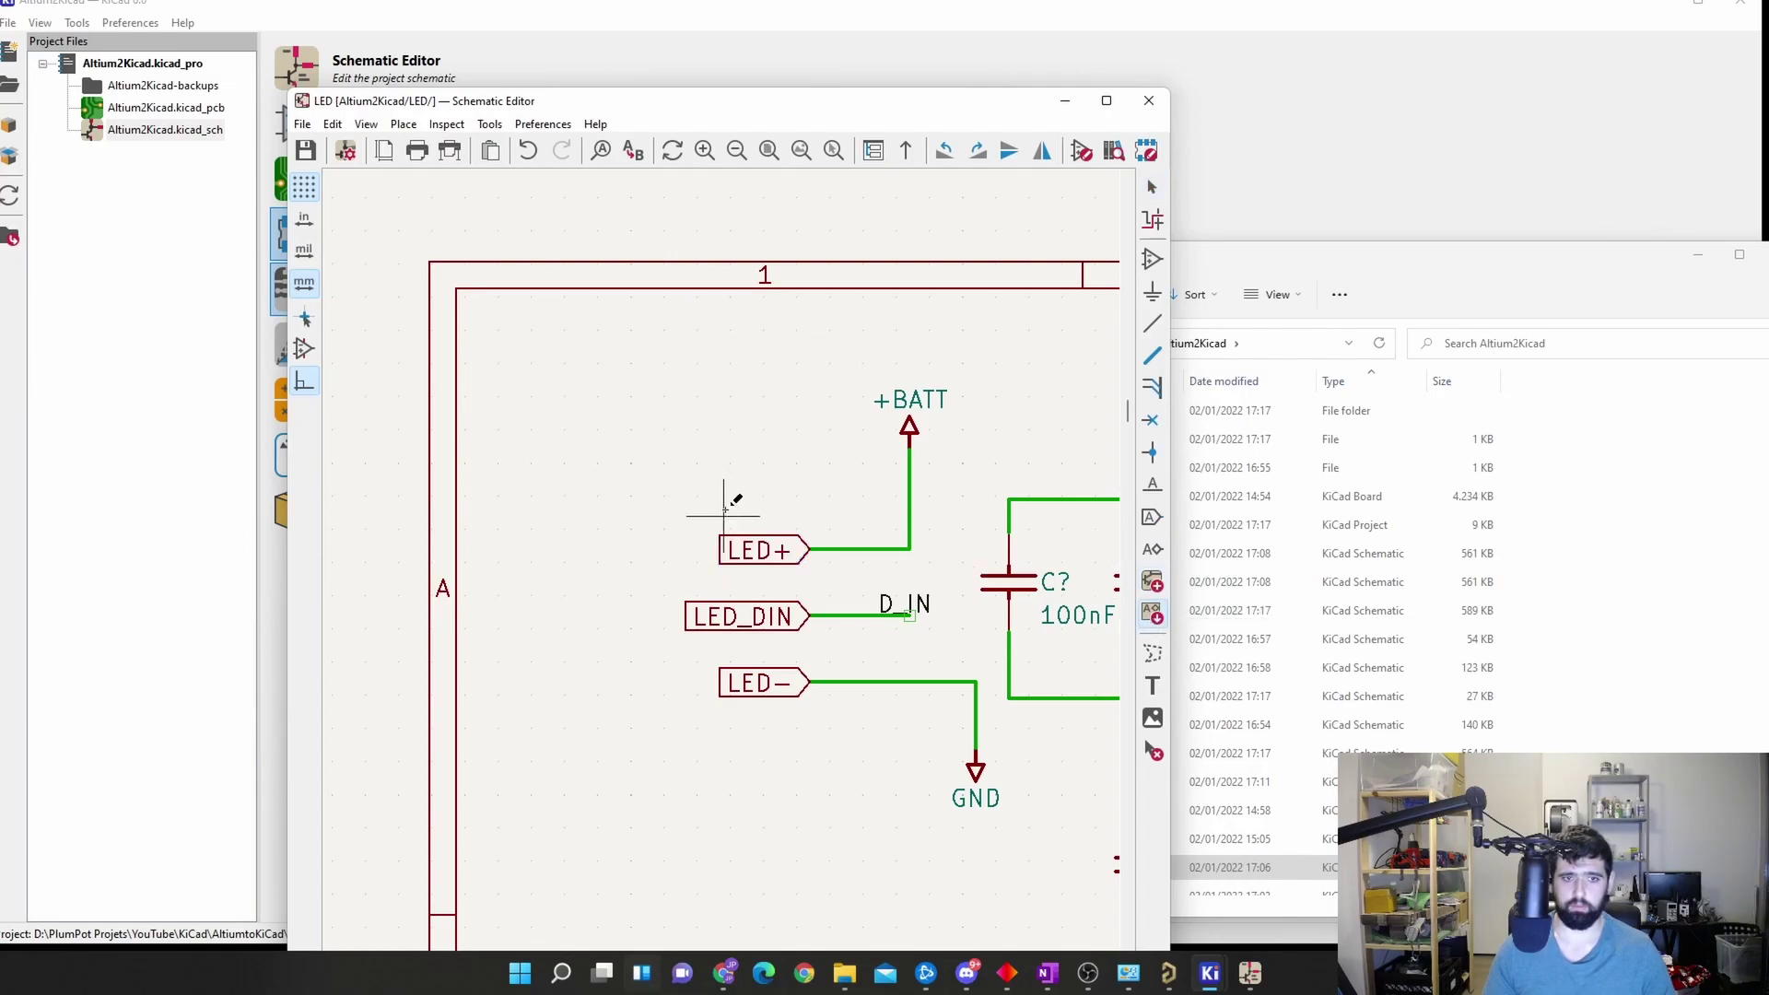
key(Escape)
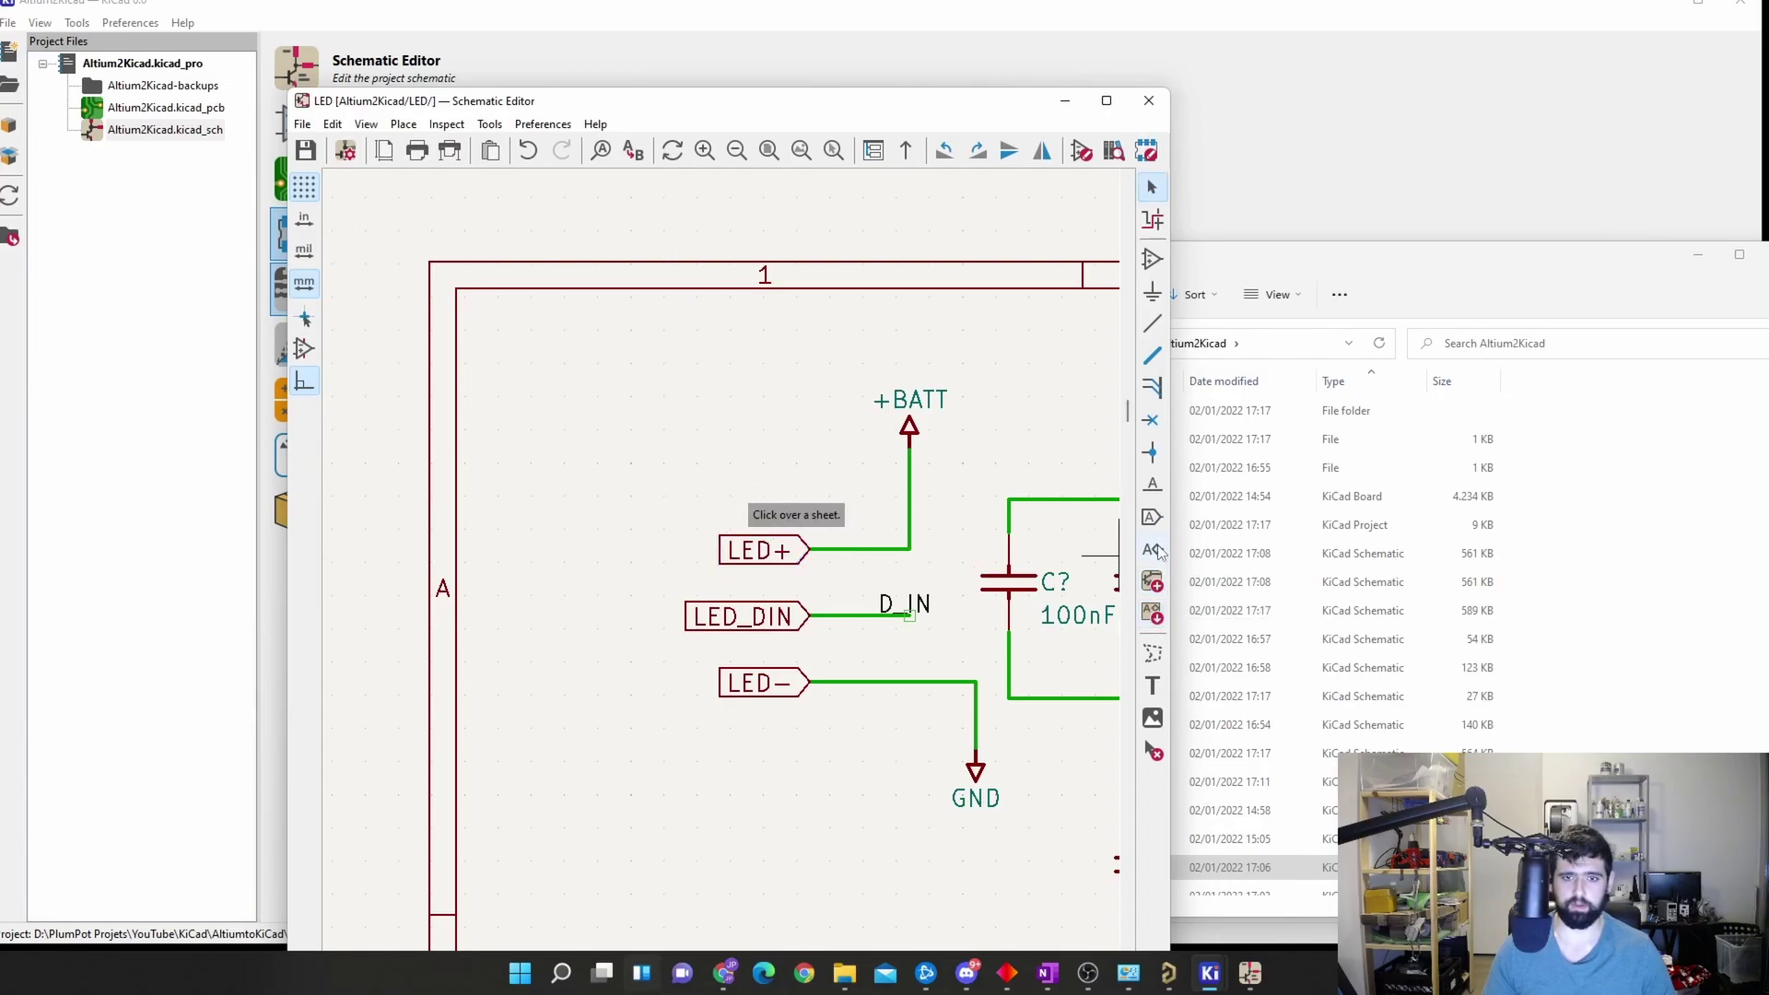
click(1152, 549)
click(539, 427)
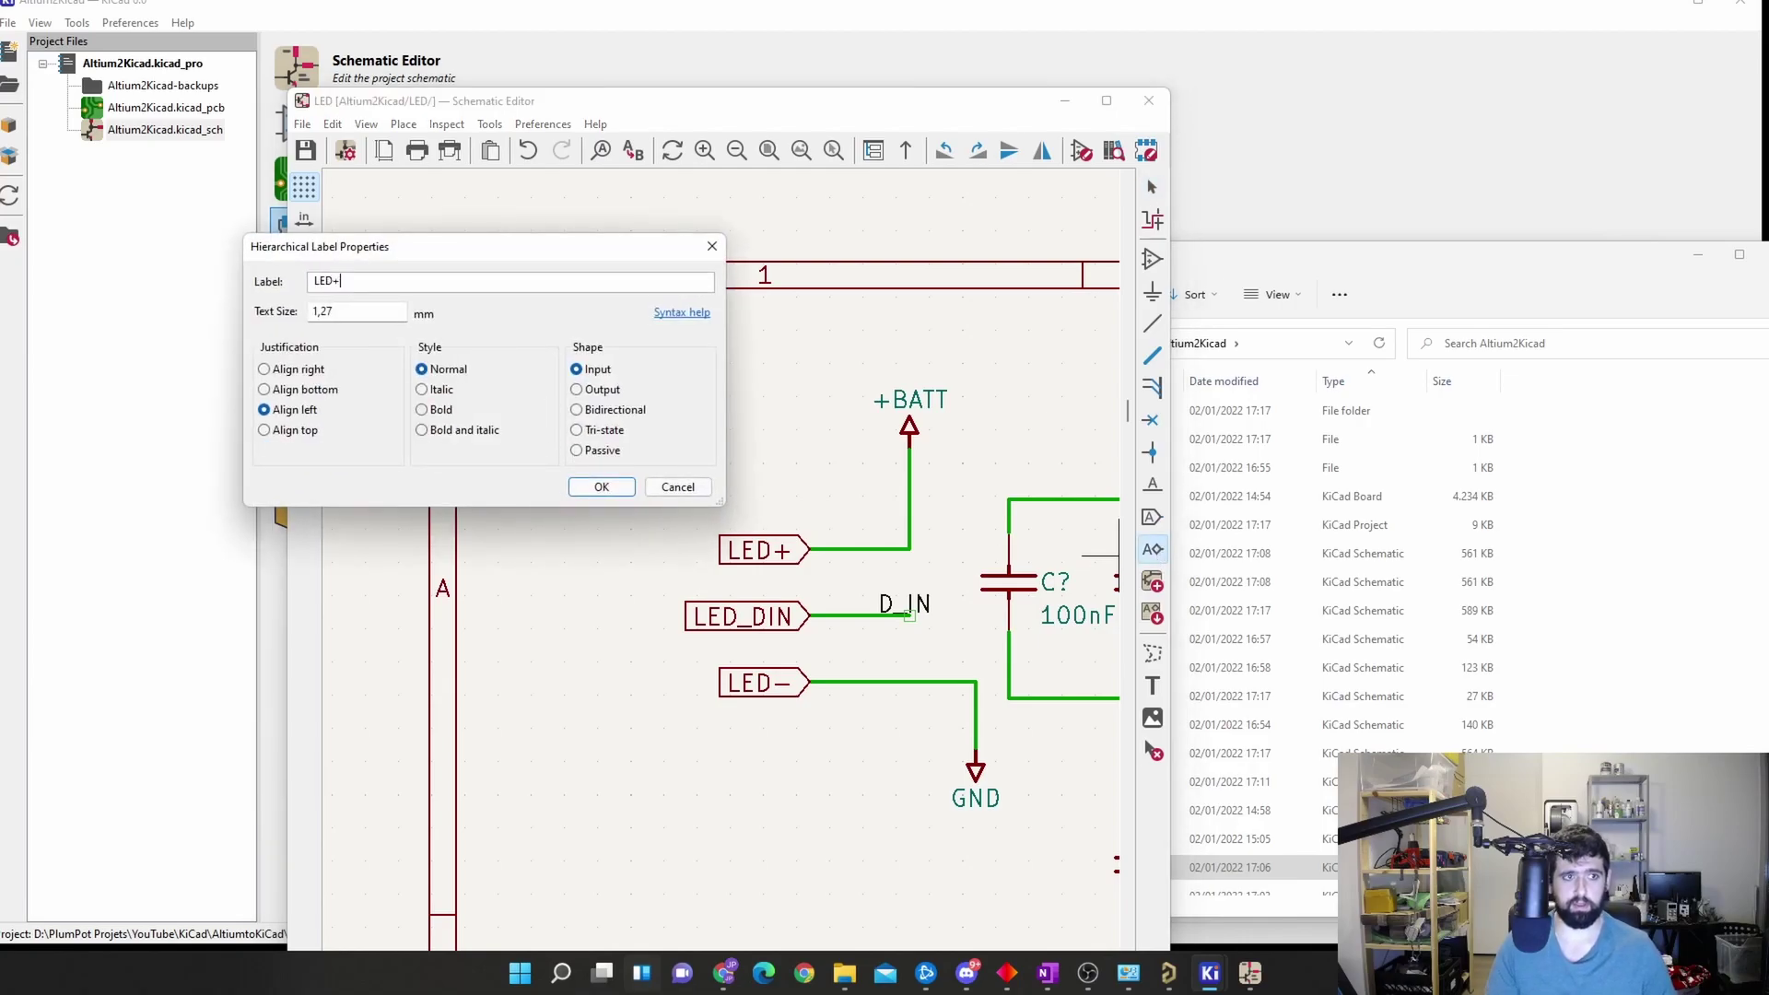
key(Return)
key(r)
key(r)
key(r)
key(r)
click(791, 509)
key(Escape)
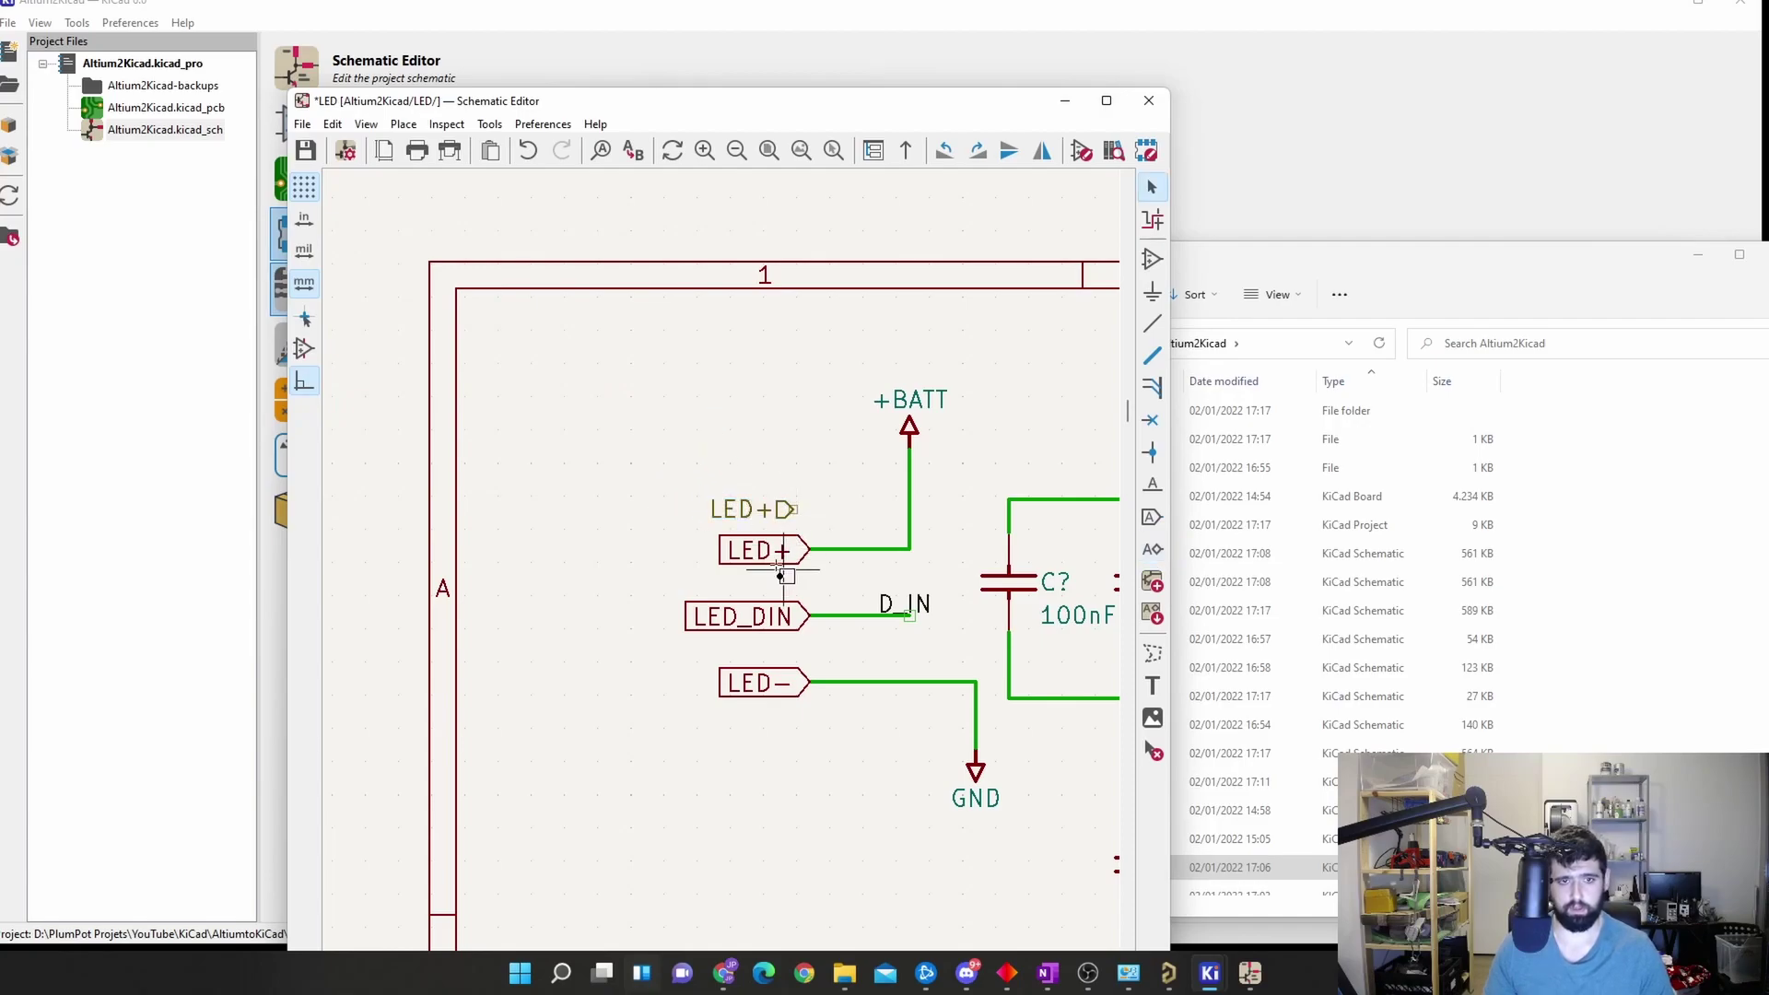
Step: Delete the old LED+ global label, move the hierarchical label onto the wire, and save
click(776, 553)
key(Delete)
key(m)
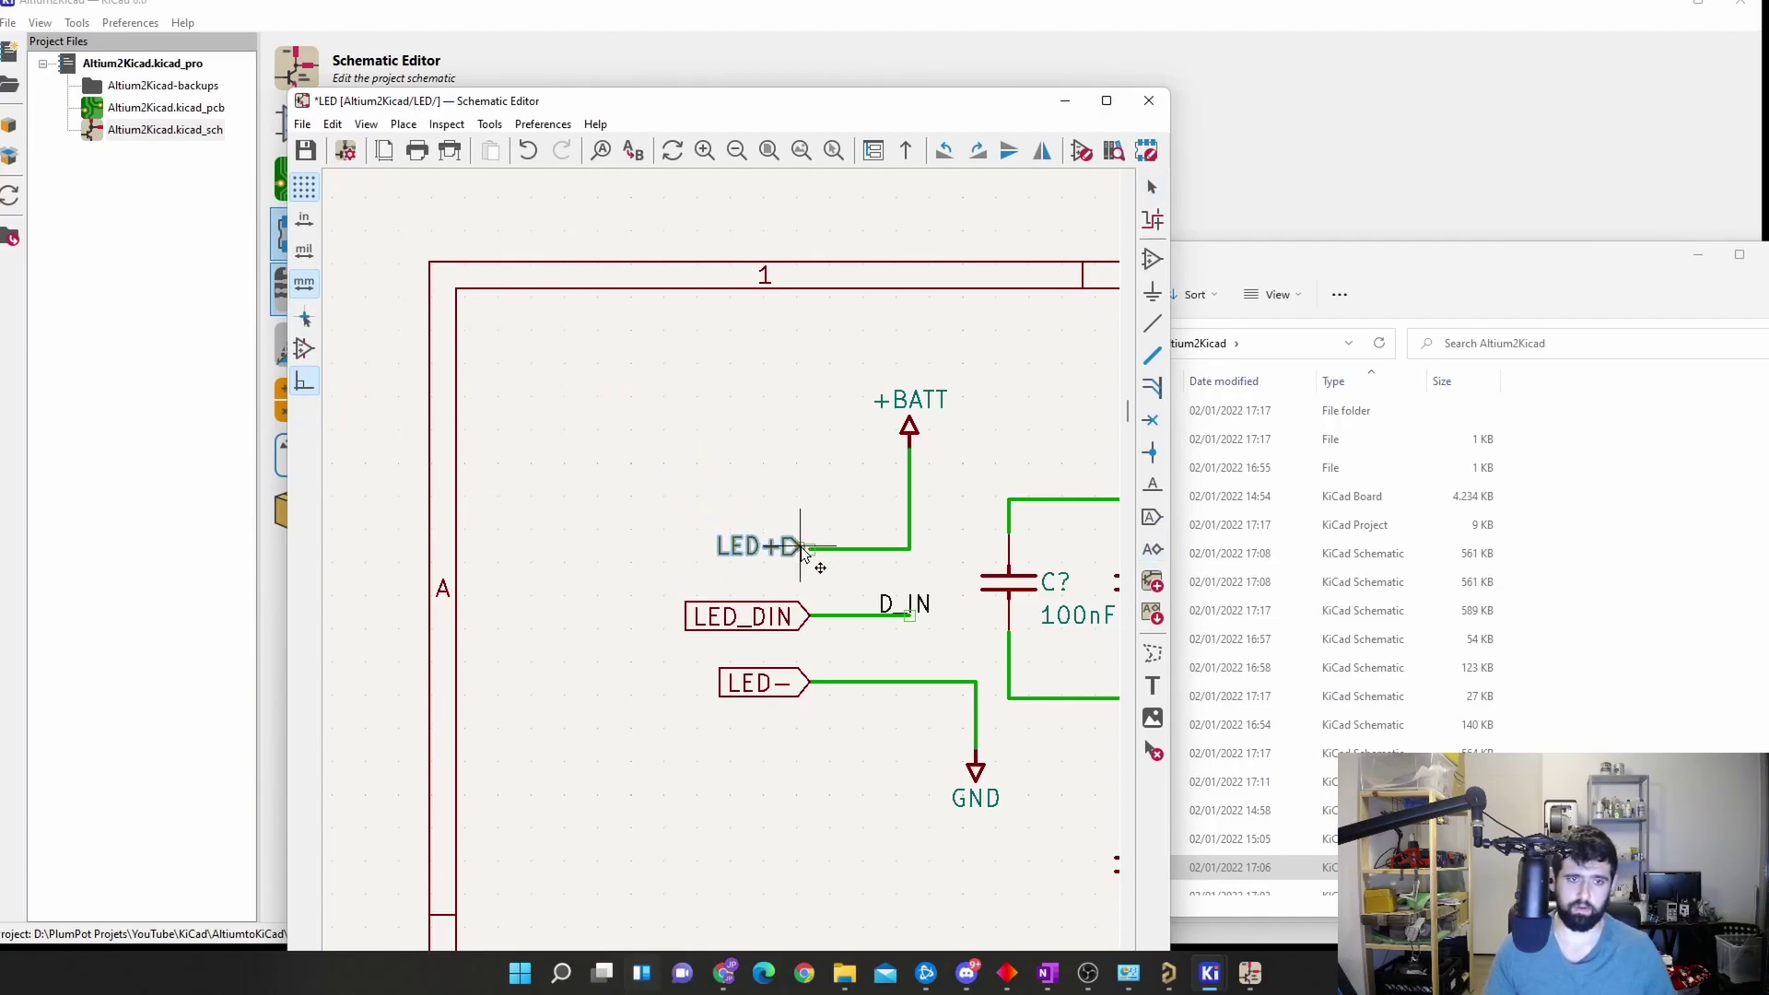
click(815, 564)
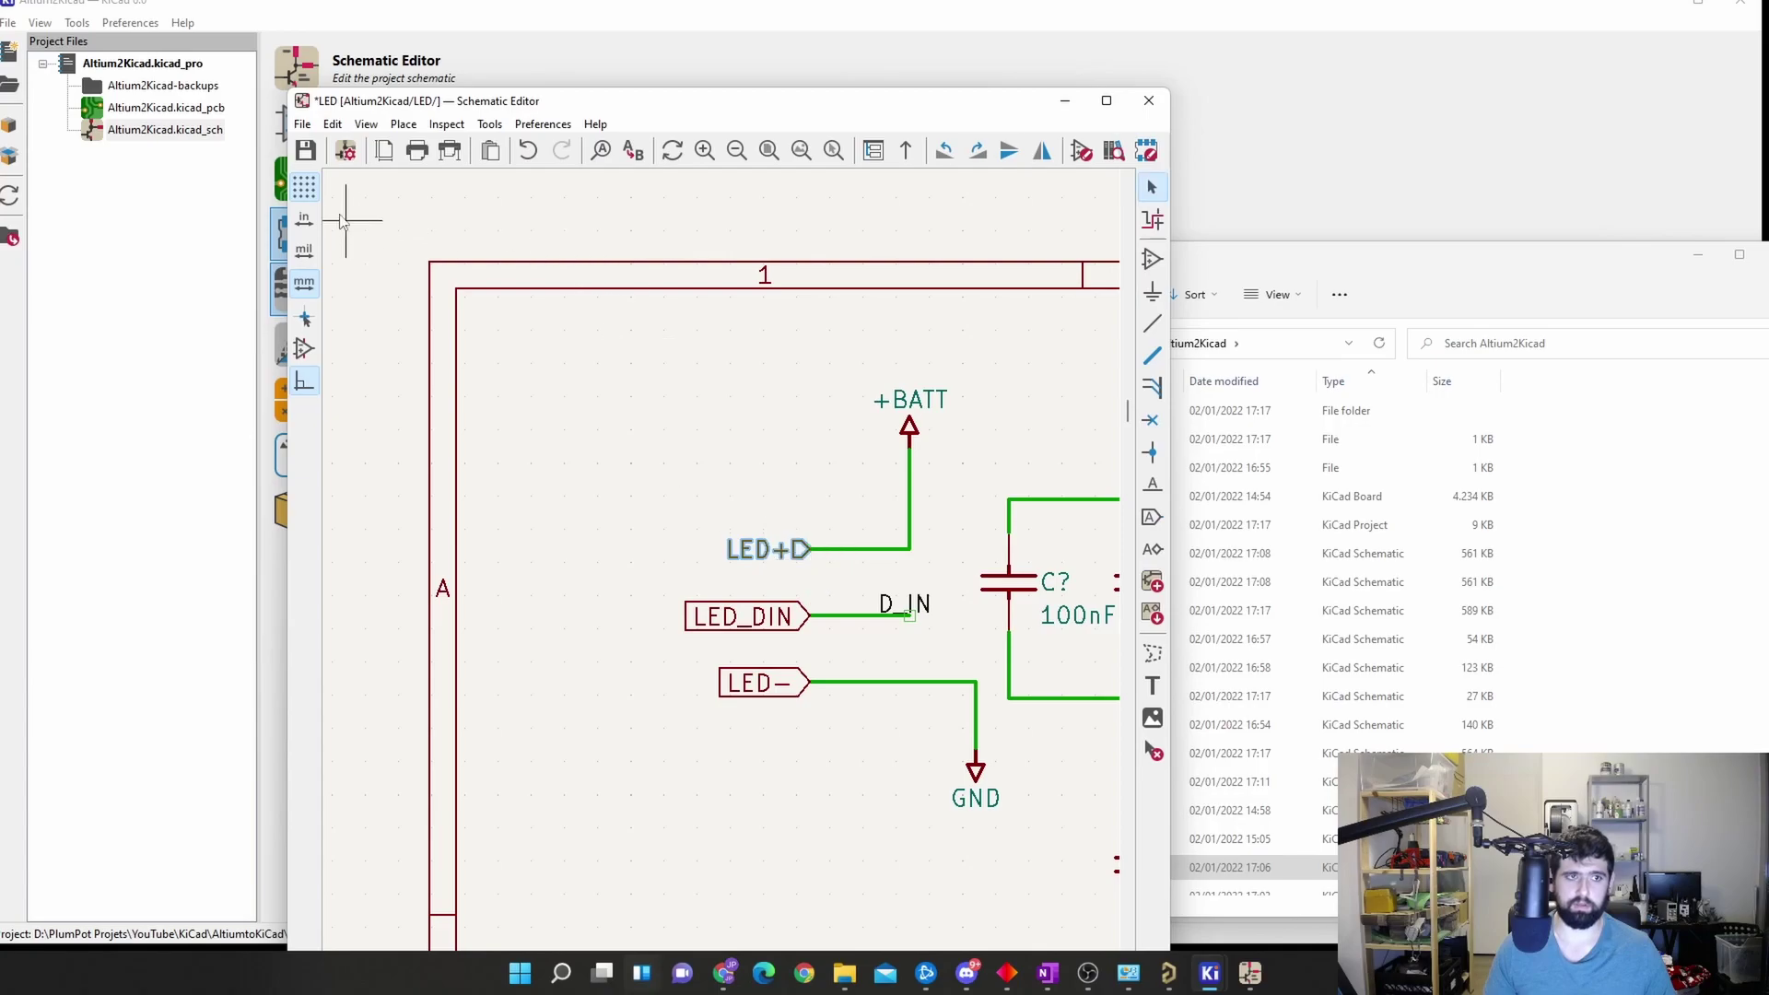
click(308, 160)
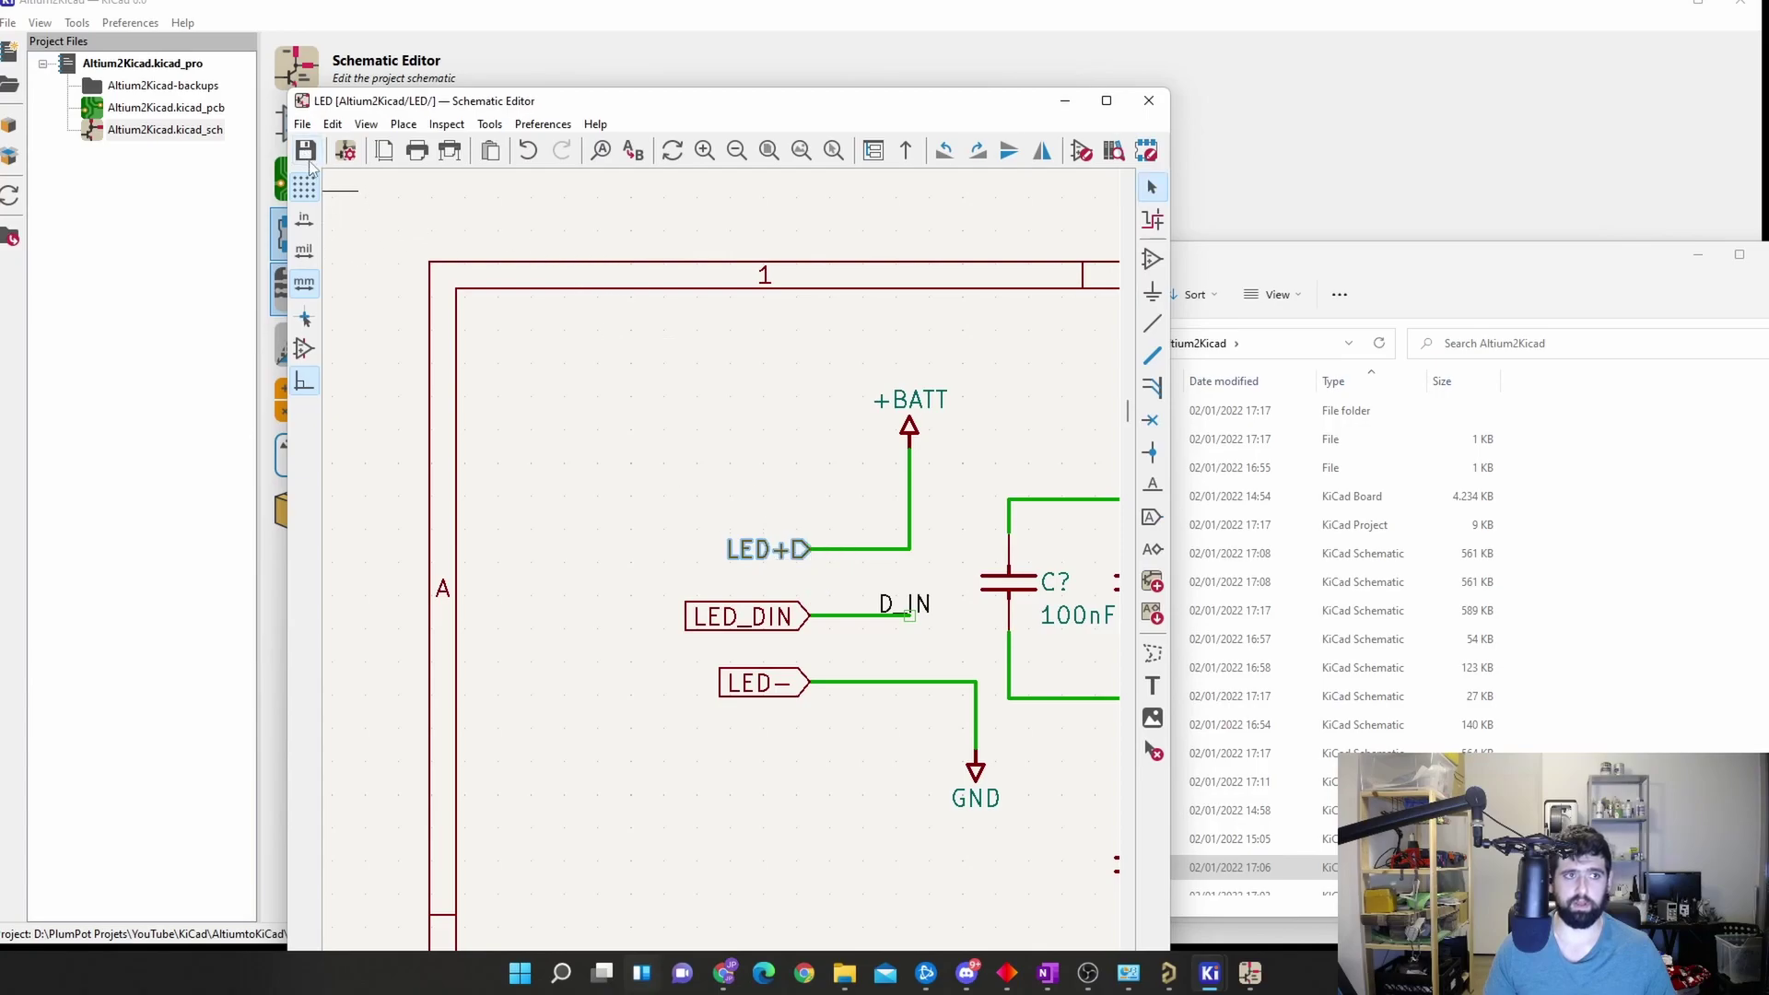
Step: Import the LED+ label as a sheet pin on the LED block's left edge
click(907, 153)
click(1152, 582)
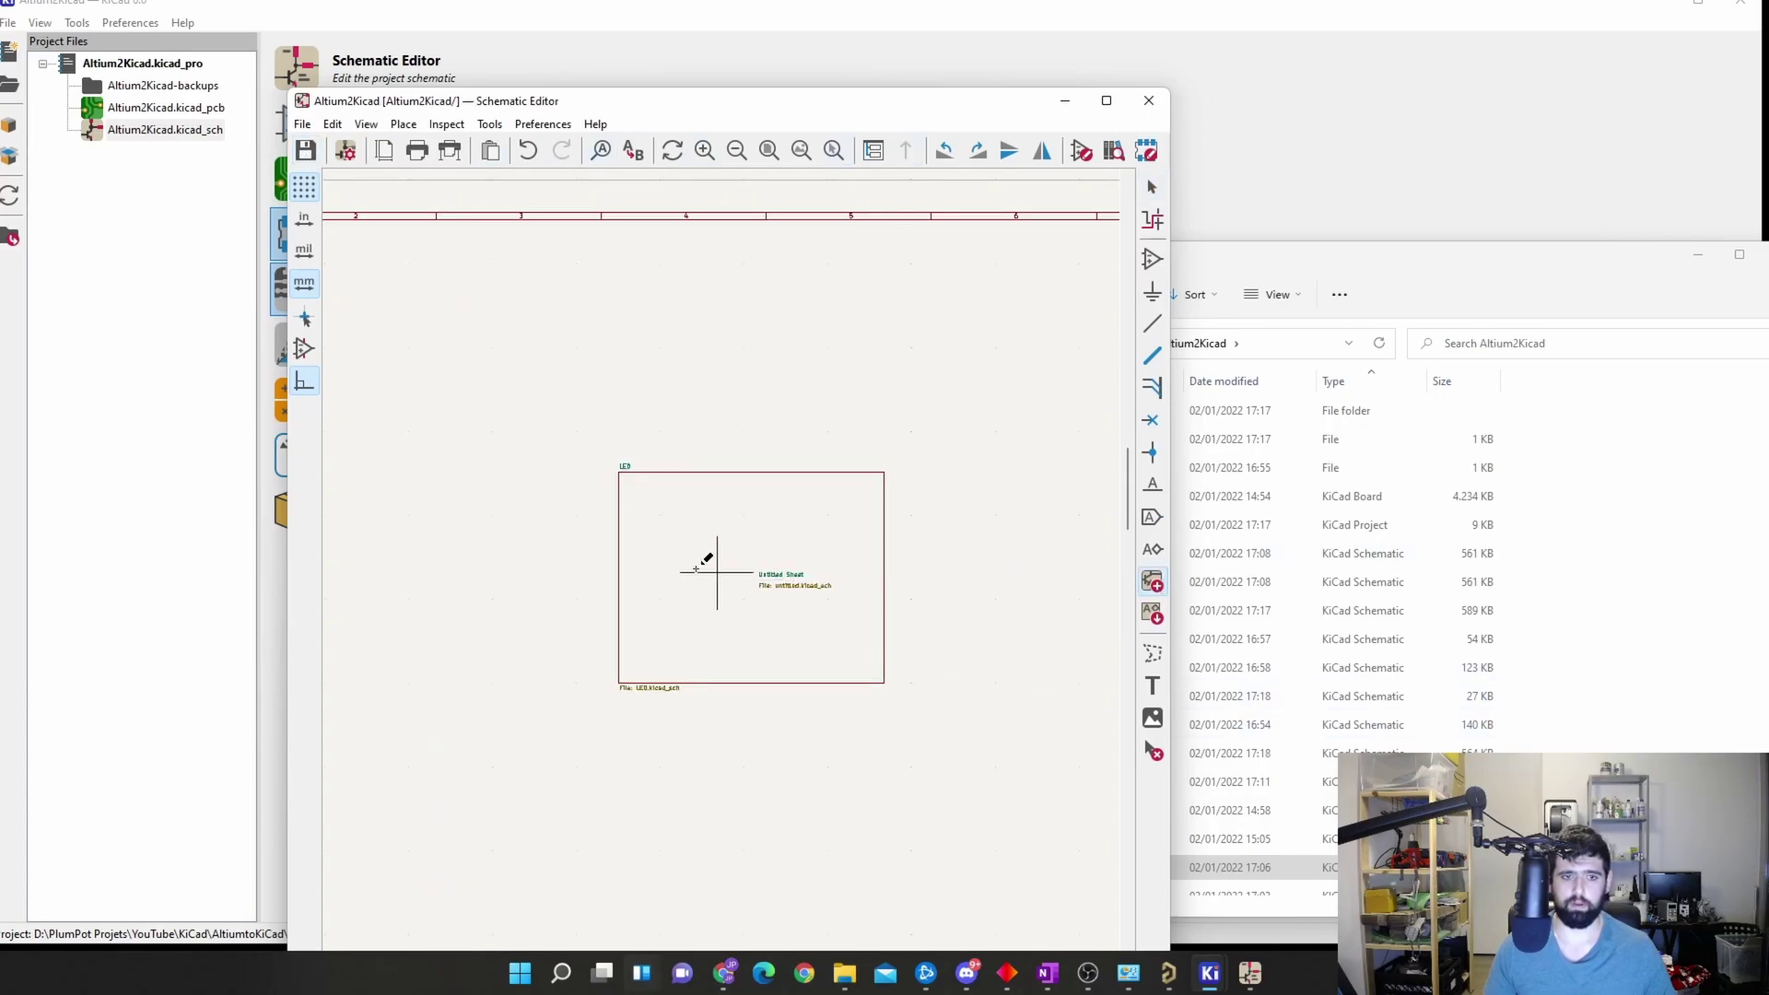
scroll(685, 556, up, 2)
middle_drag(818, 585, 656, 549)
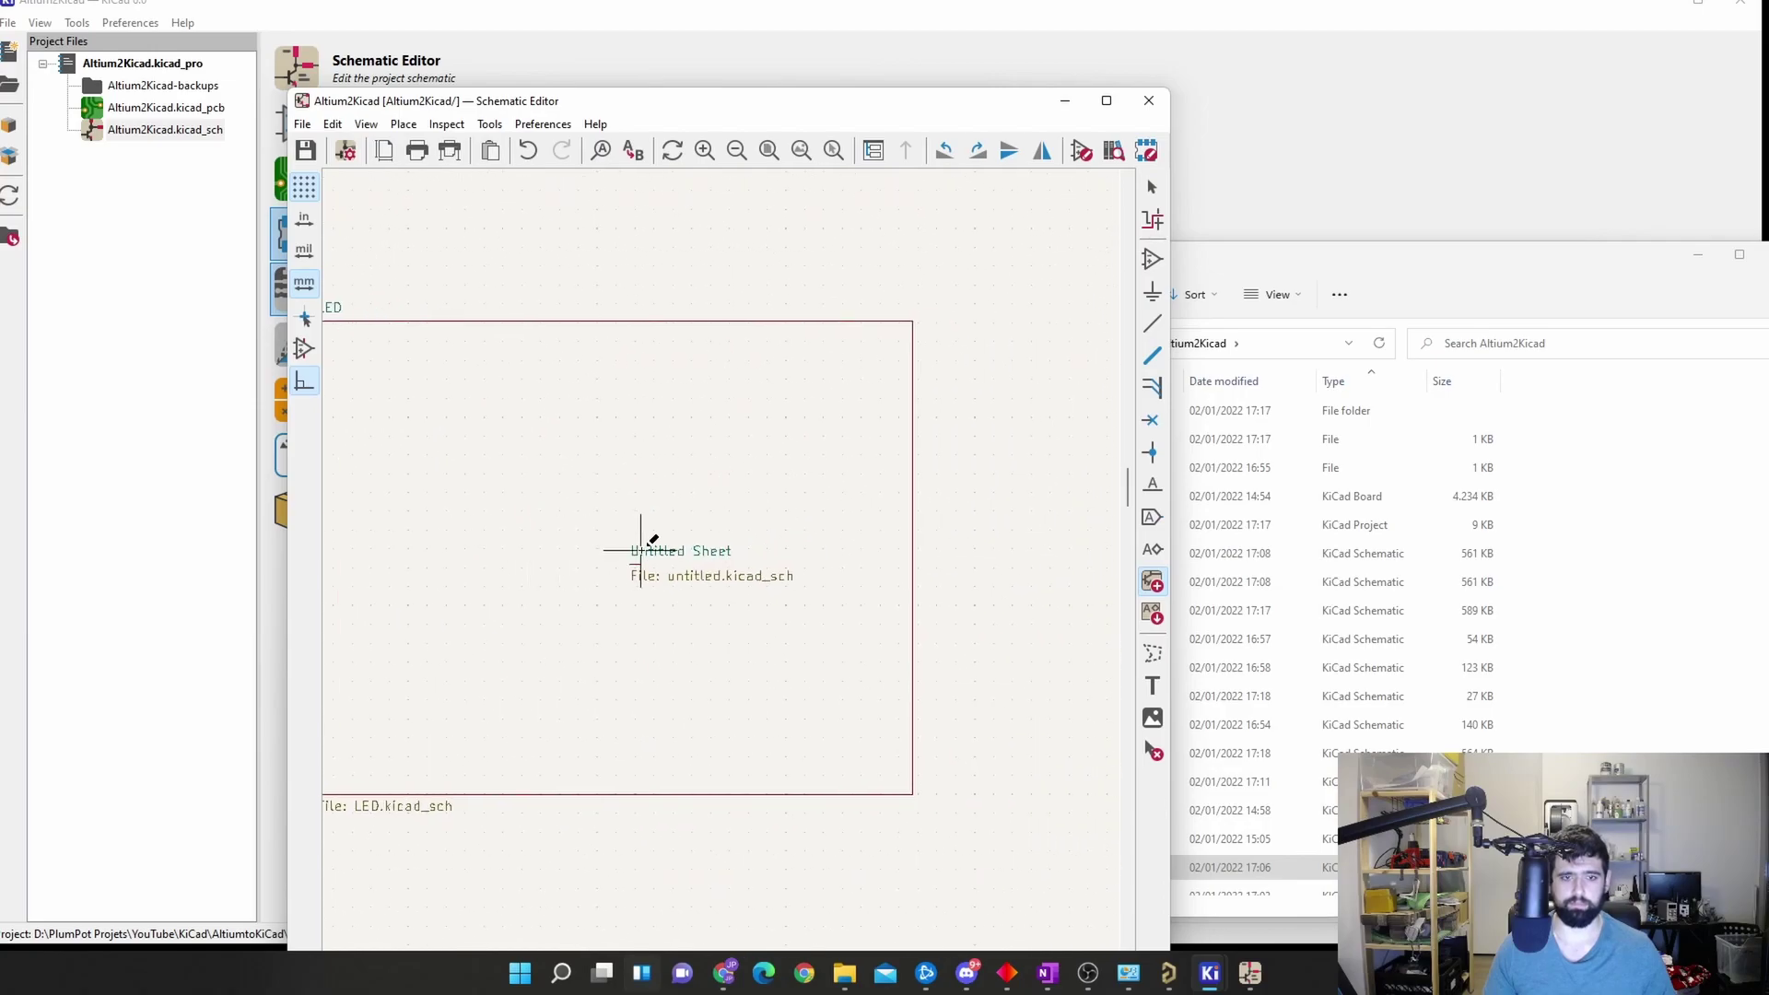
click(1152, 613)
click(566, 505)
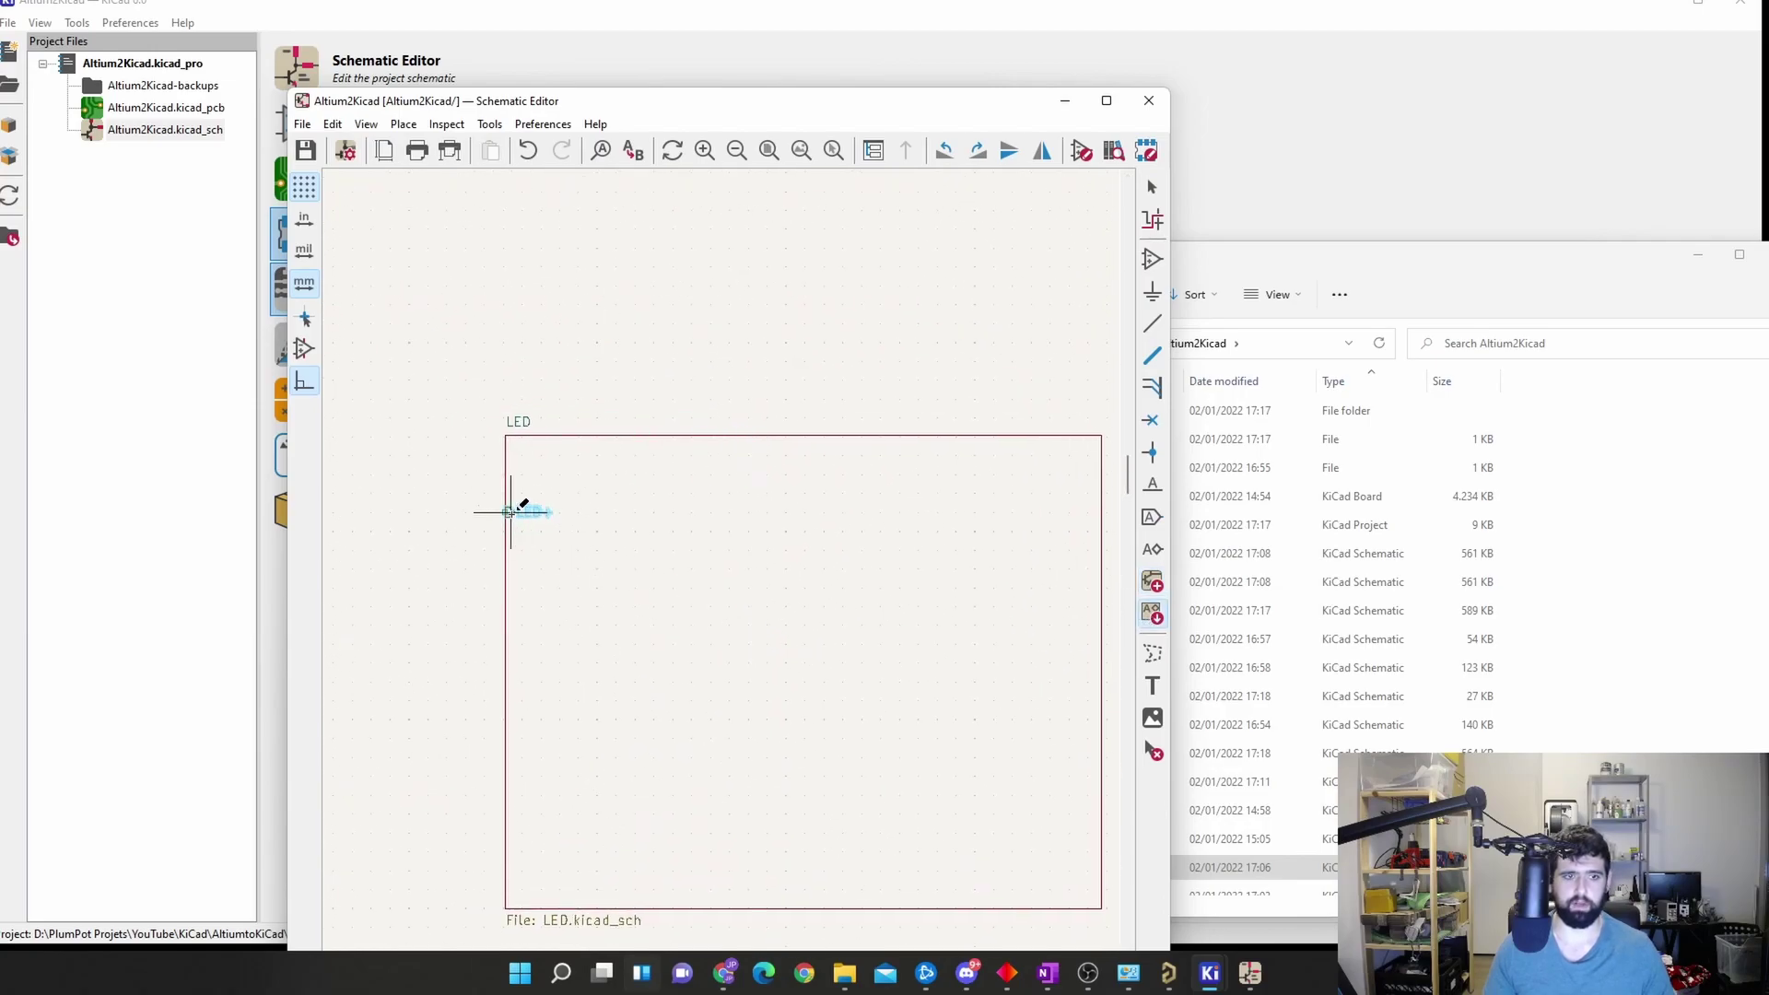
click(511, 512)
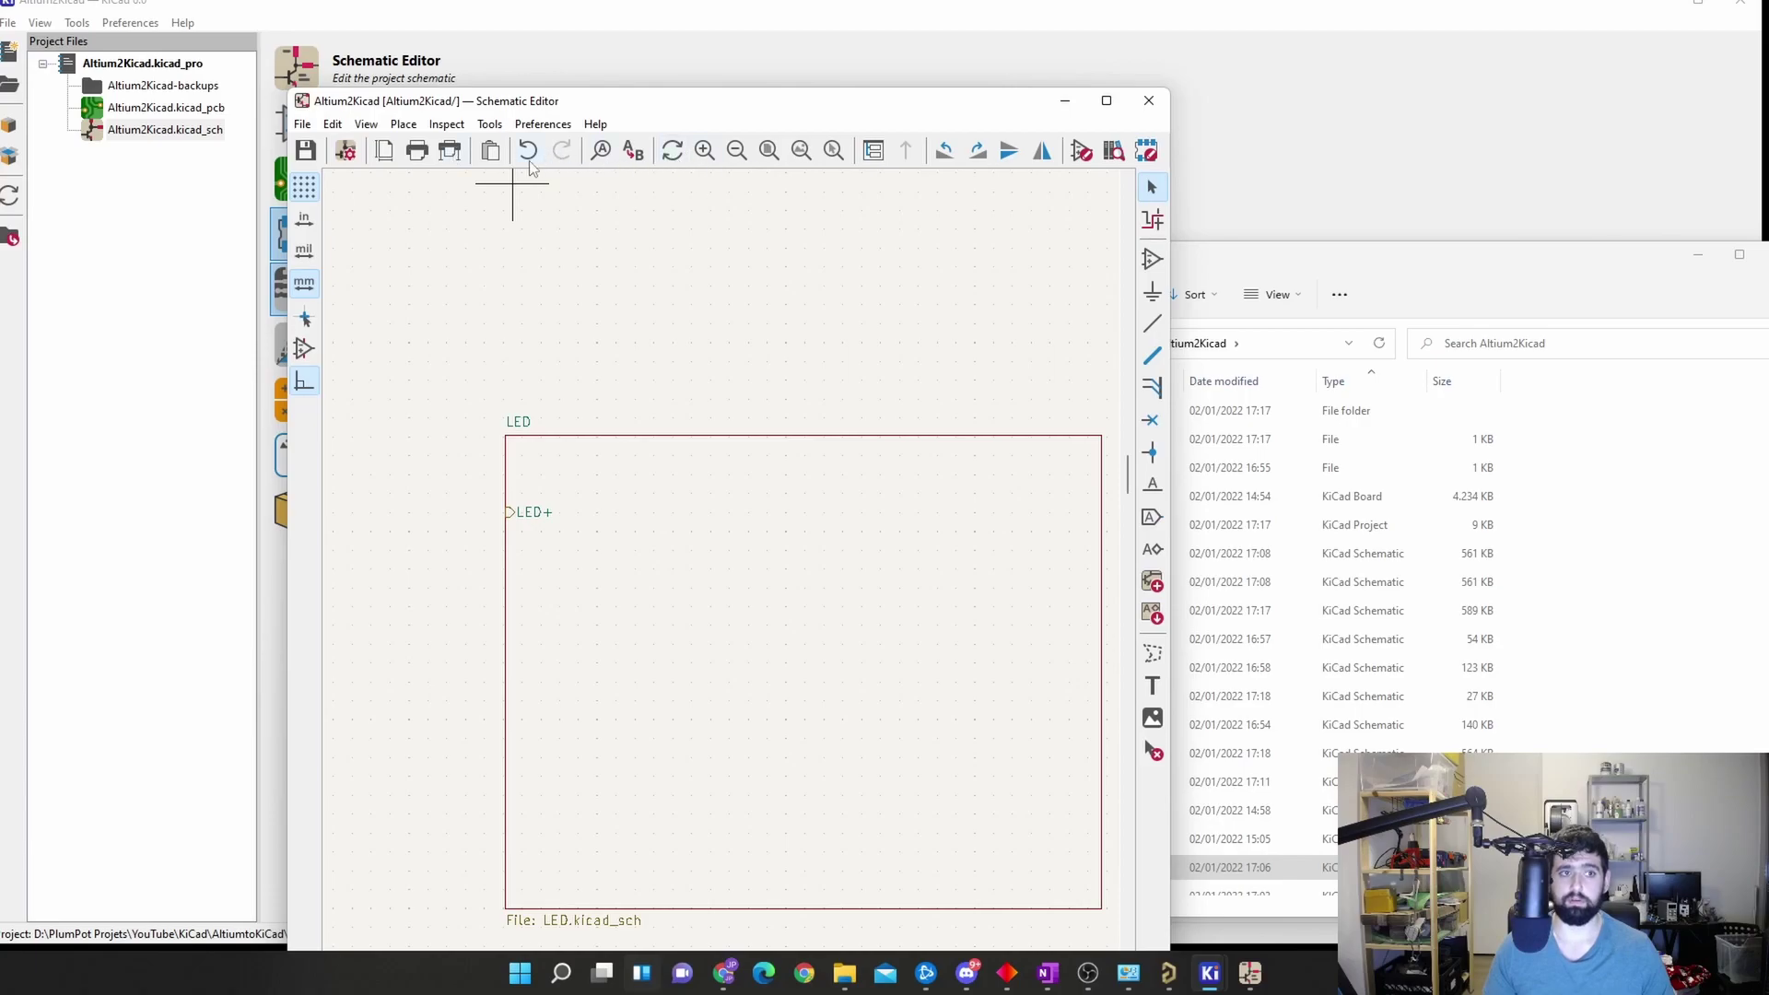
Step: Enter the LED sheet and look over the WS2182B LED string circuit
double_click(737, 468)
scroll(681, 571, up, 3)
middle_drag(645, 605, 597, 579)
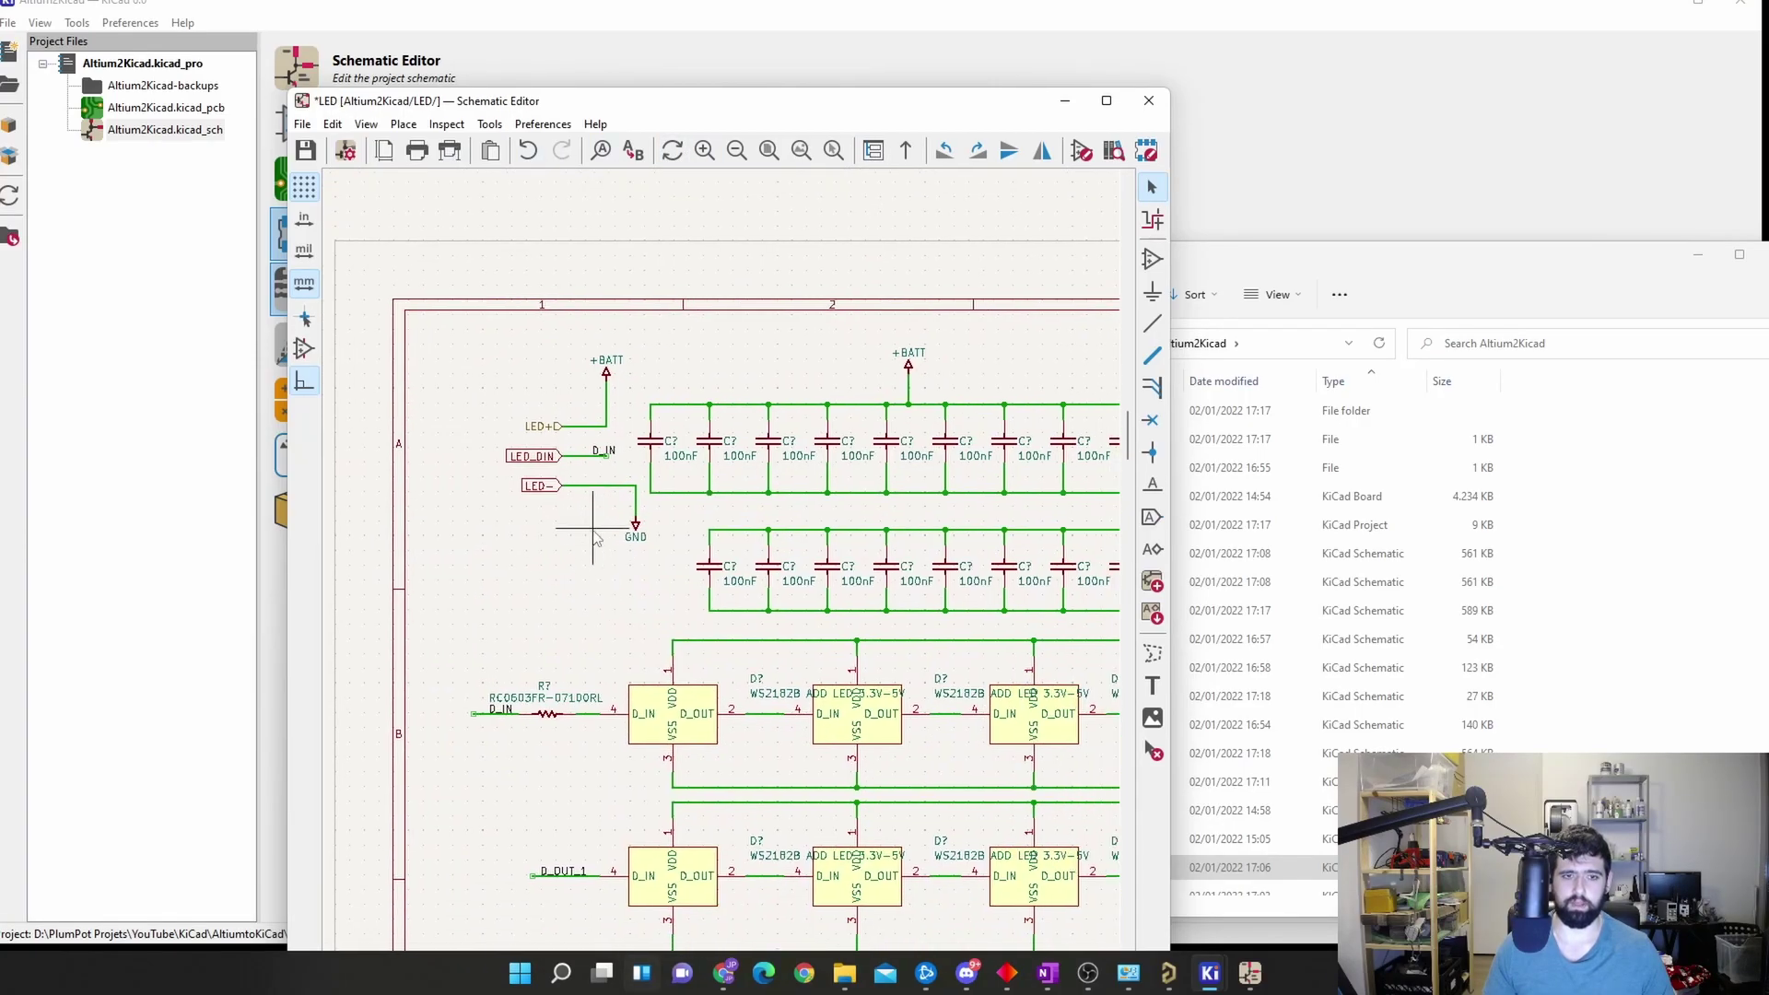
scroll(737, 619, down, 2)
scroll(864, 506, up, 4)
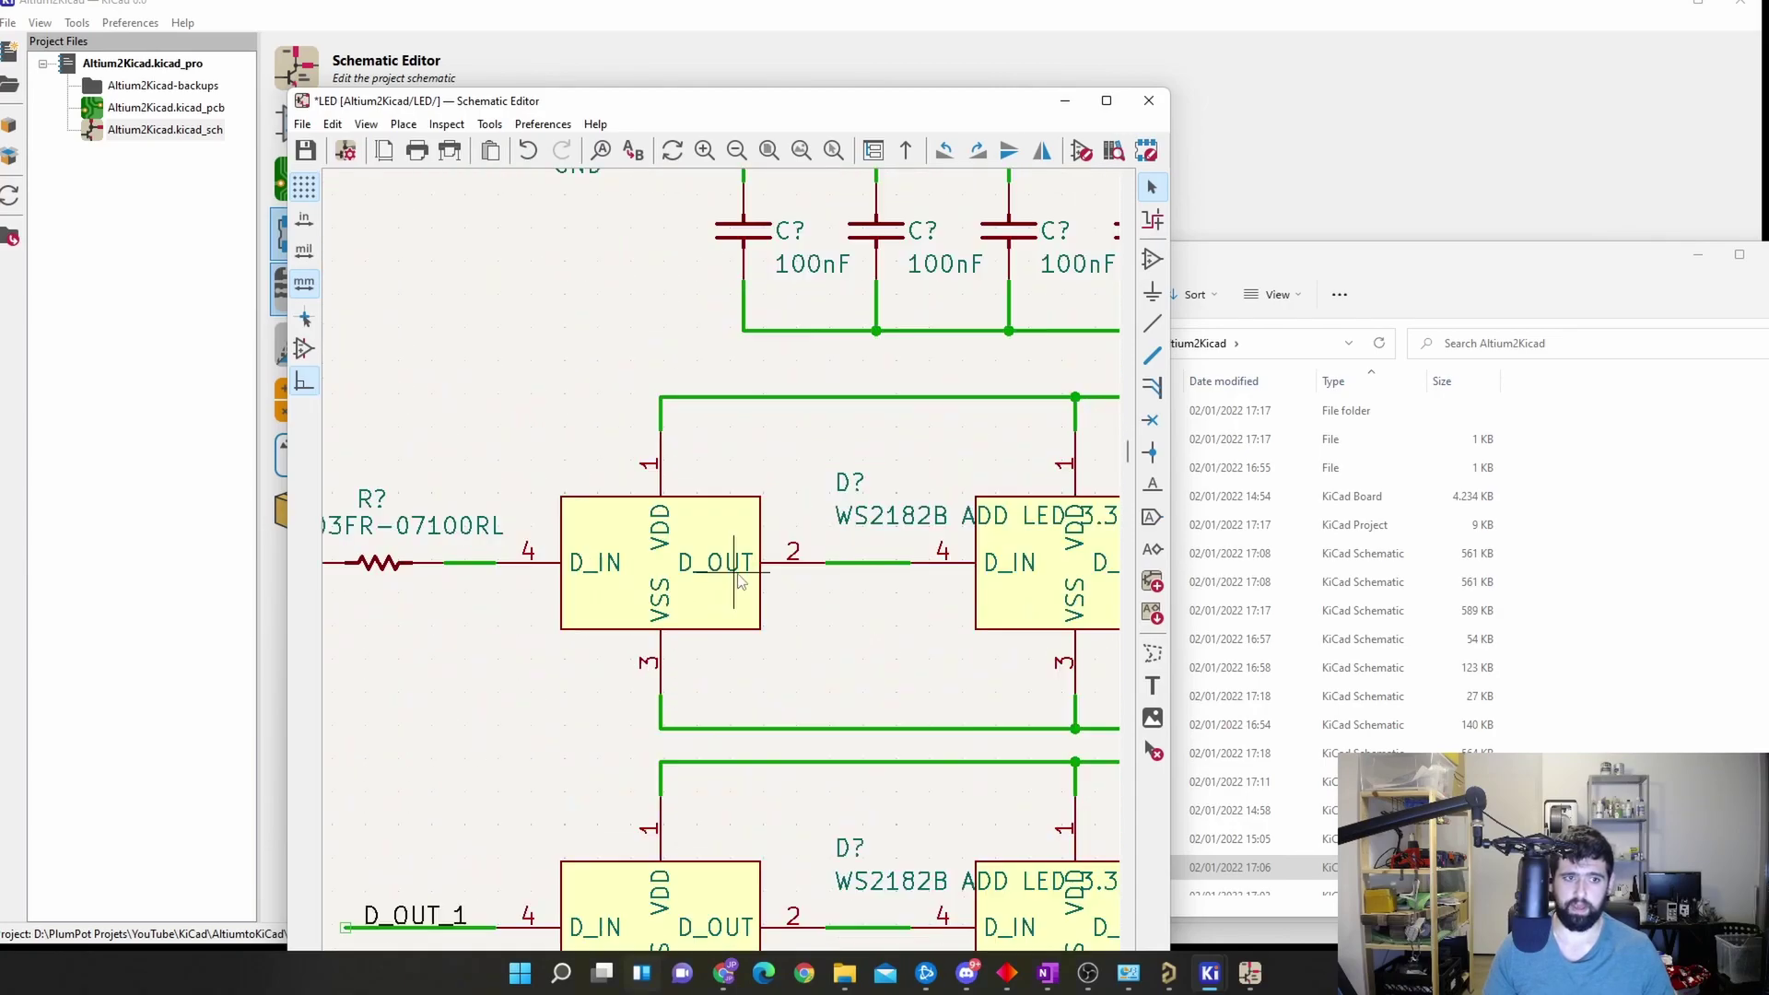
scroll(863, 507, right, 10)
scroll(967, 479, down, 1)
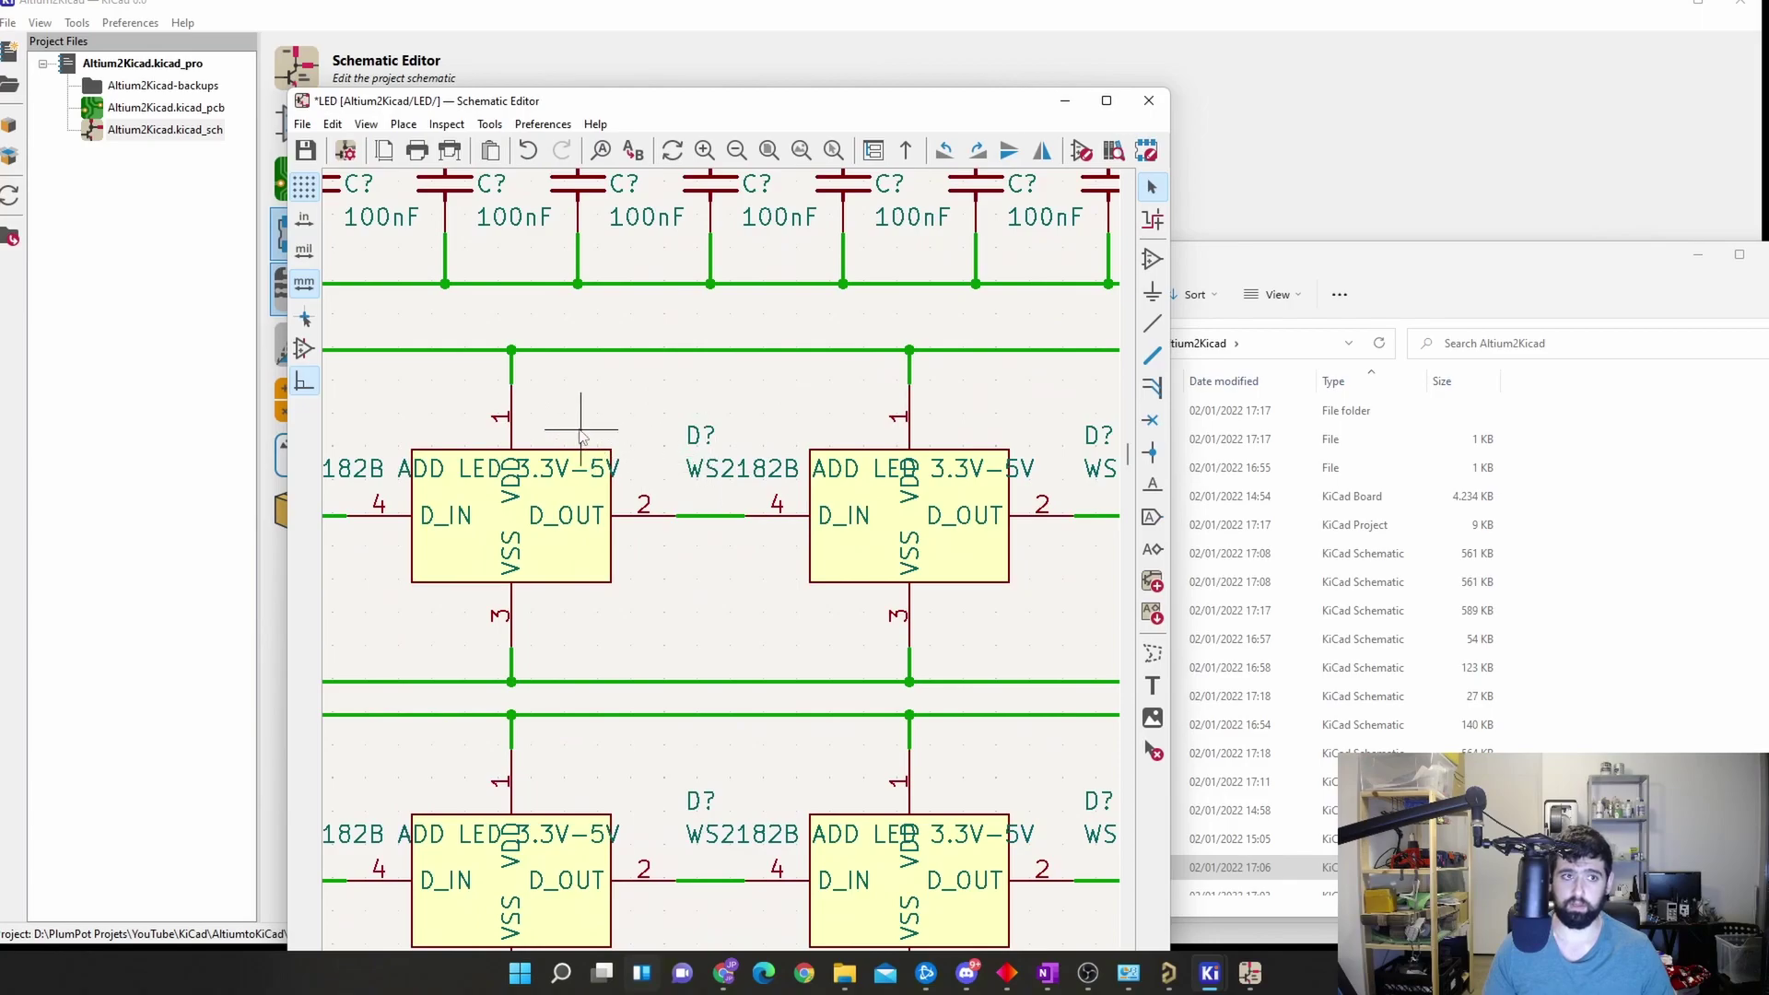
Step: Open Altium2Kicad.kicad_pcb in the PCB Editor, then return to the Schematic Editor
double_click(166, 107)
scroll(737, 461, down, 2)
scroll(830, 479, right, 2)
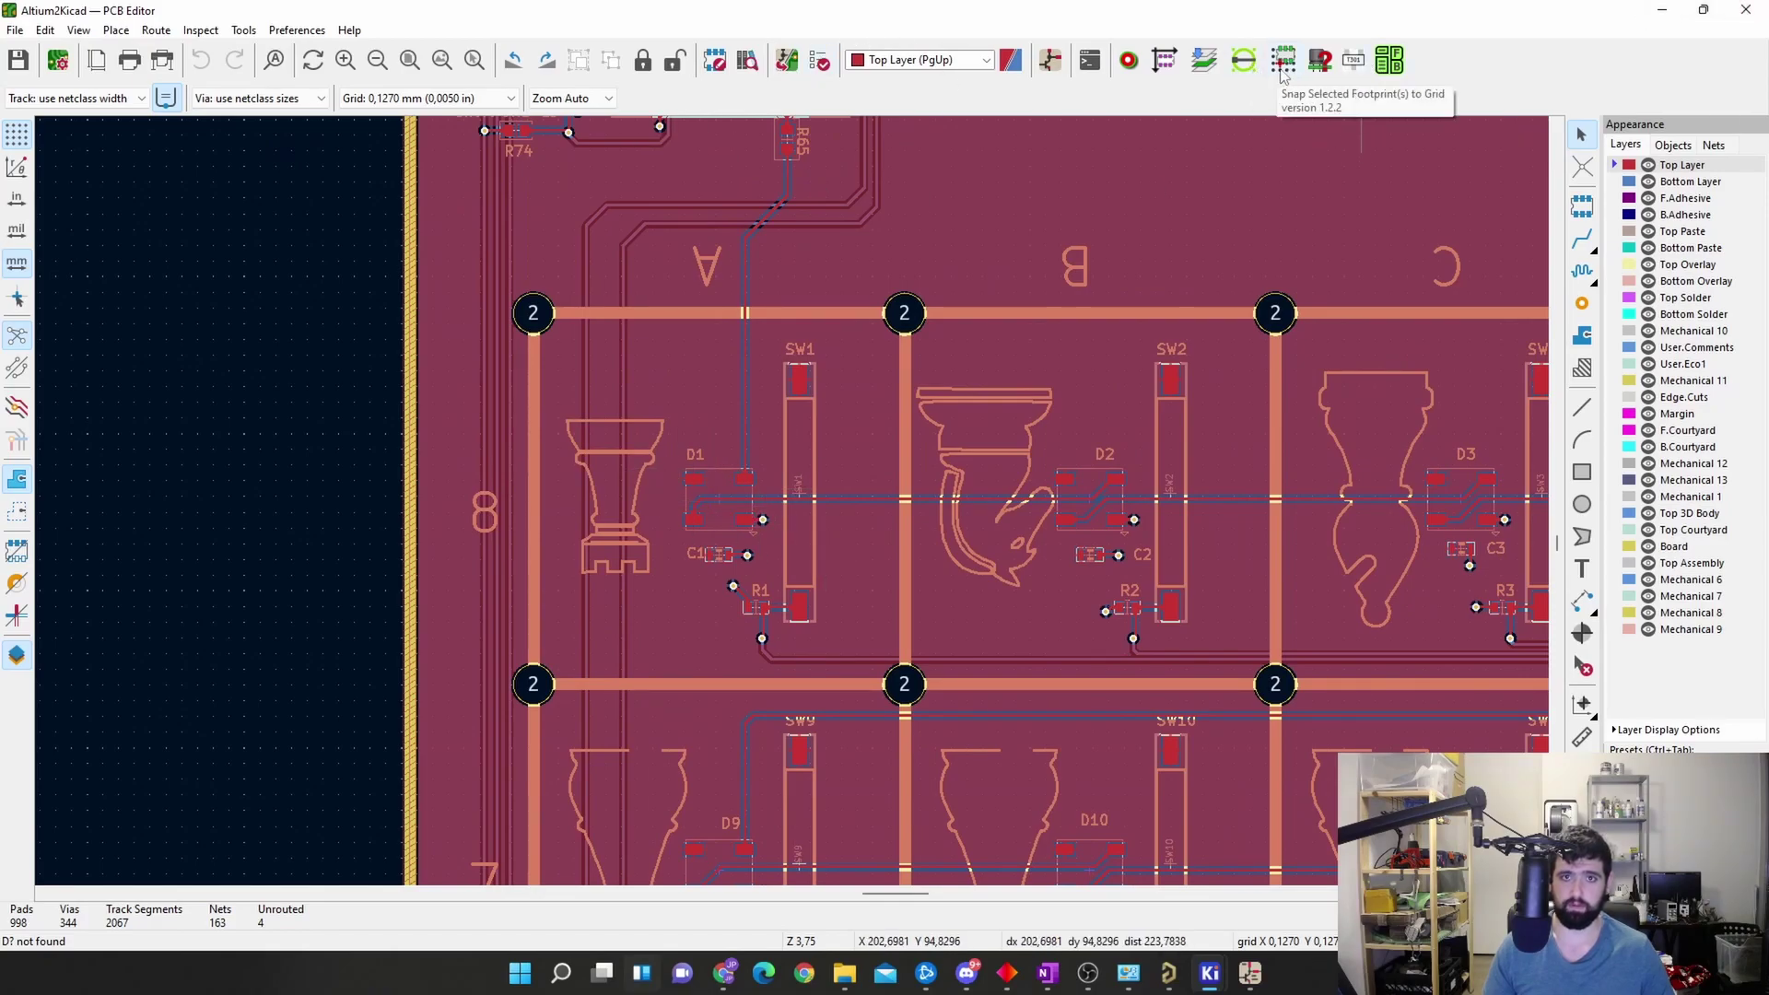
click(1049, 62)
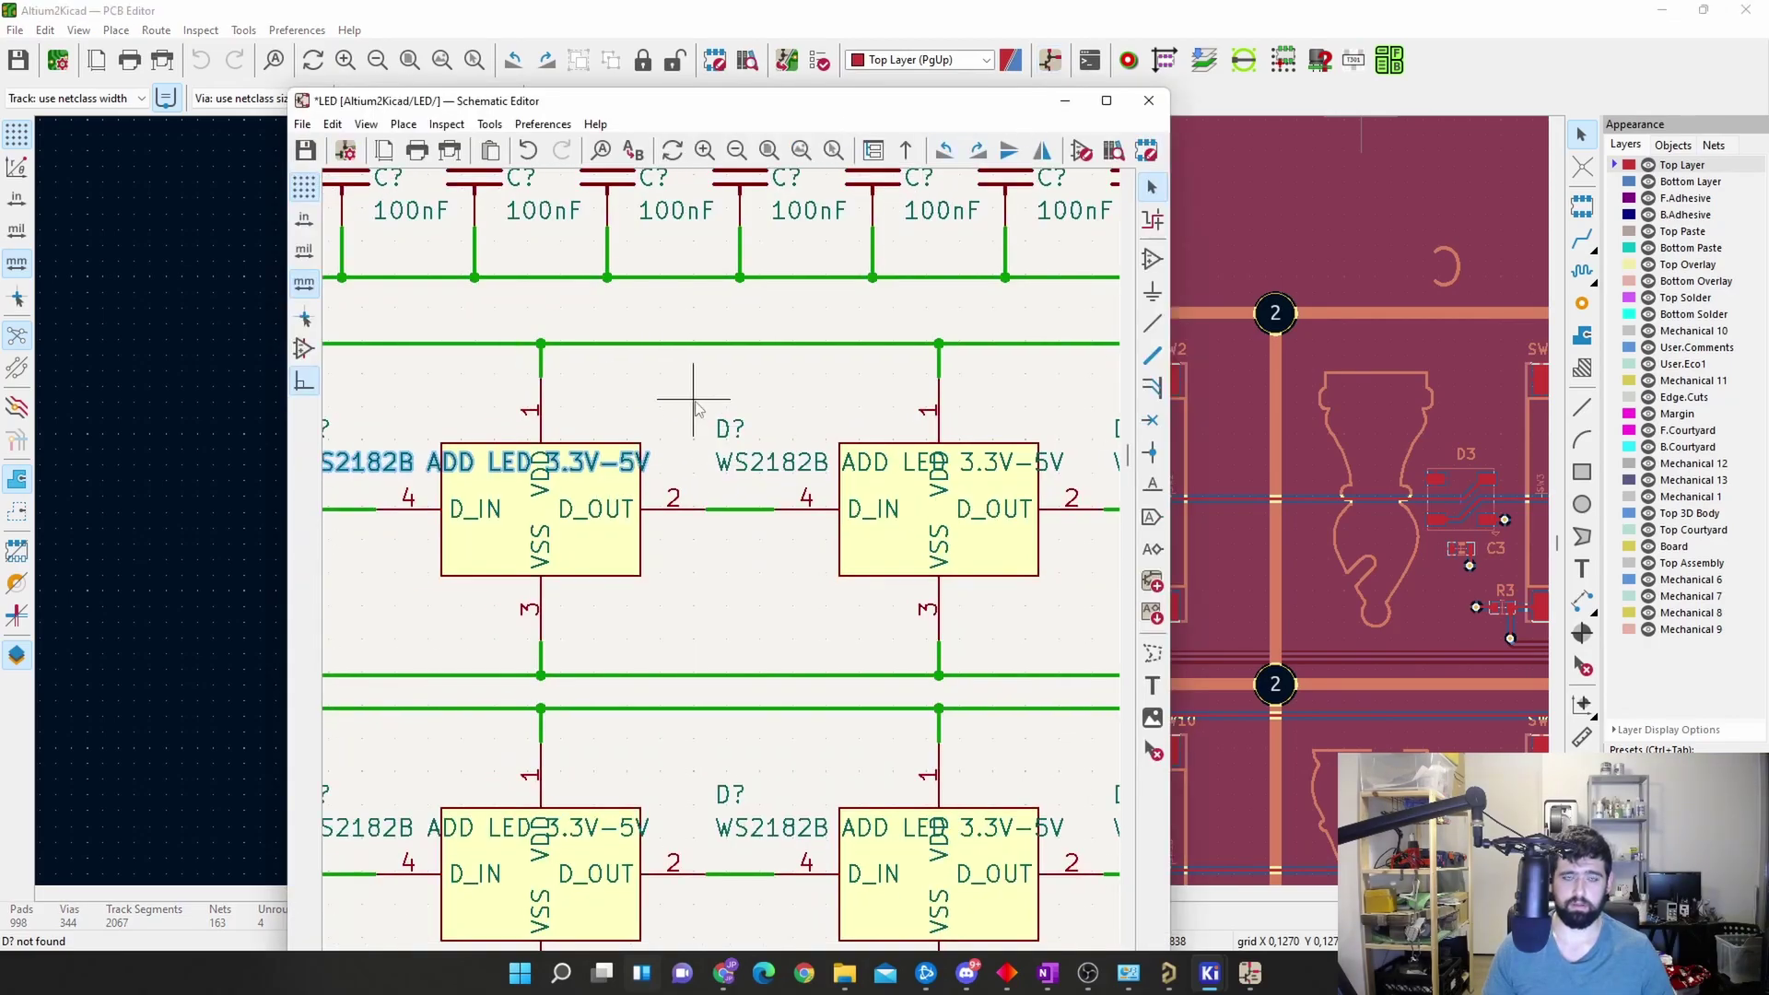
Step: Maximize the schematic editor and look over the Annotate Schematic settings without running them
click(1107, 100)
scroll(833, 452, down, 2)
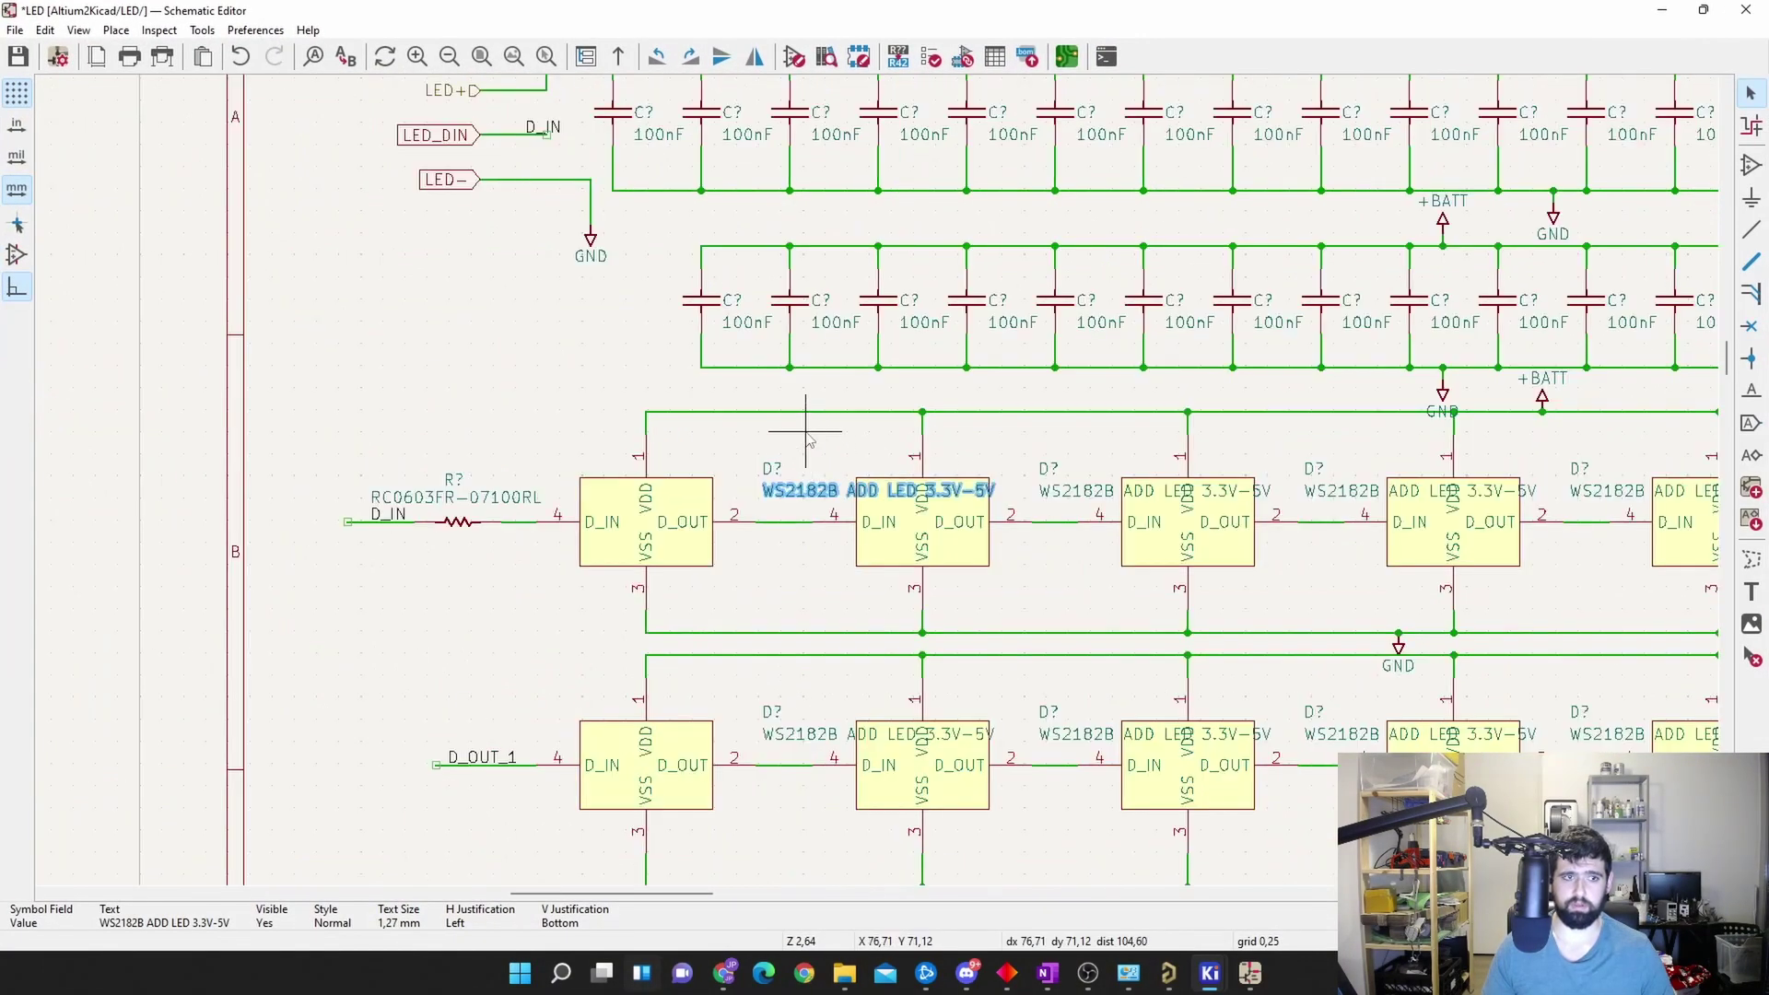
click(202, 30)
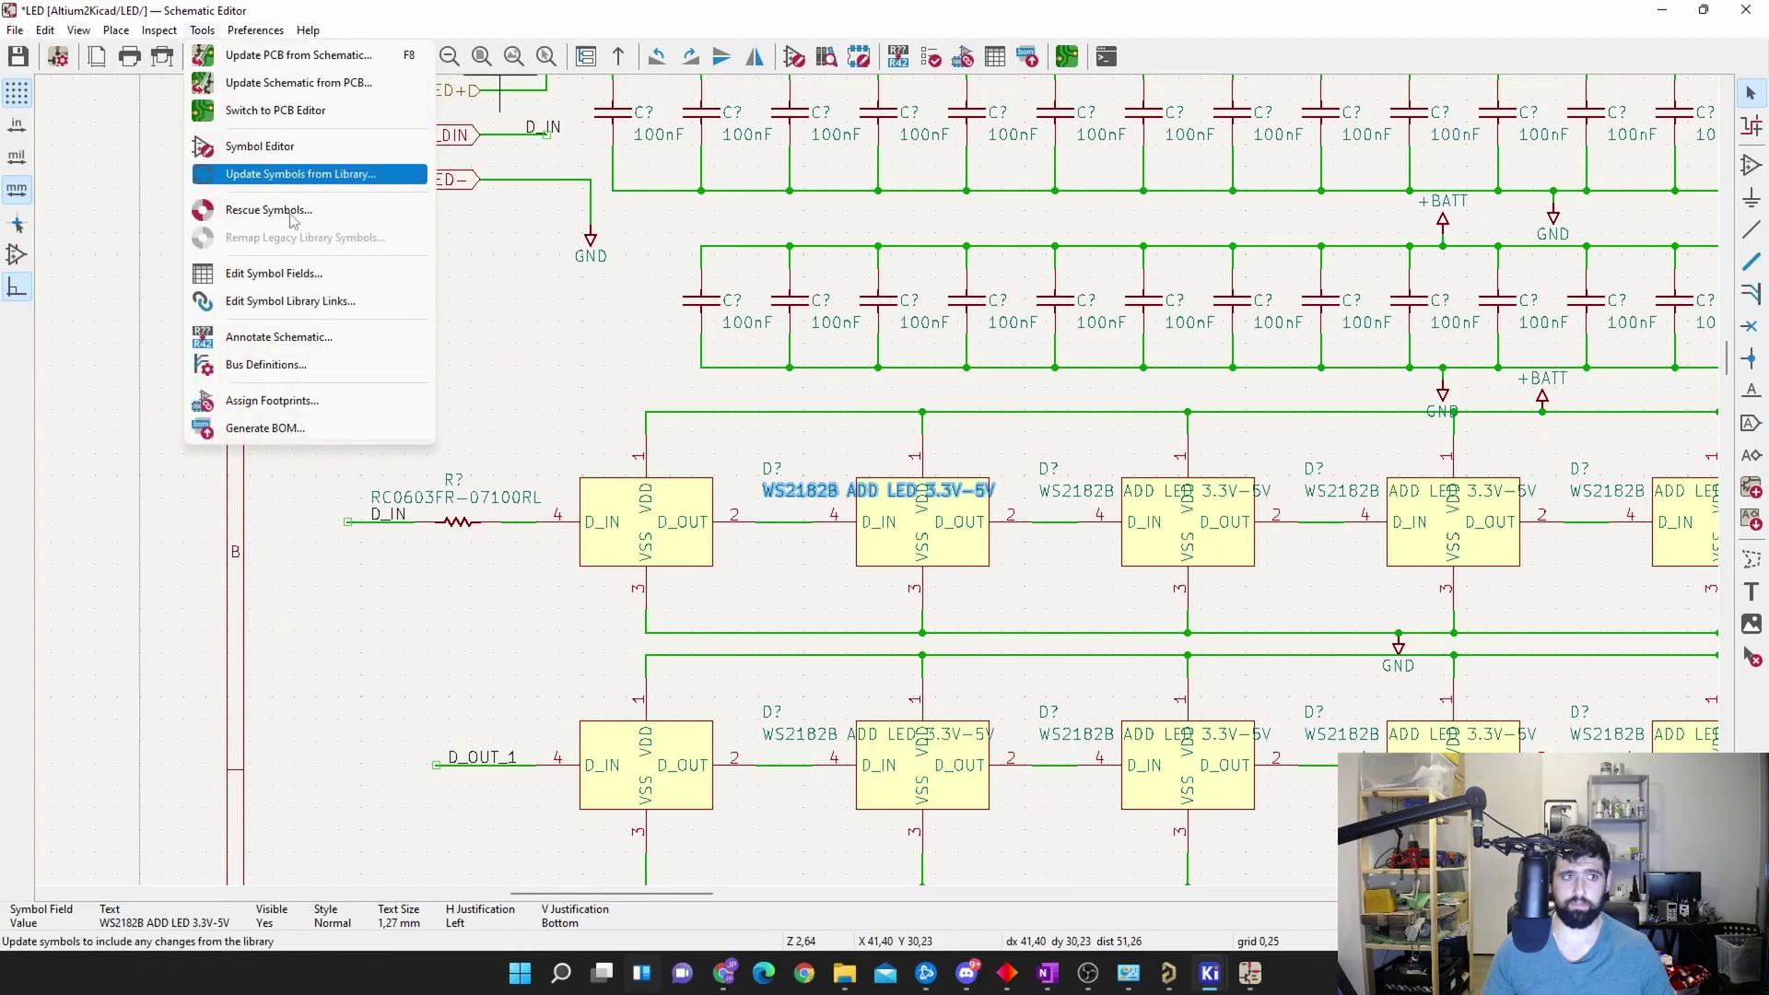
click(295, 333)
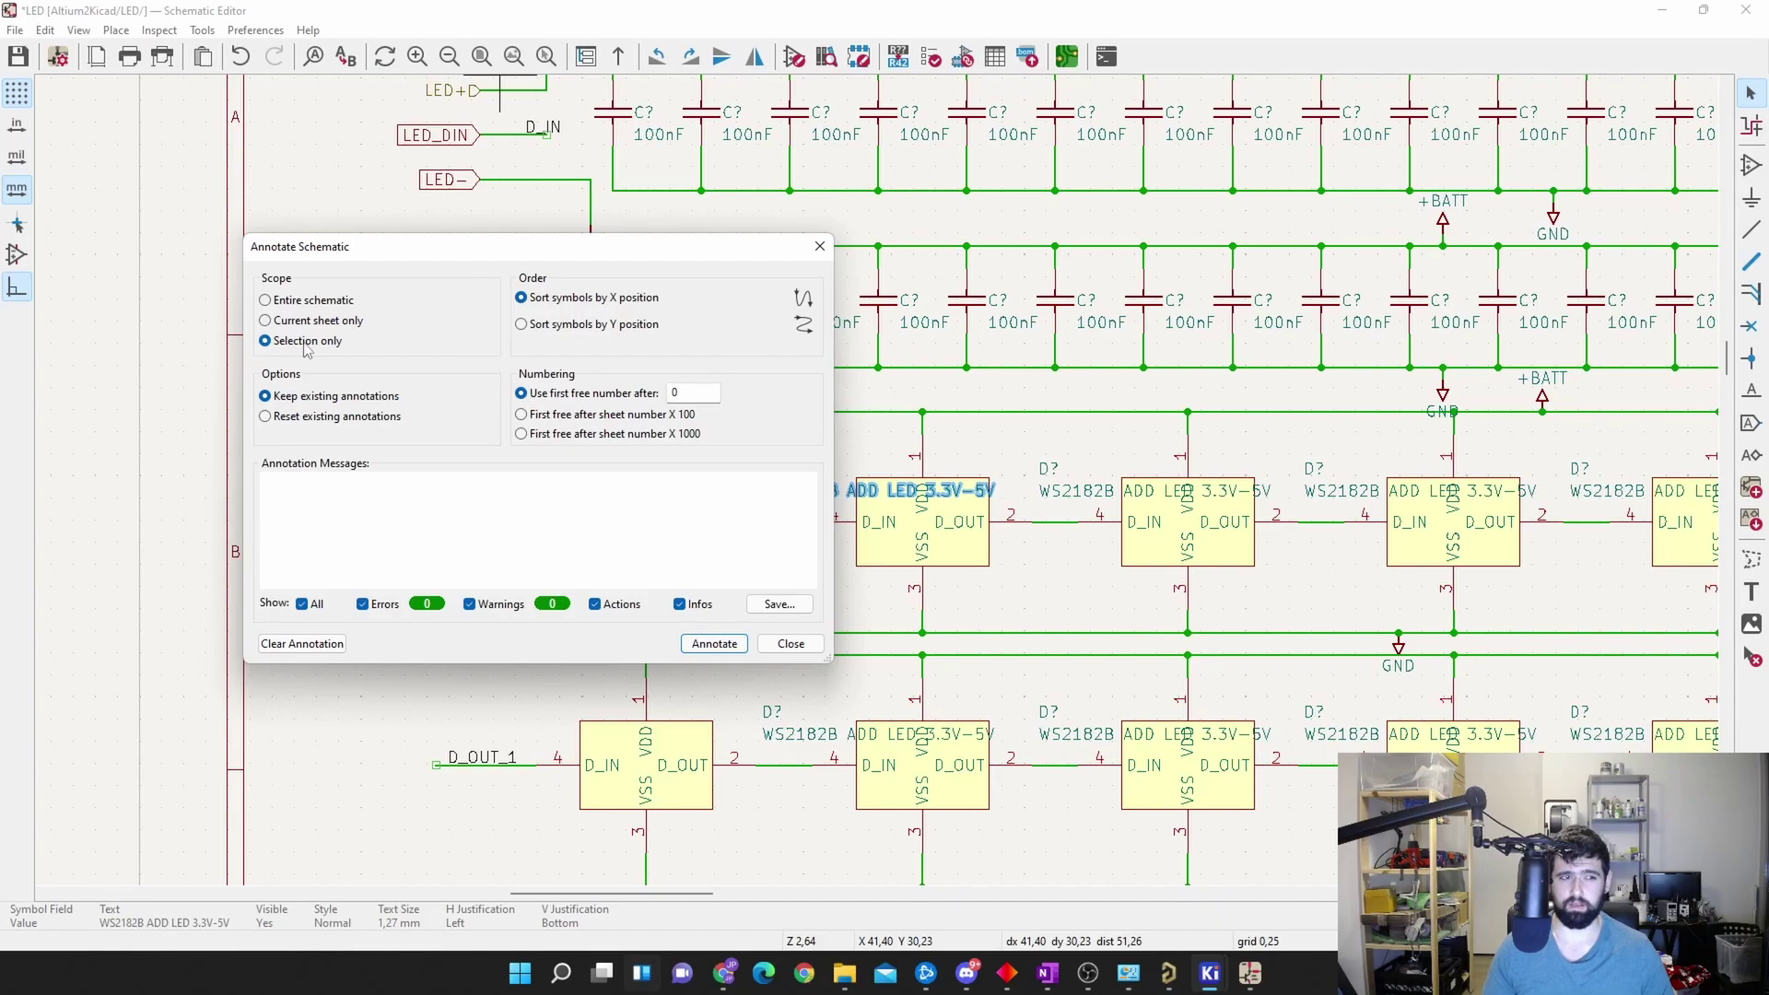
click(819, 246)
Step: Annotate the four selected top-row LEDs with reference numbers
click(689, 498)
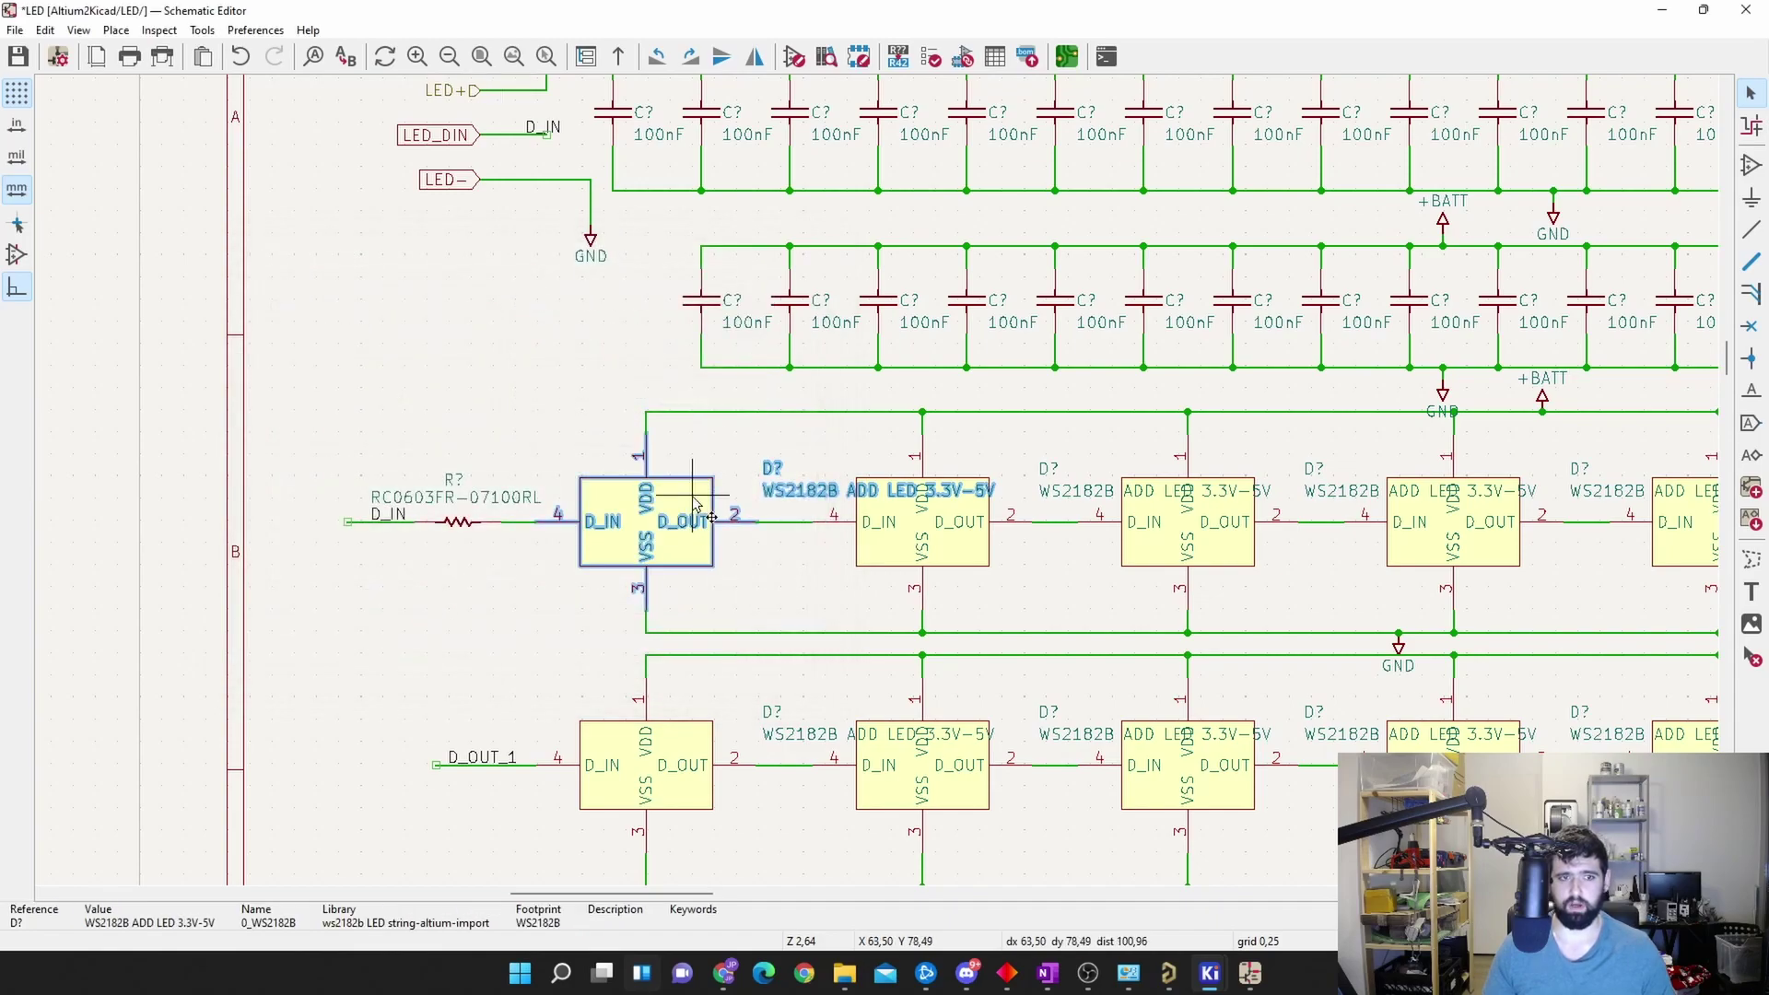
shift+click(986, 569)
shift+click(1247, 568)
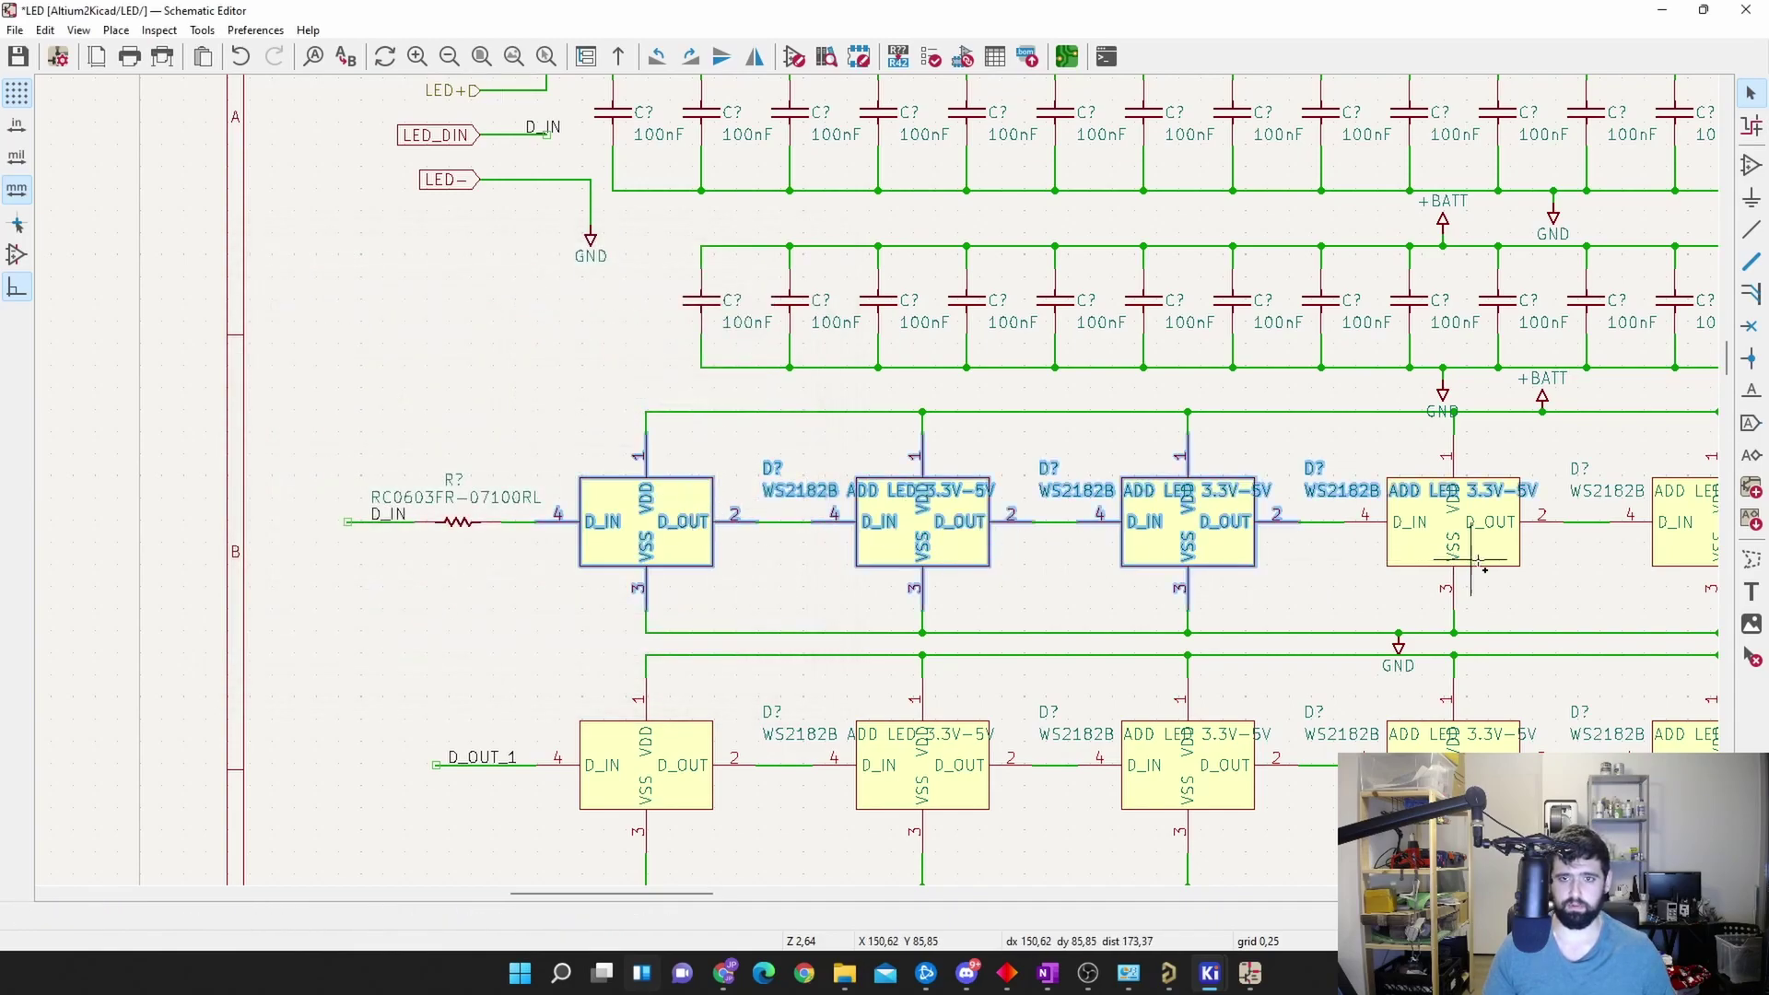
shift+click(1479, 562)
click(201, 30)
click(285, 336)
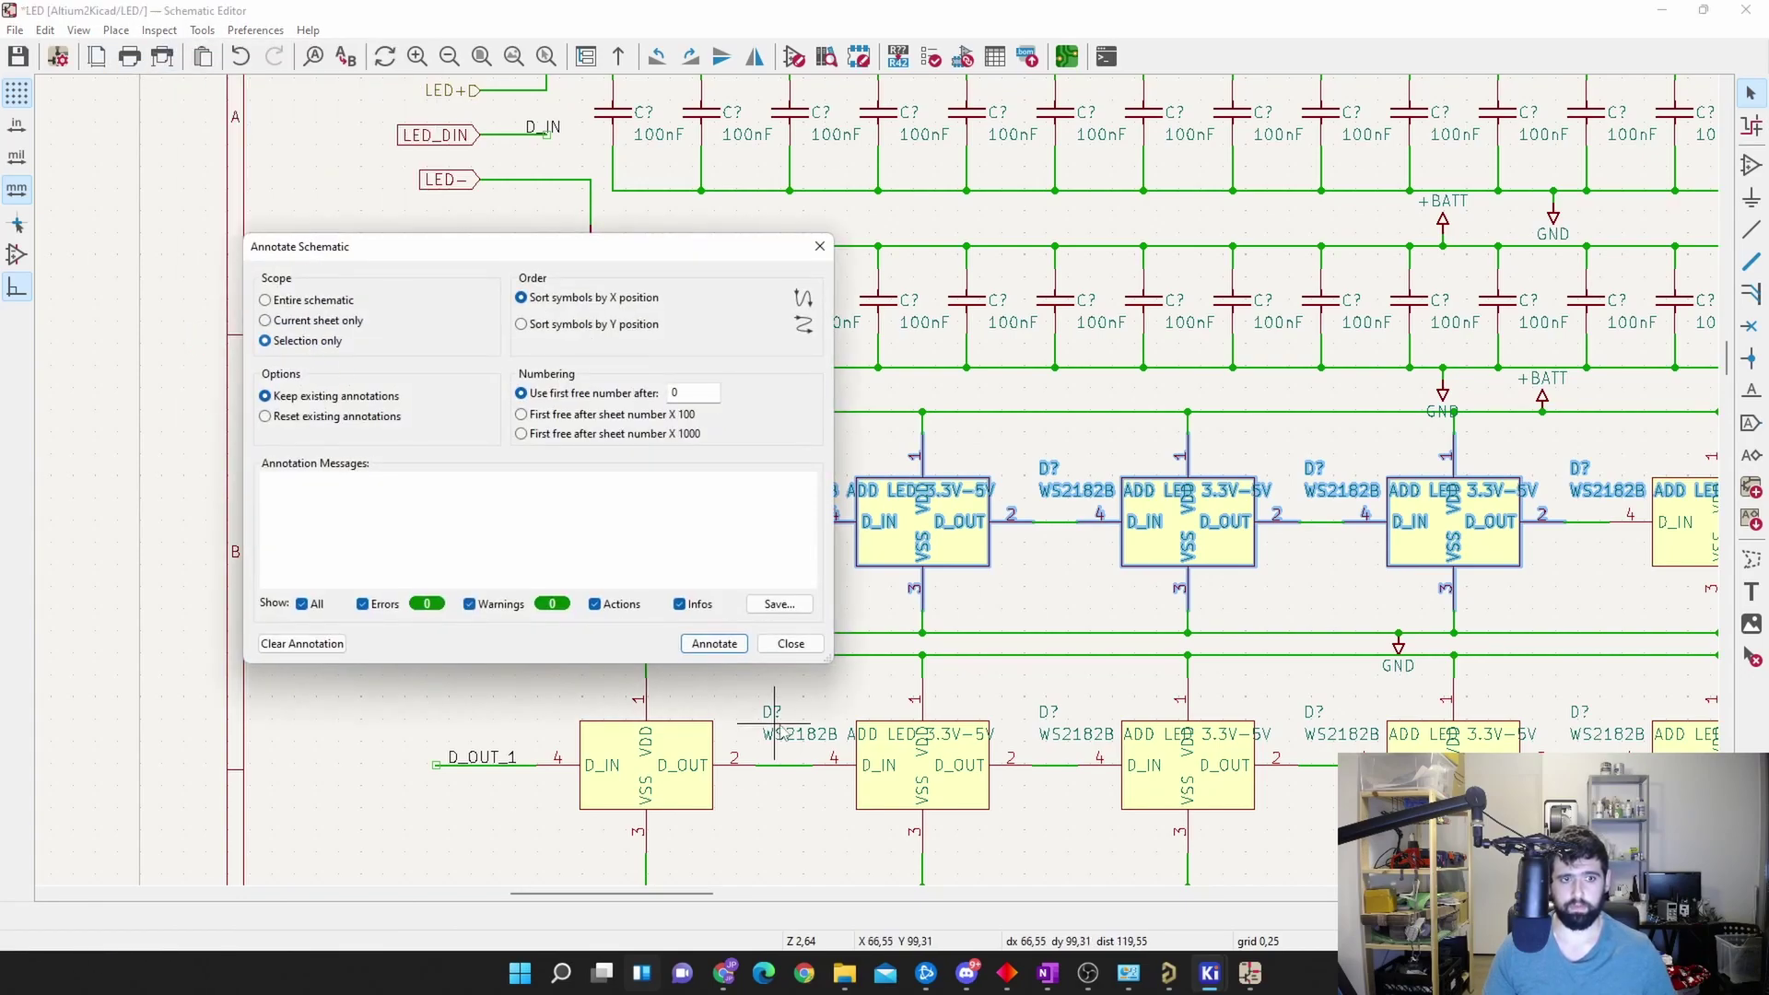
click(714, 643)
click(790, 643)
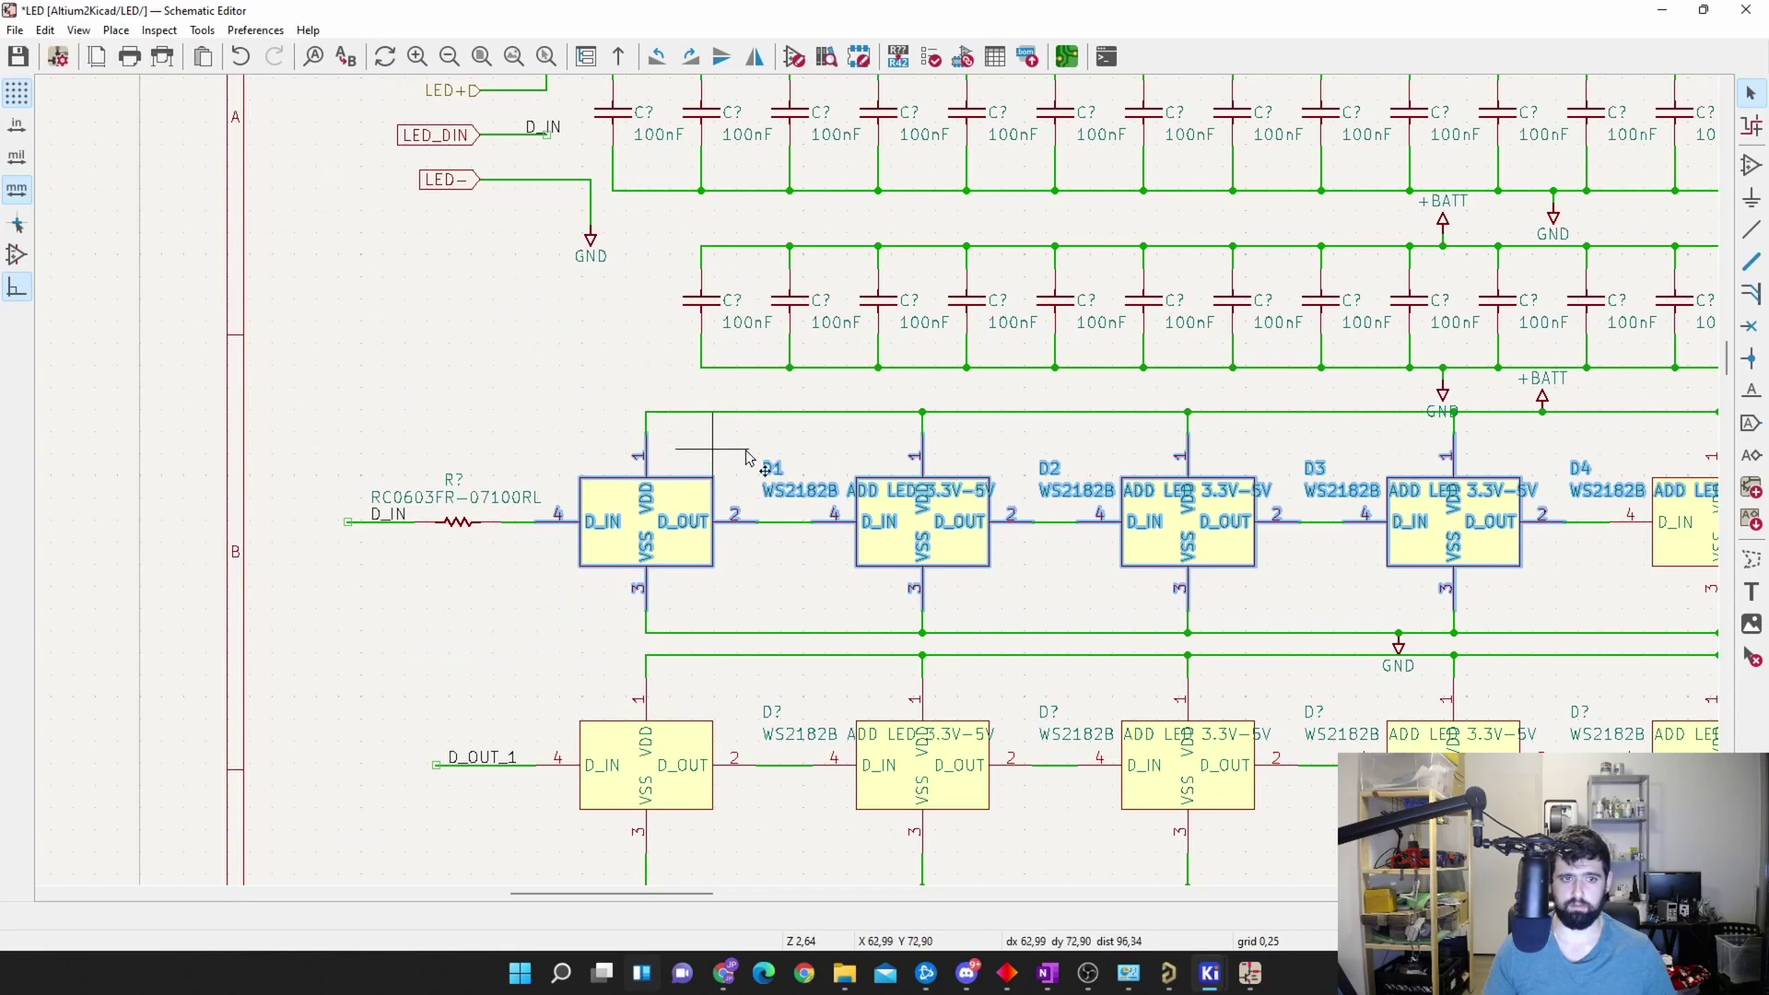
Step: Compare the LED sheet with the LED footprints on the board layout, columns D to F
scroll(1294, 470, down, 4)
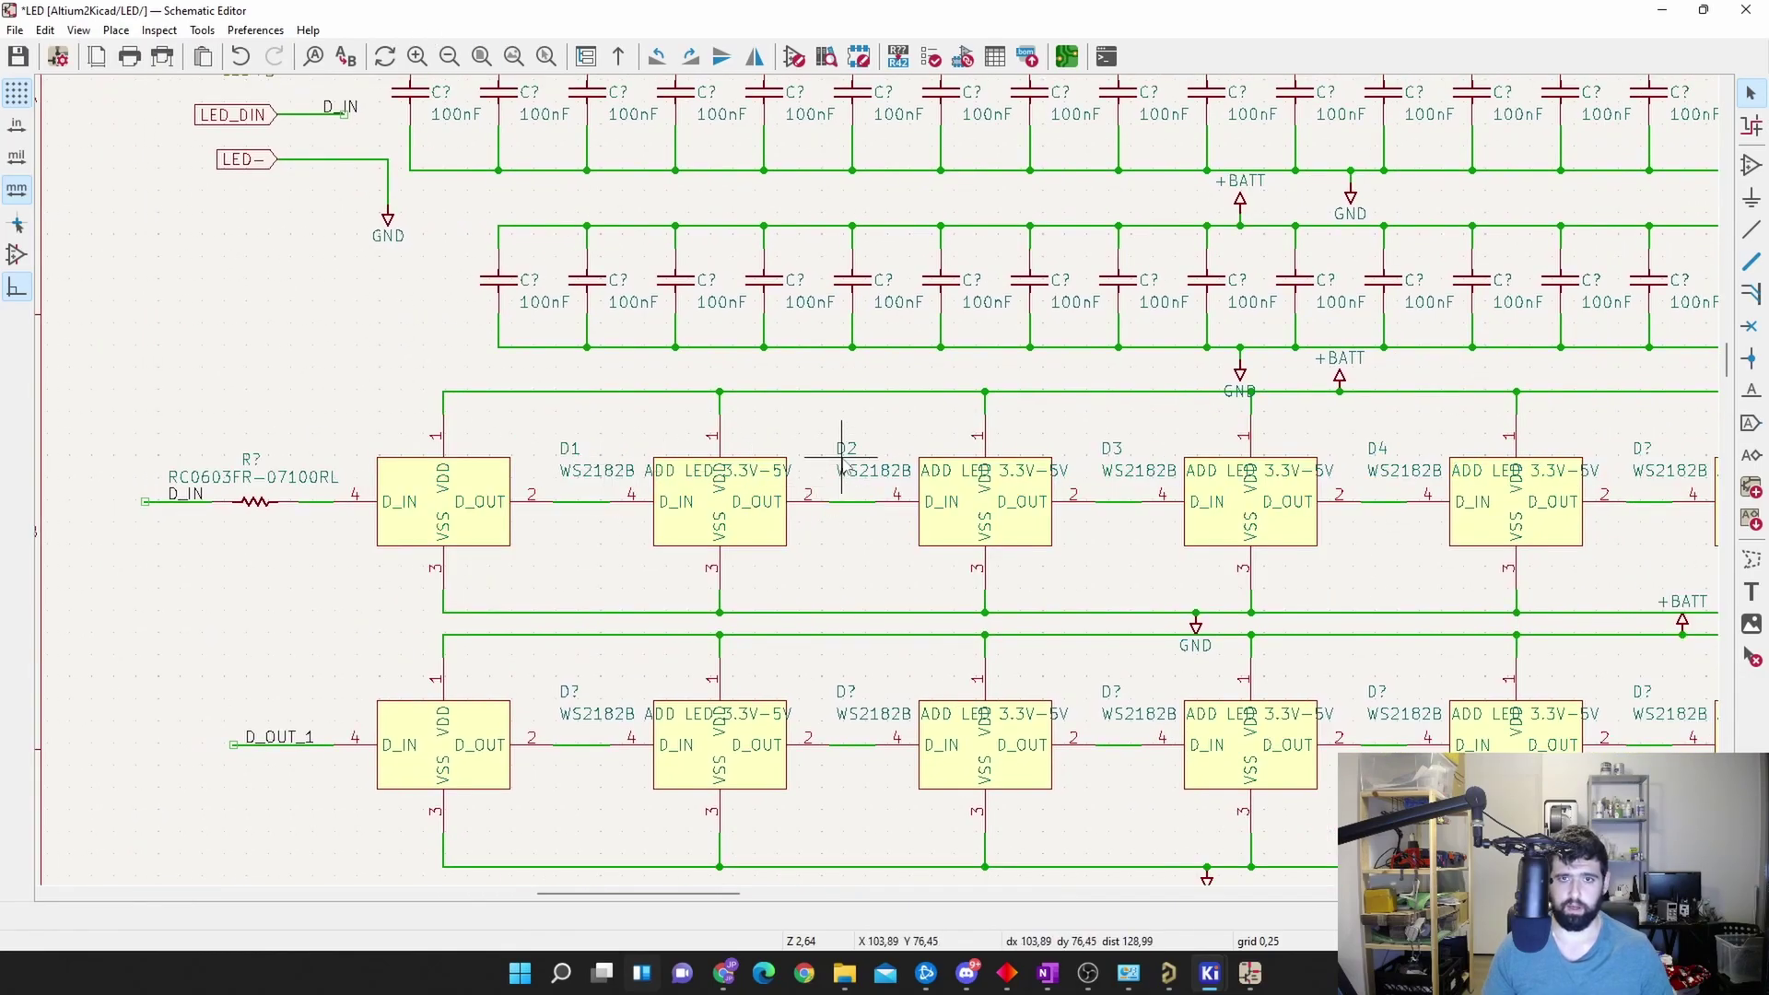
scroll(873, 426, right, 3)
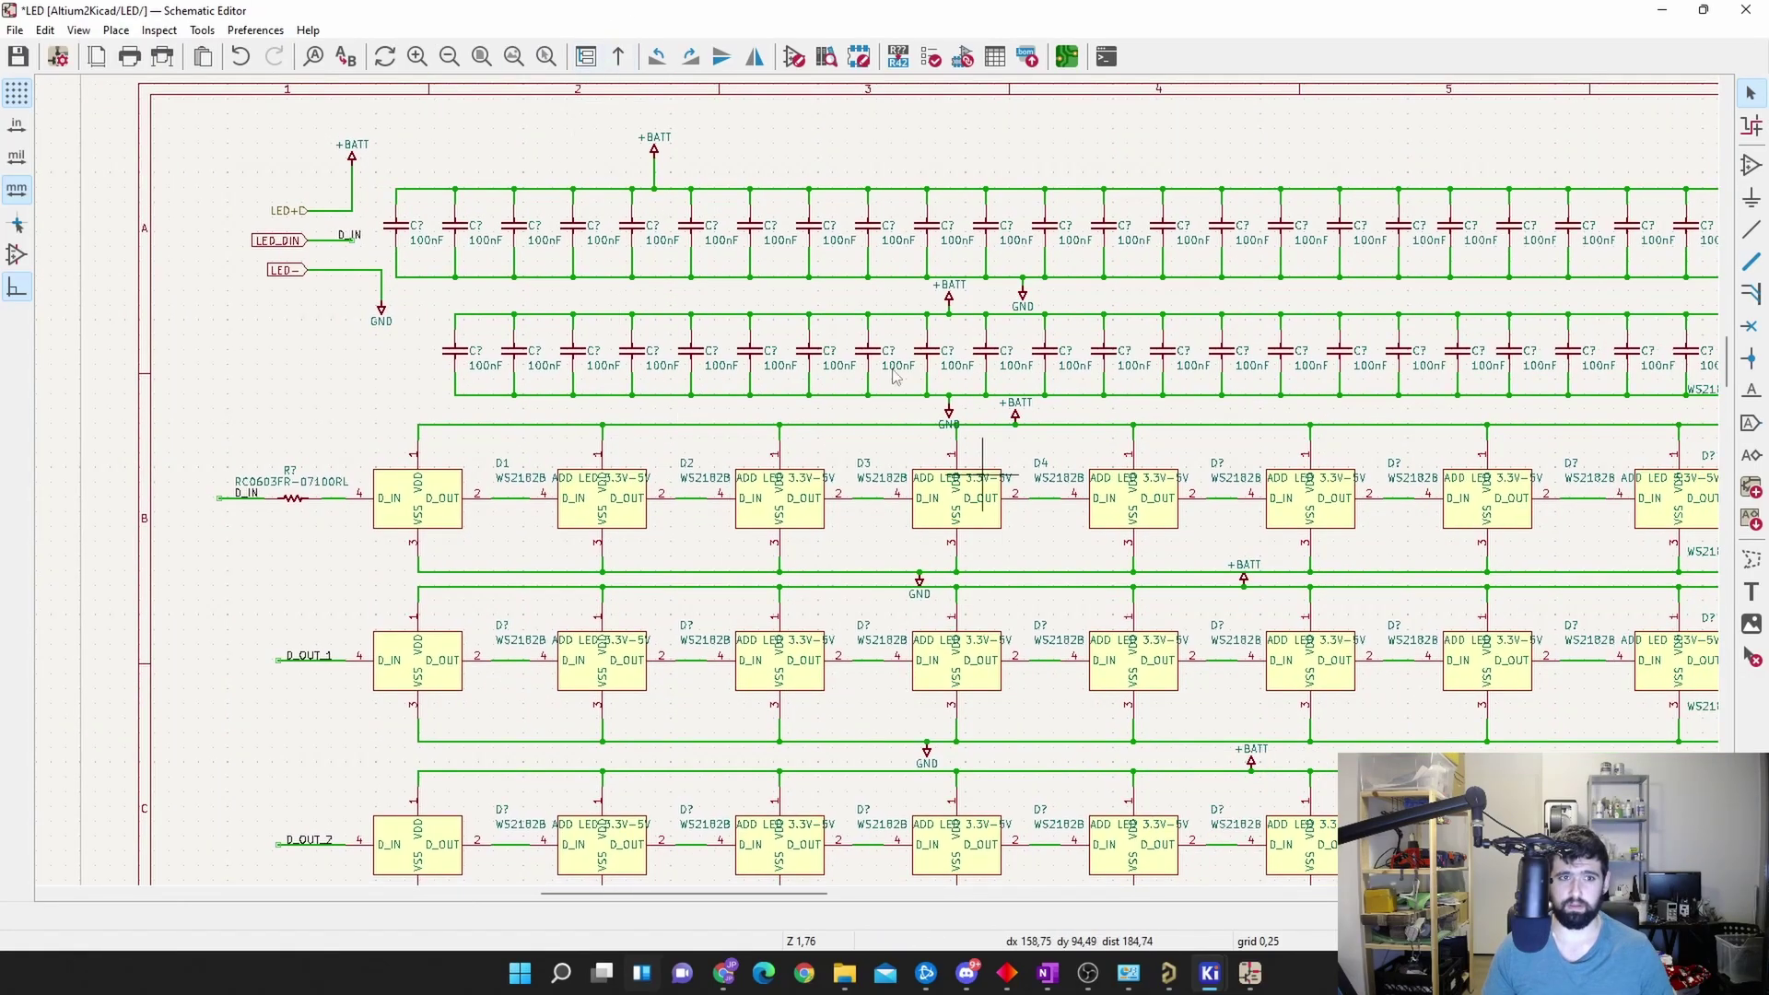
click(621, 58)
double_click(845, 478)
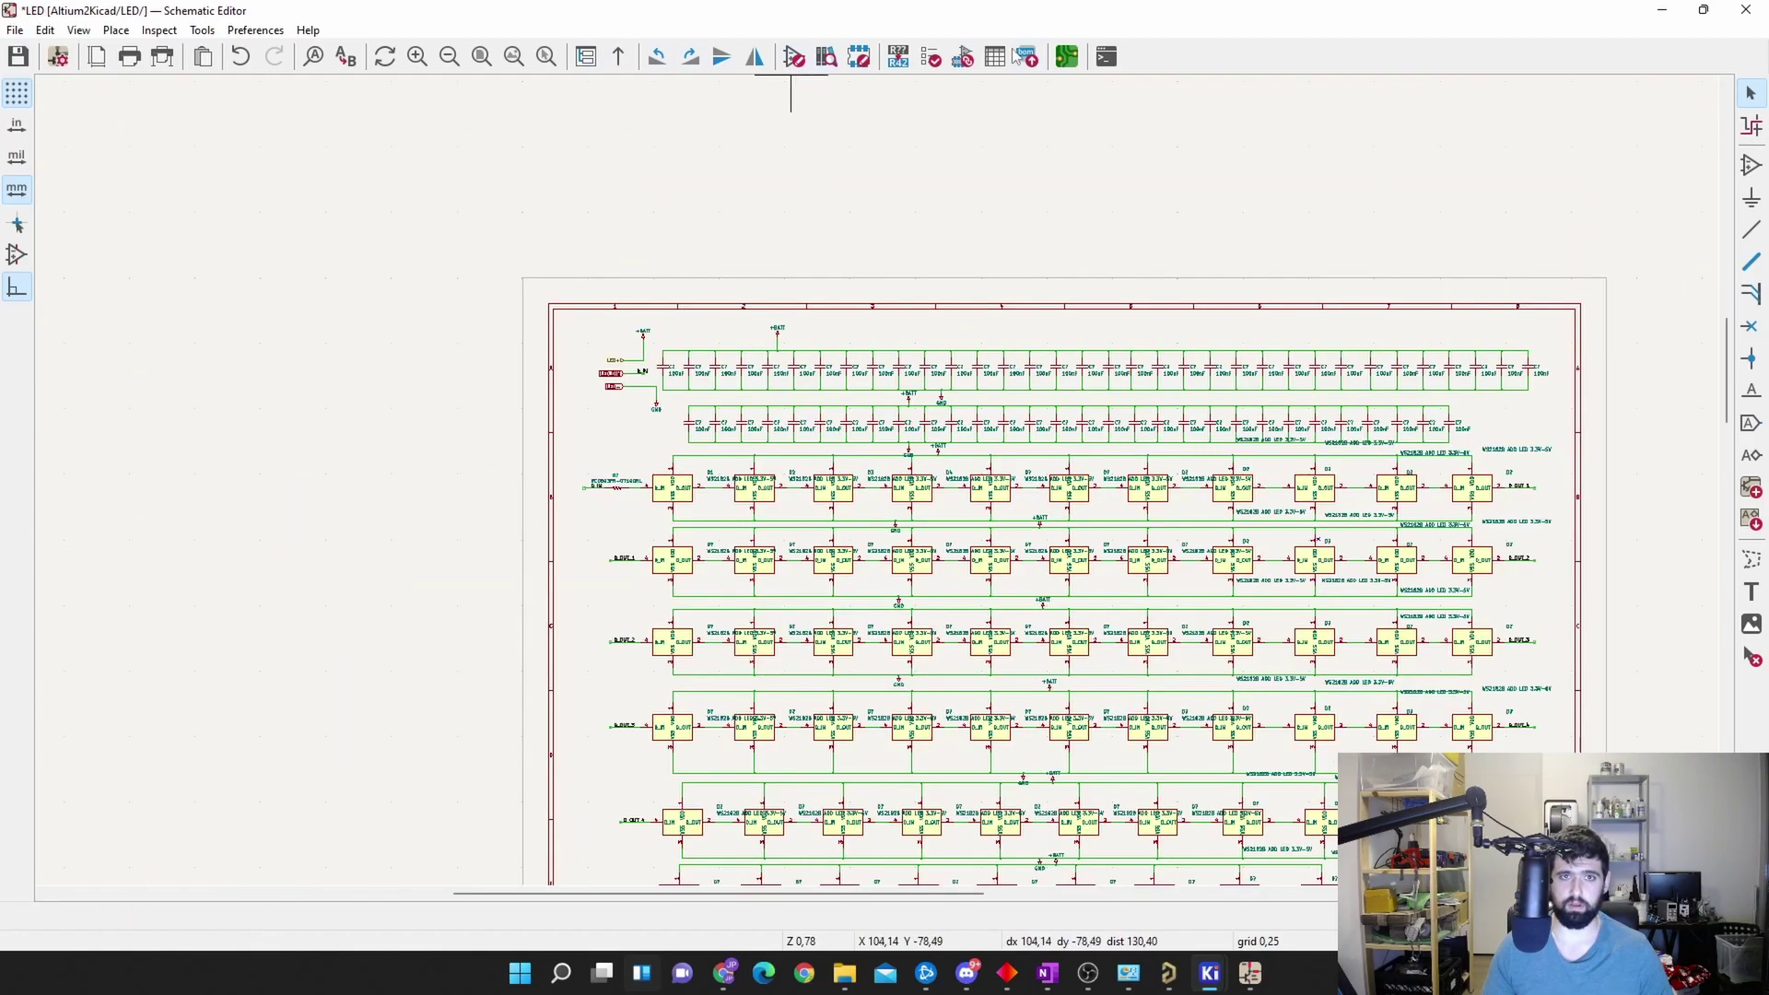
click(1065, 57)
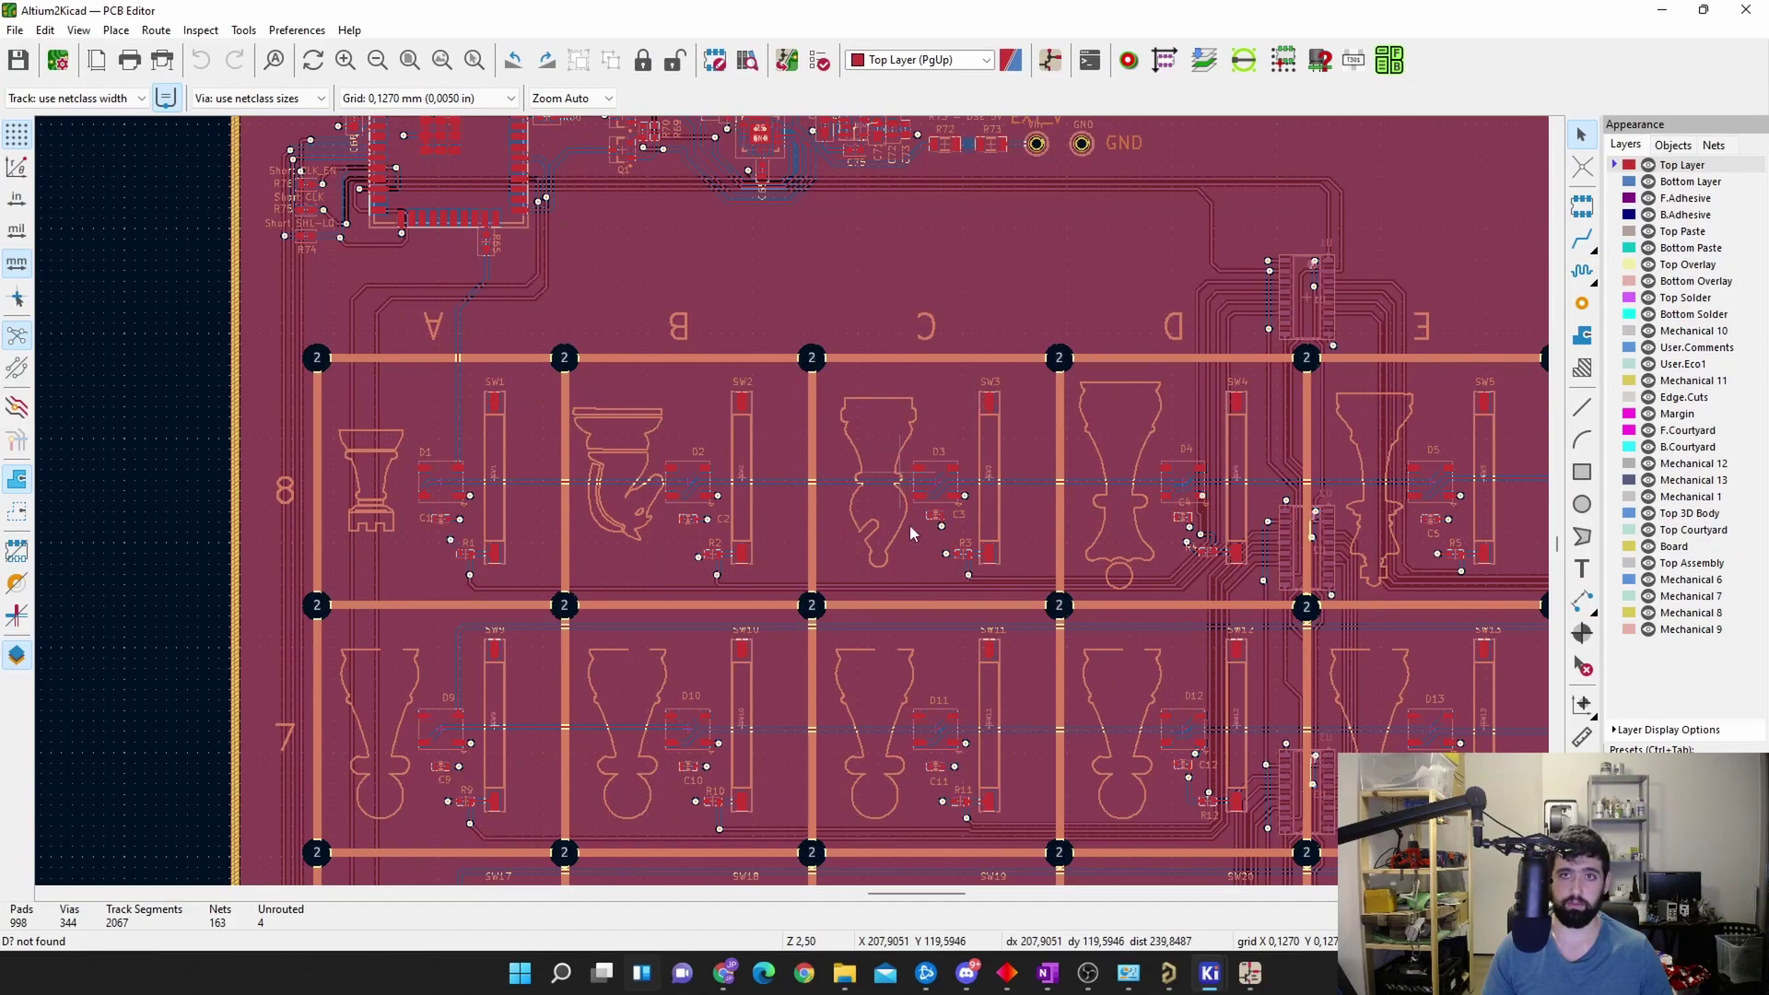
middle_drag(938, 542, 794, 557)
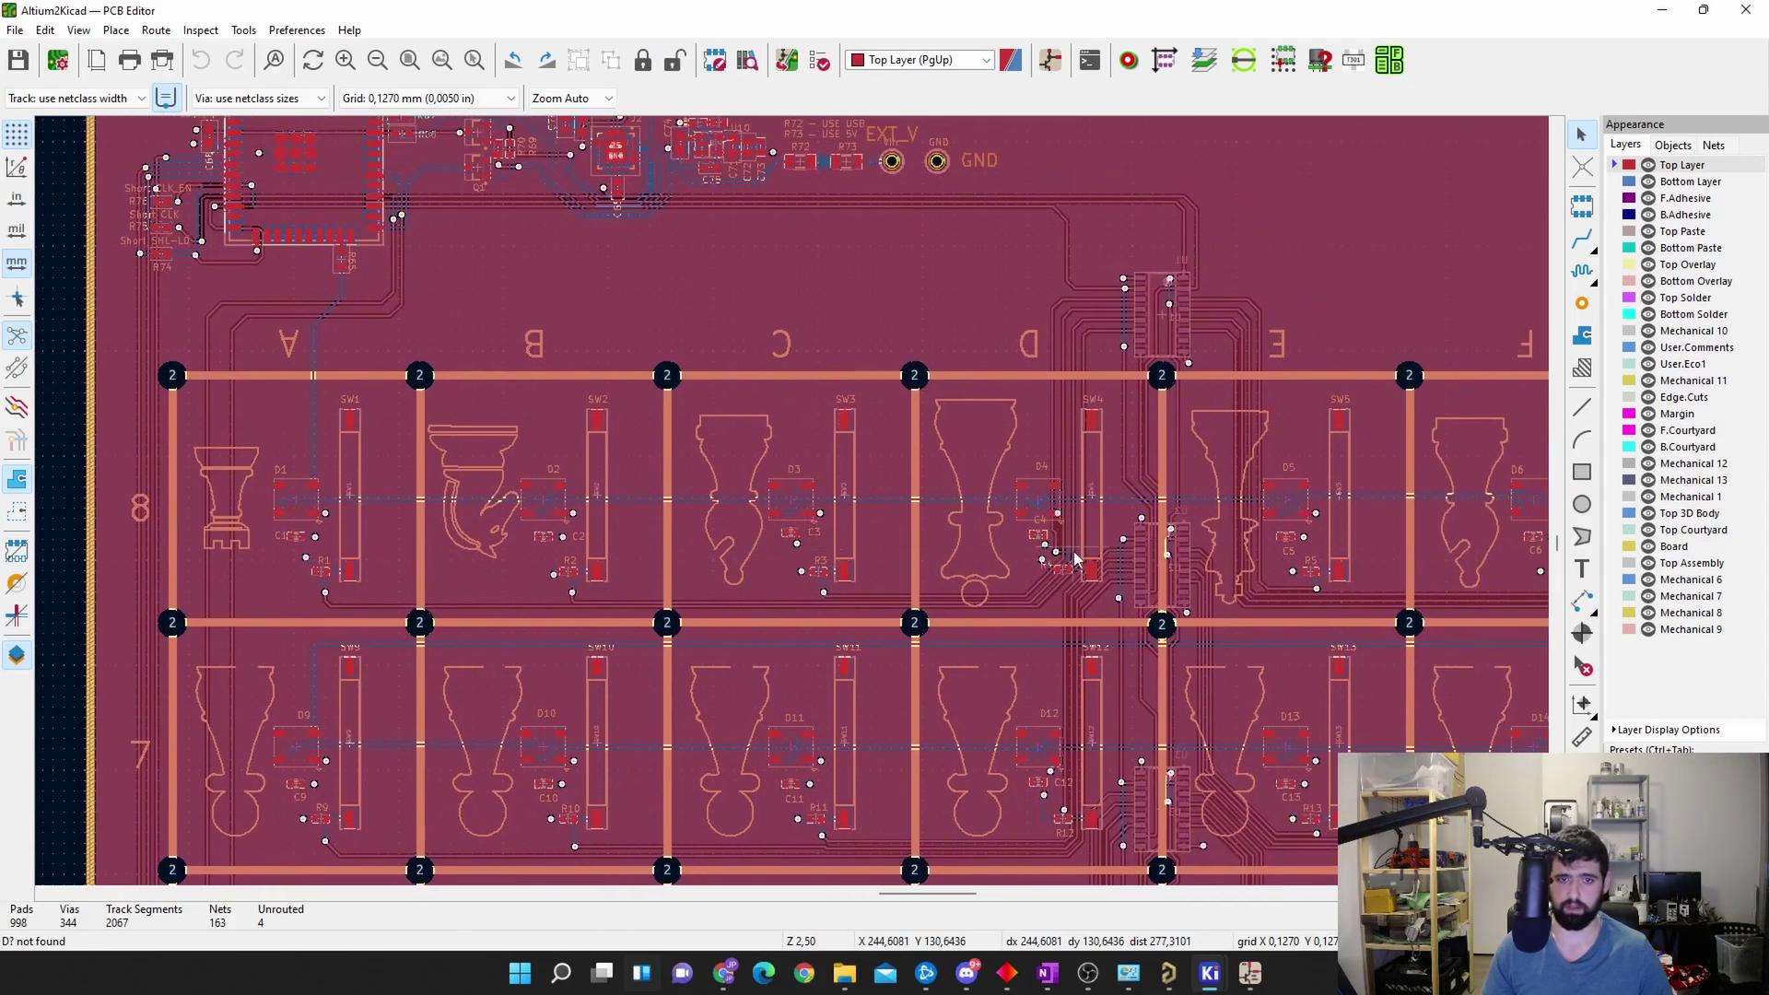
middle_drag(1068, 553, 967, 587)
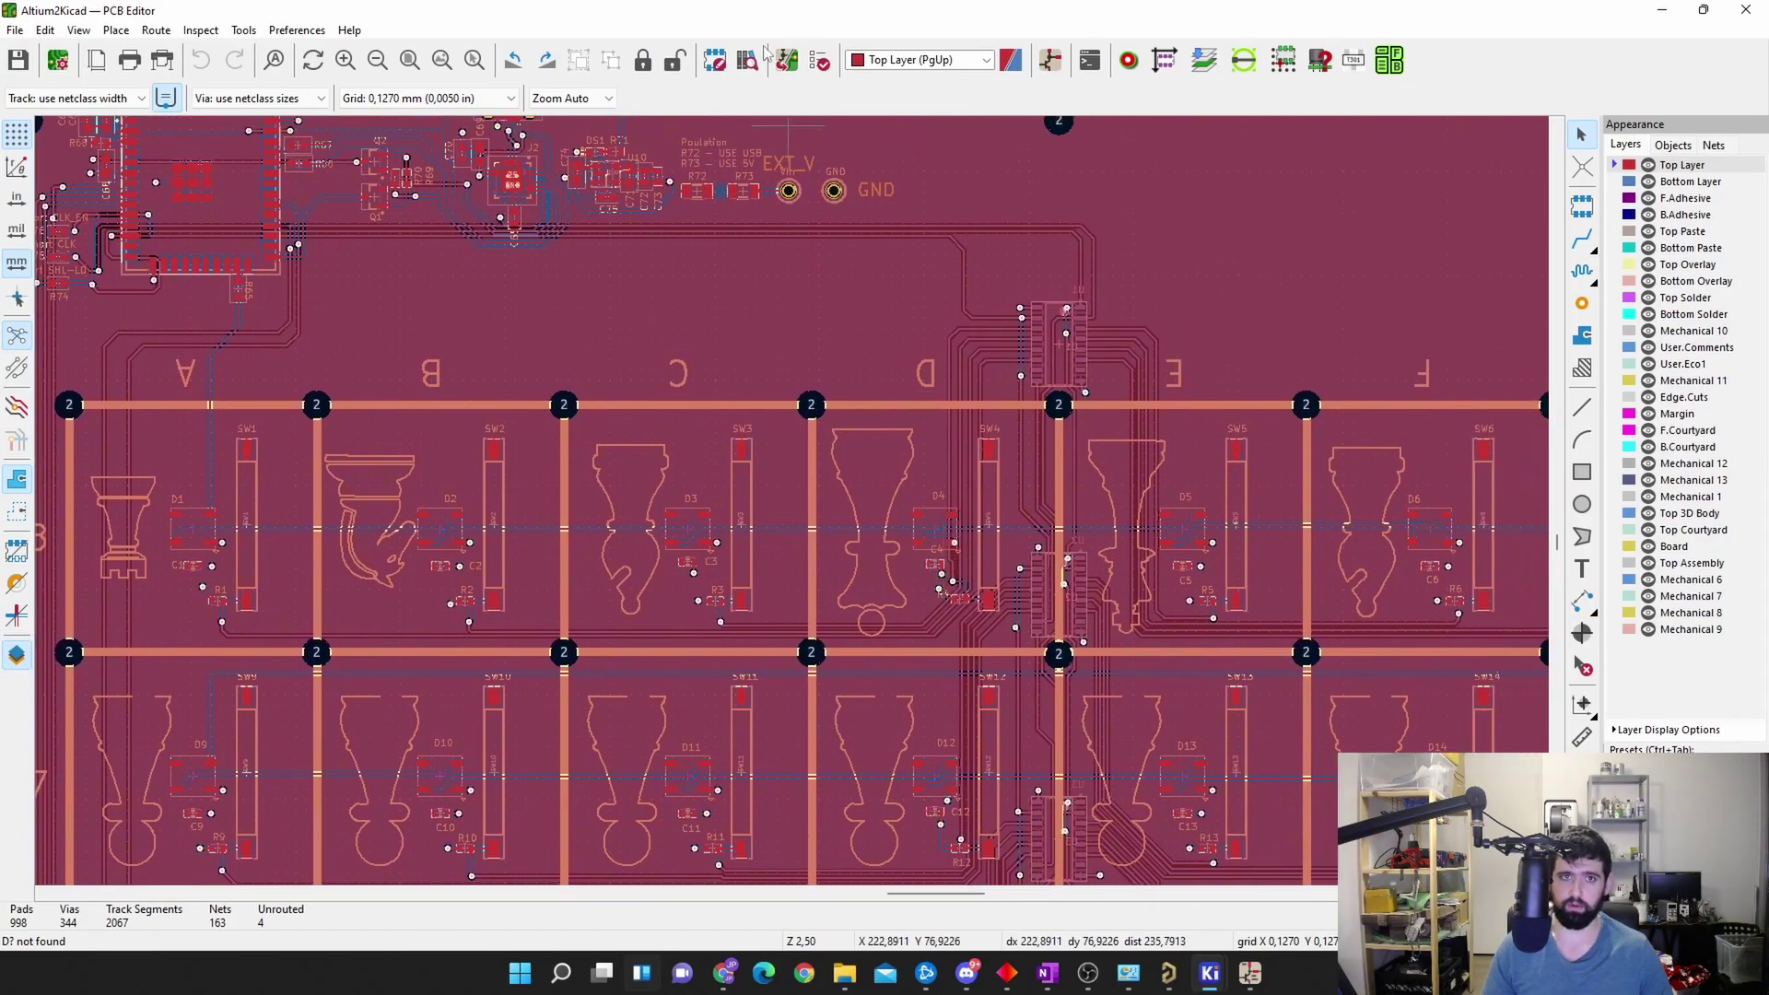
click(1051, 61)
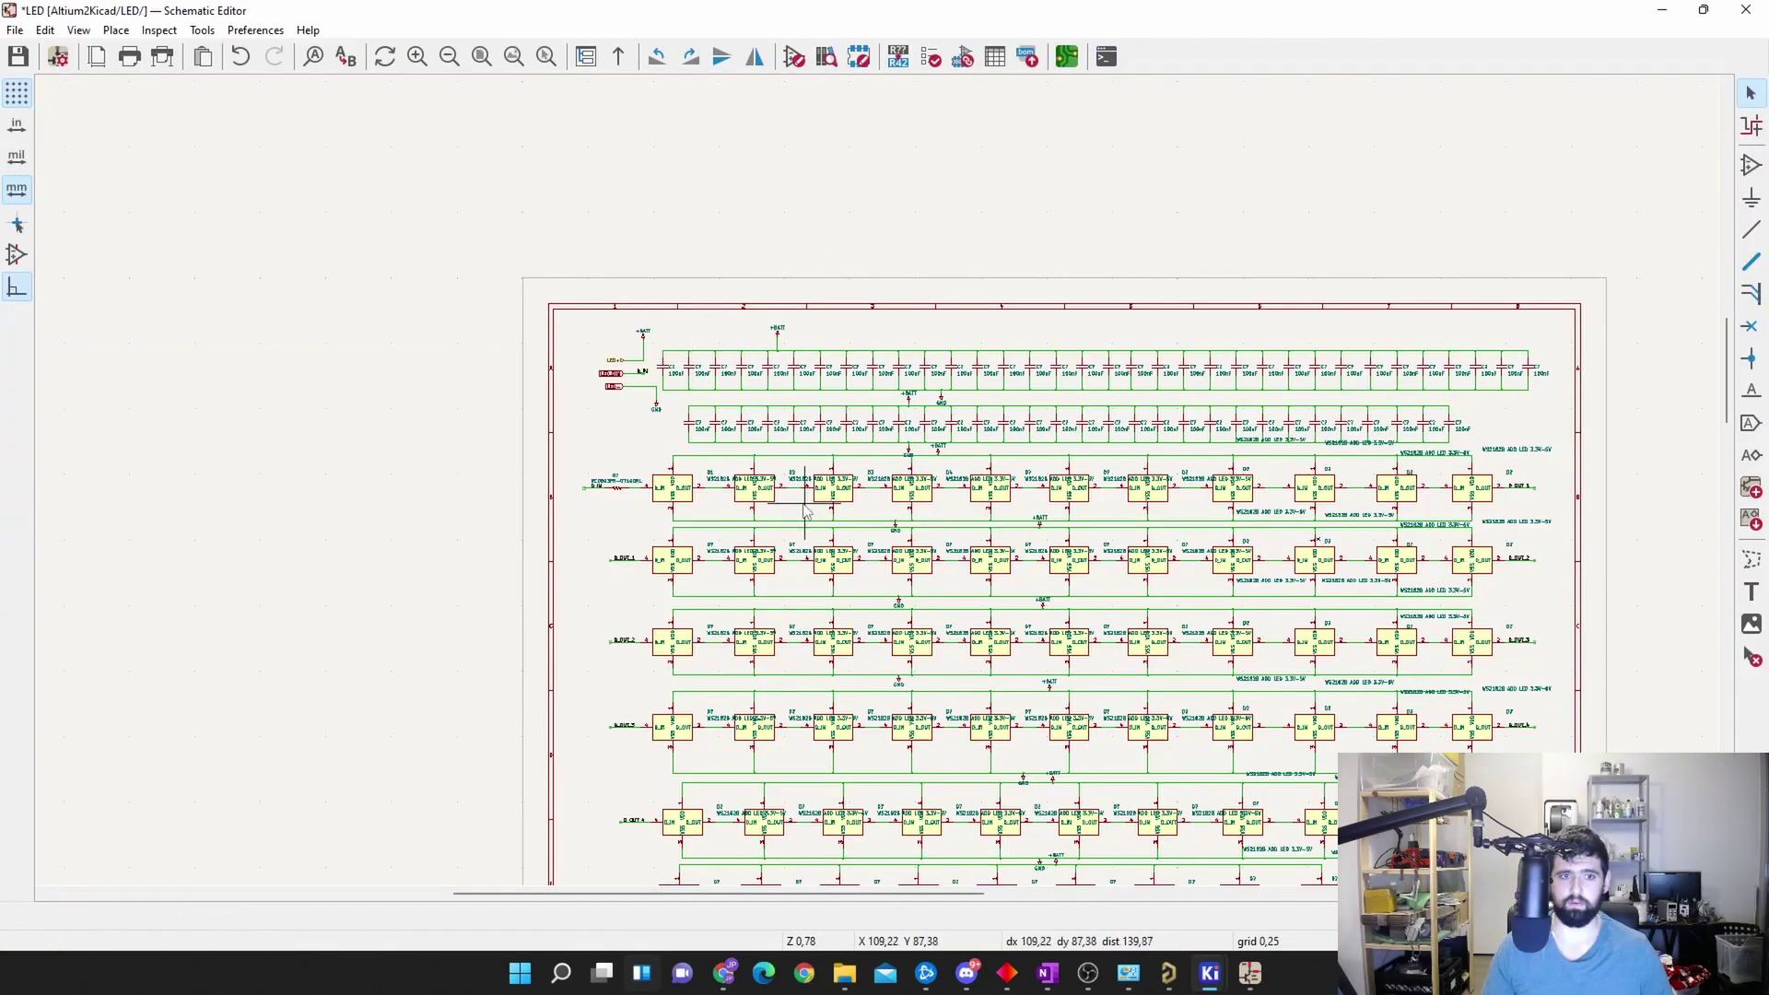
Step: Annotate the entire schematic so the LEDs become D1–D64 and the resistor R1
click(201, 31)
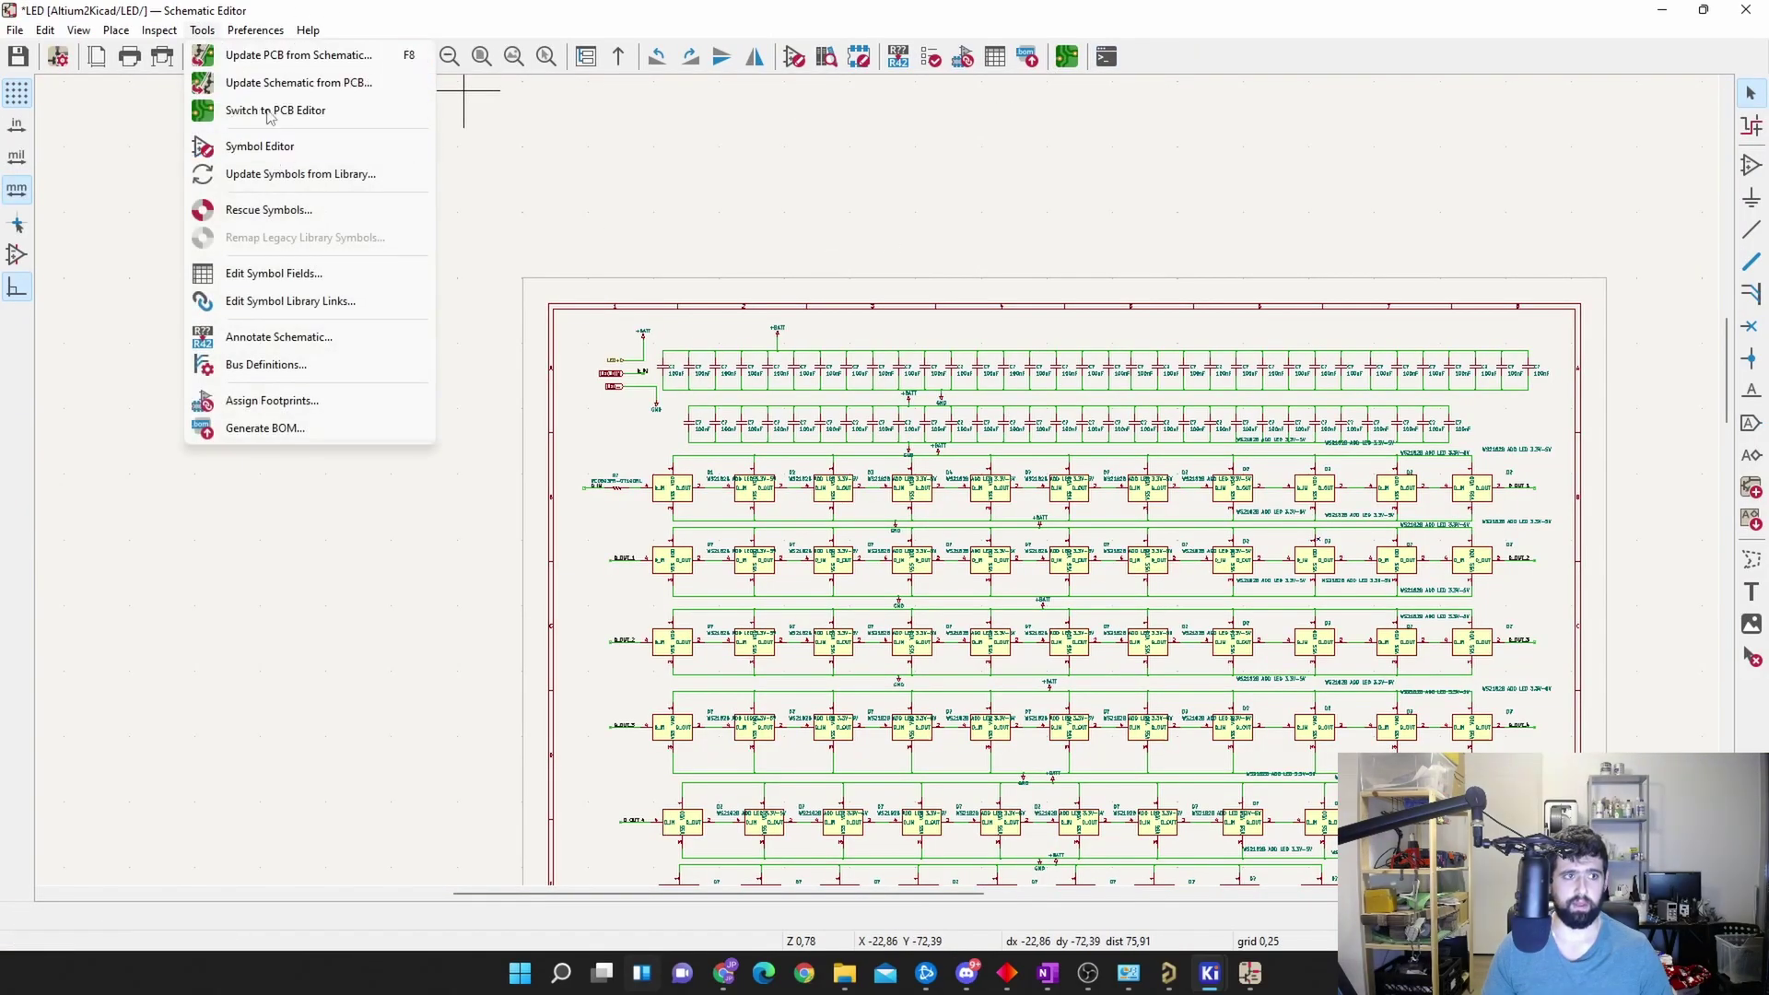
click(313, 334)
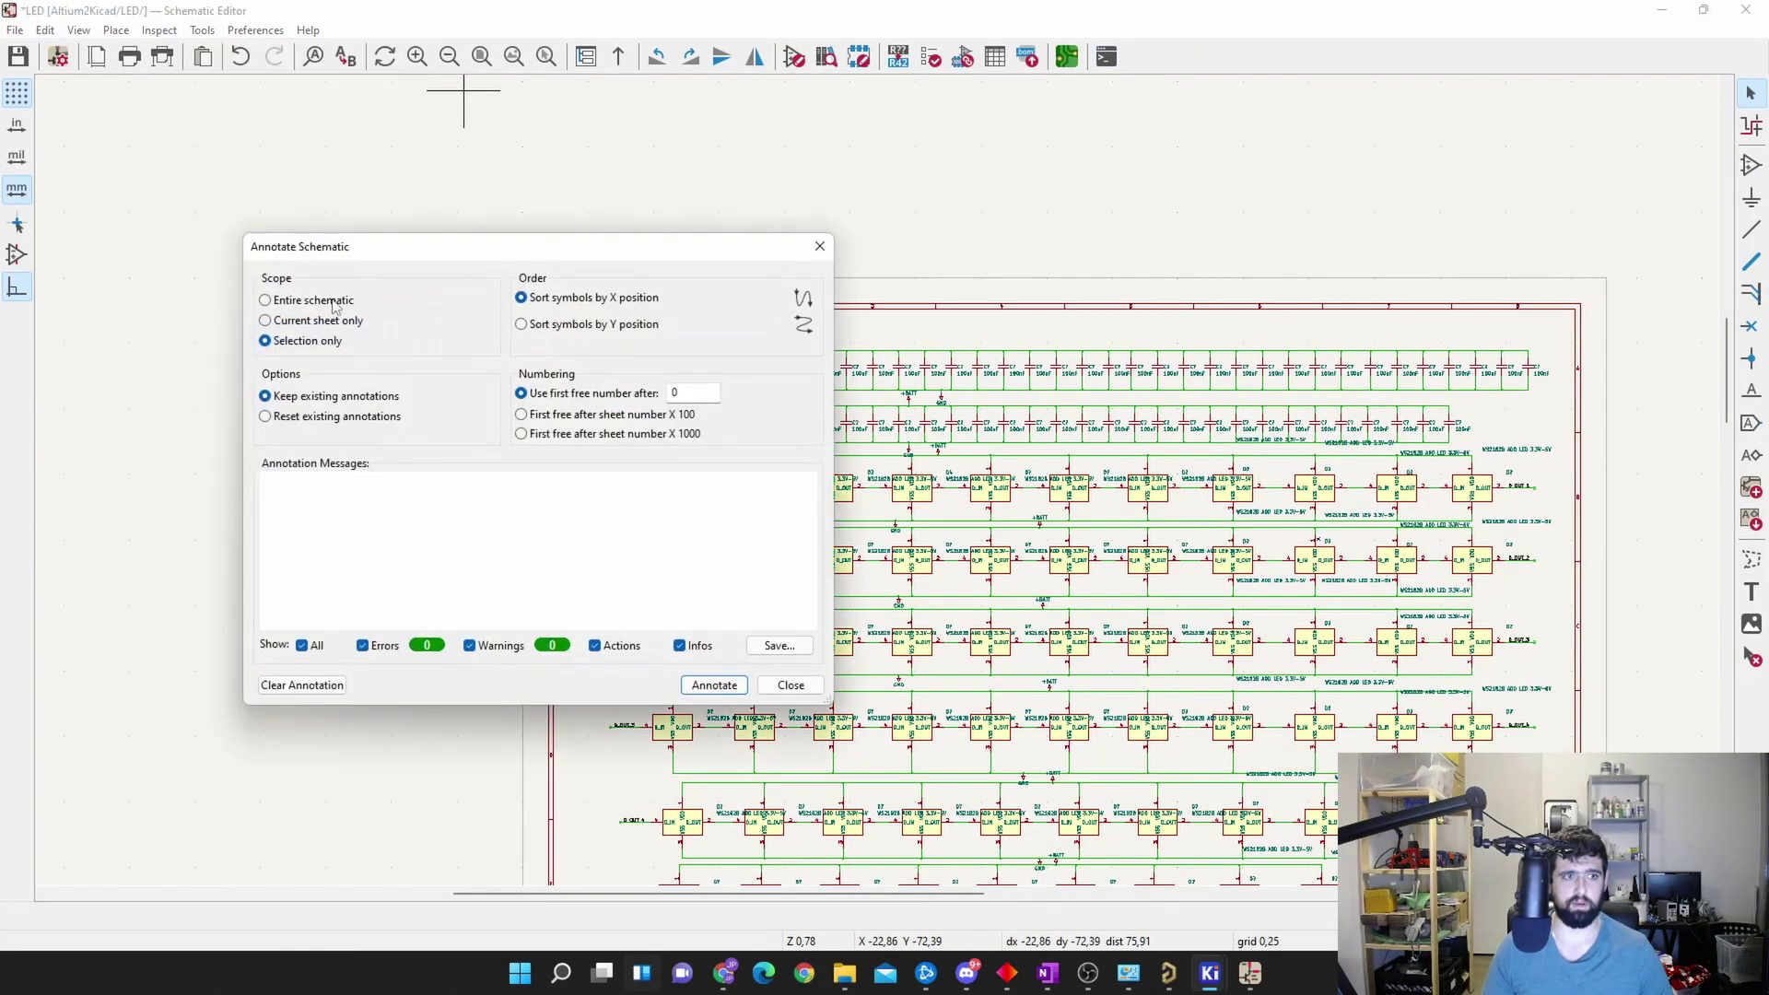
click(714, 685)
scroll(877, 485, up, 3)
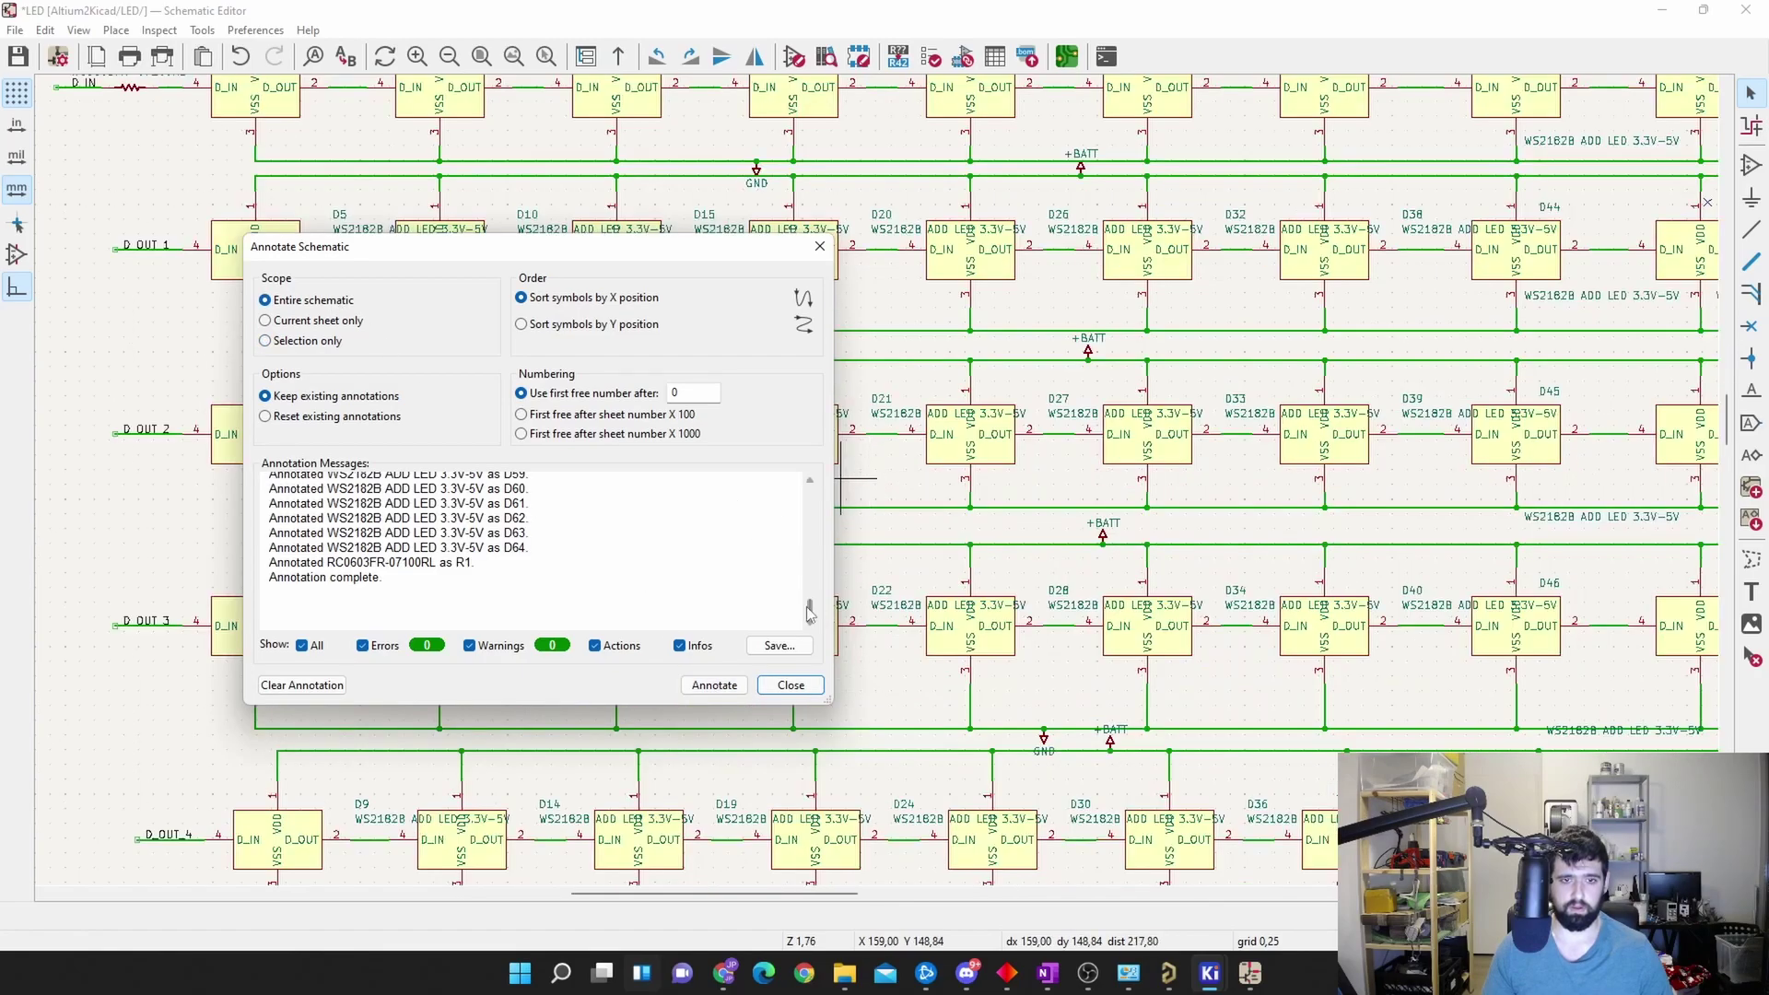
click(789, 685)
scroll(727, 465, up, 3)
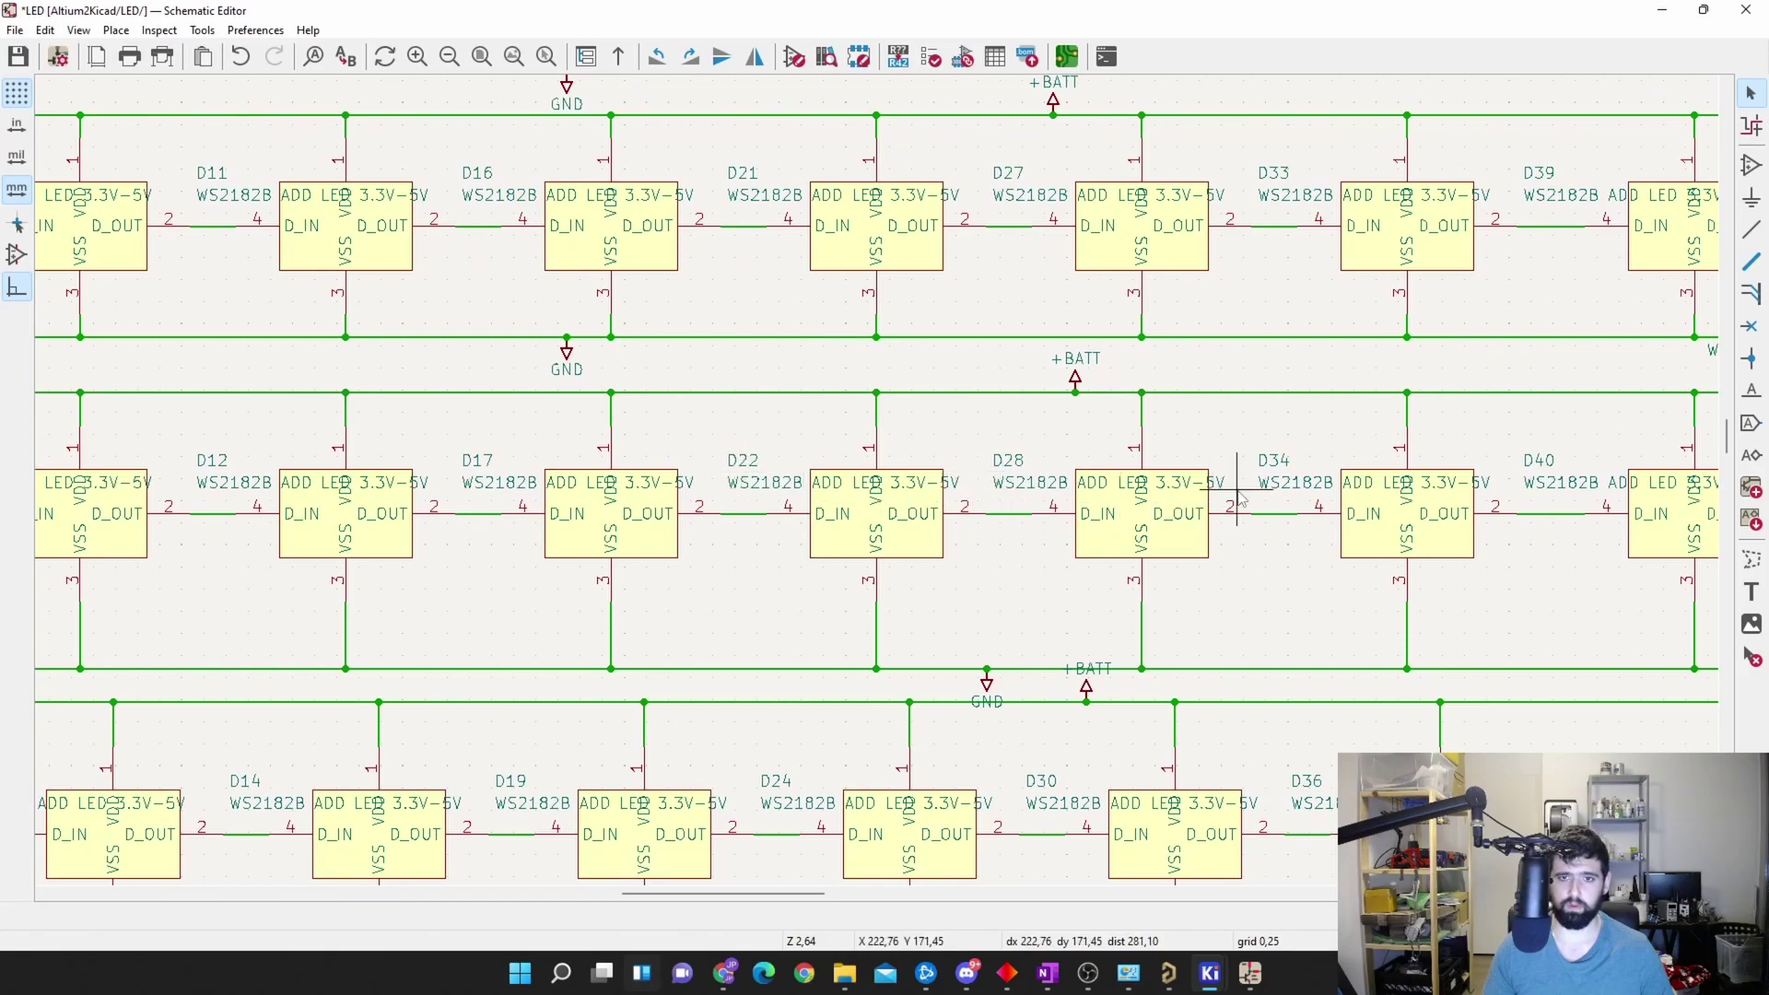
Step: Bring the LED string schematic back to the front
scroll(1225, 473, down, 3)
key(alt+Tab)
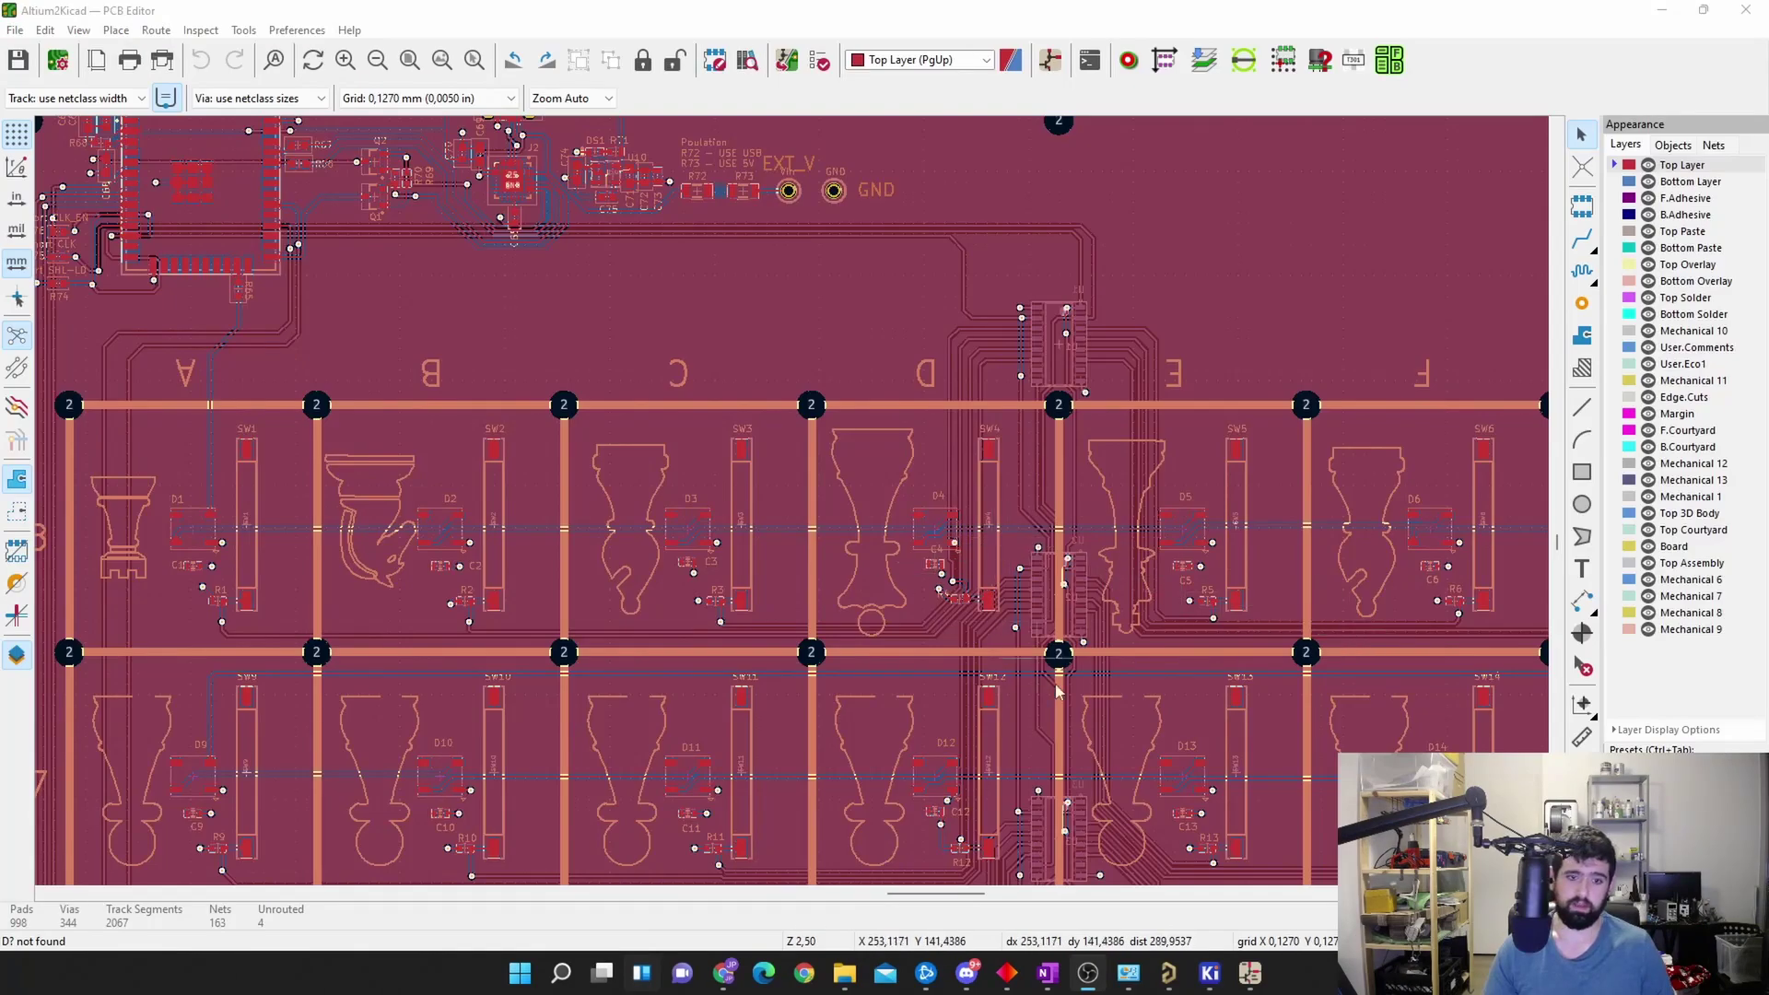
mouse_move(1221, 979)
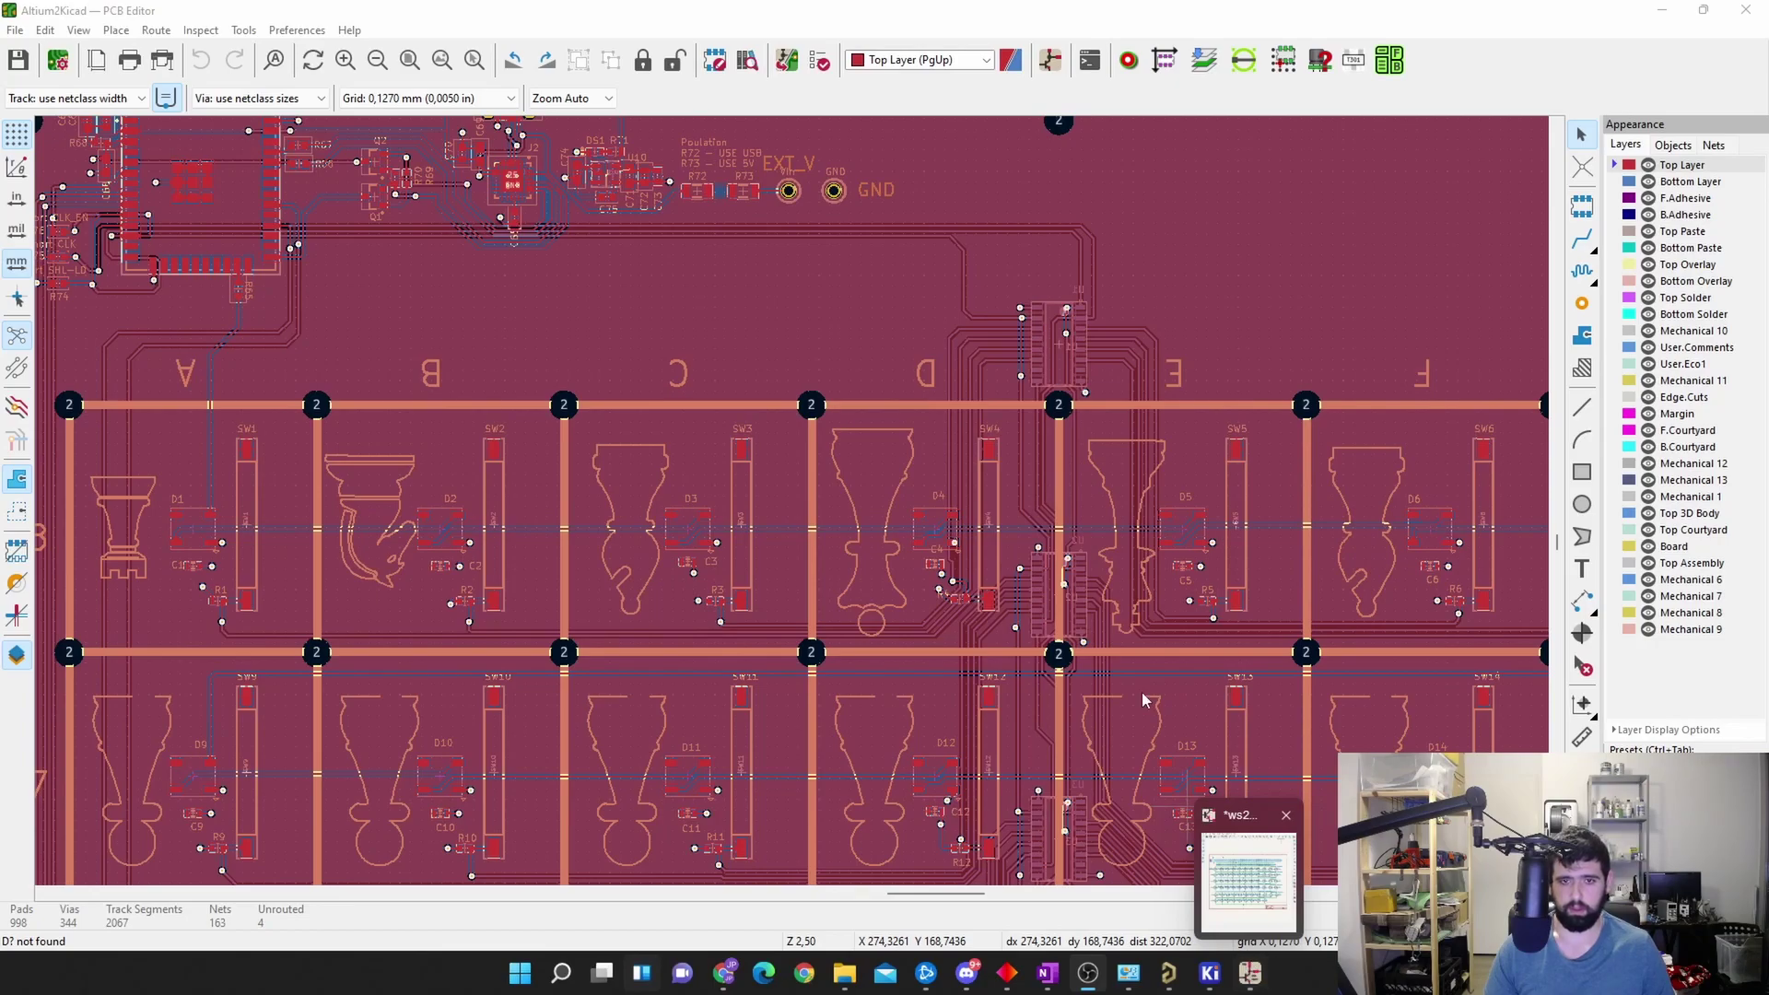
click(1249, 973)
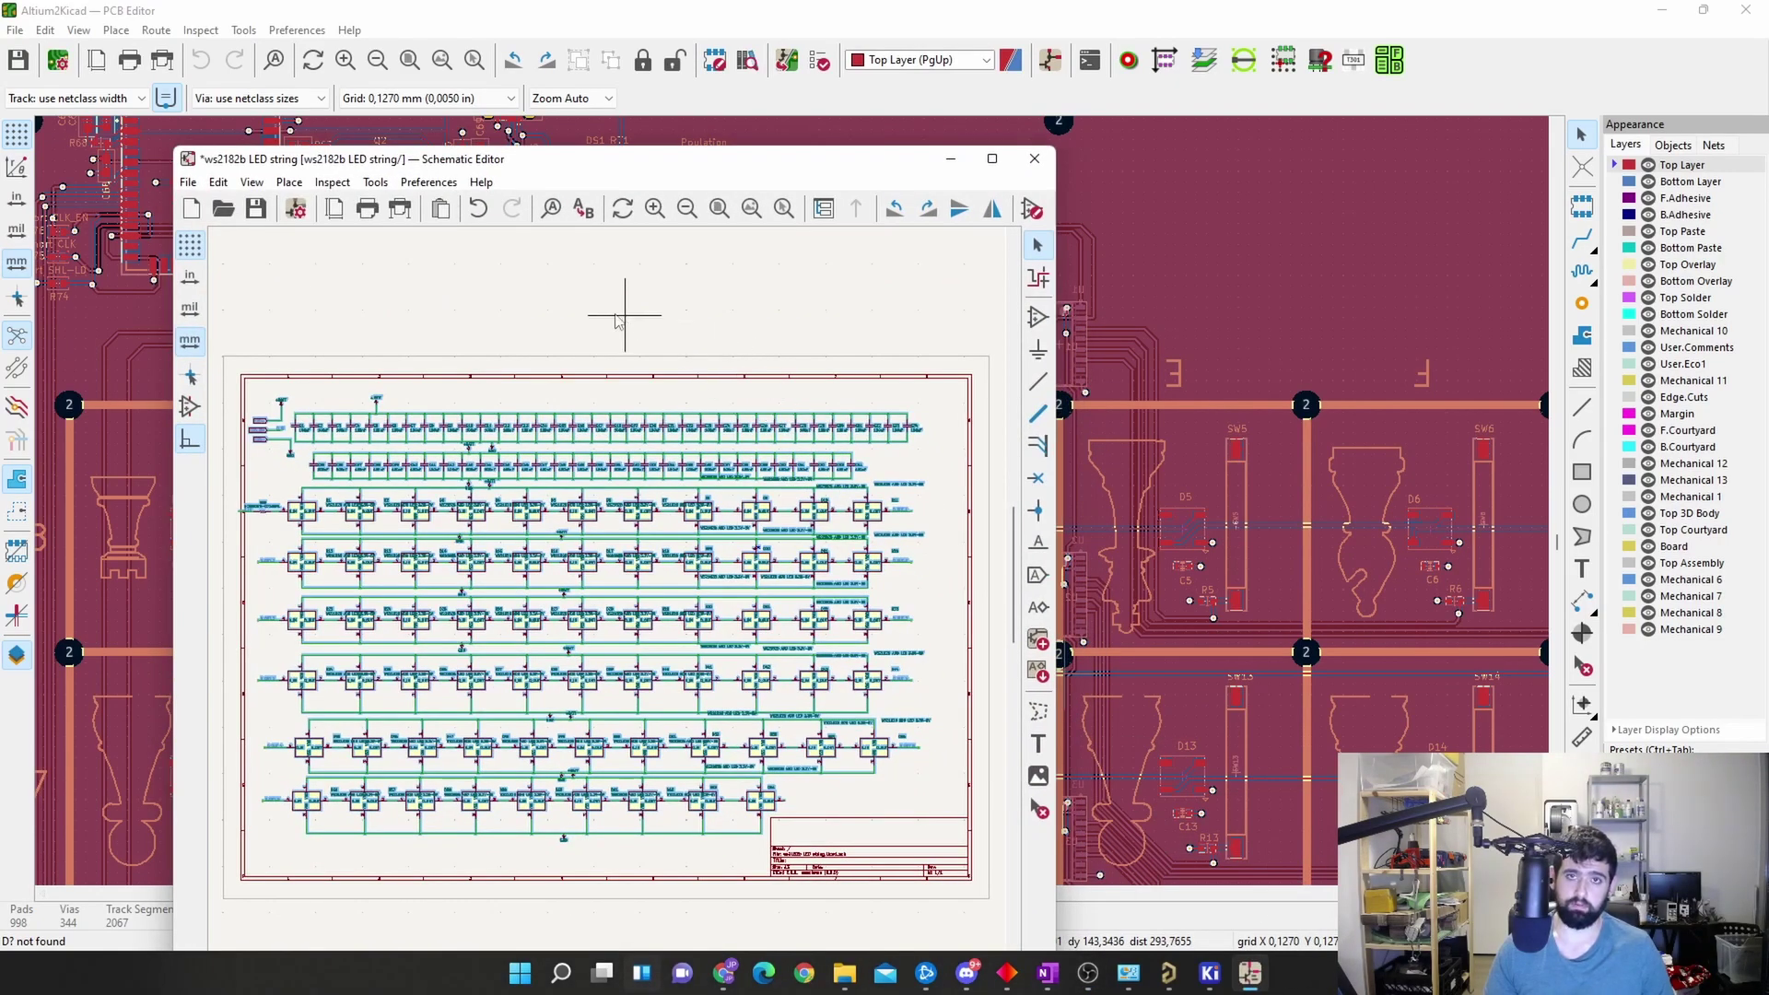
scroll(304, 511, up, 6)
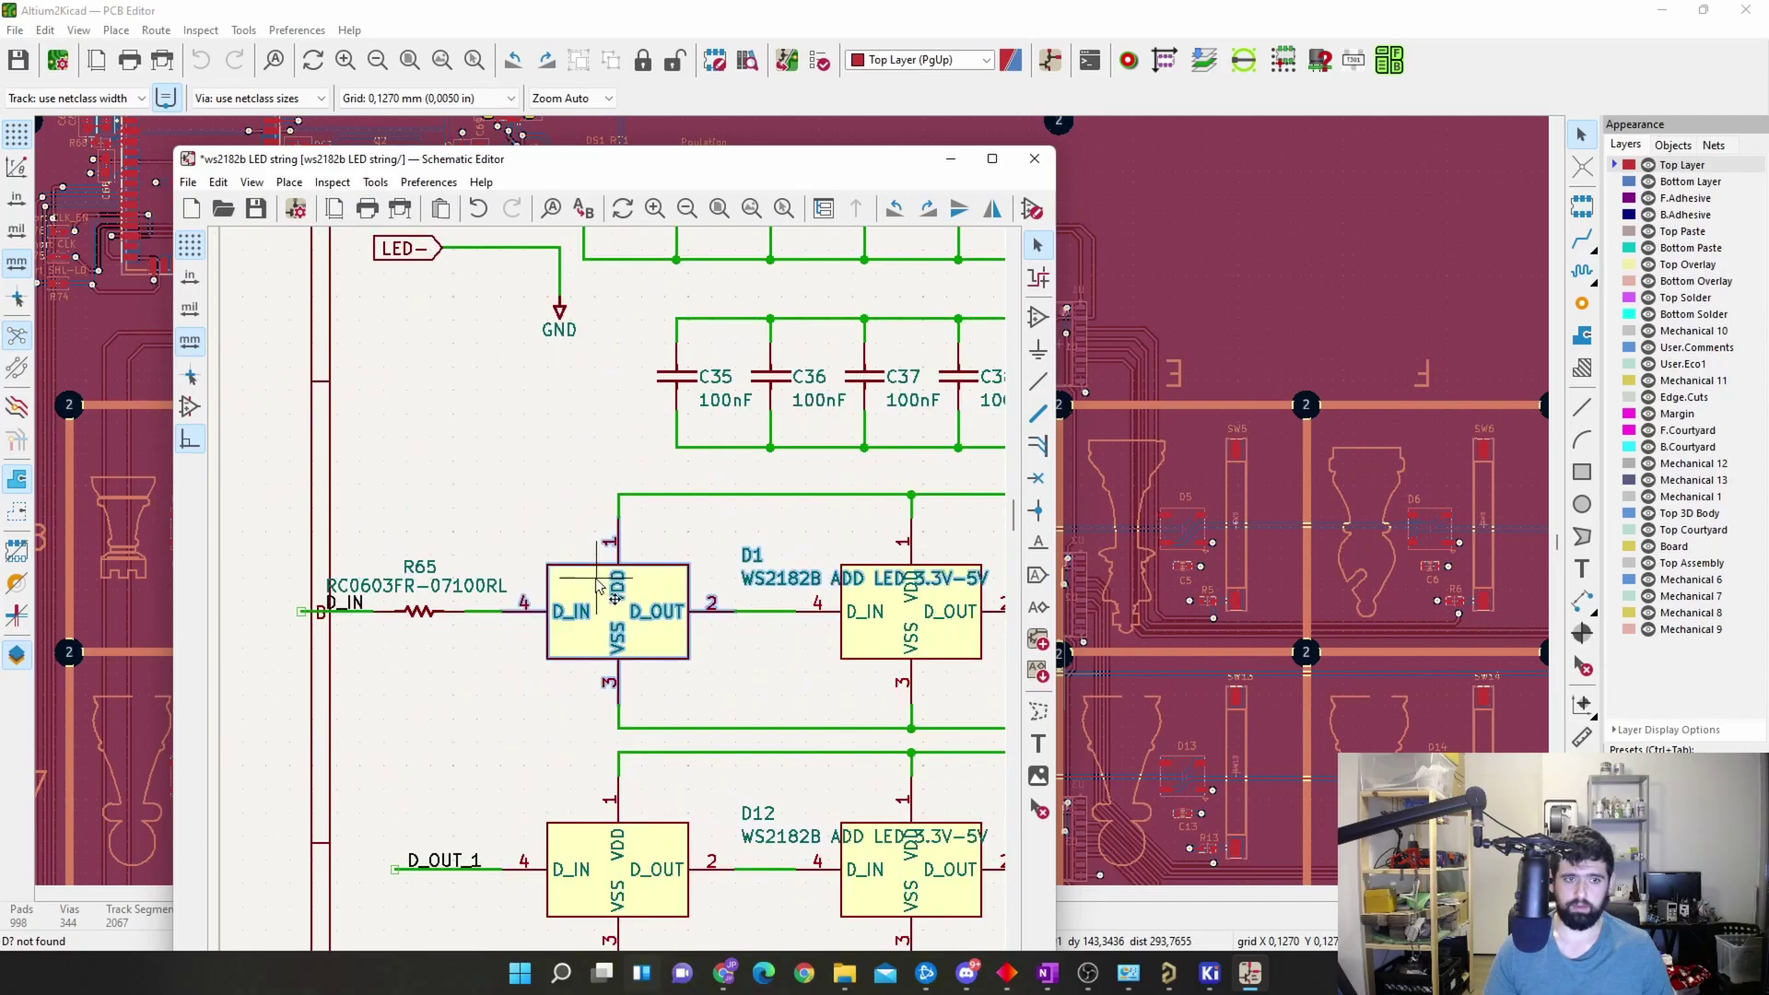
Step: Check LED D1's footprint by browsing the footprint libraries filtered with 'ws2'
double_click(599, 586)
click(412, 377)
click(475, 375)
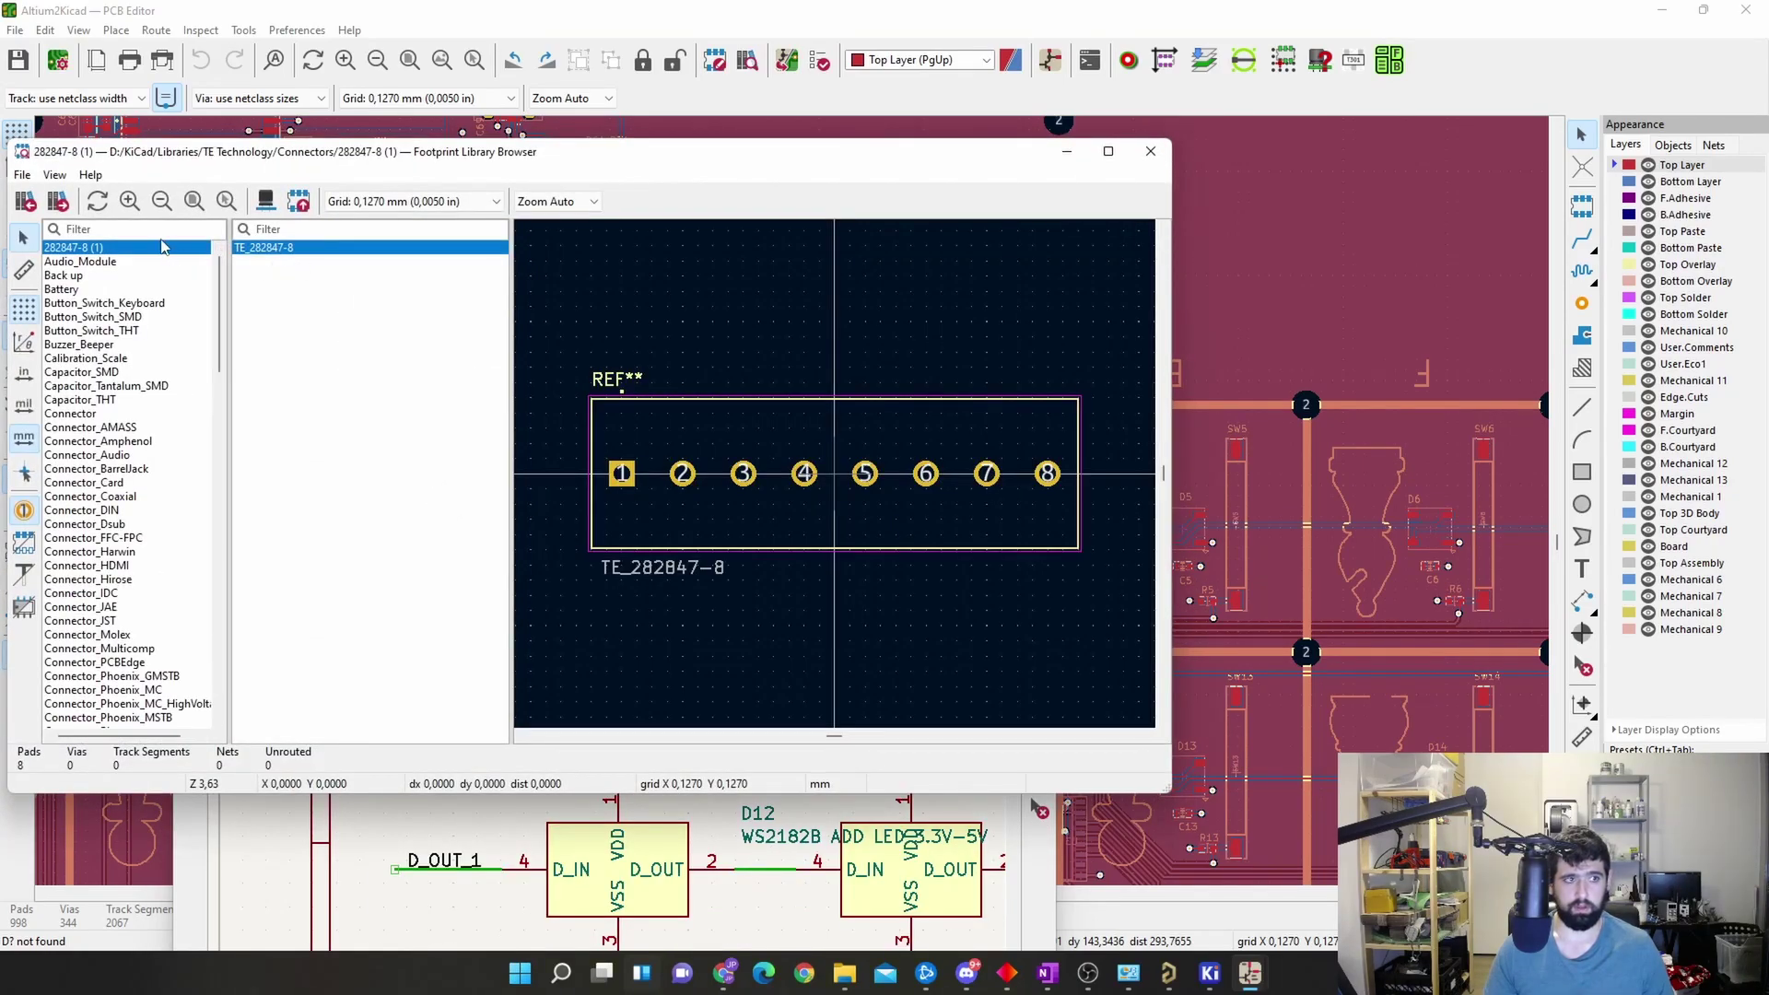
click(154, 233)
text(ws)
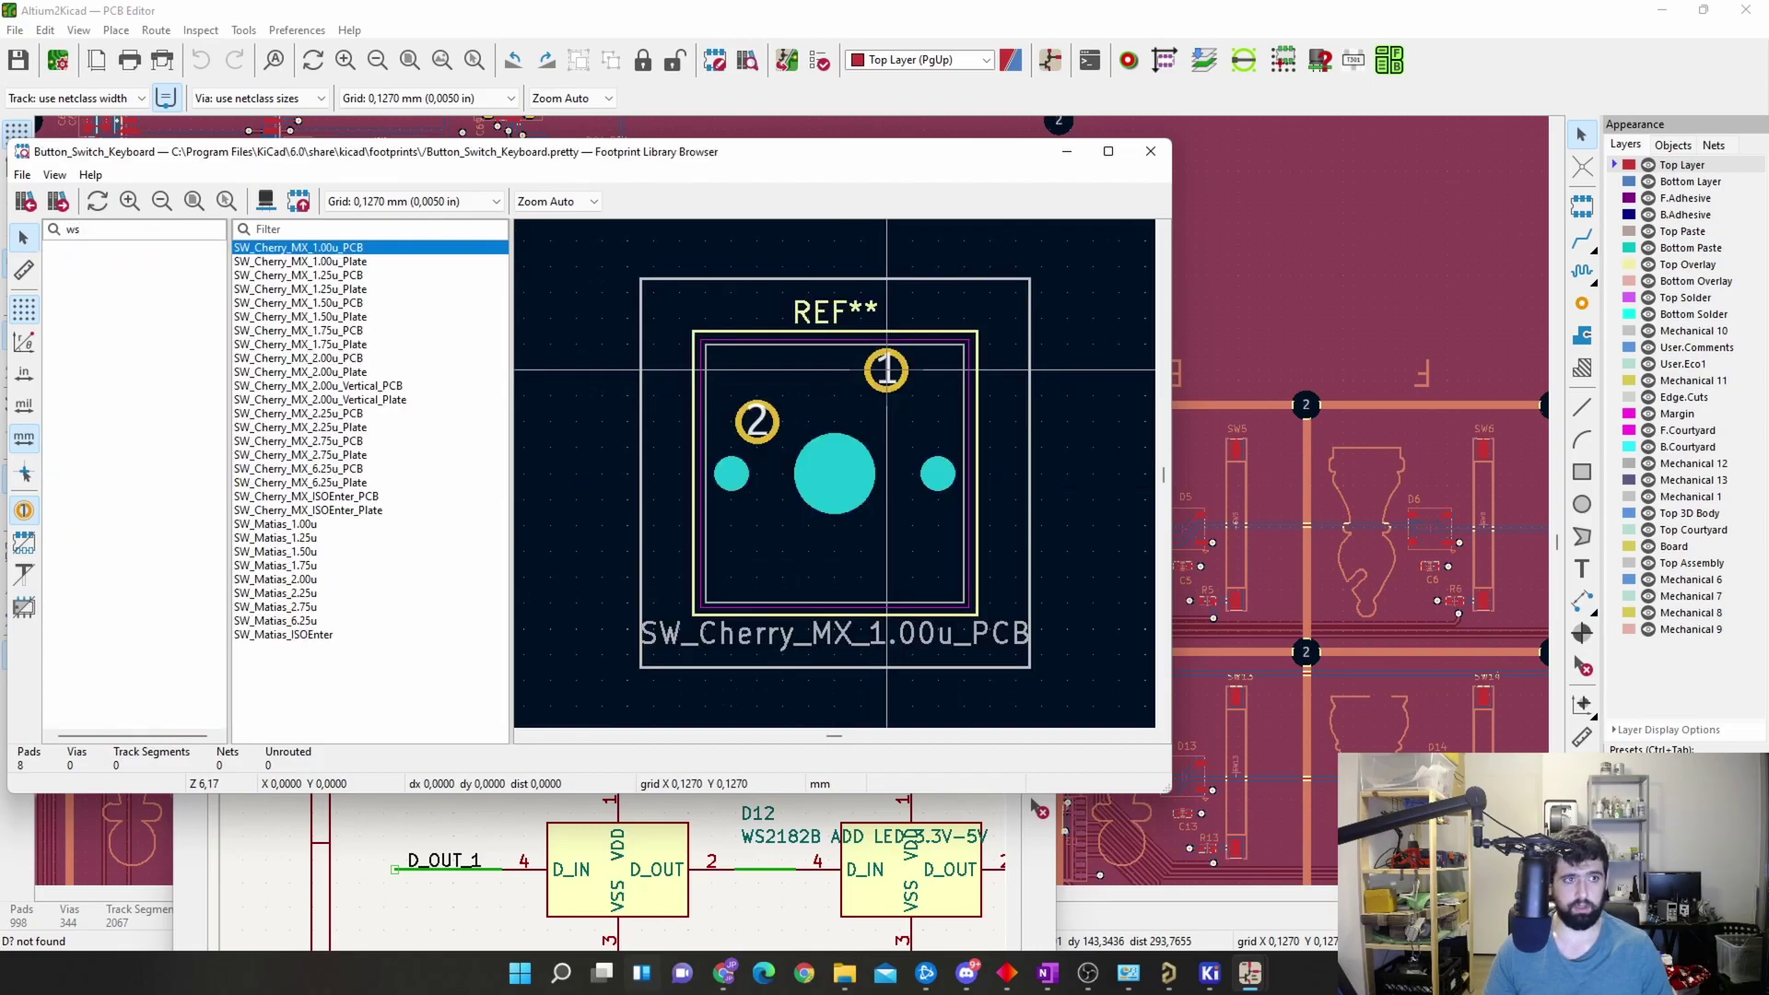
text(2812)
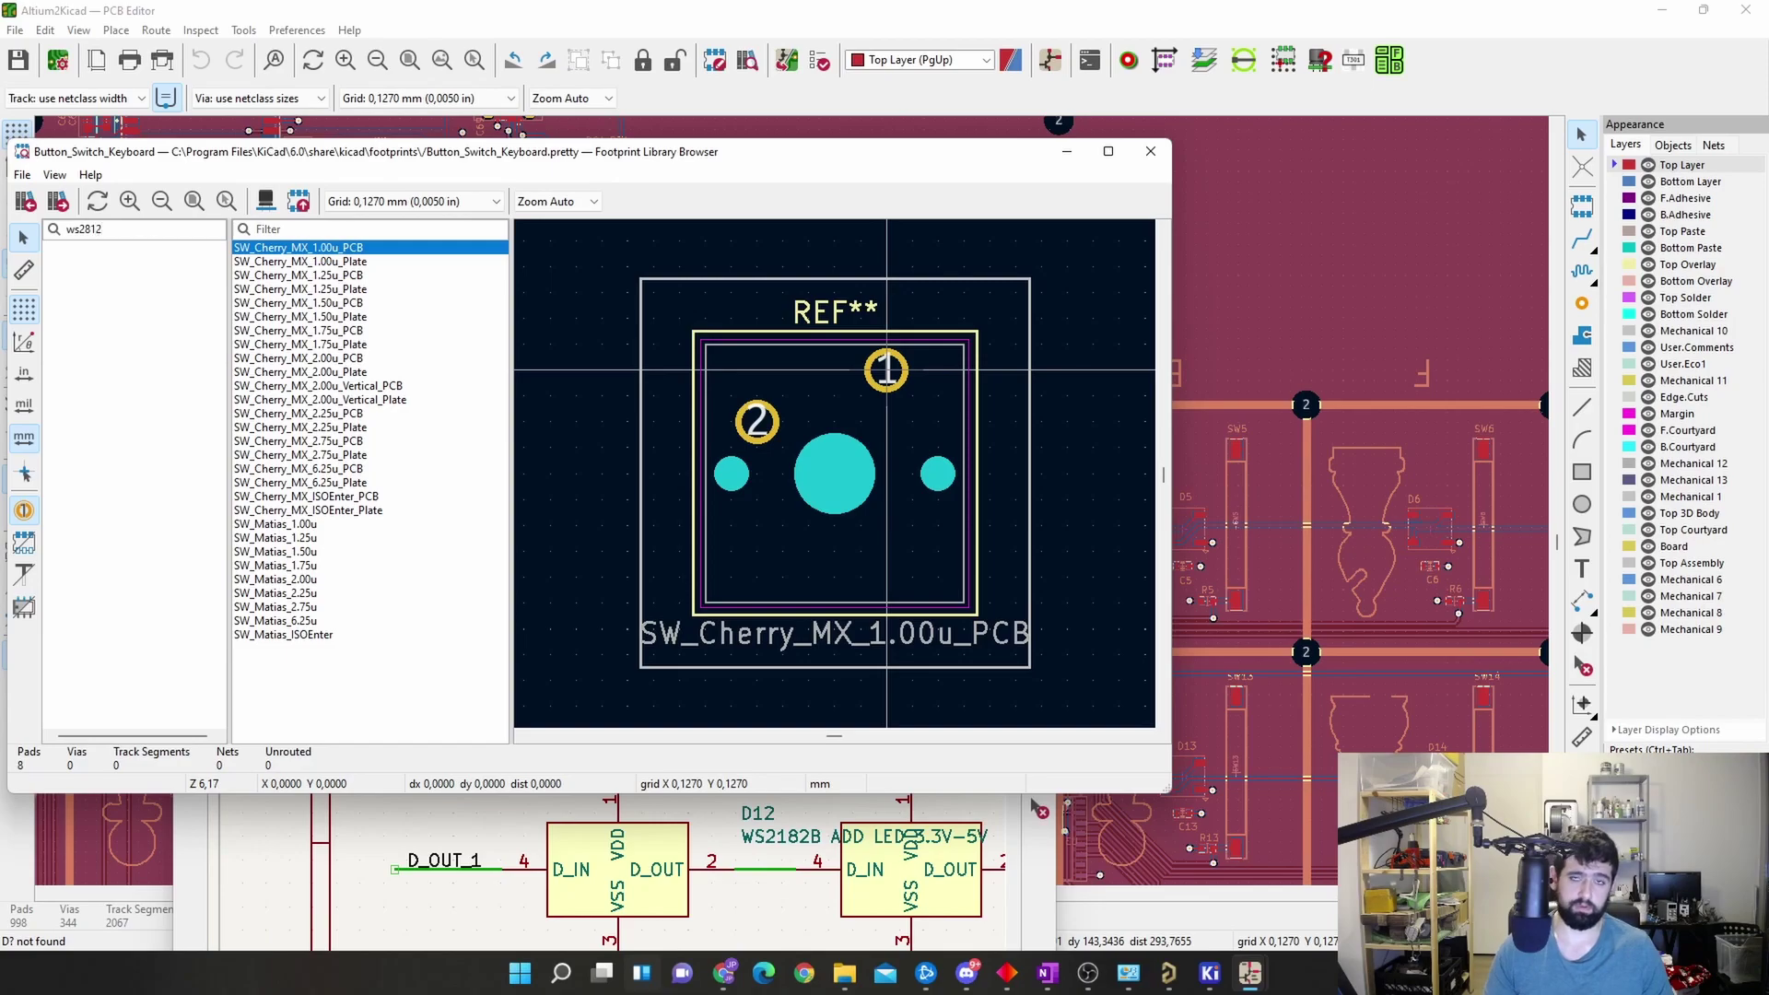
click(1158, 152)
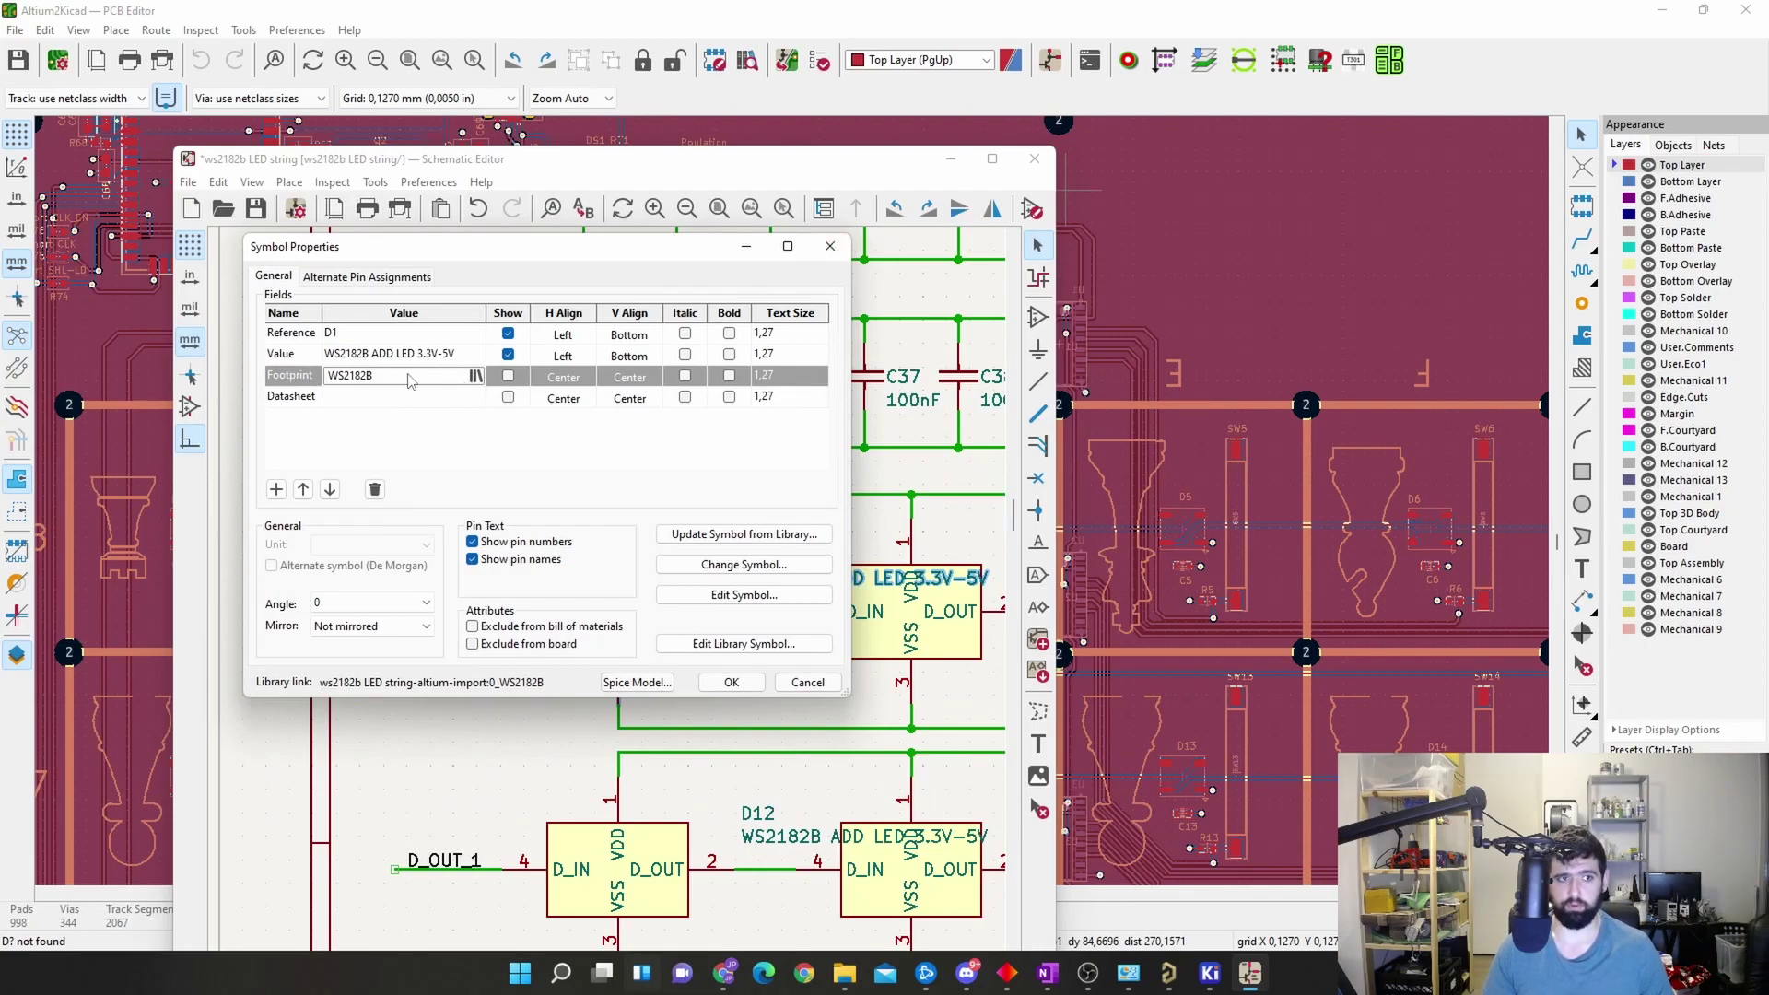
click(476, 377)
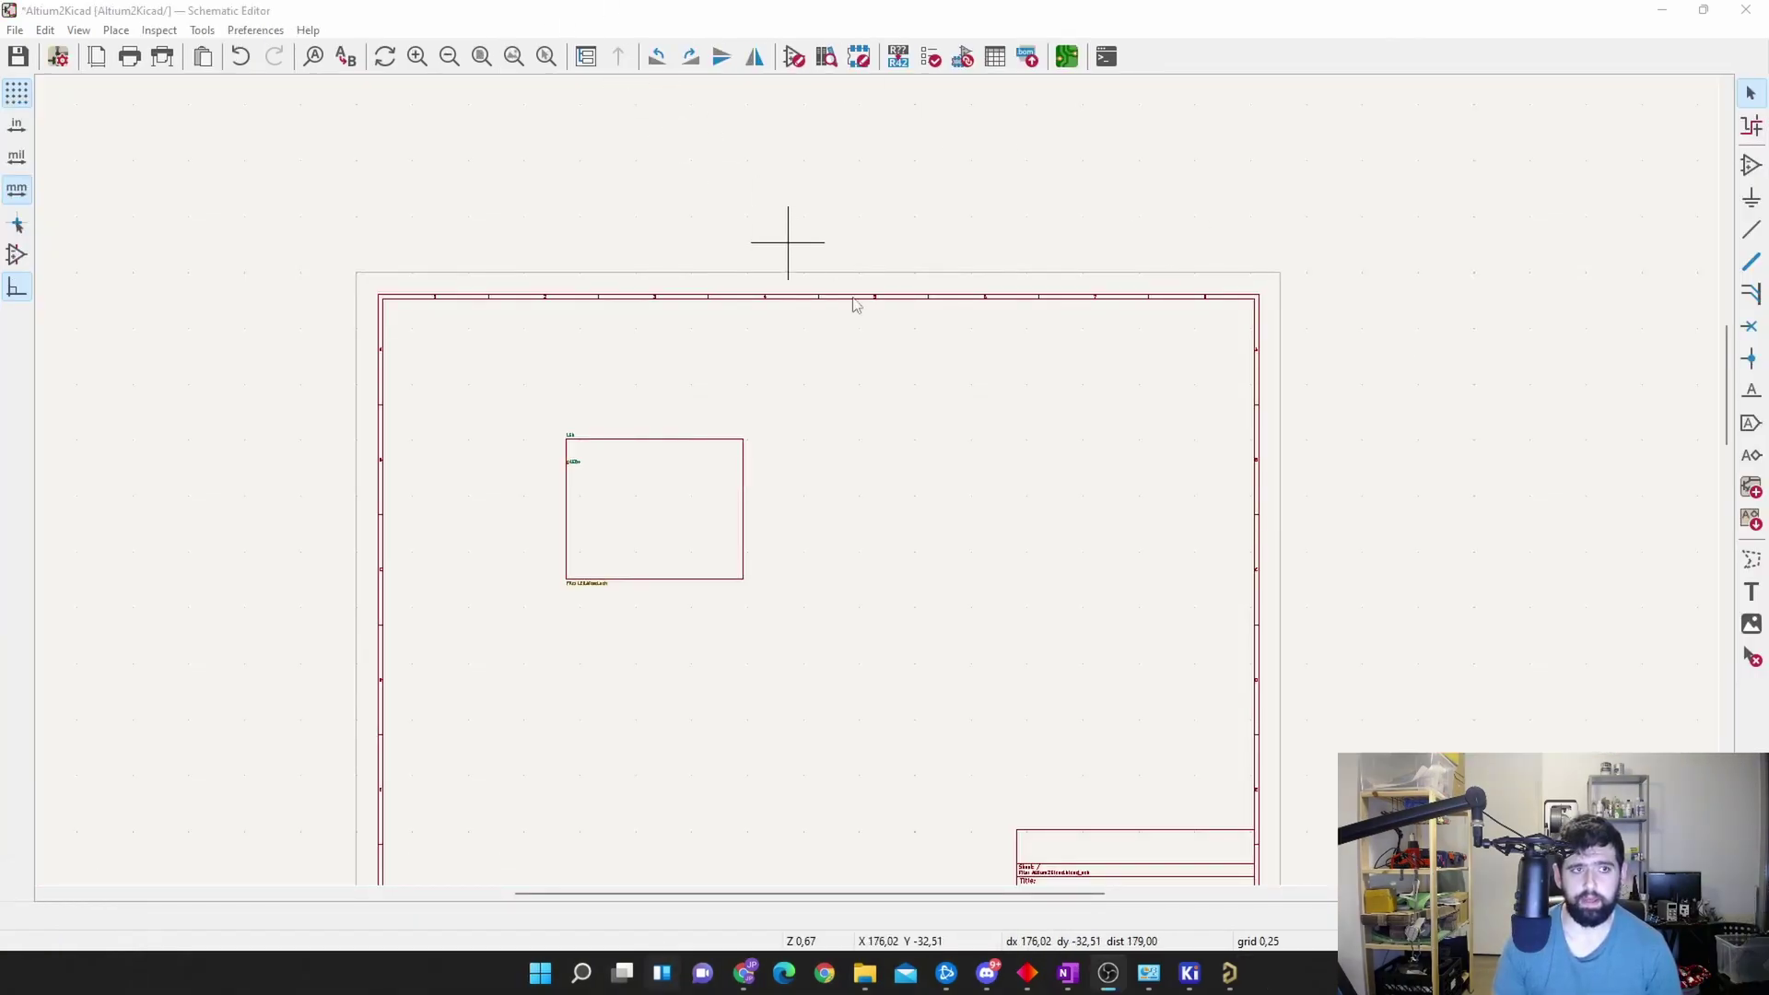
Step: Draw a hierarchical sheet named ESP32 with sheet file ESP32.kicad_sch, then enter it
click(1751, 489)
click(875, 470)
click(1052, 599)
text(ESP32)
key(Tab)
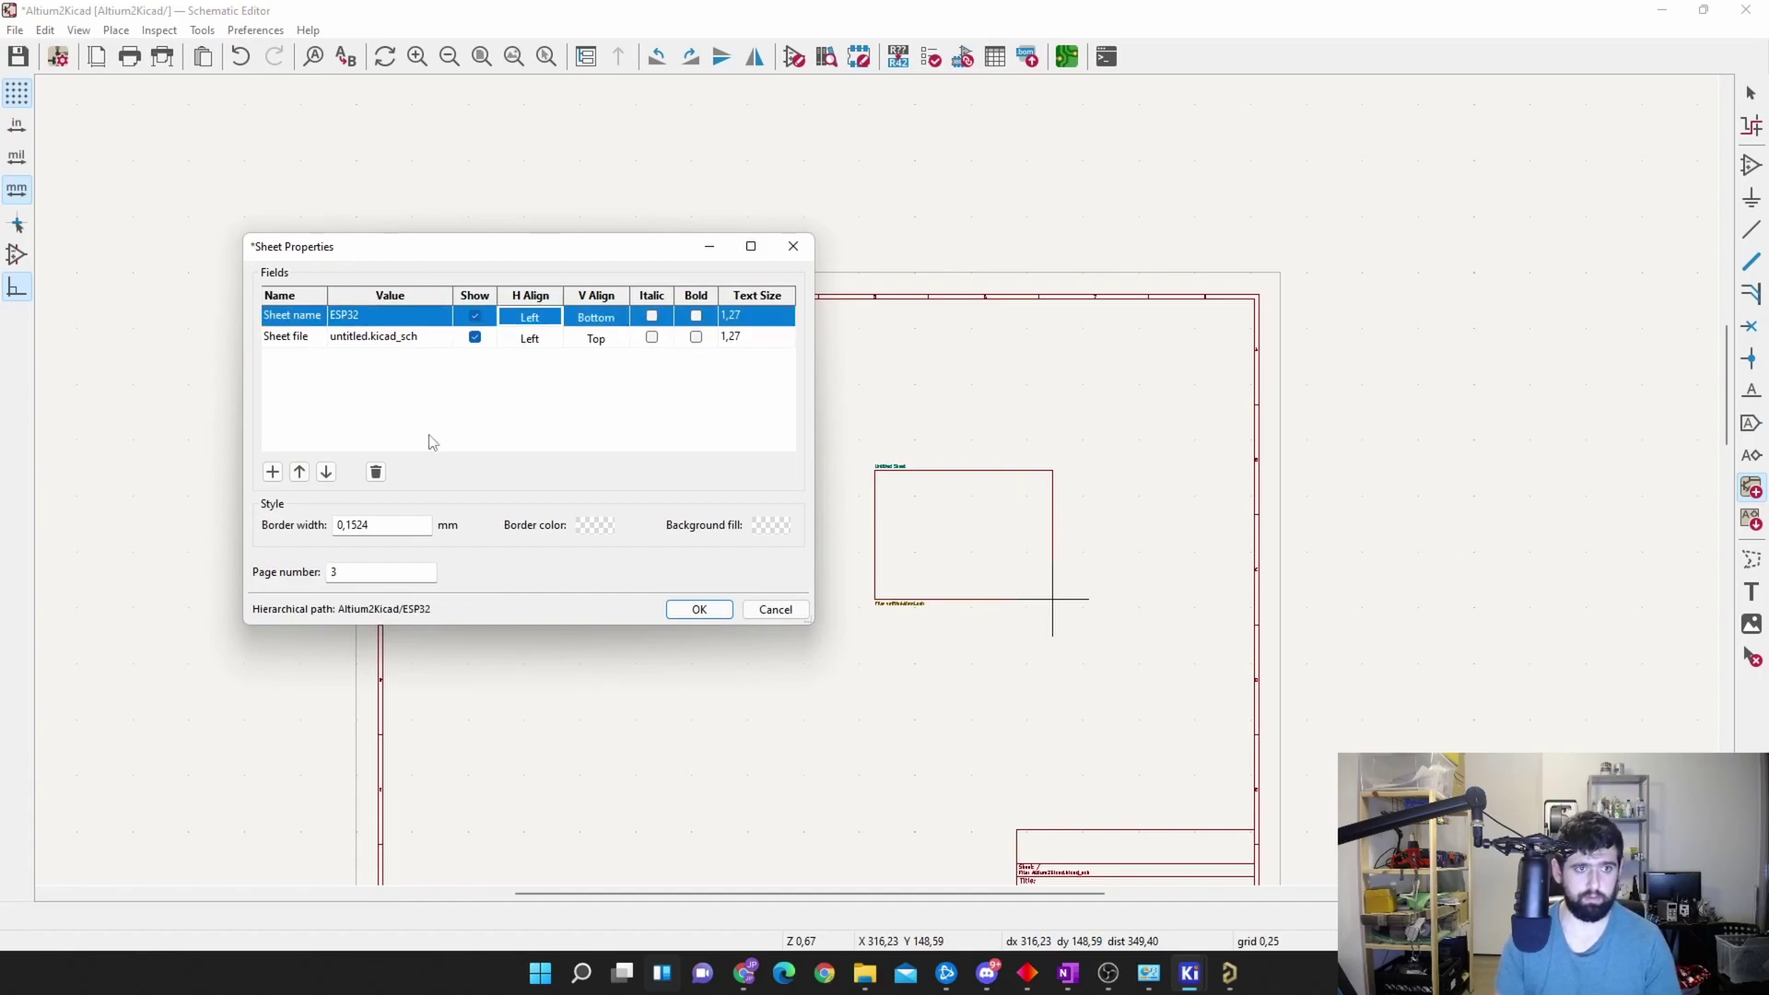
click(367, 337)
text(ESP32)
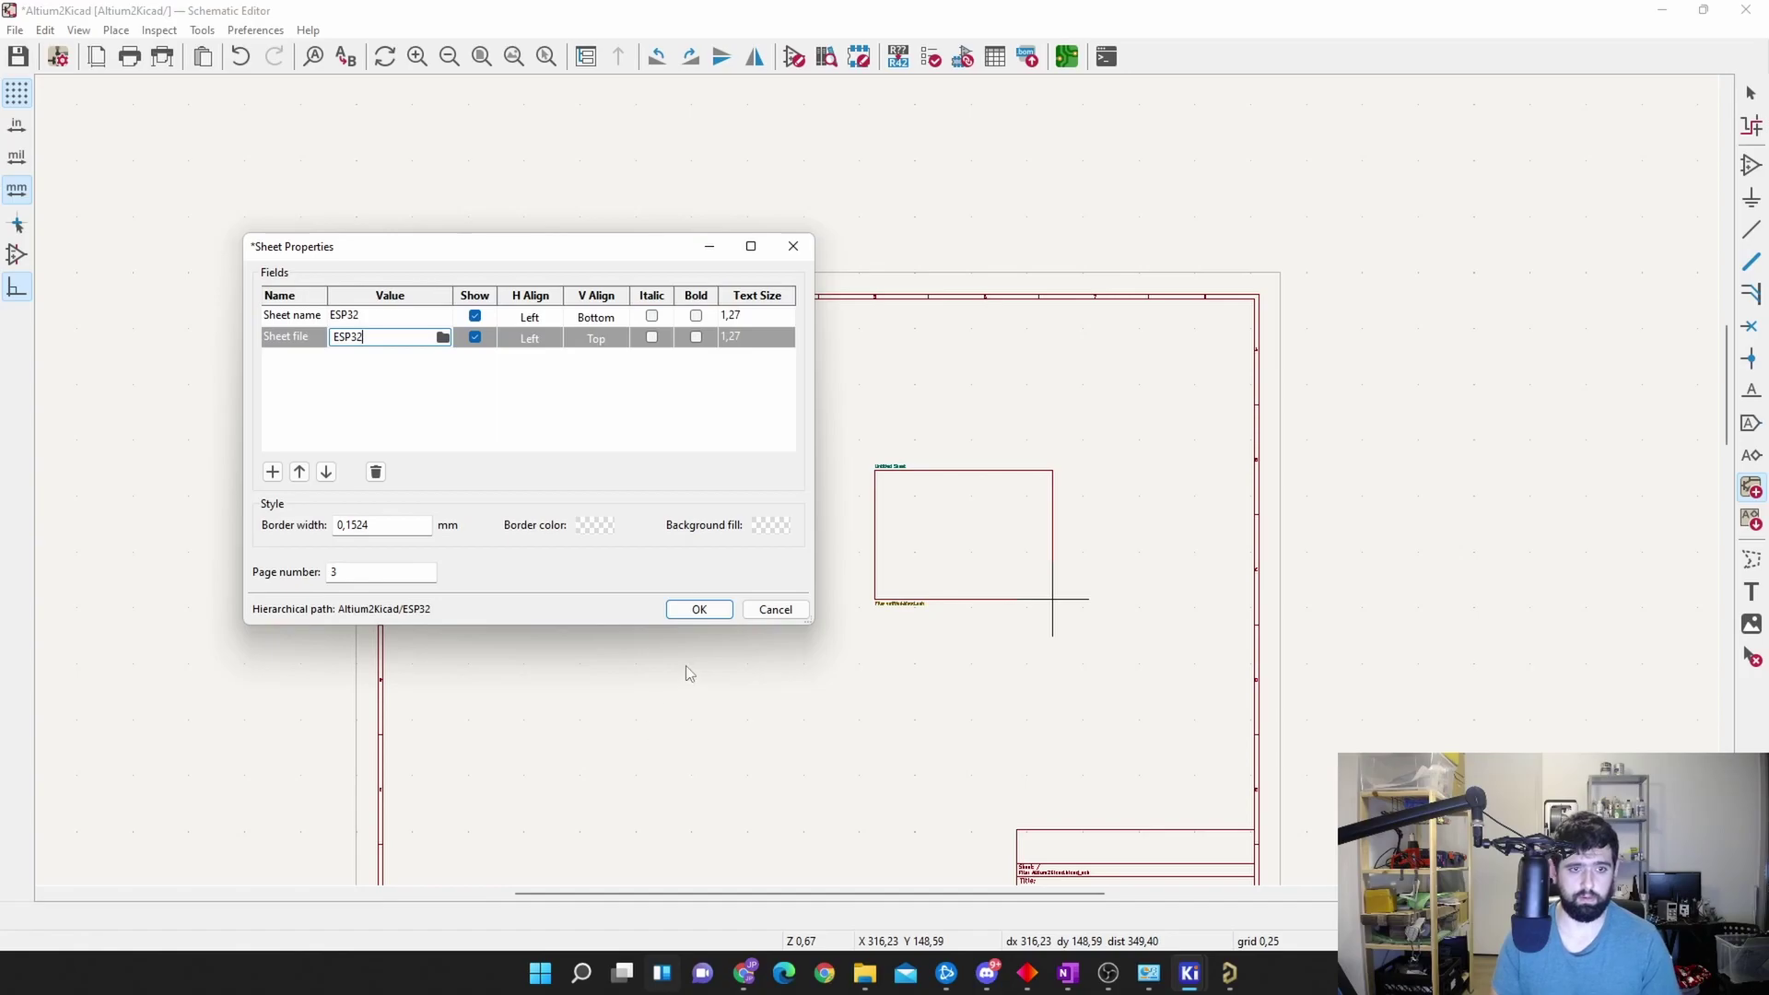
click(694, 608)
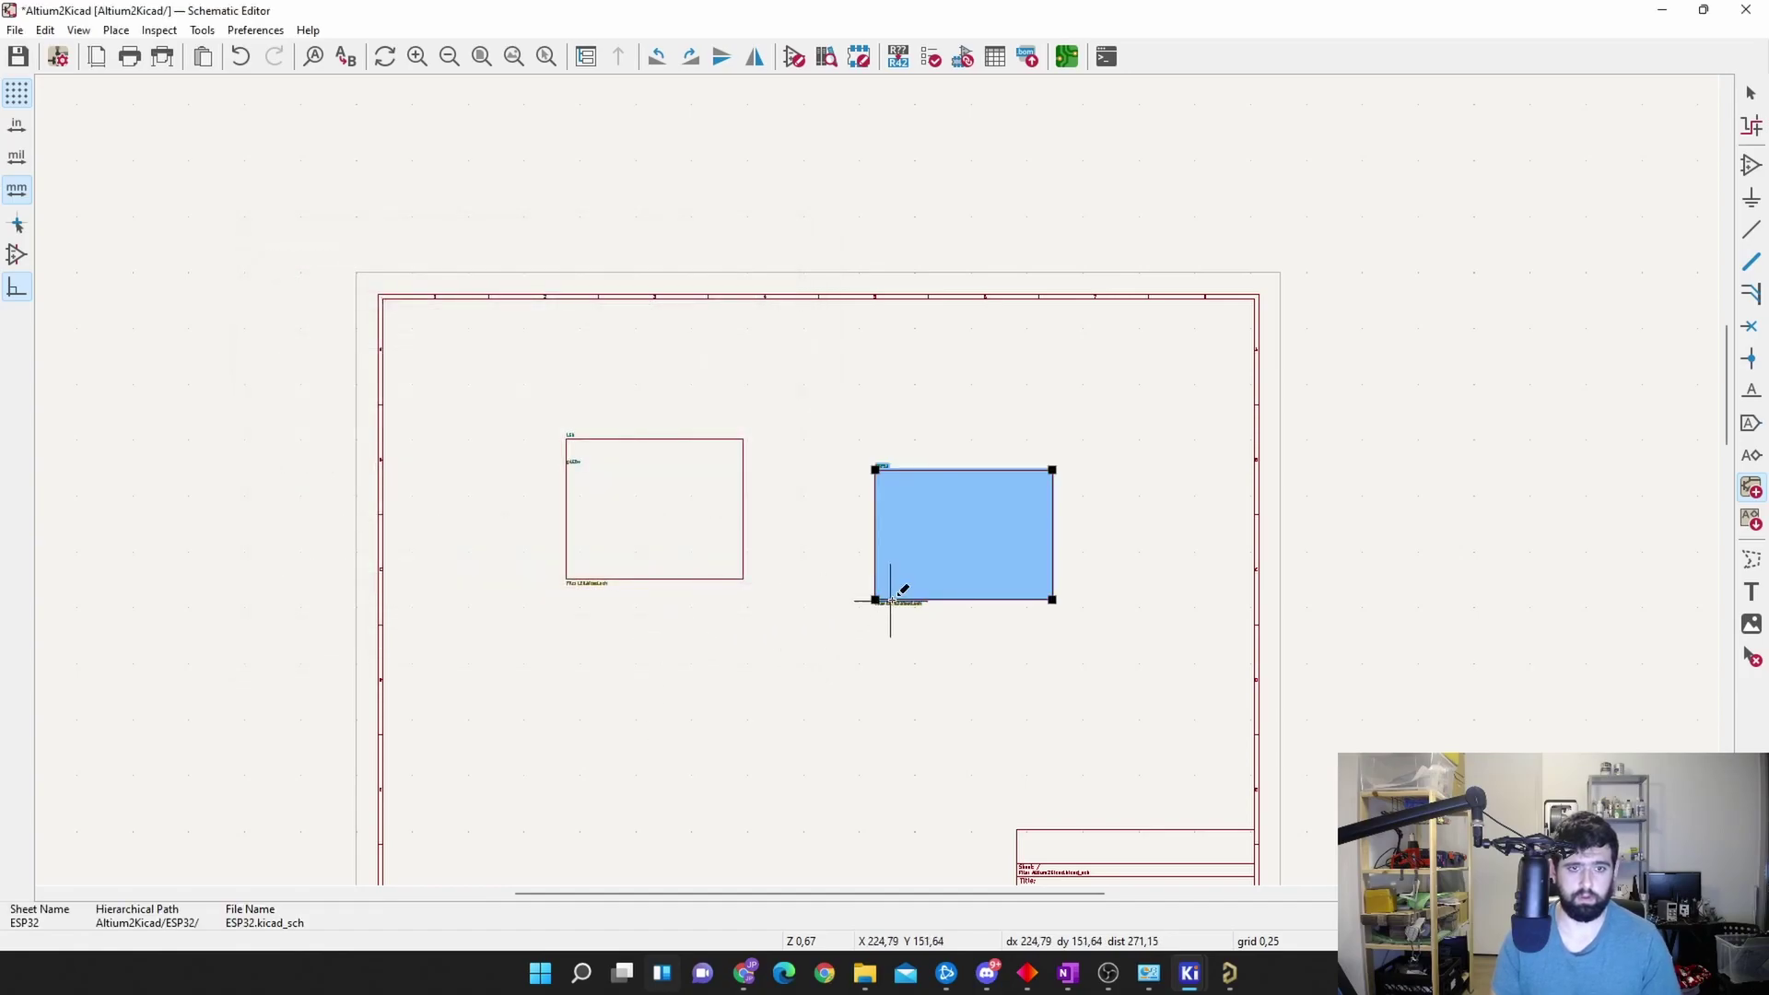
key(Escape)
double_click(935, 541)
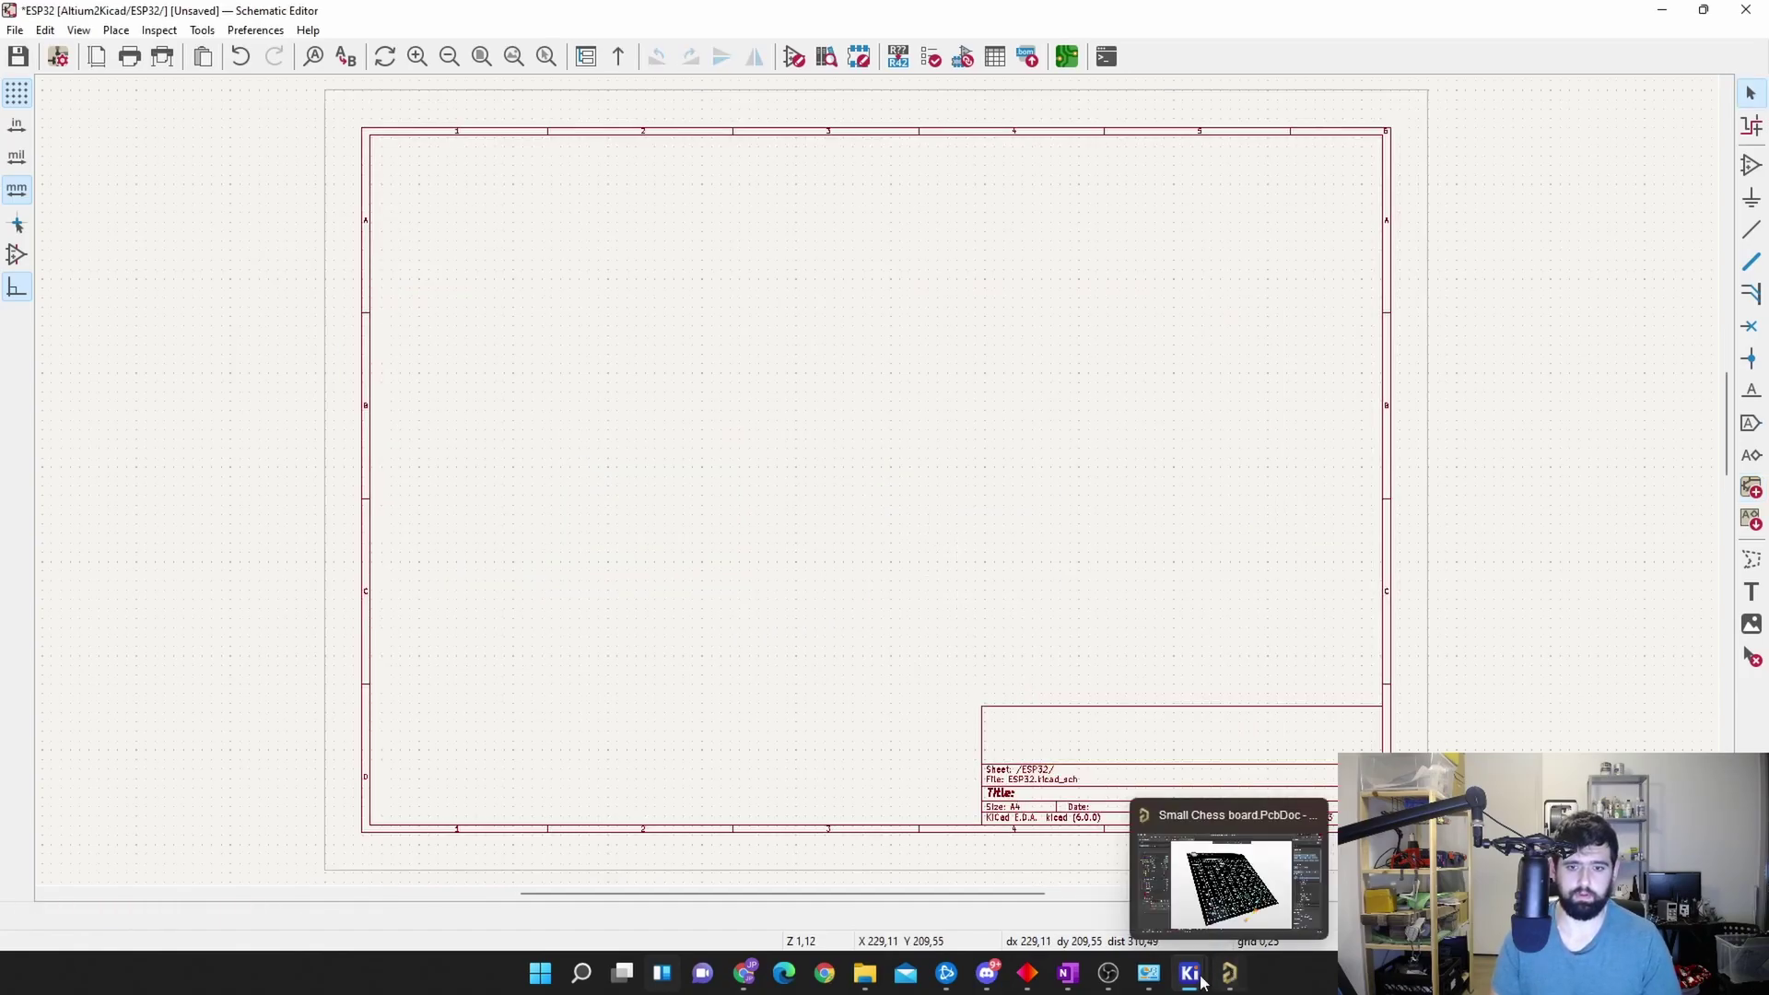
Step: Copy the whole ESP32-WROOM-32 schematic from the Altium2Kicad folder and paste it into the ESP32 sheet
mouse_move(1204, 982)
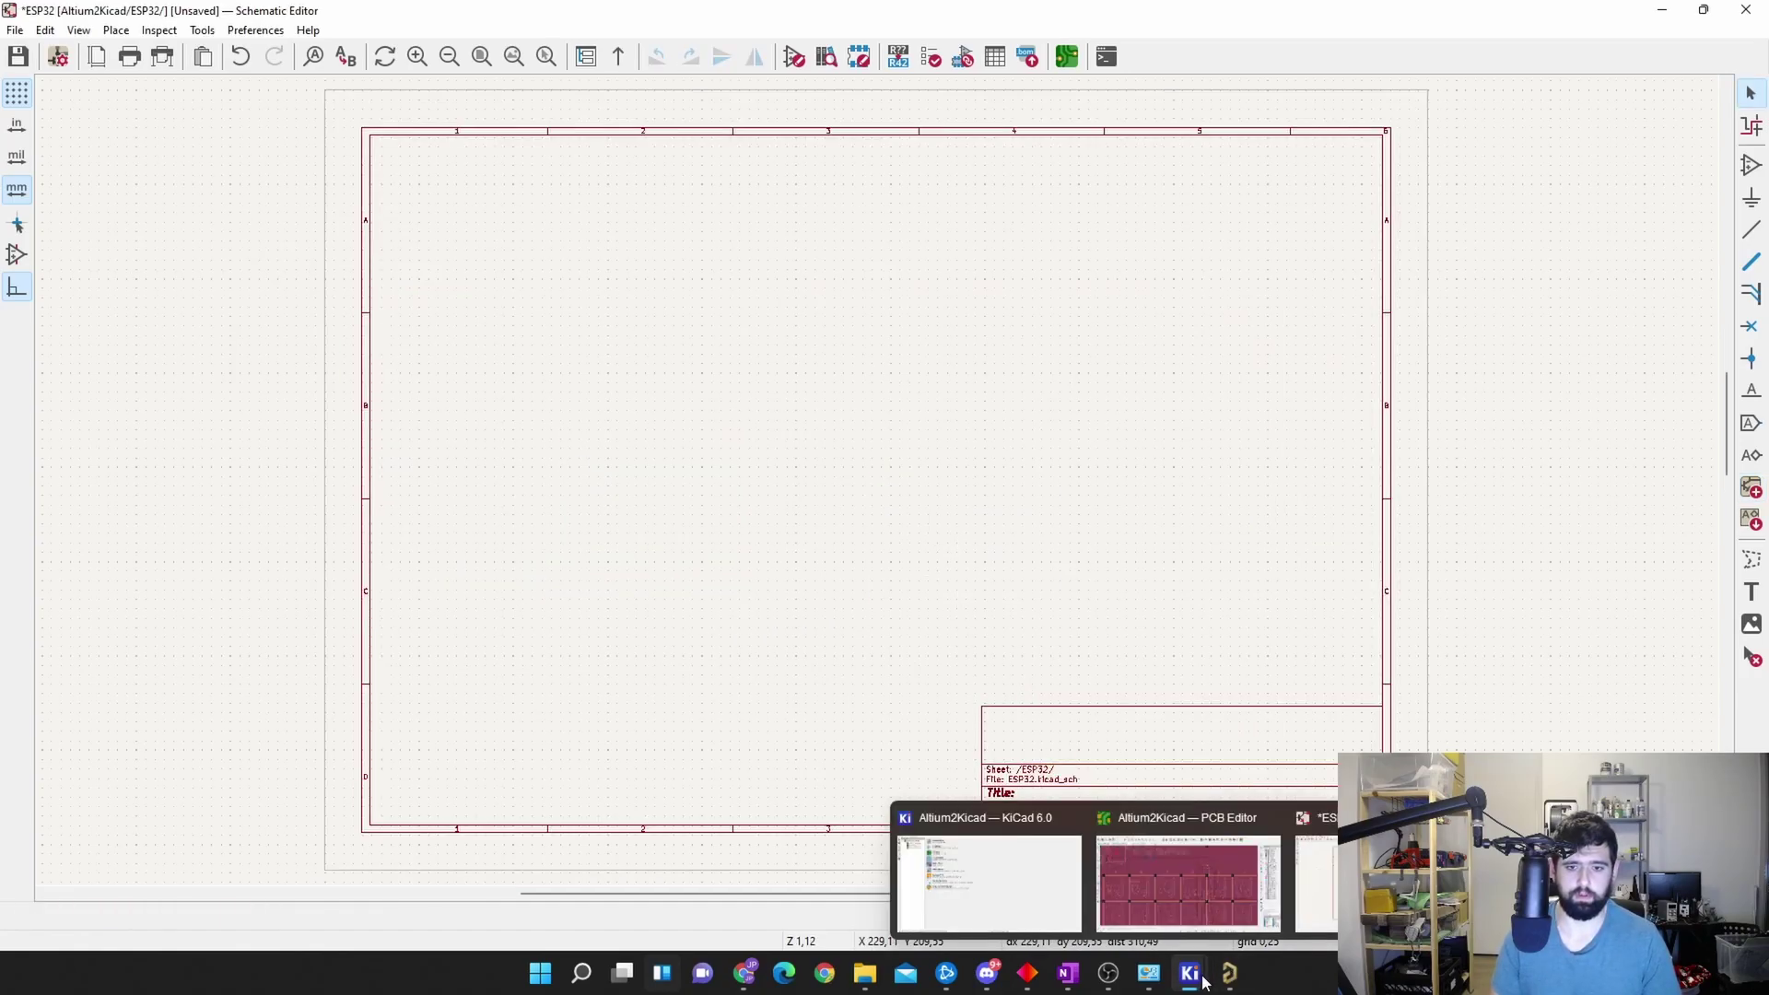
click(864, 973)
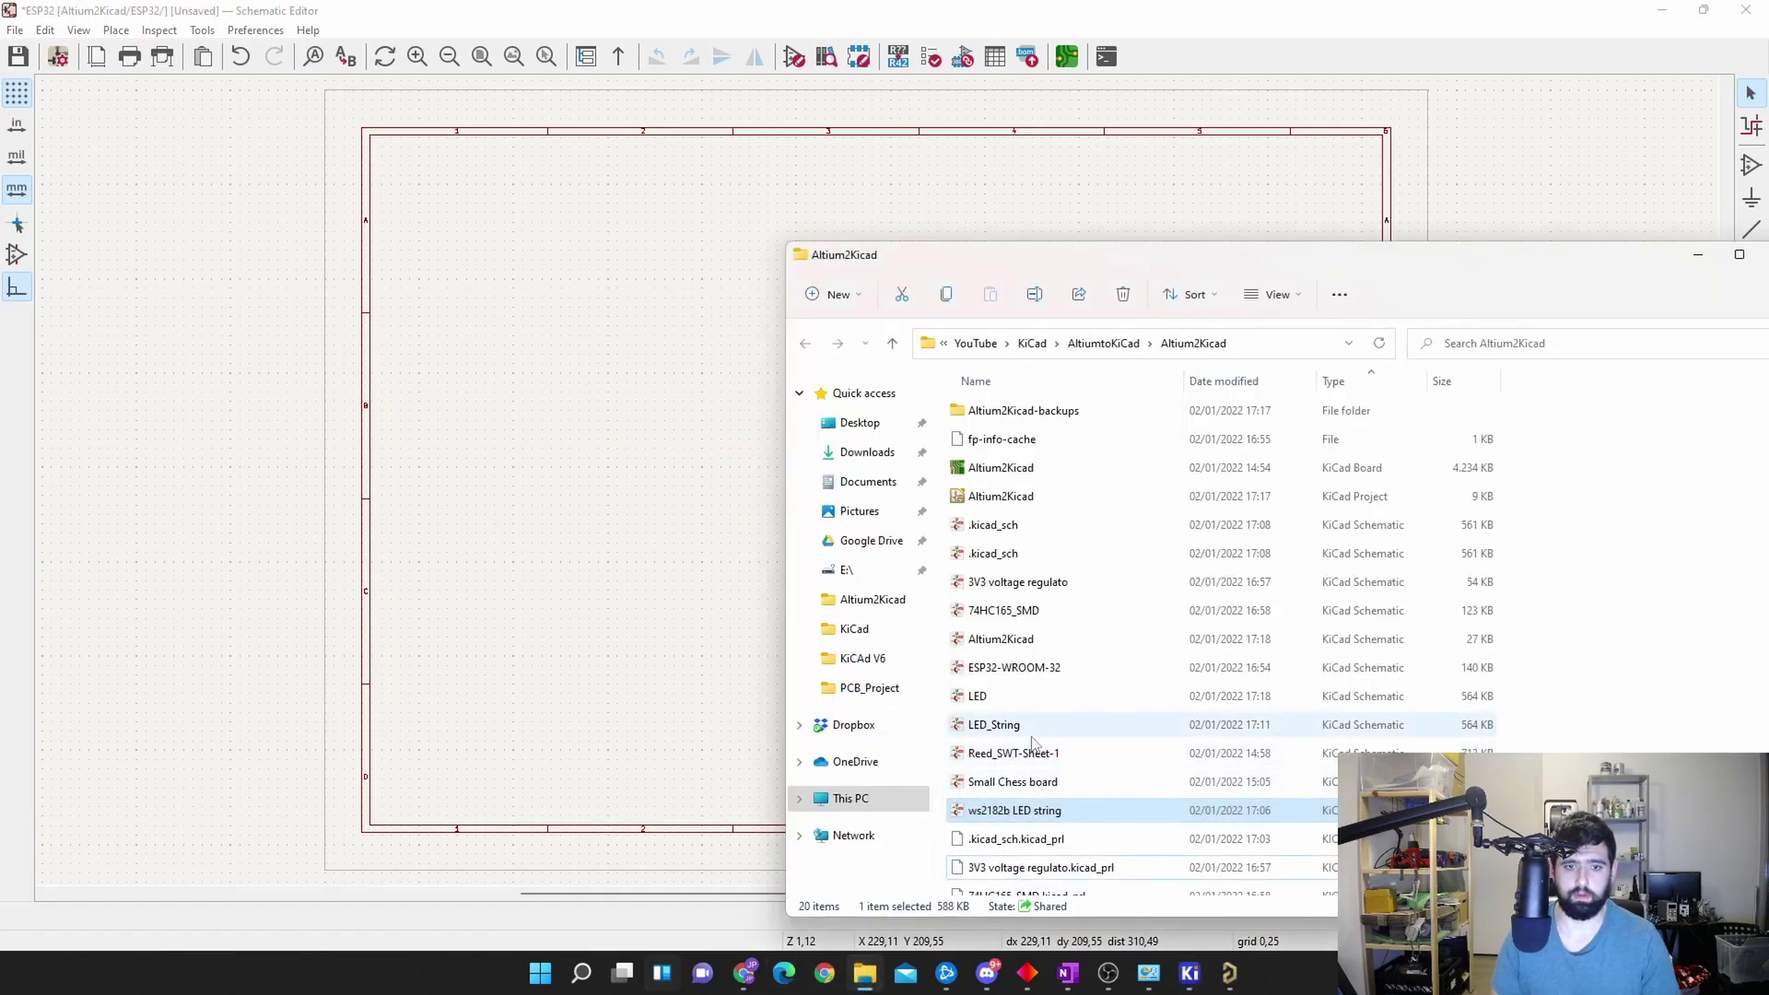
click(1044, 667)
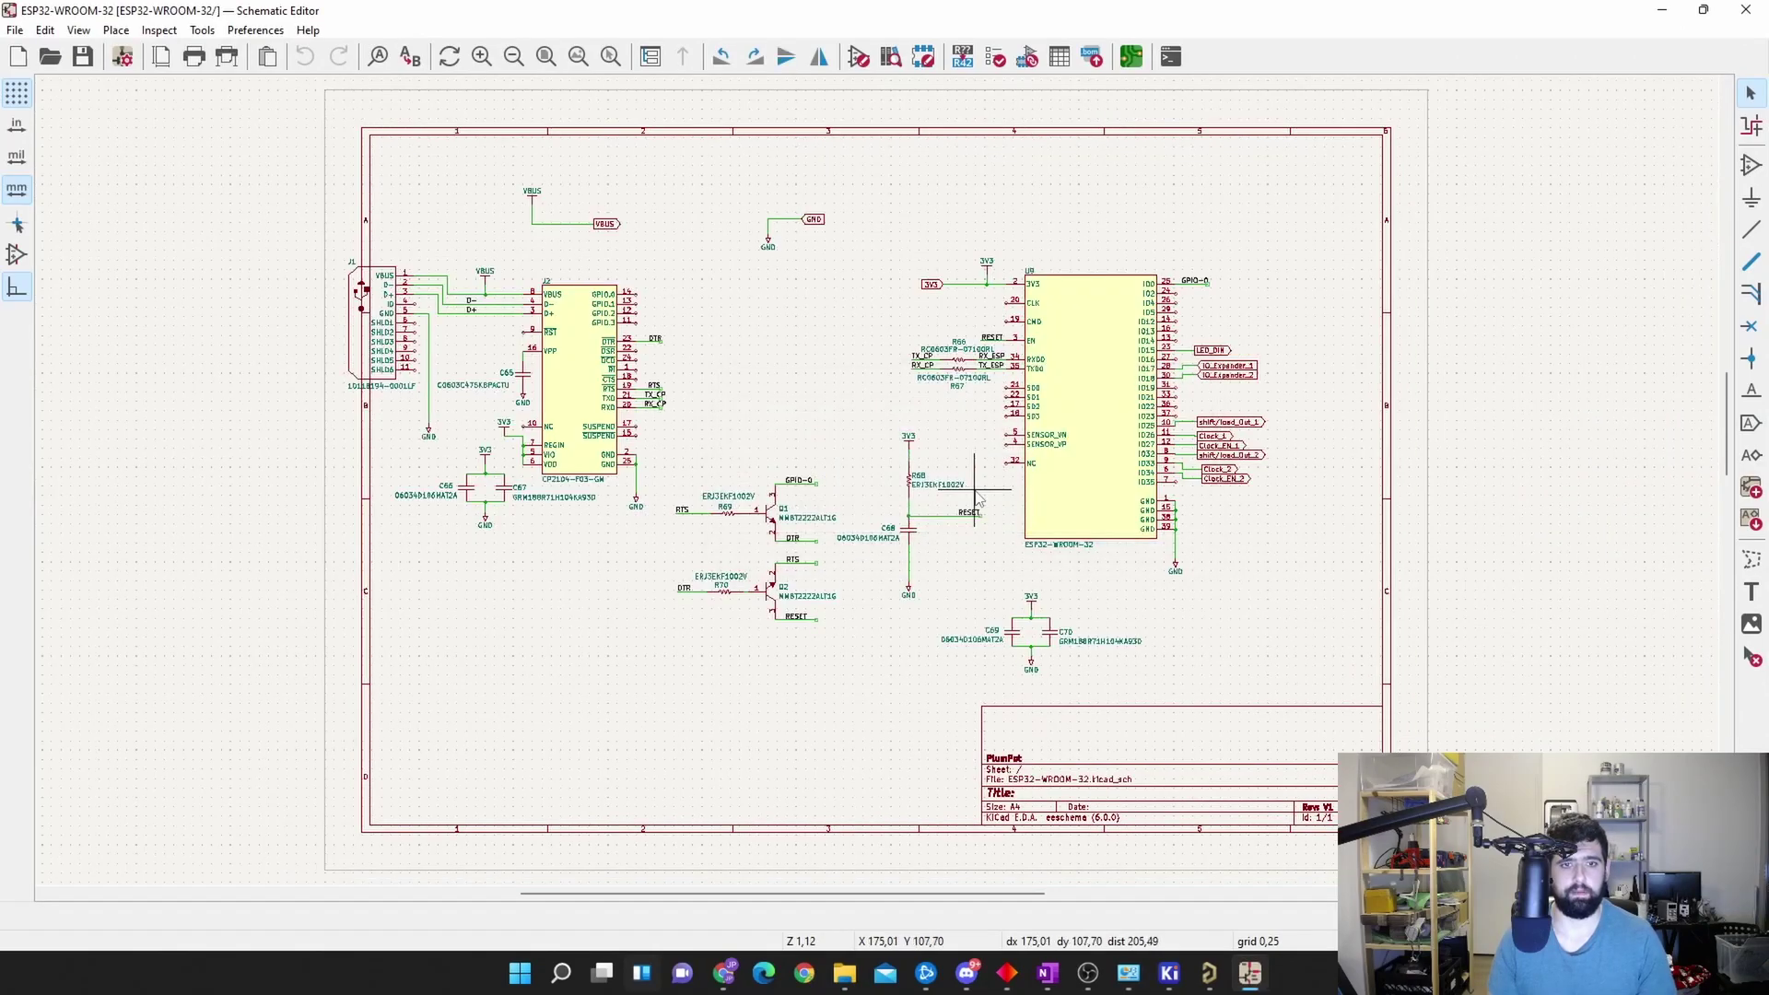
key(ctrl+a)
click(1668, 9)
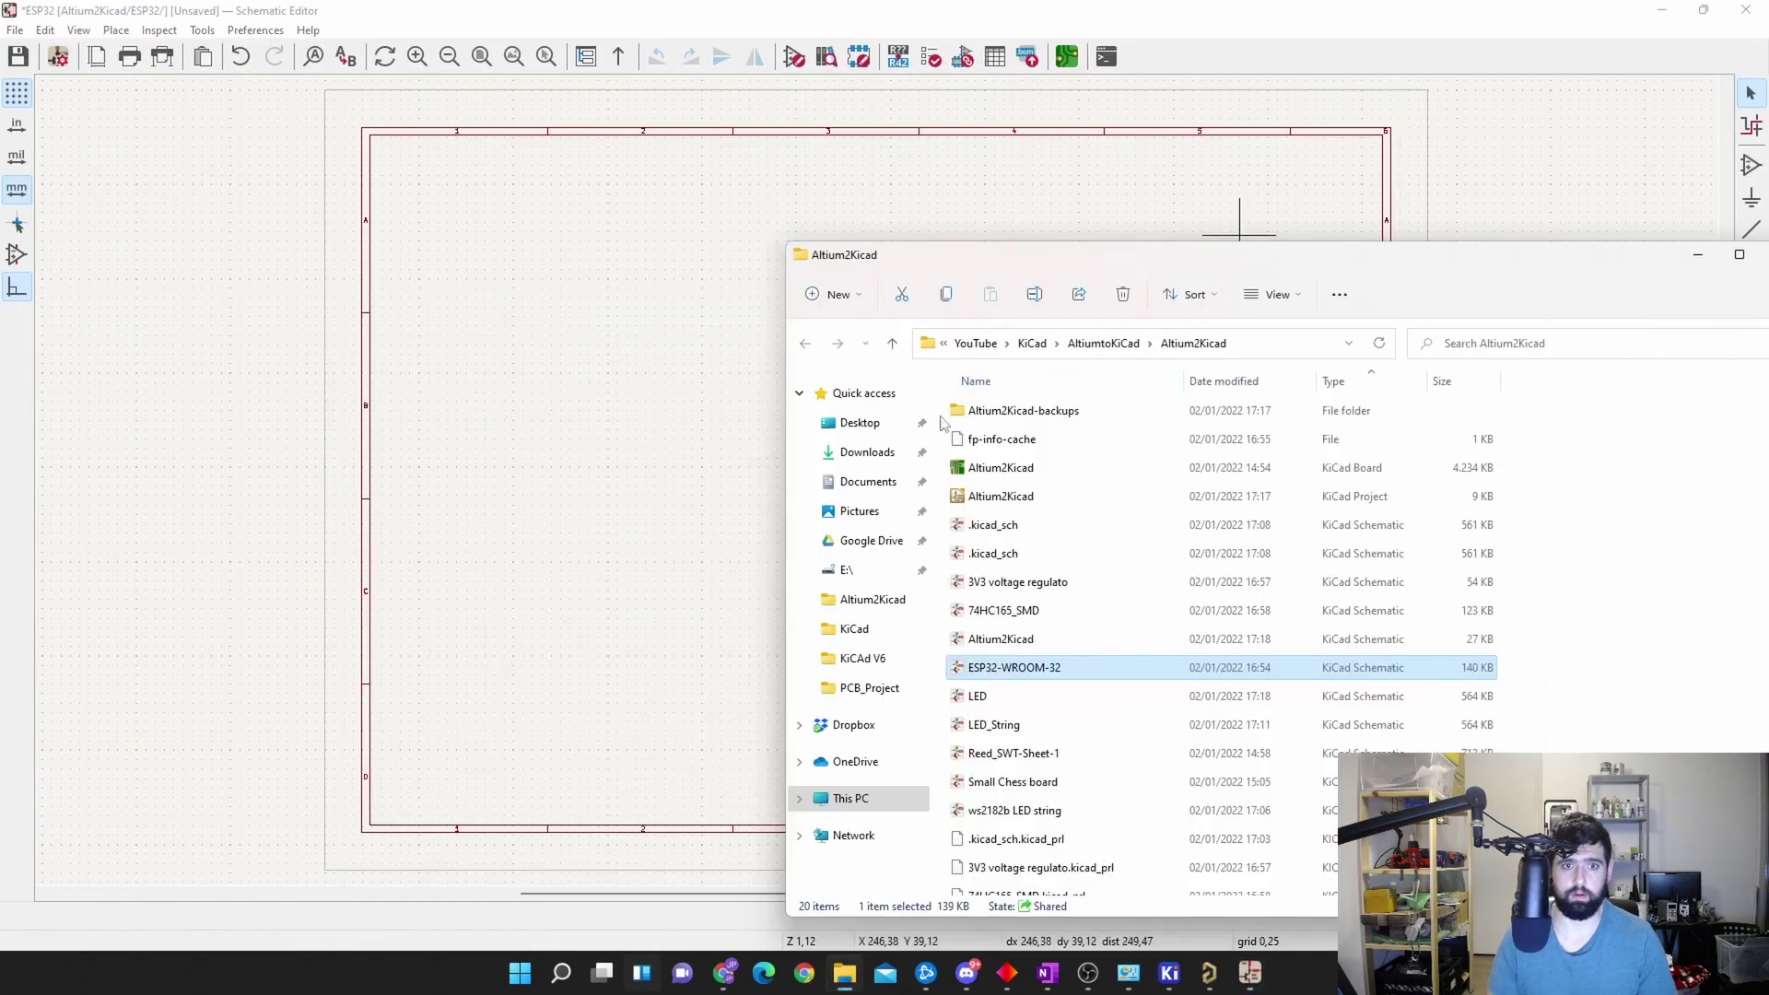
click(612, 316)
key(ctrl+v)
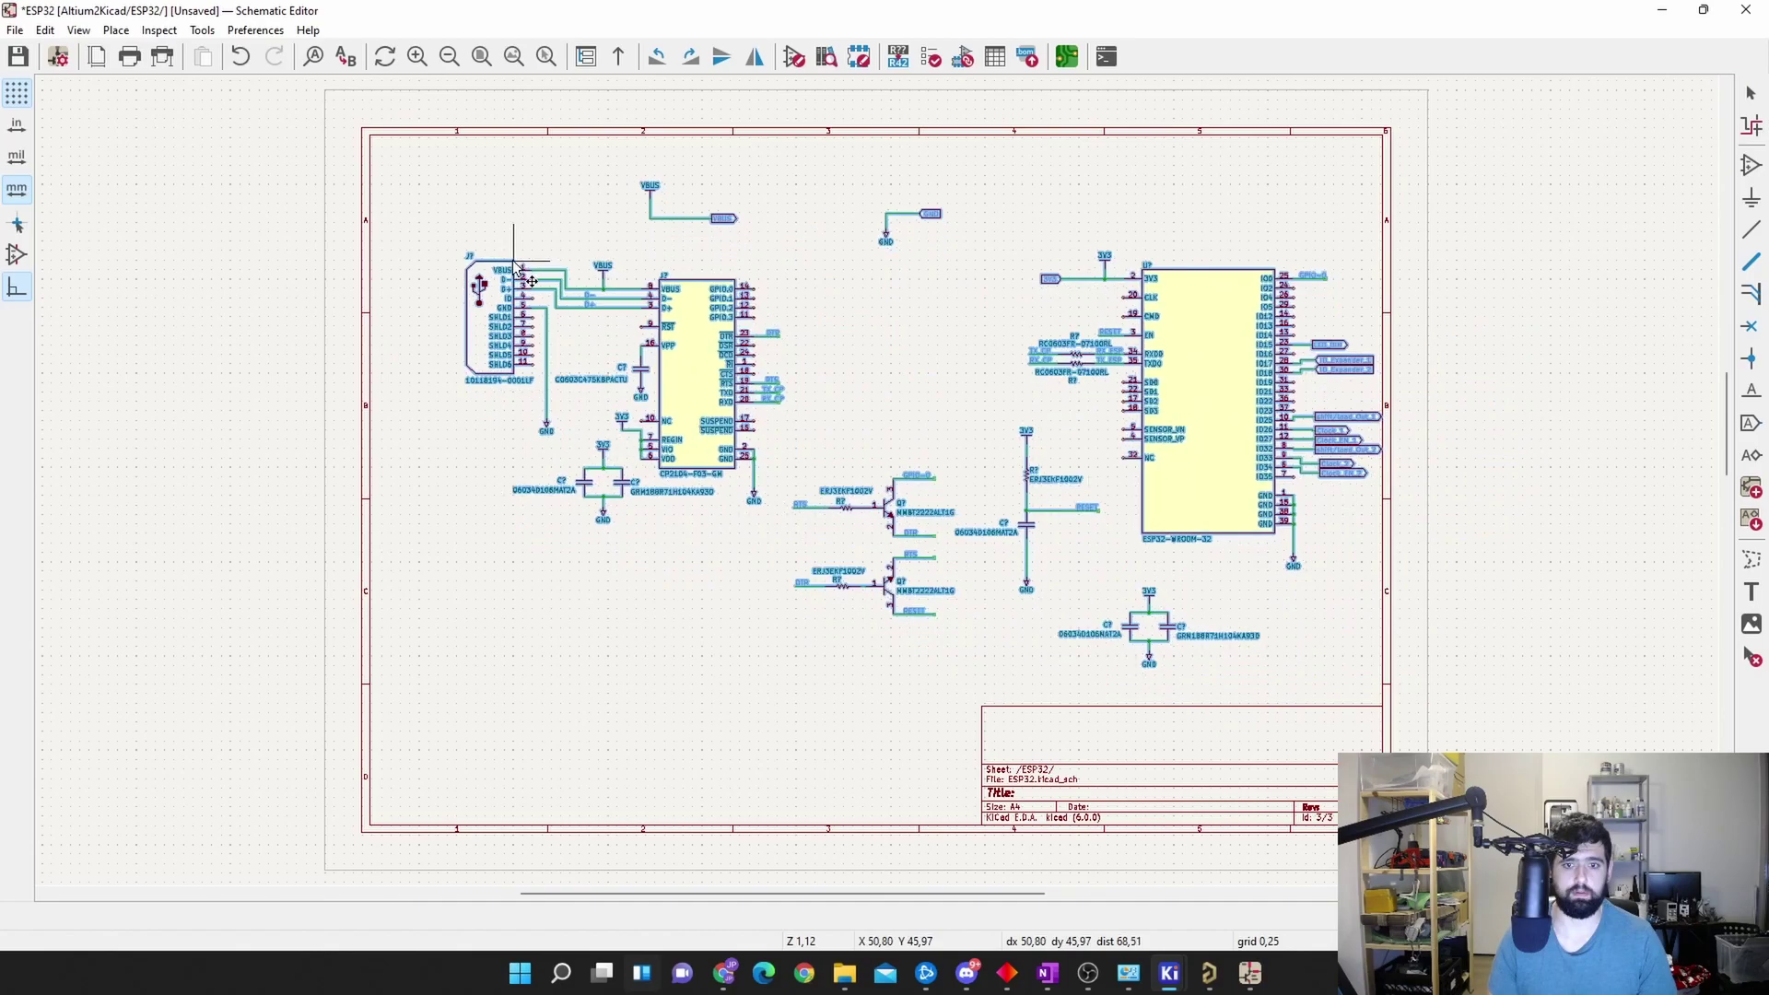
Step: Place the pasted USB-to-UART and ESP32 circuit on the sheet and save it
click(502, 256)
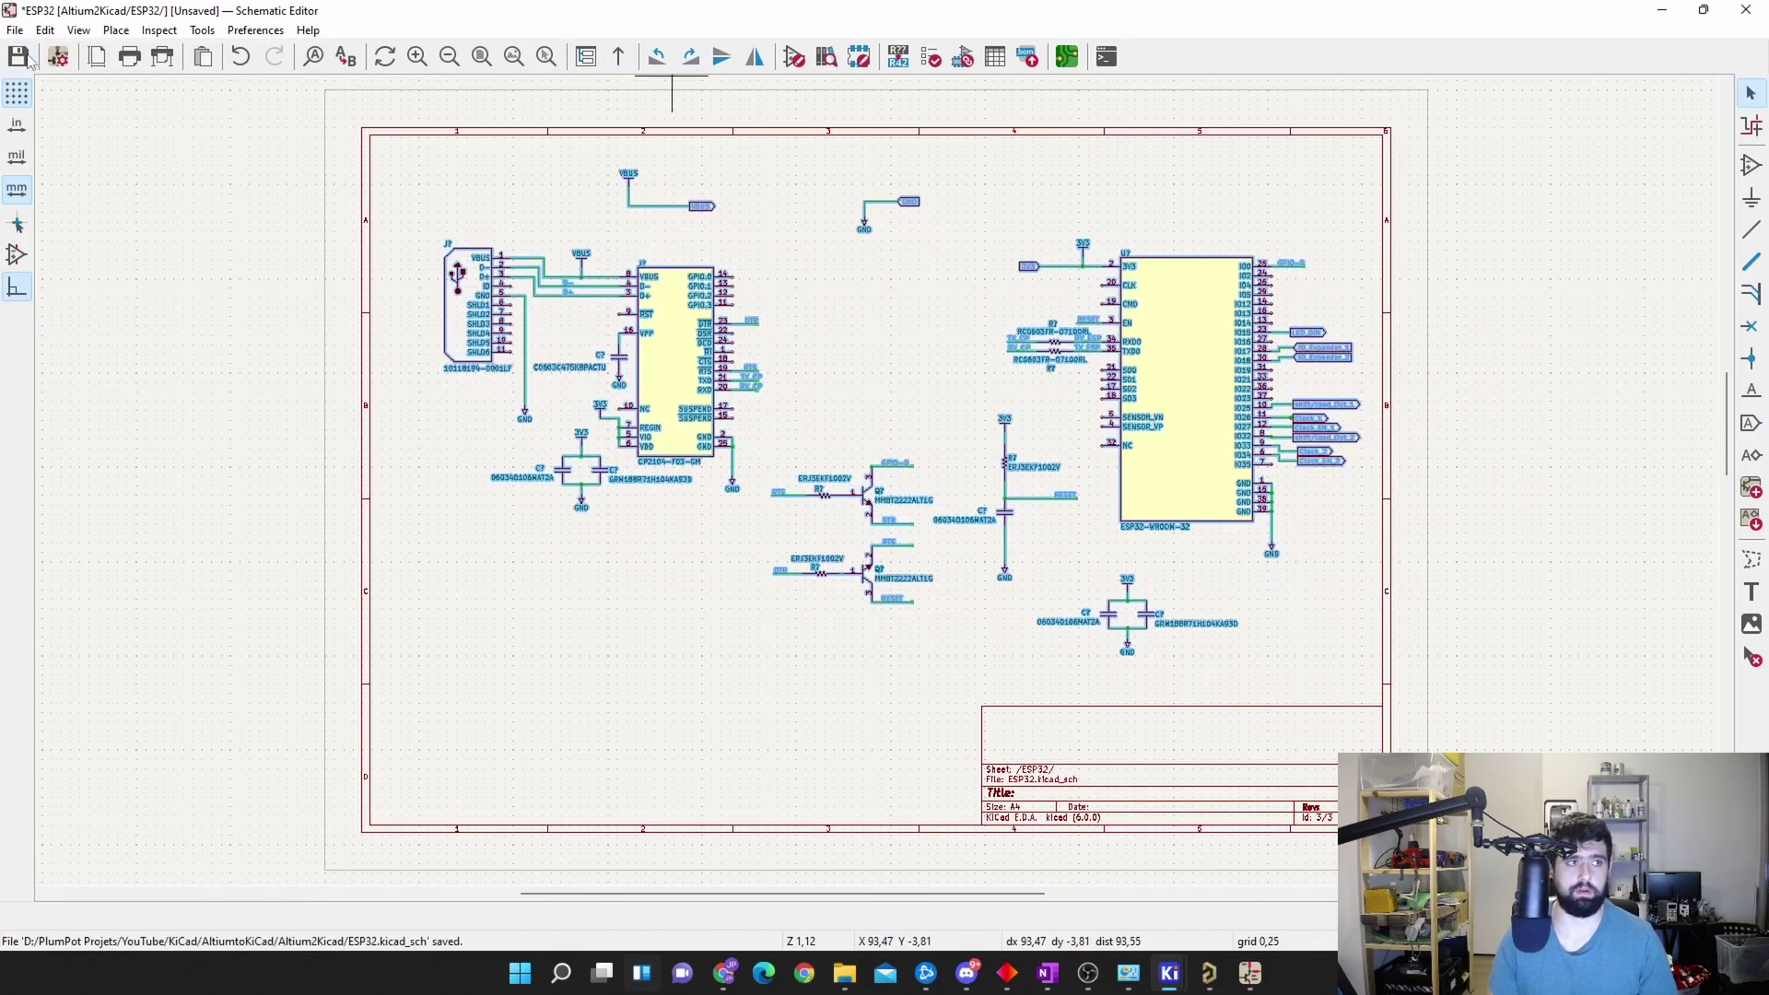
click(19, 56)
scroll(599, 156, up, 5)
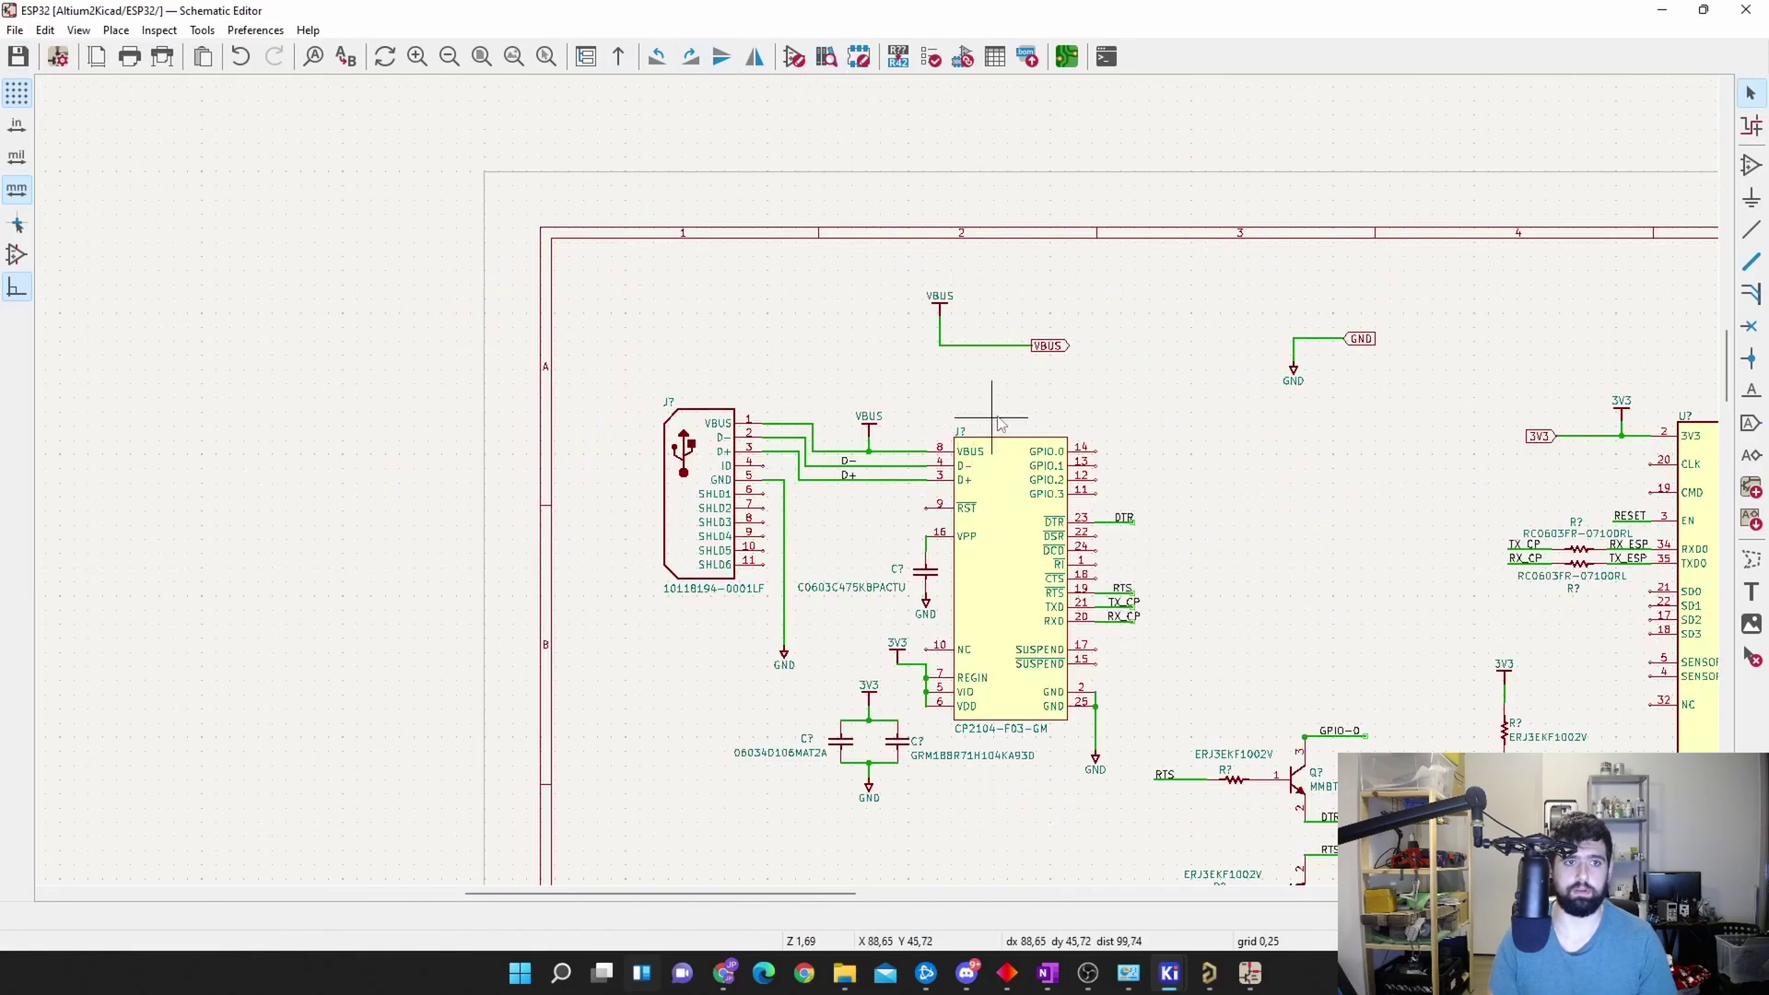
Step: Inspect the VBUS global label, then cancel the hierarchical label settings
double_click(918, 327)
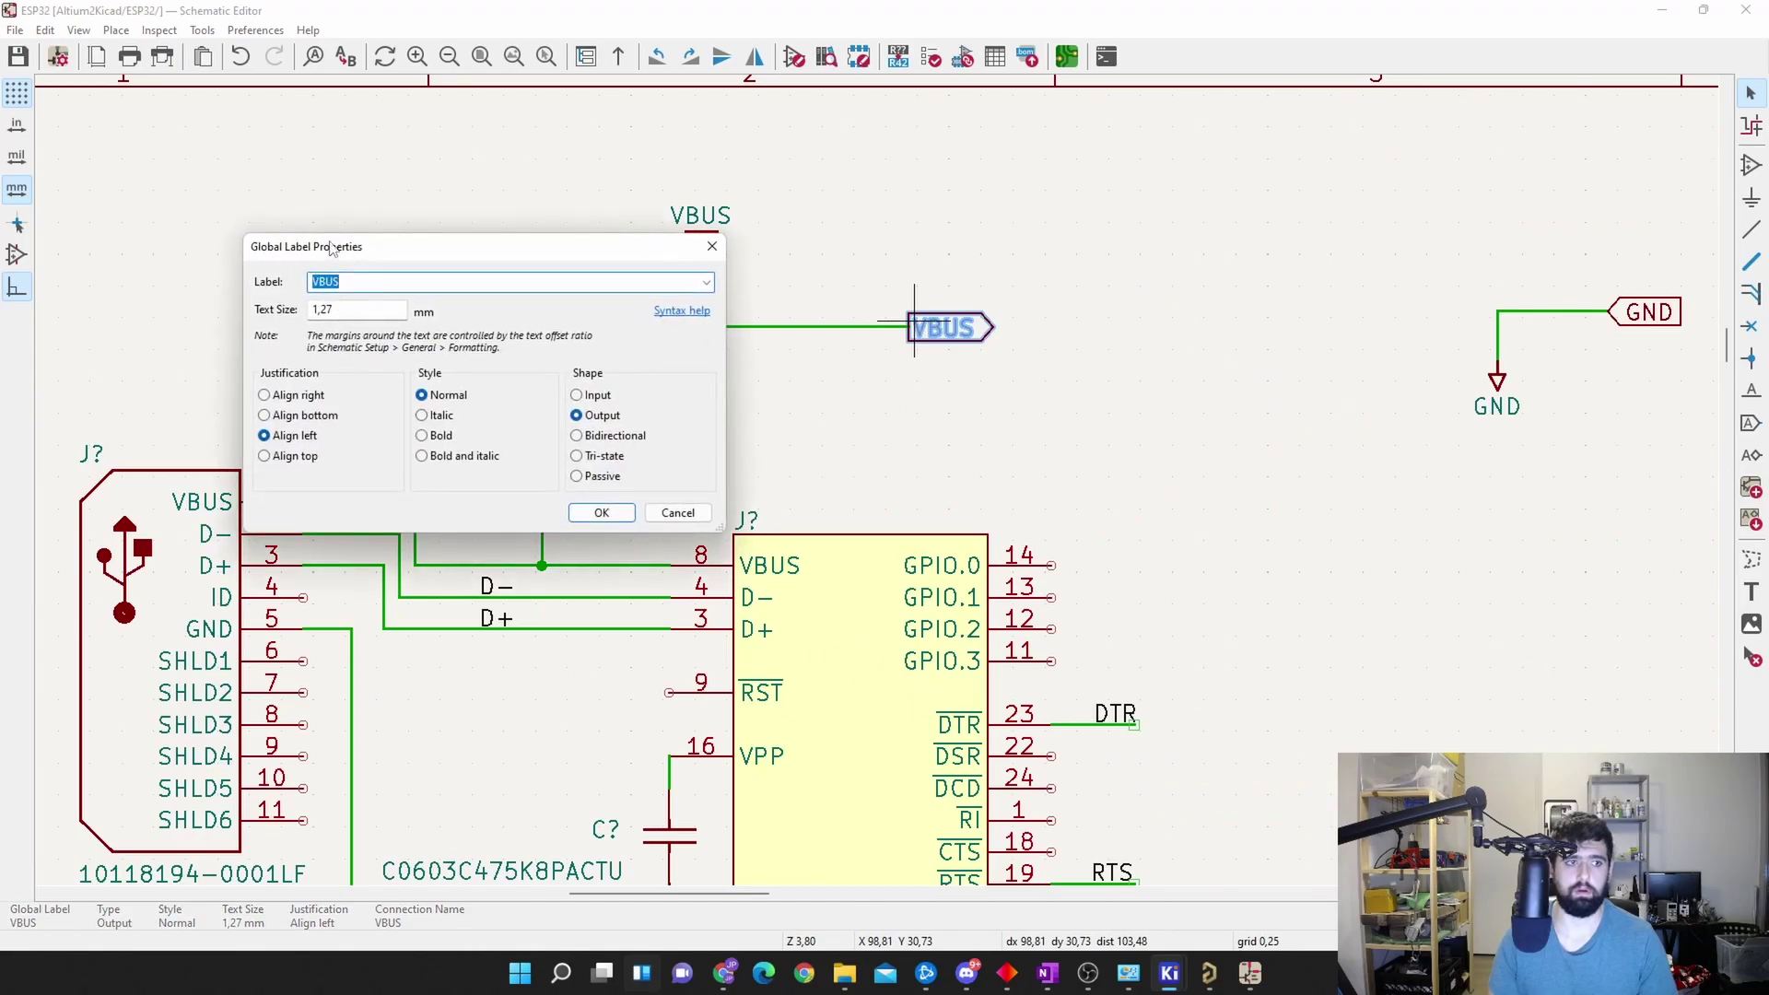
key(Escape)
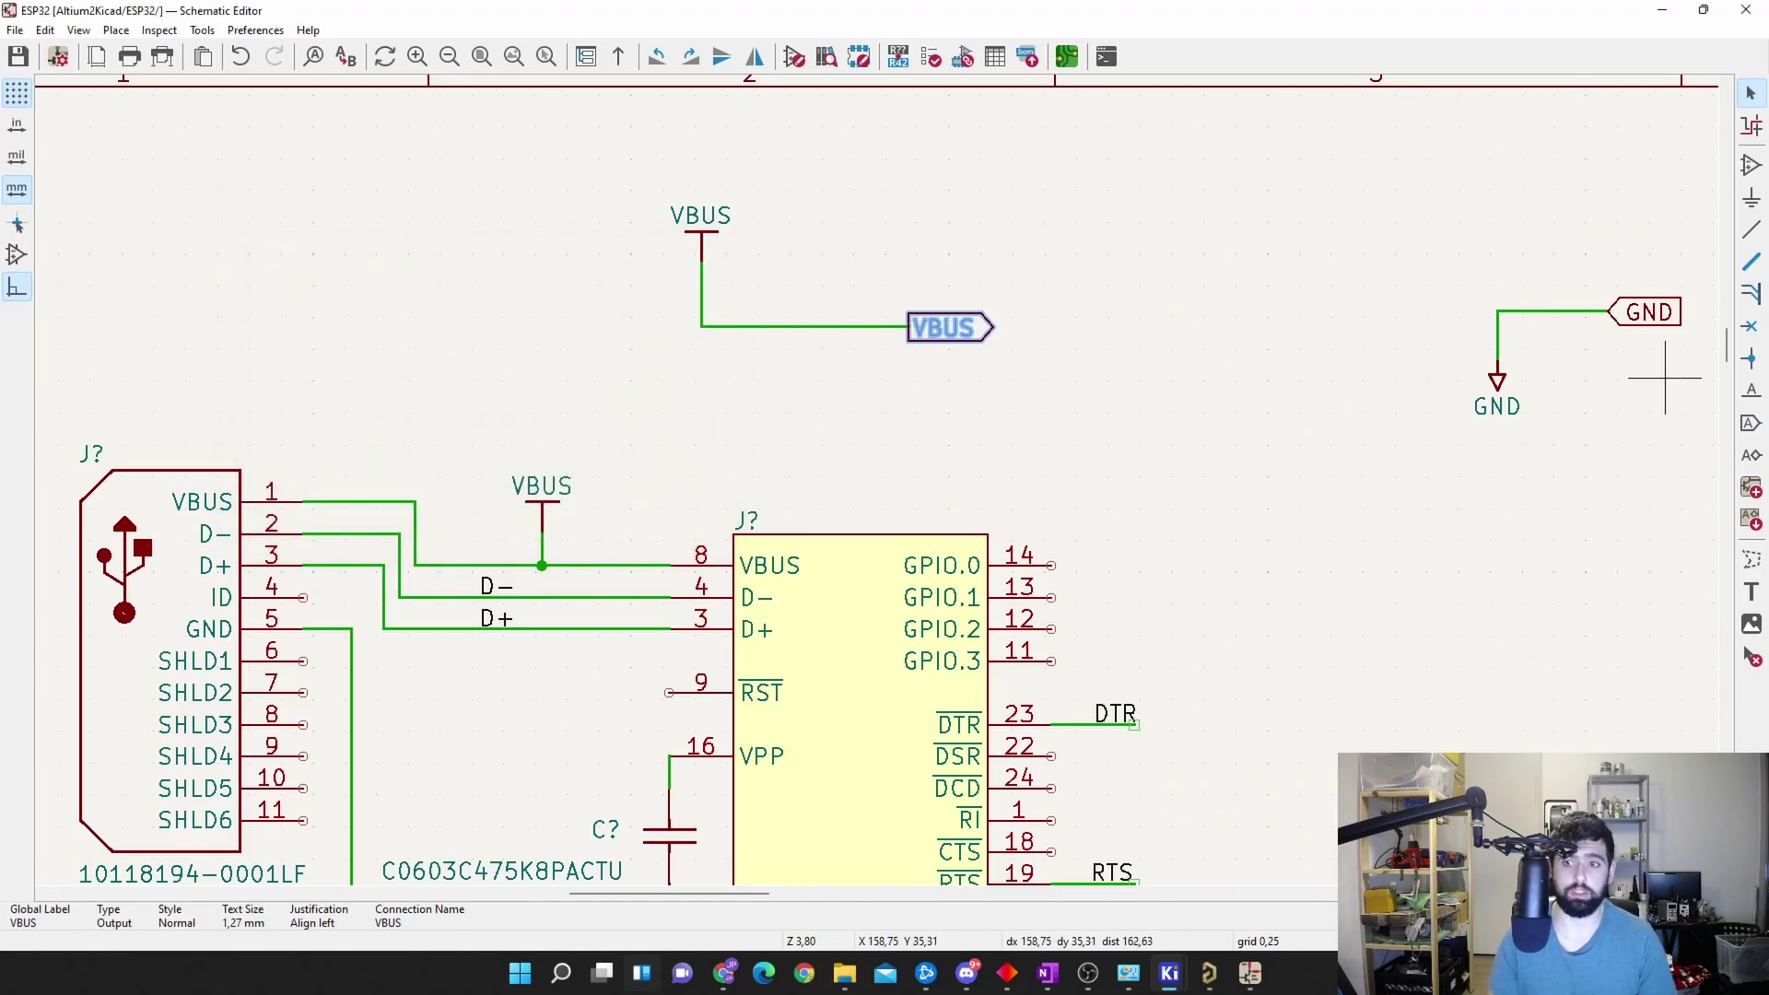
click(1748, 456)
click(1711, 450)
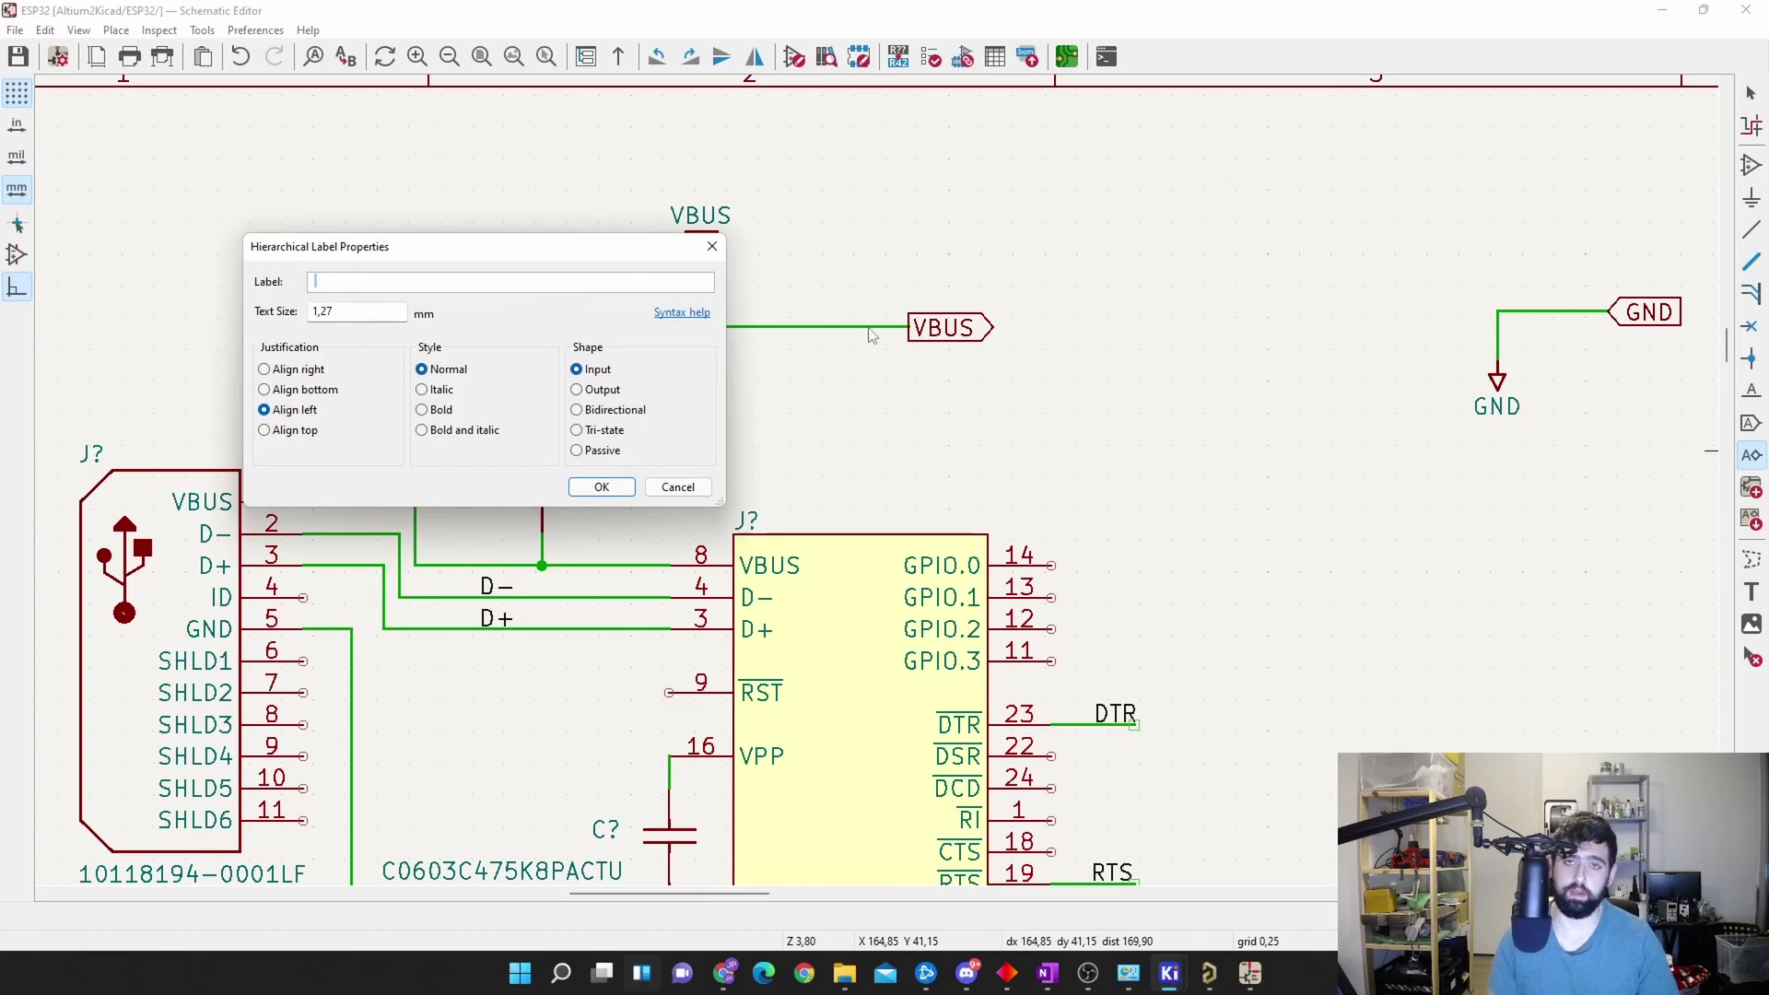
click(712, 246)
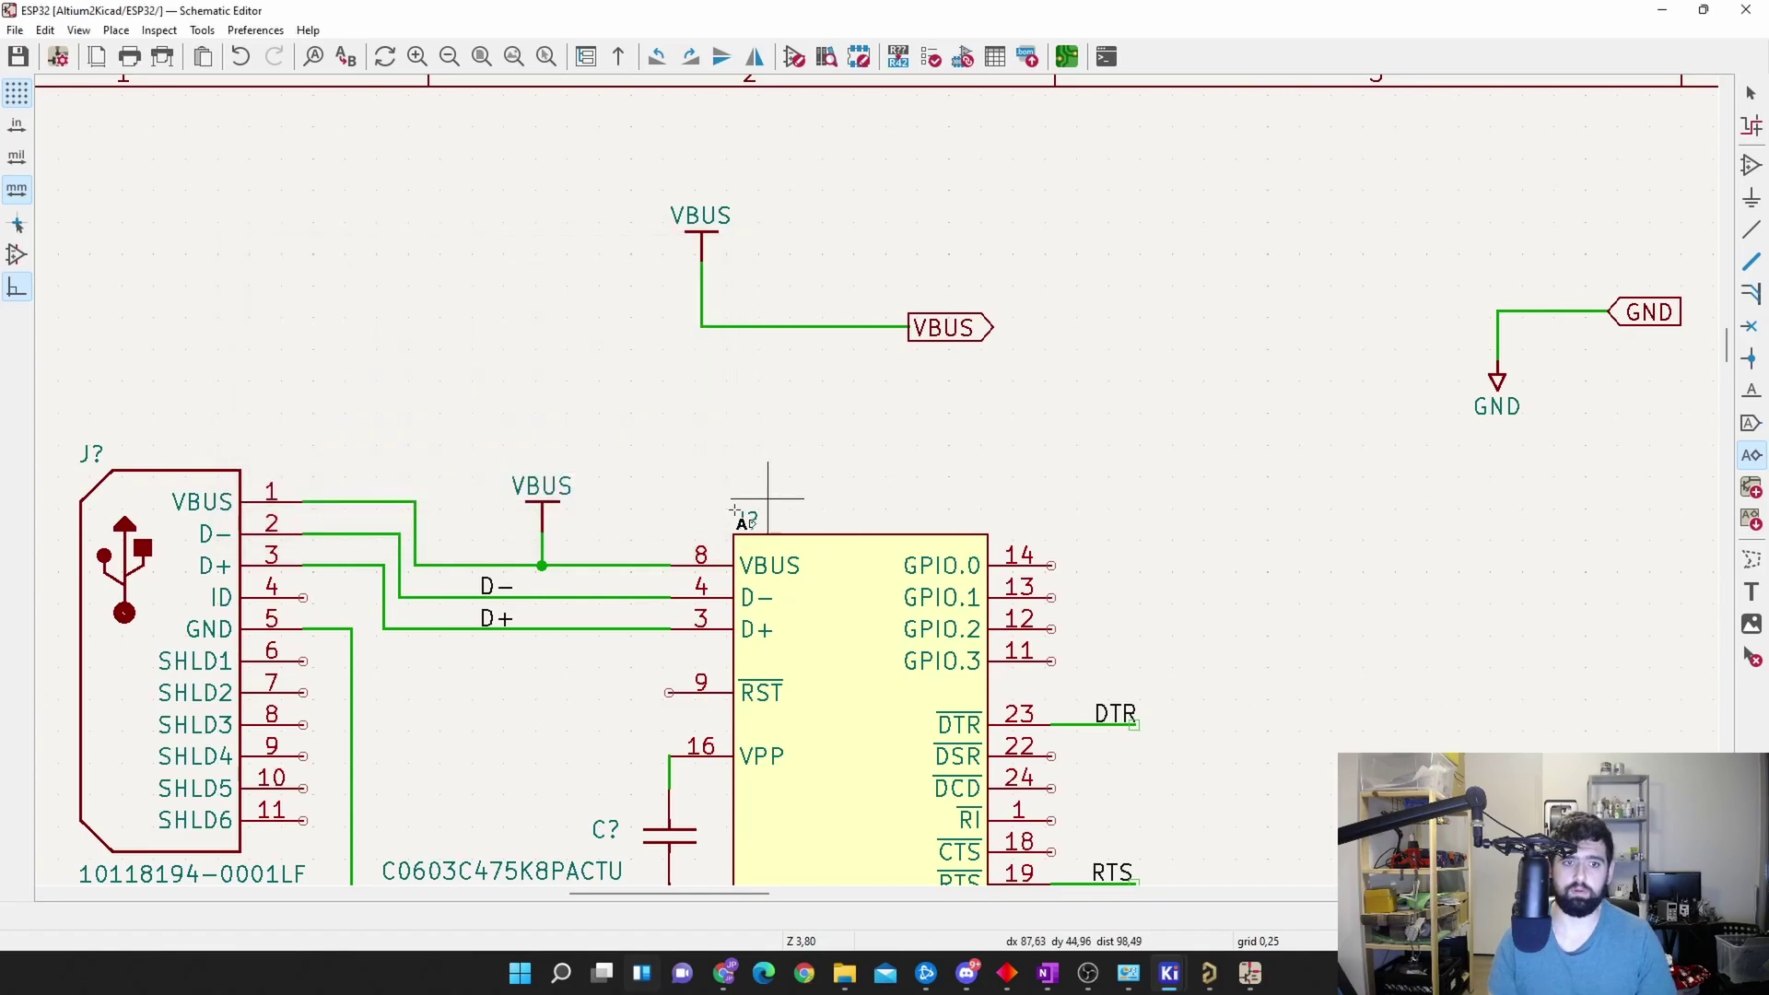
scroll(796, 622, down, 3)
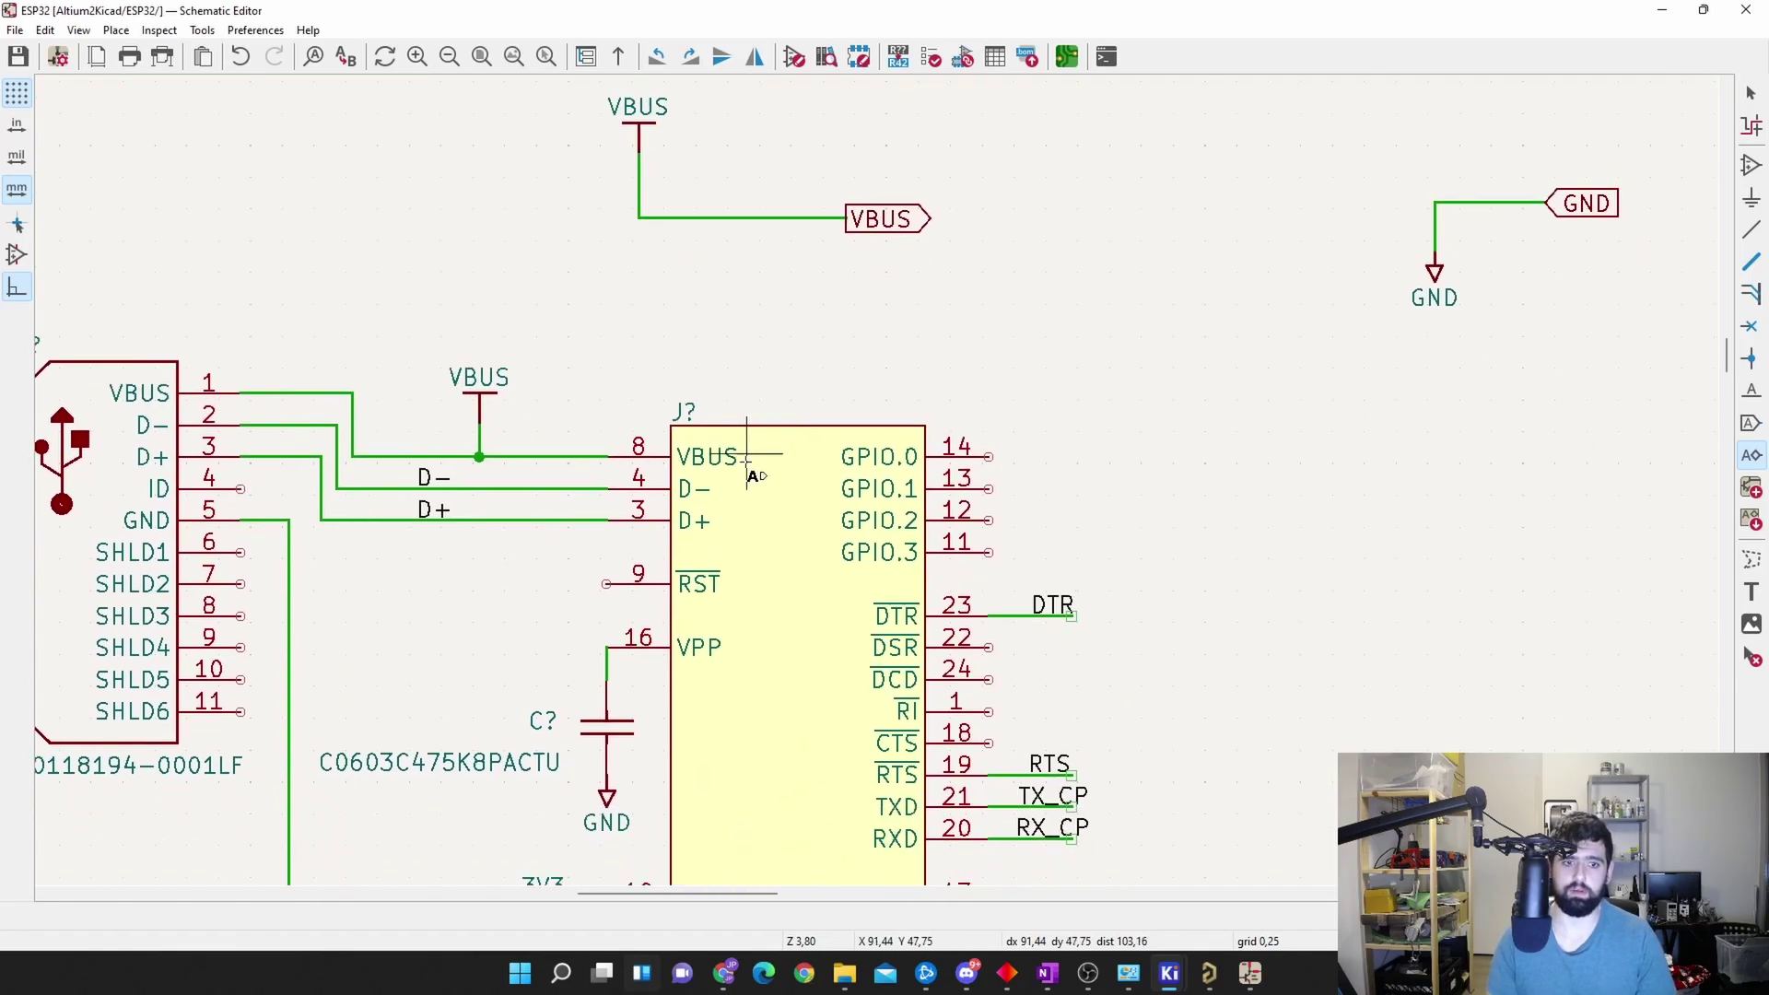
Step: Check the CP2104 symbol's footprint by browsing libraries filtered with 'CP'
key(Escape)
double_click(751, 511)
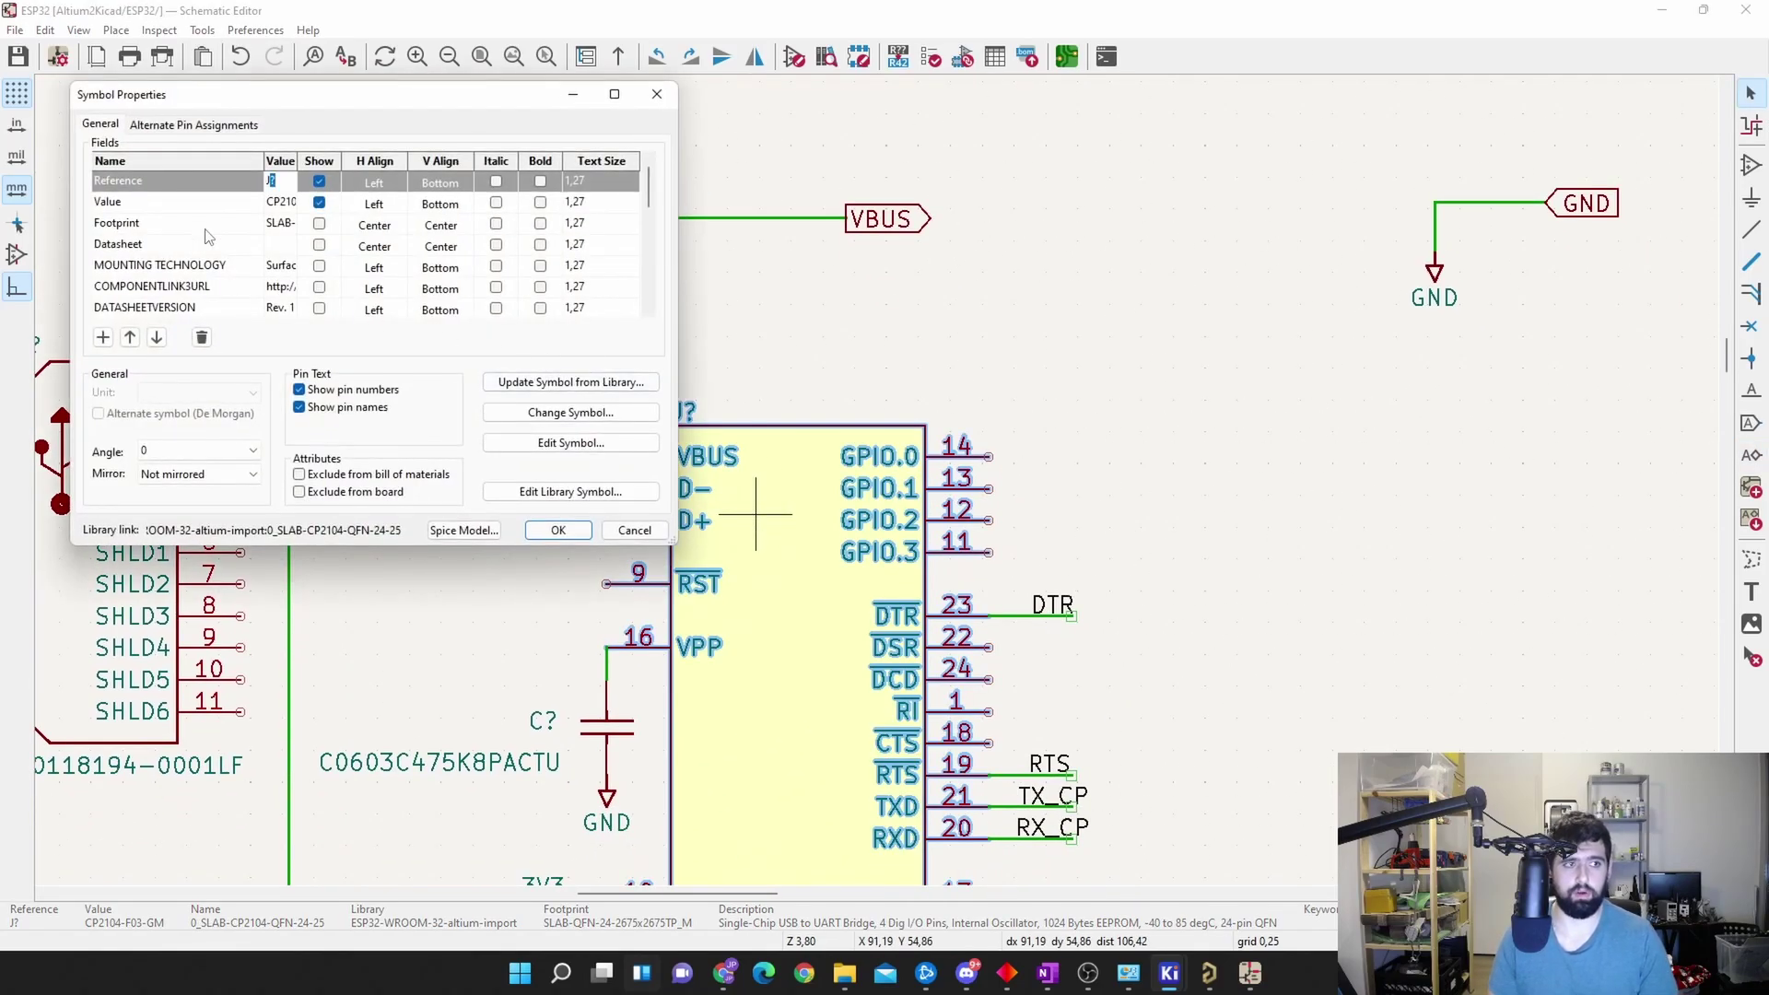
click(208, 226)
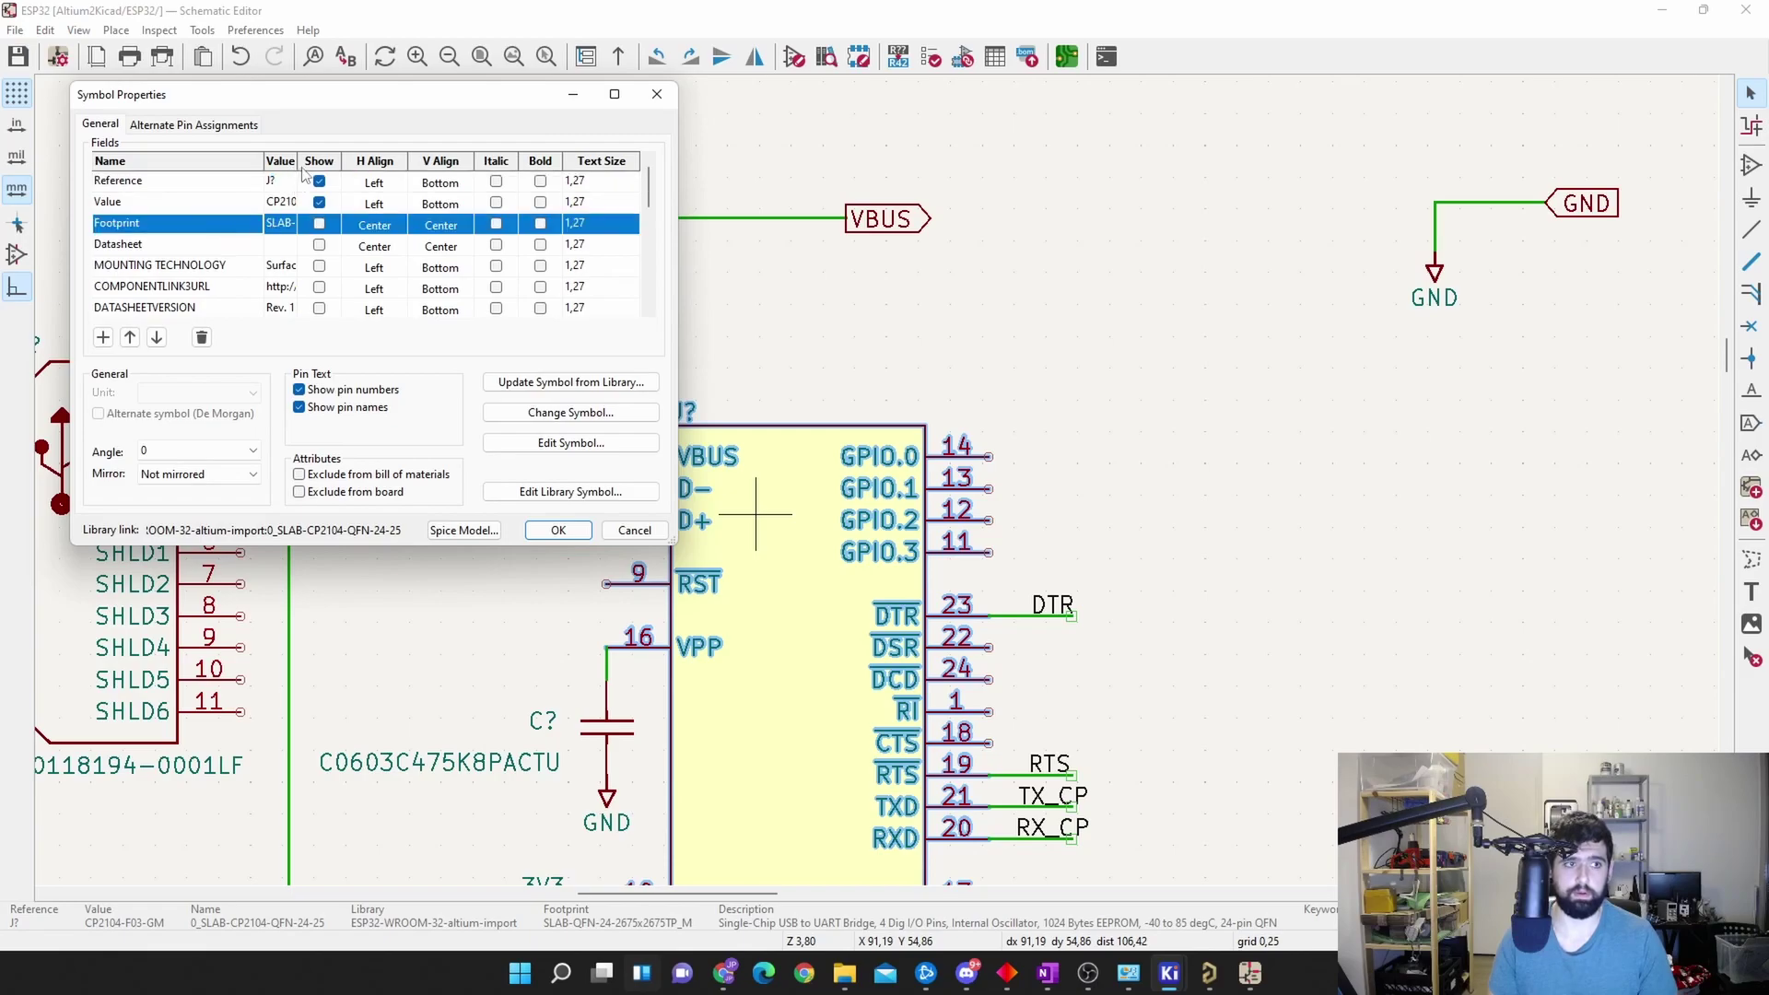
click(281, 224)
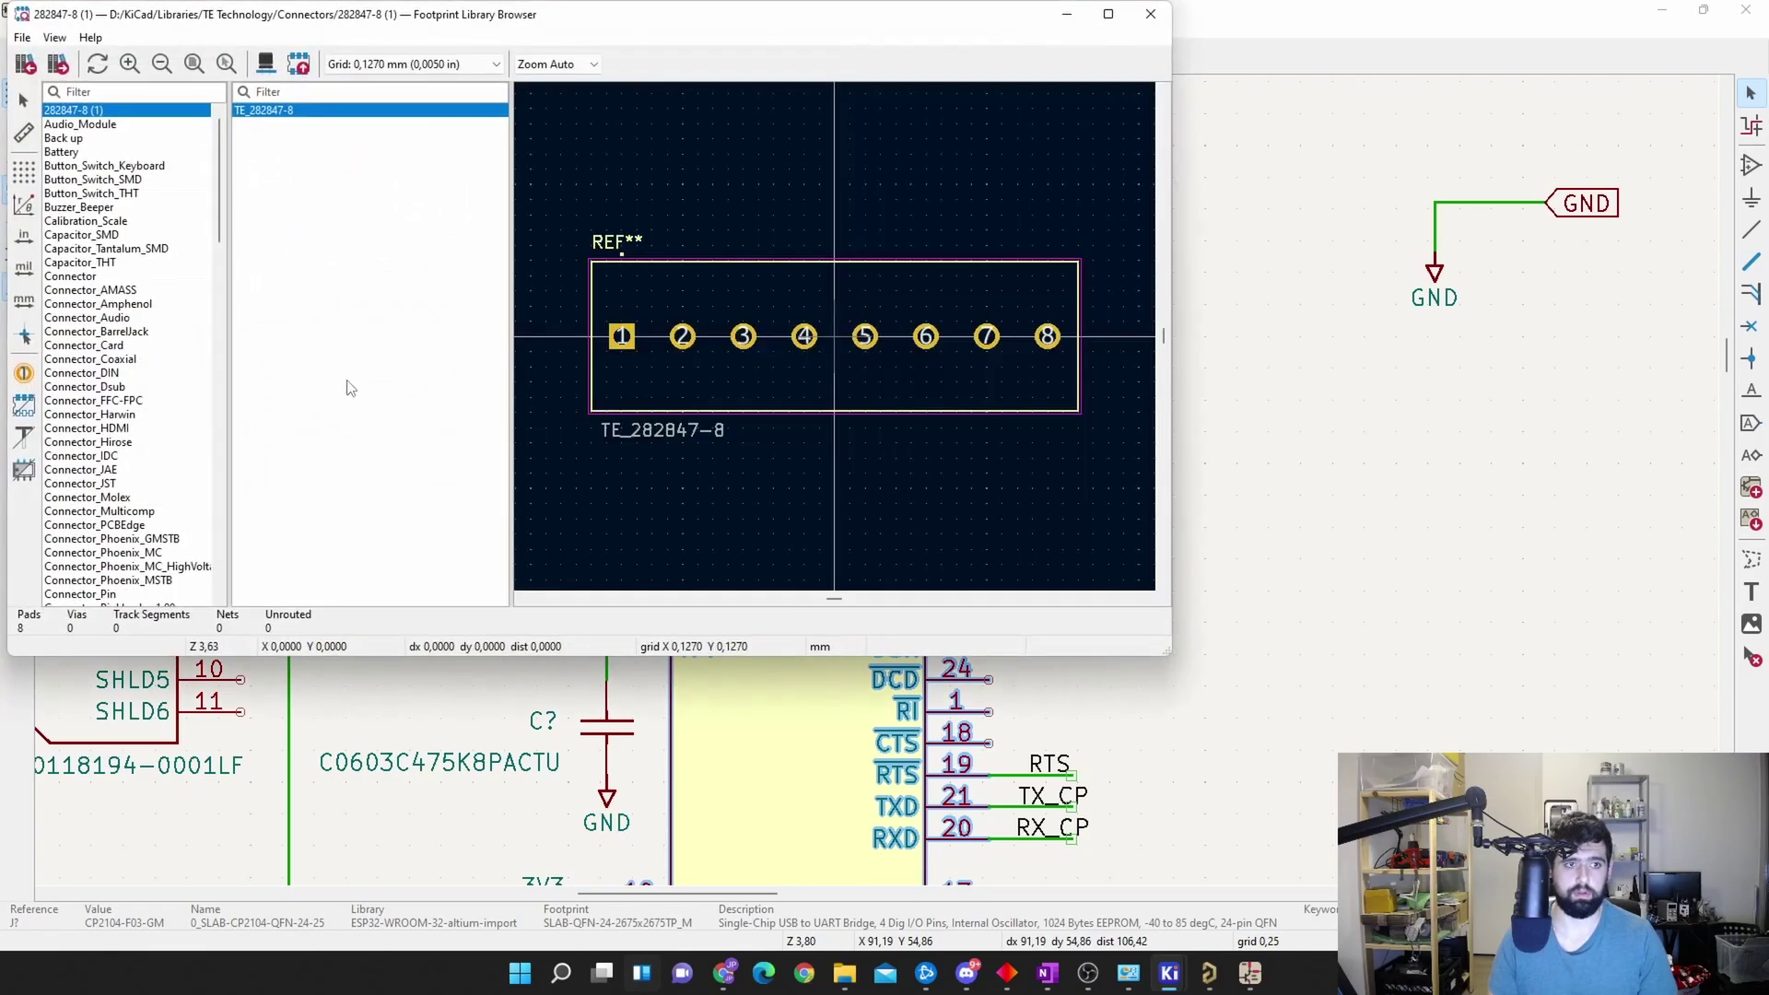
text(CP2104)
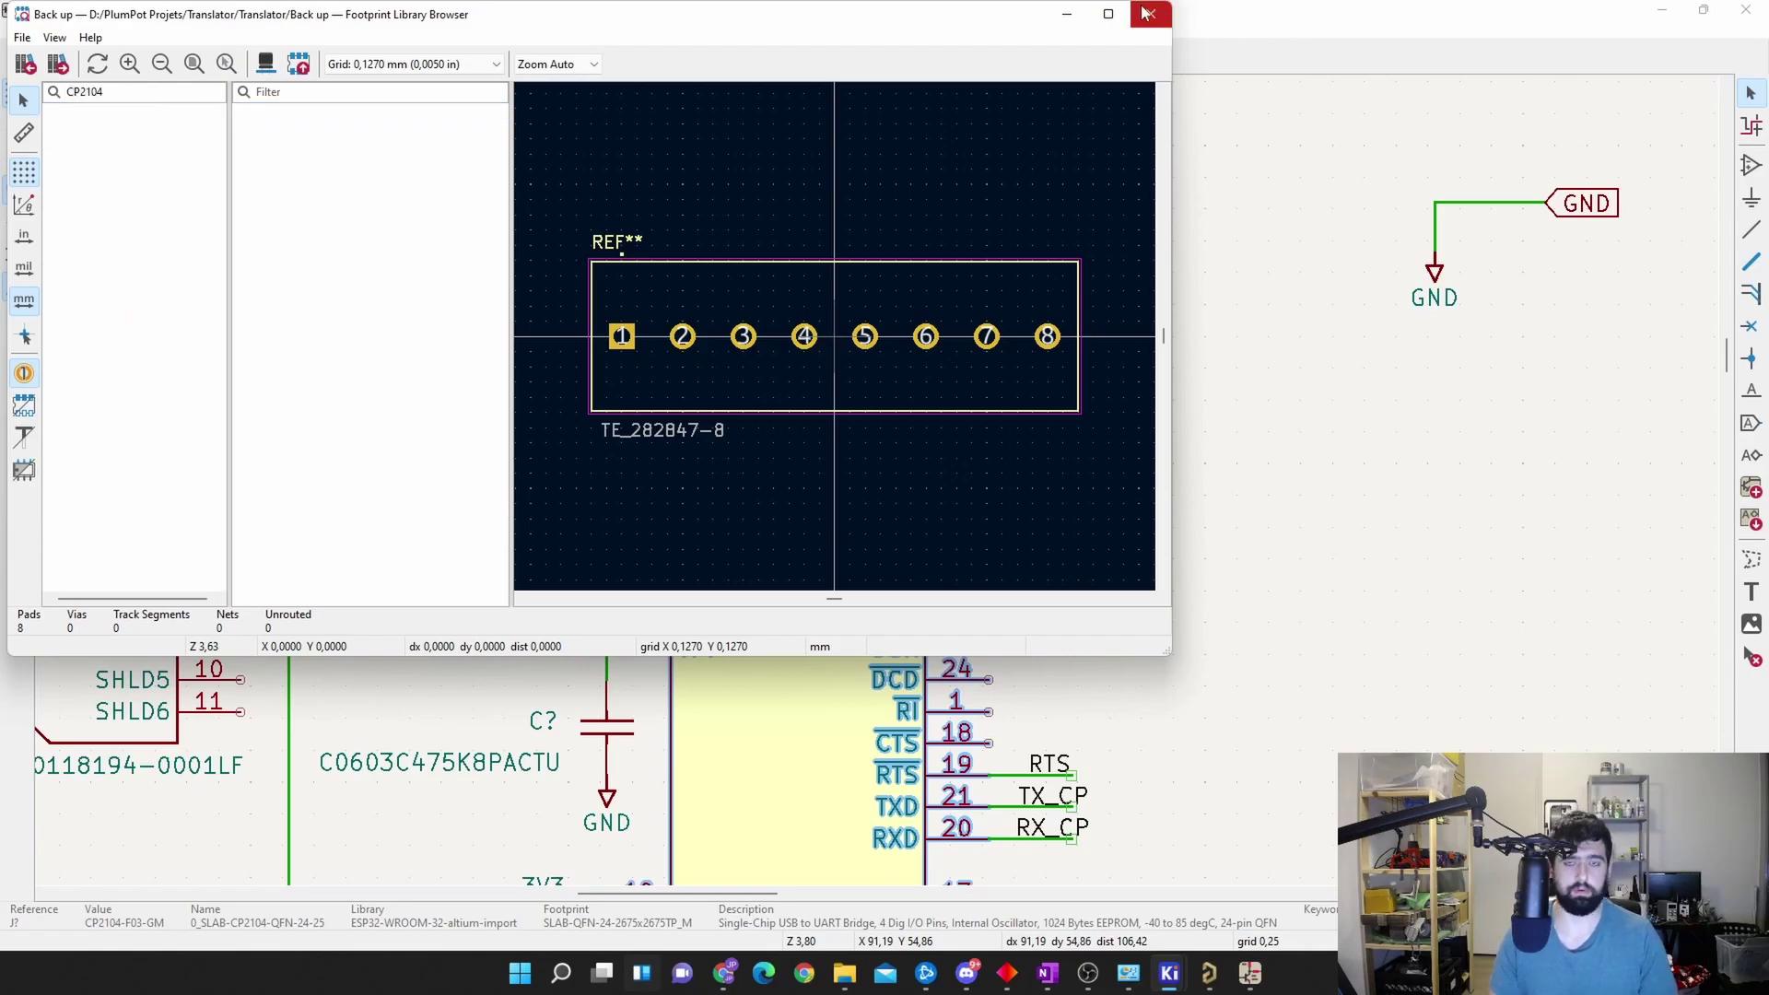
click(1150, 13)
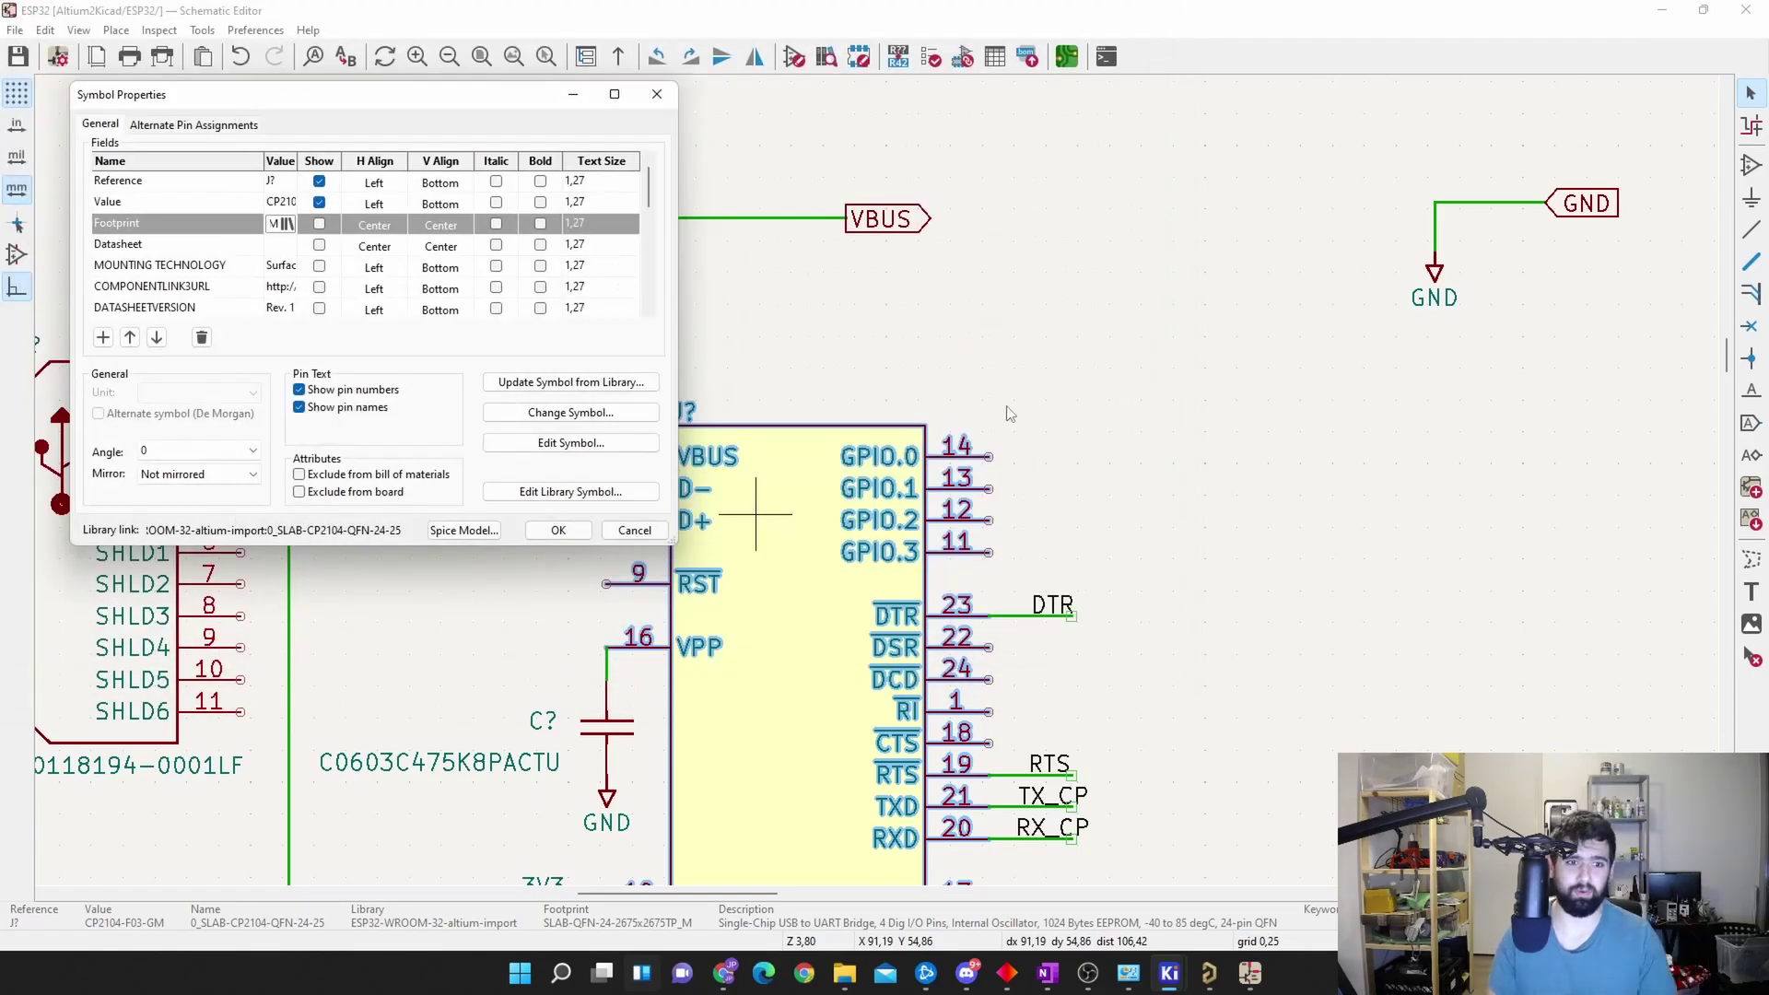
click(657, 94)
Step: Browse footprints for the ESP32 module with filter 'roo', leaving its footprint unchanged
scroll(829, 461, down, 5)
scroll(903, 470, up, 1)
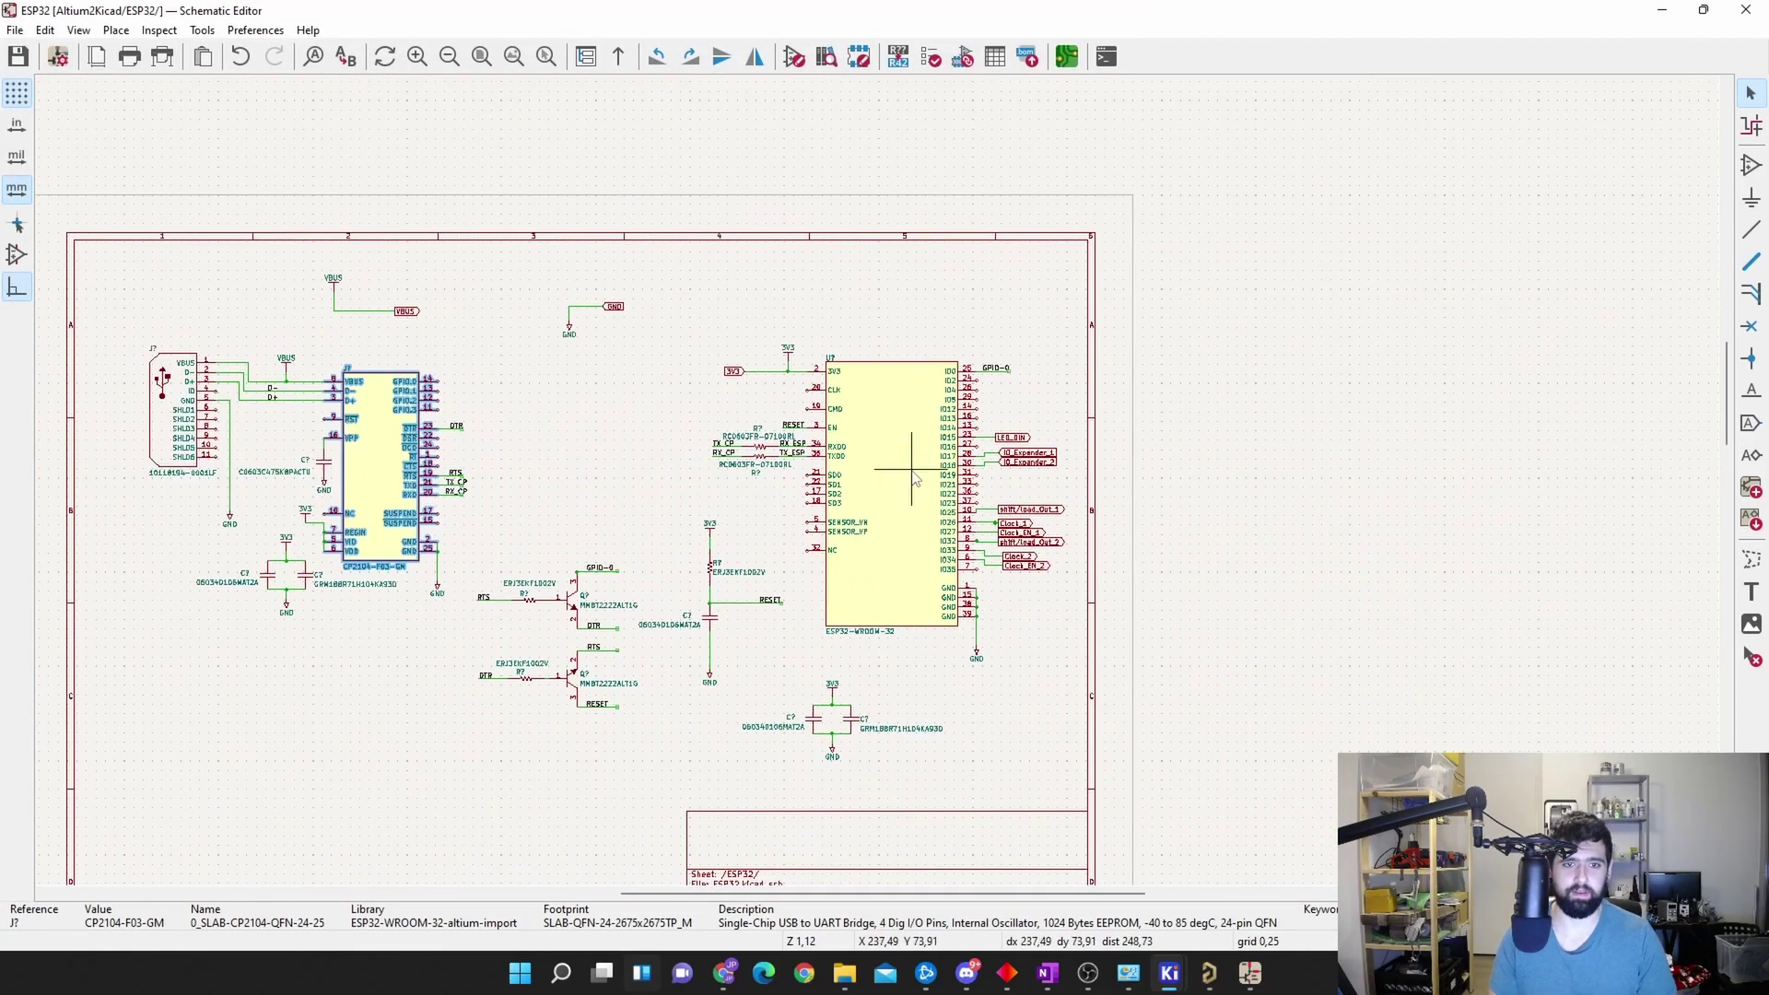
double_click(910, 468)
click(291, 225)
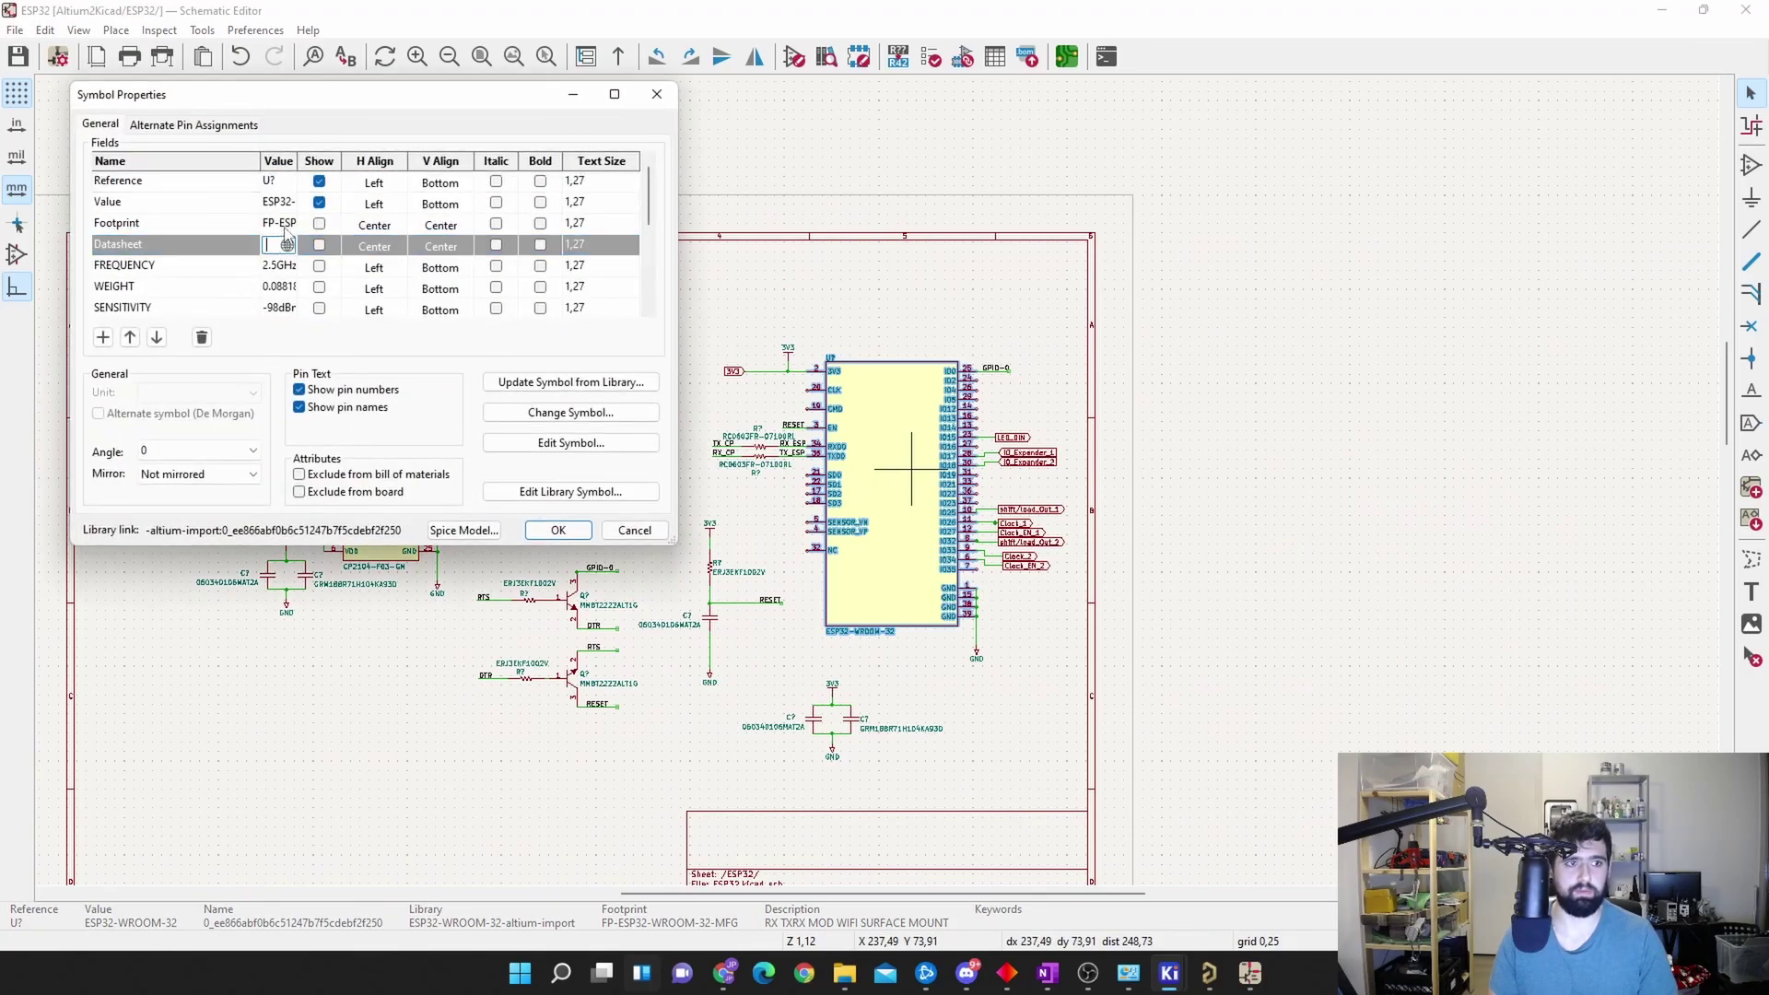
click(288, 224)
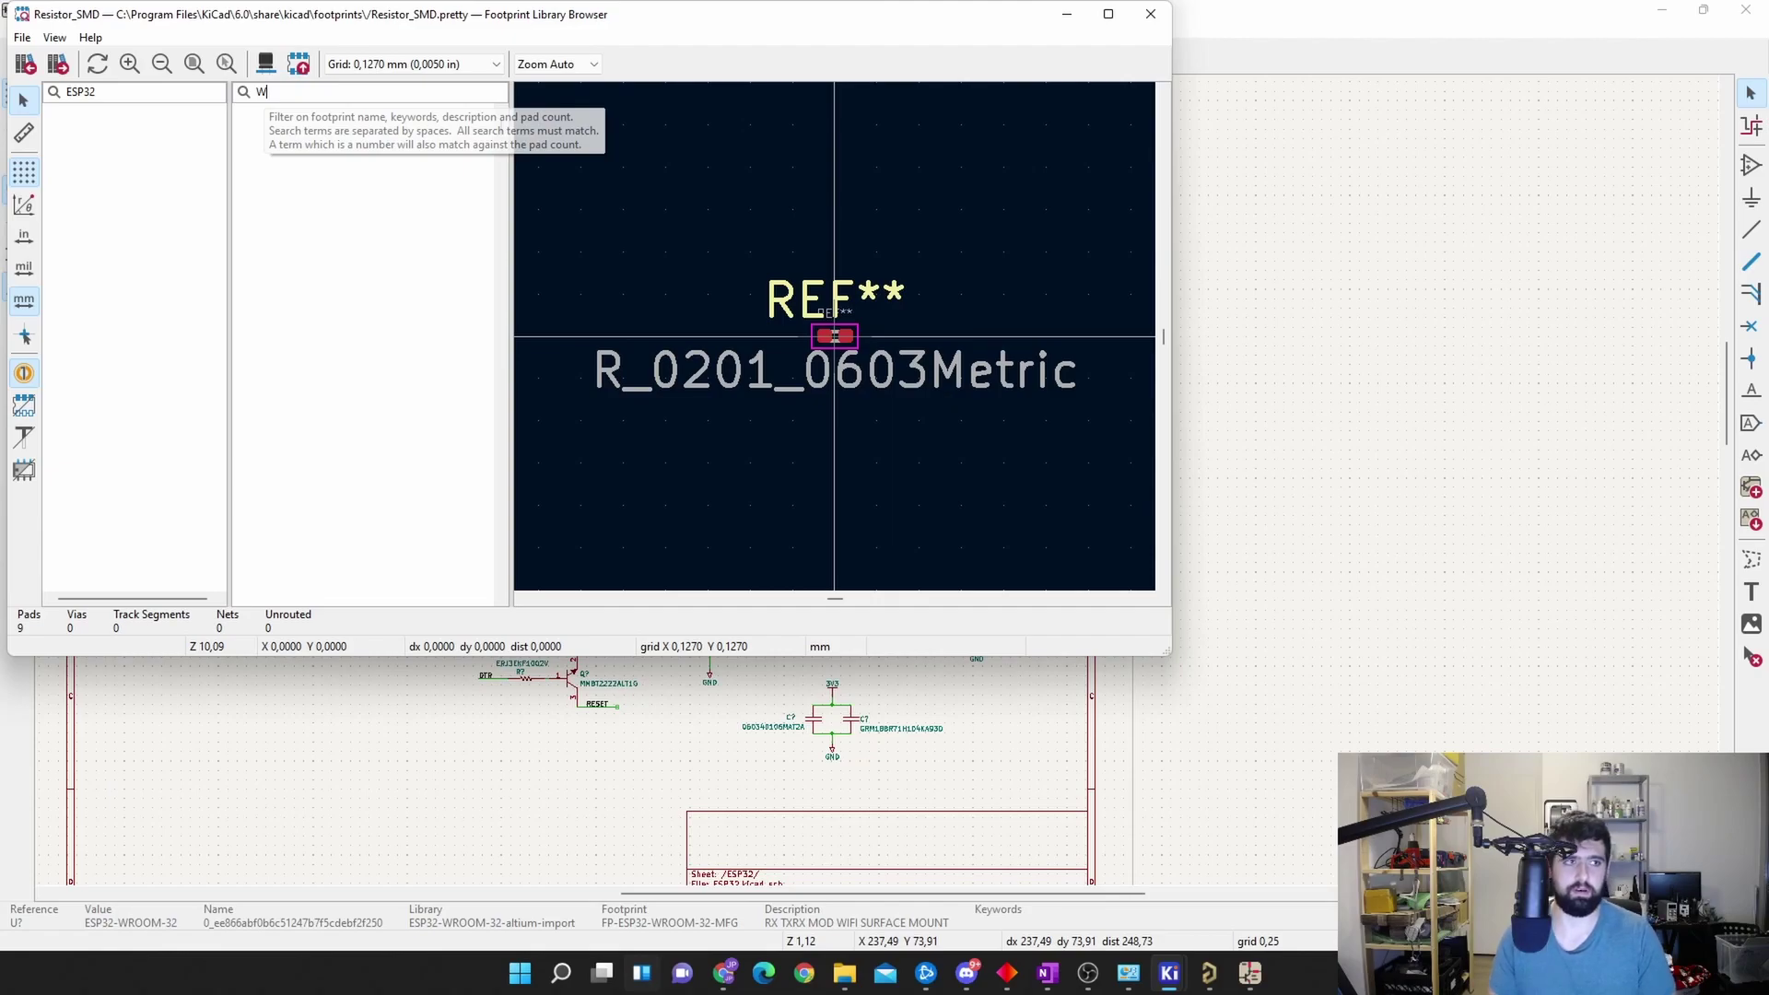
text(room)
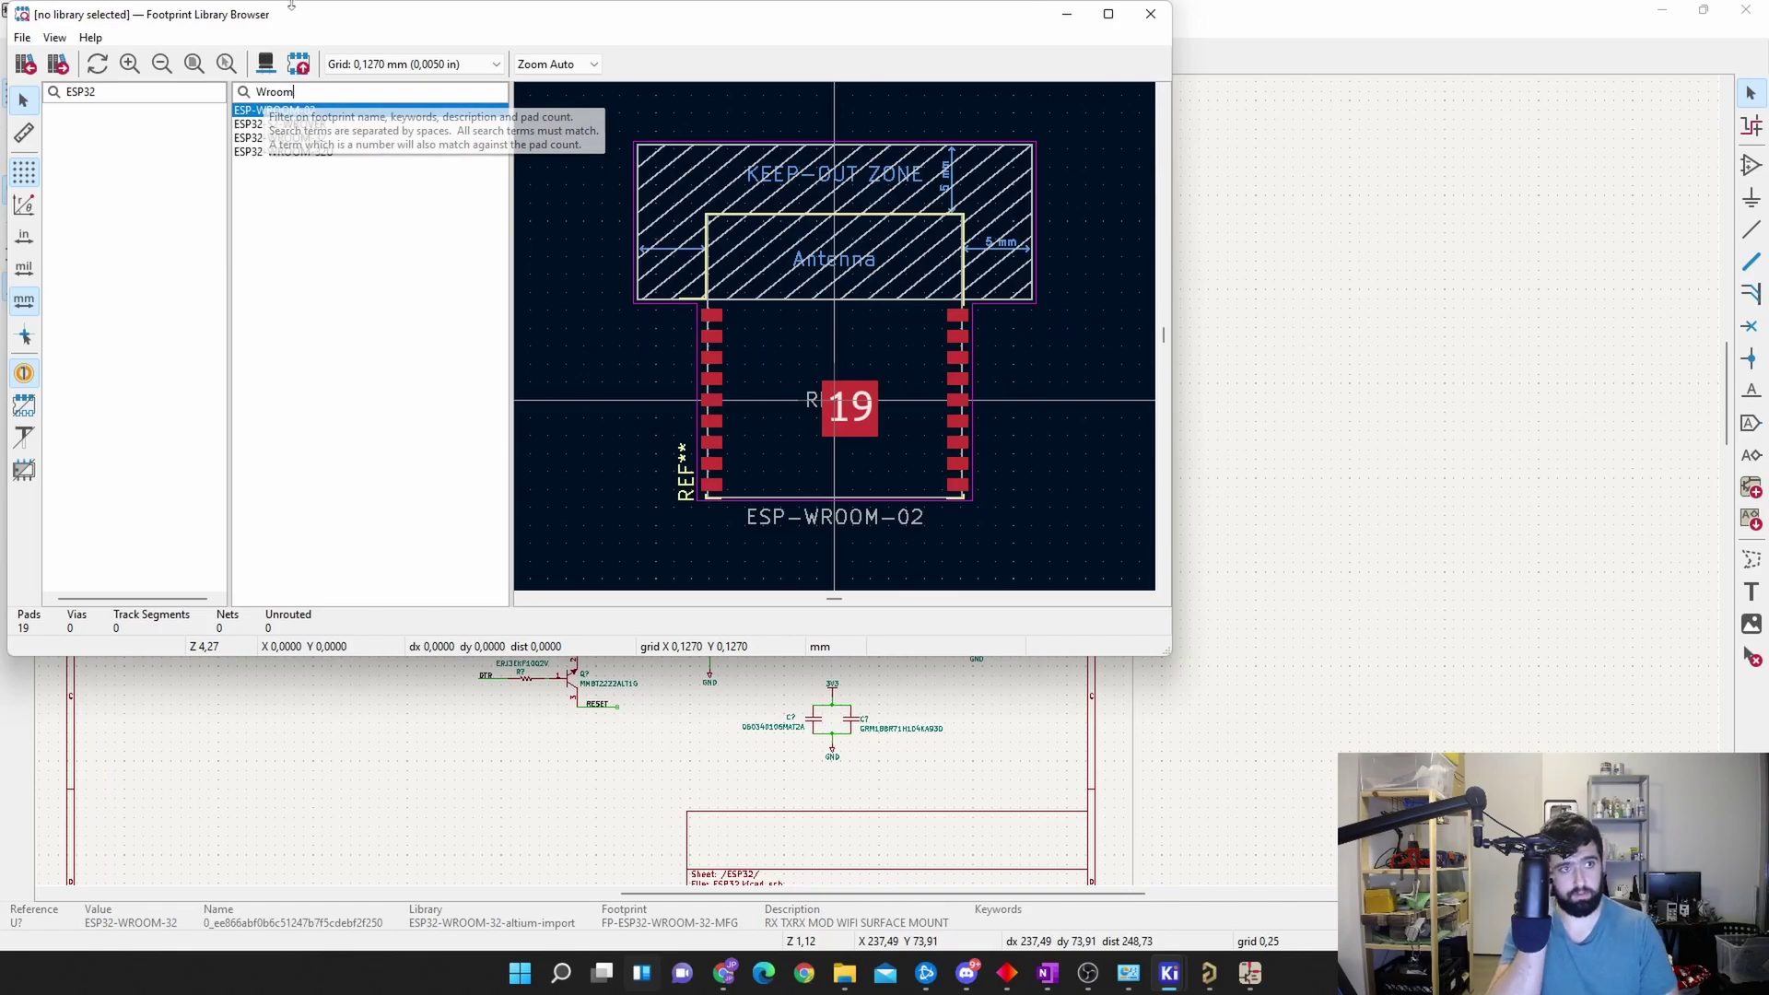
key(Escape)
double_click(1057, 418)
key(Down)
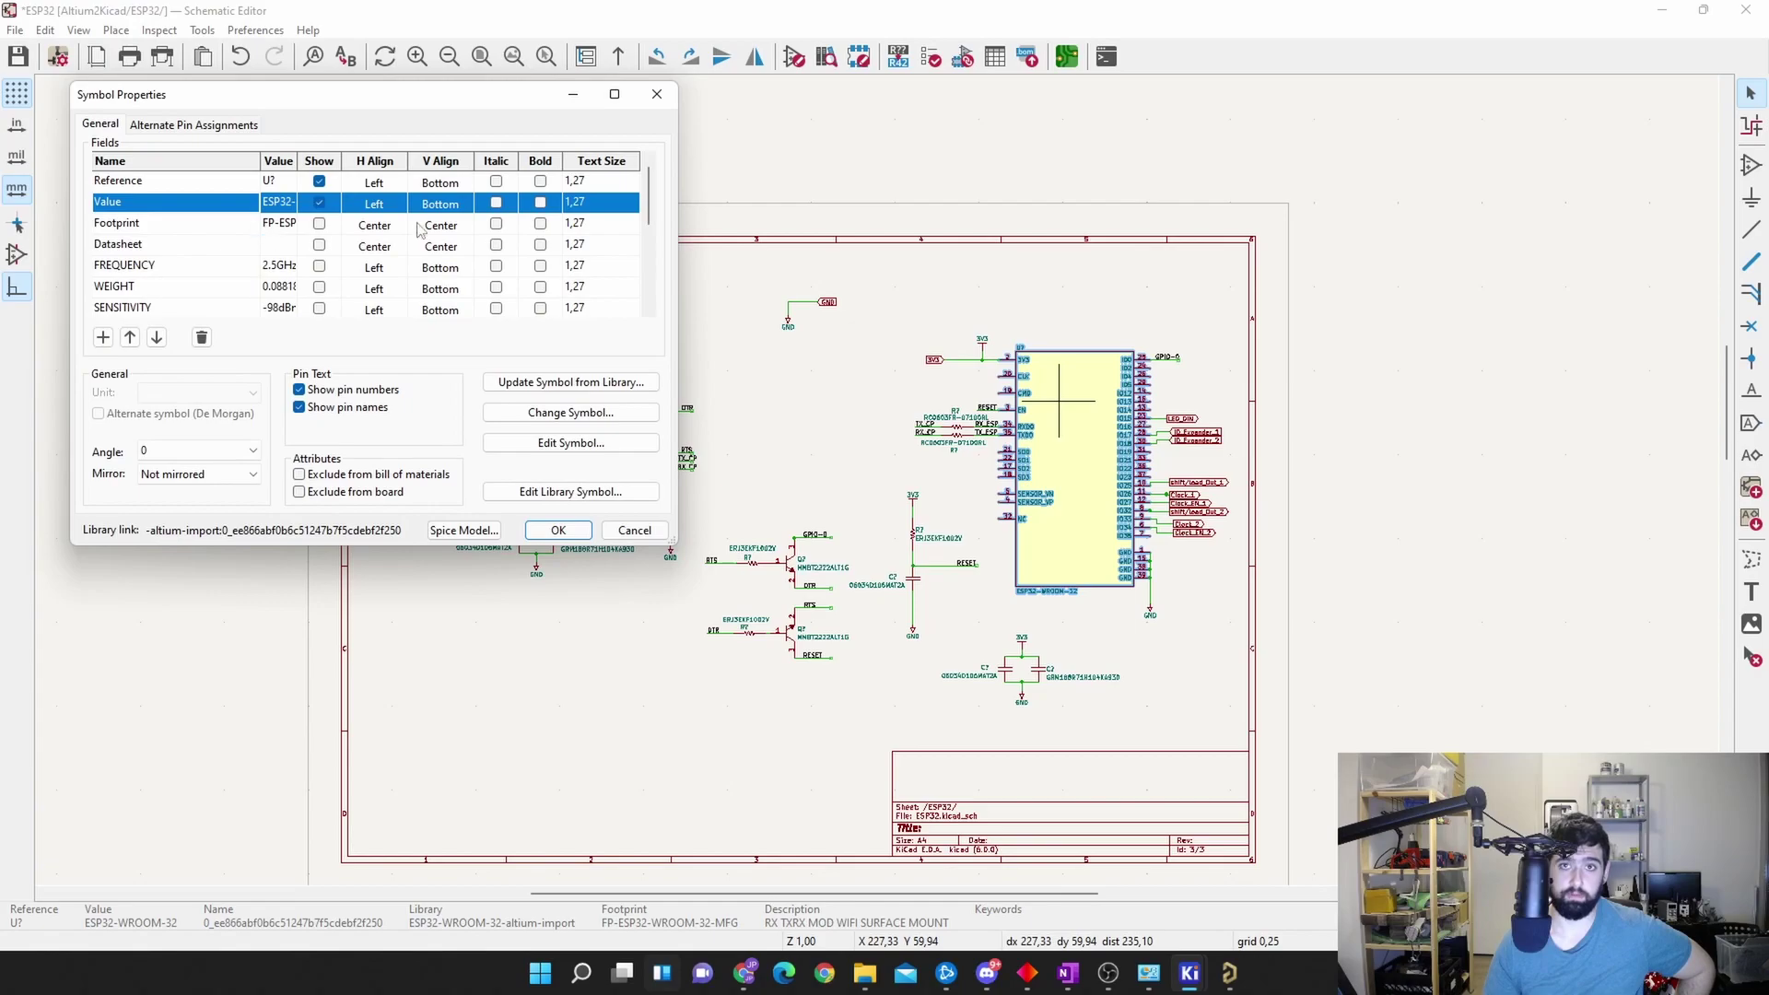
click(656, 94)
Step: Assign the RTS resistor footprint R_0603_1608Metric_Pad0.98x0.95mm_HandSolder using the '06' filter
scroll(900, 548, up, 5)
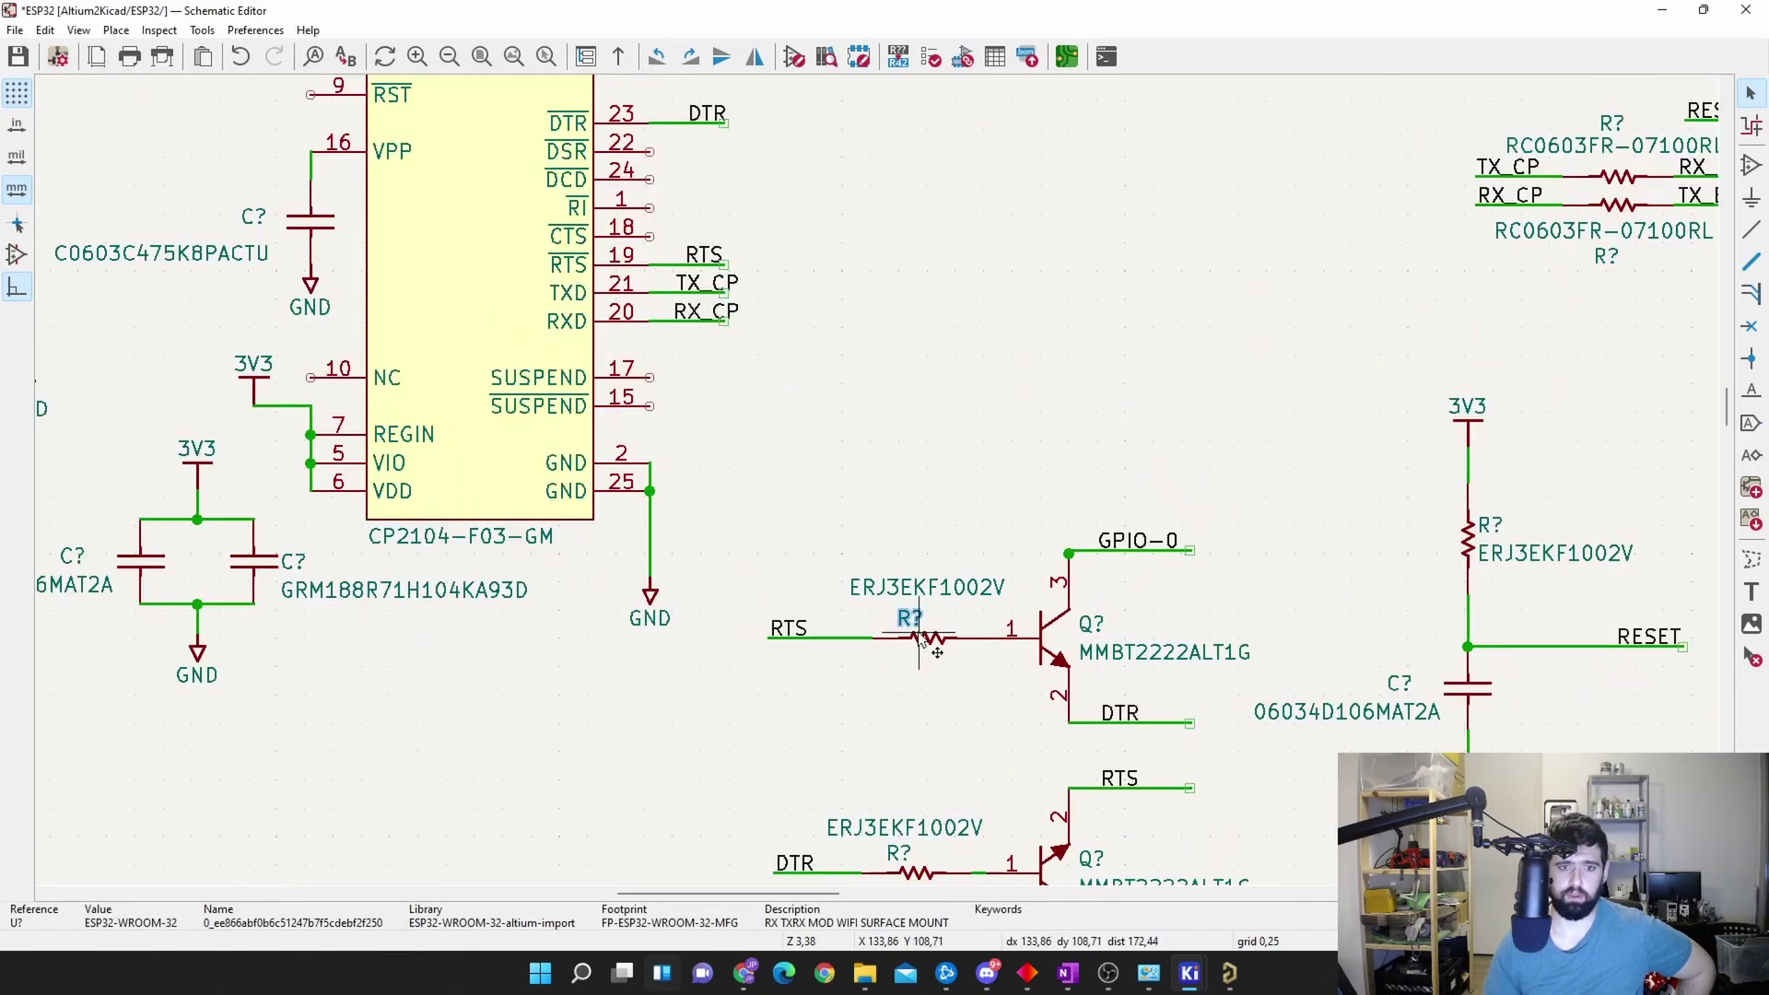
key(u)
click(493, 271)
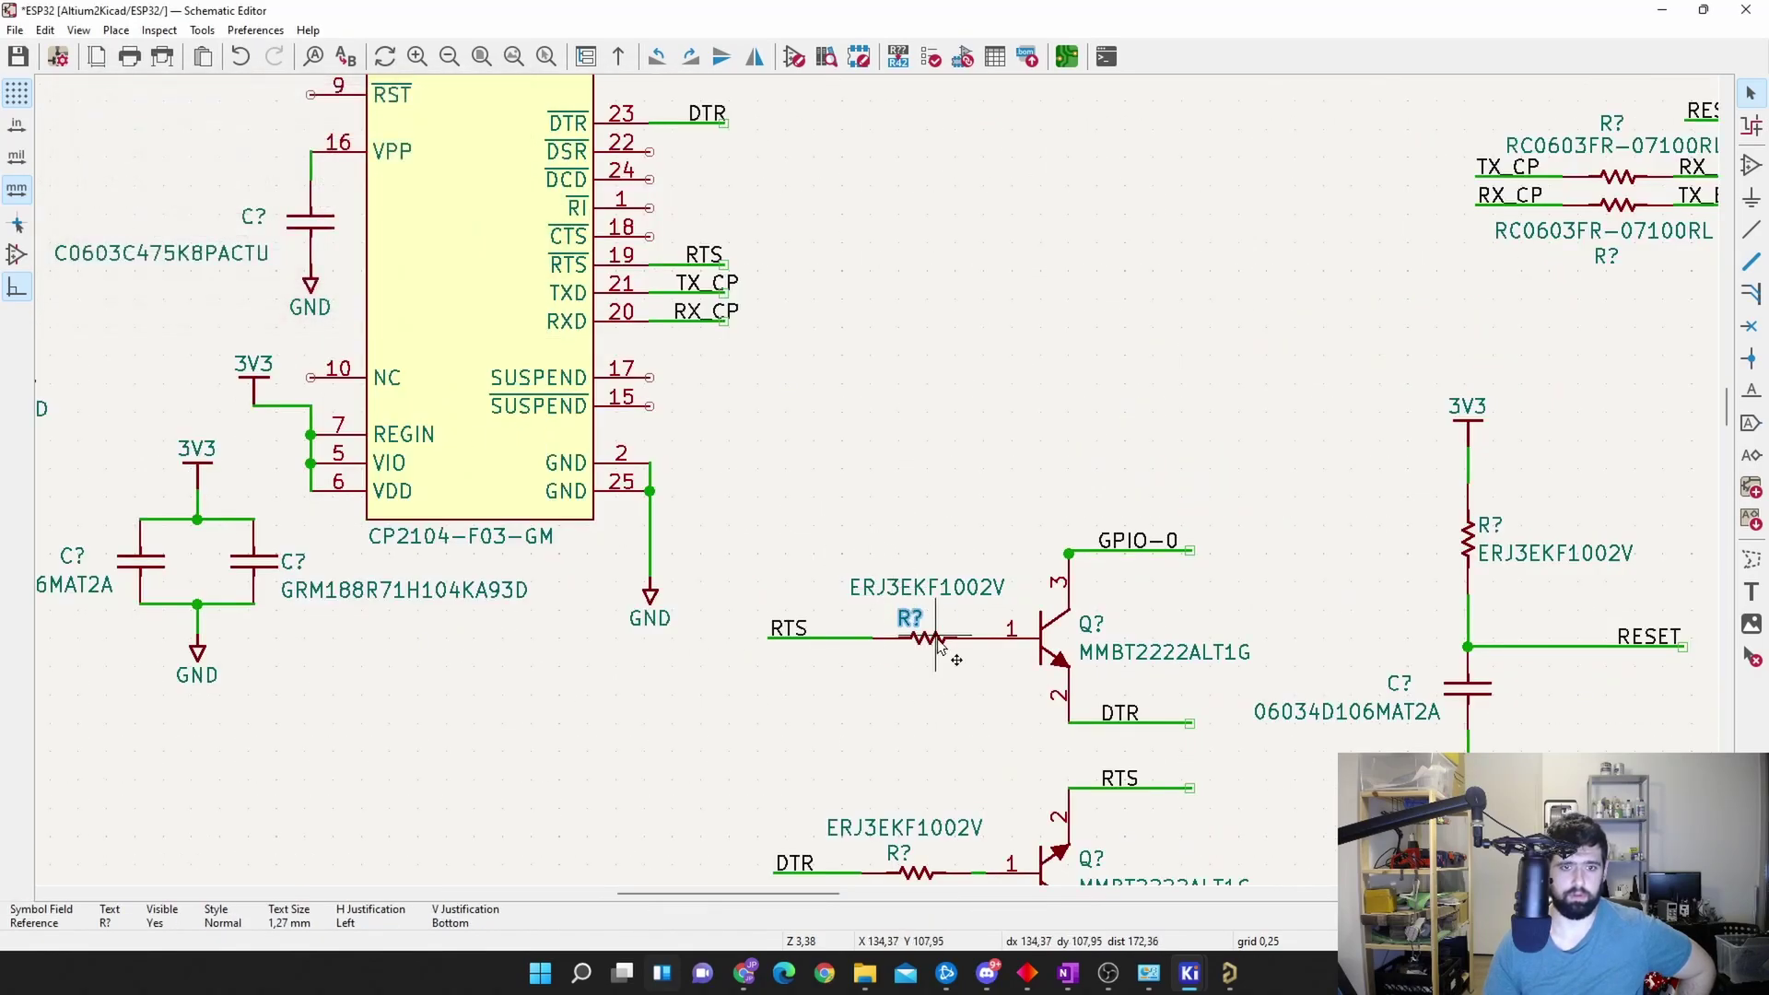
key(e)
click(291, 225)
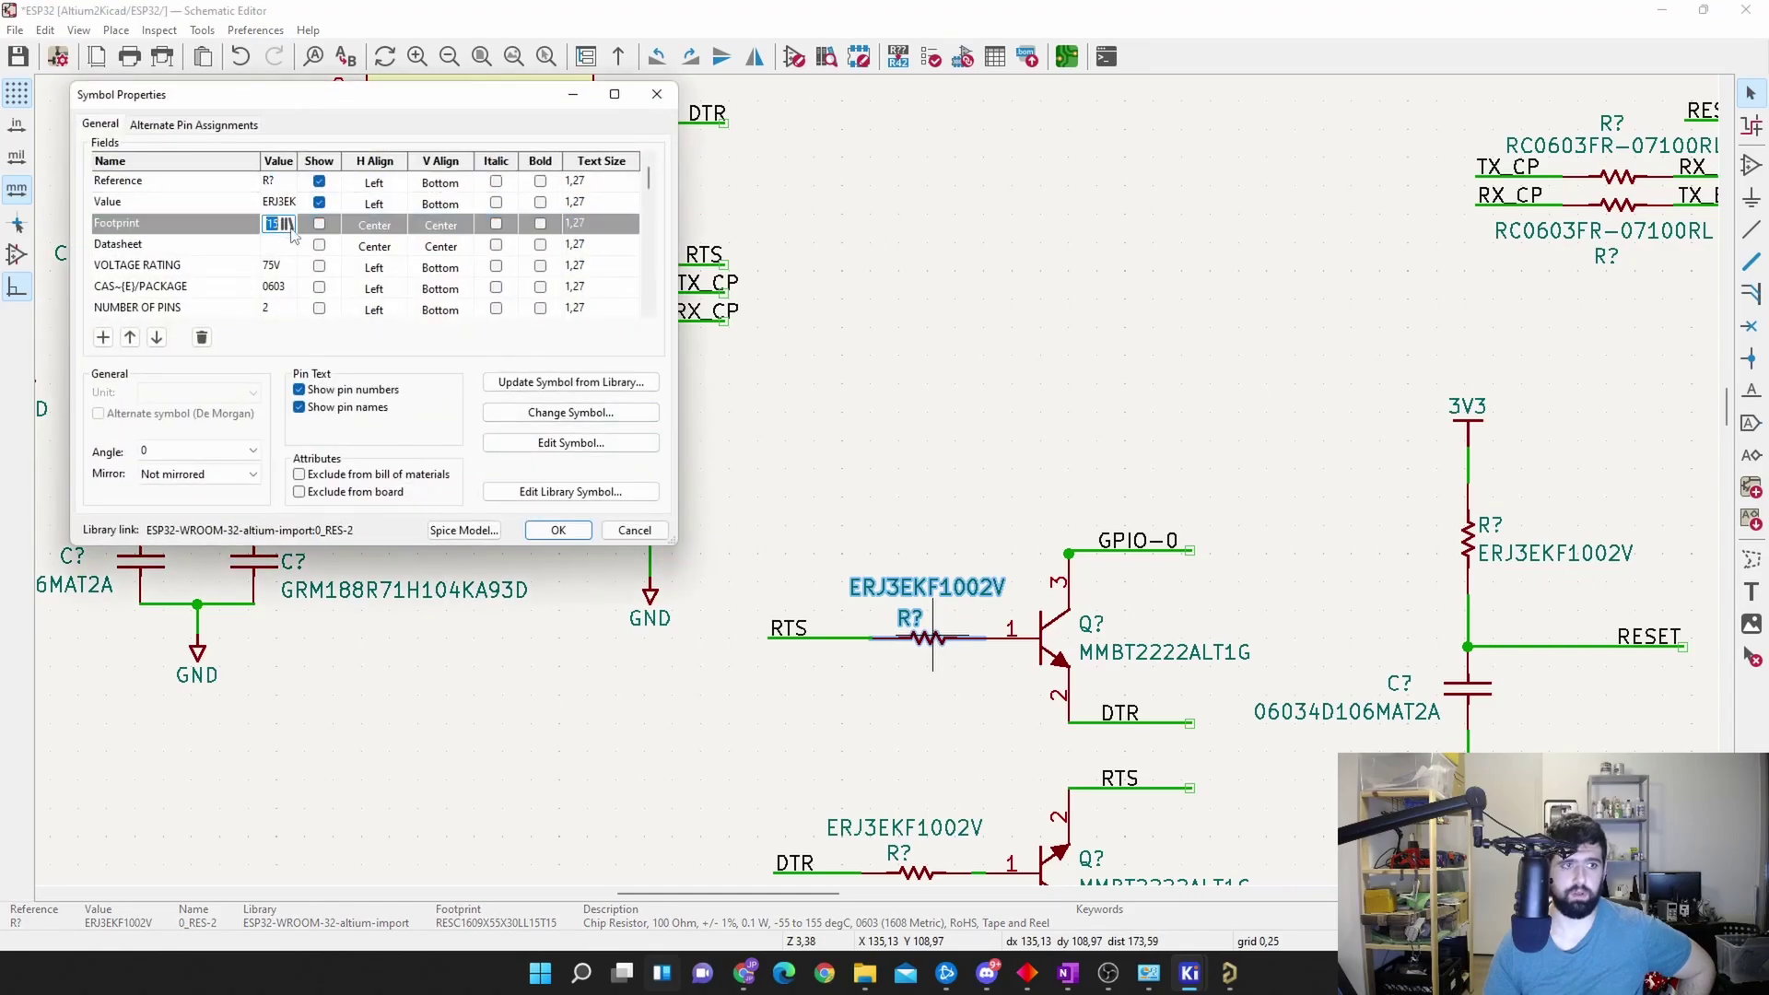
click(288, 224)
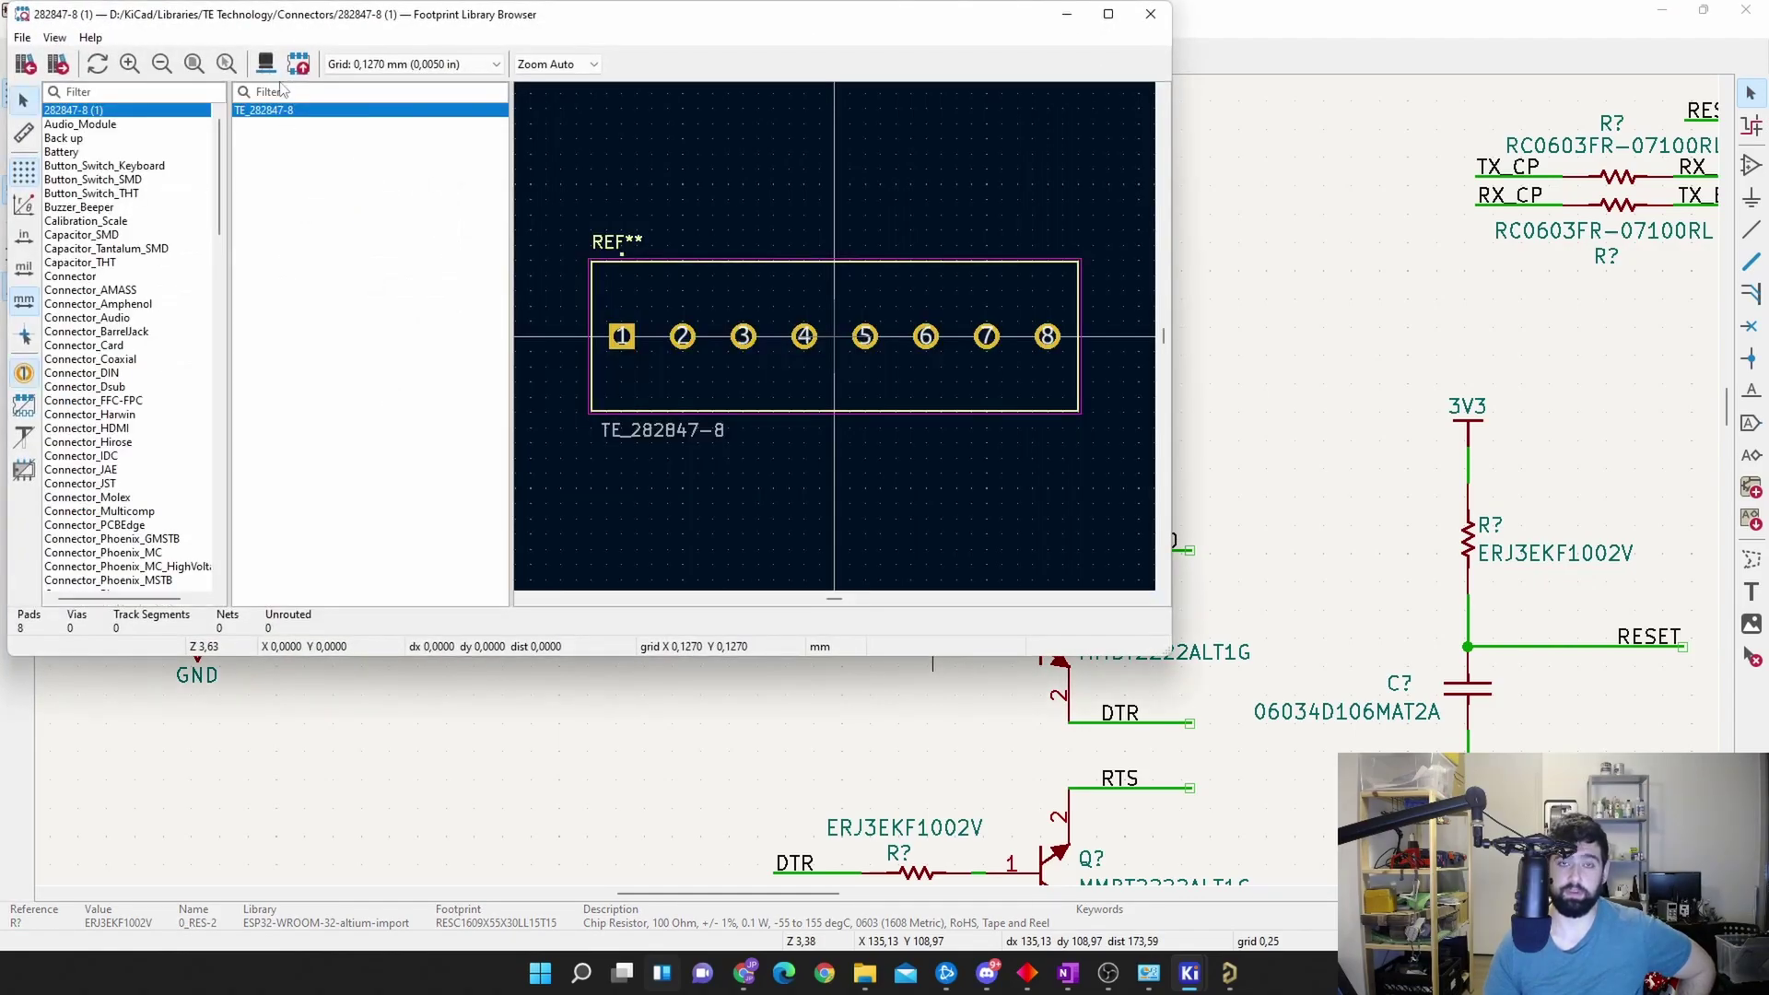
click(156, 93)
text(06)
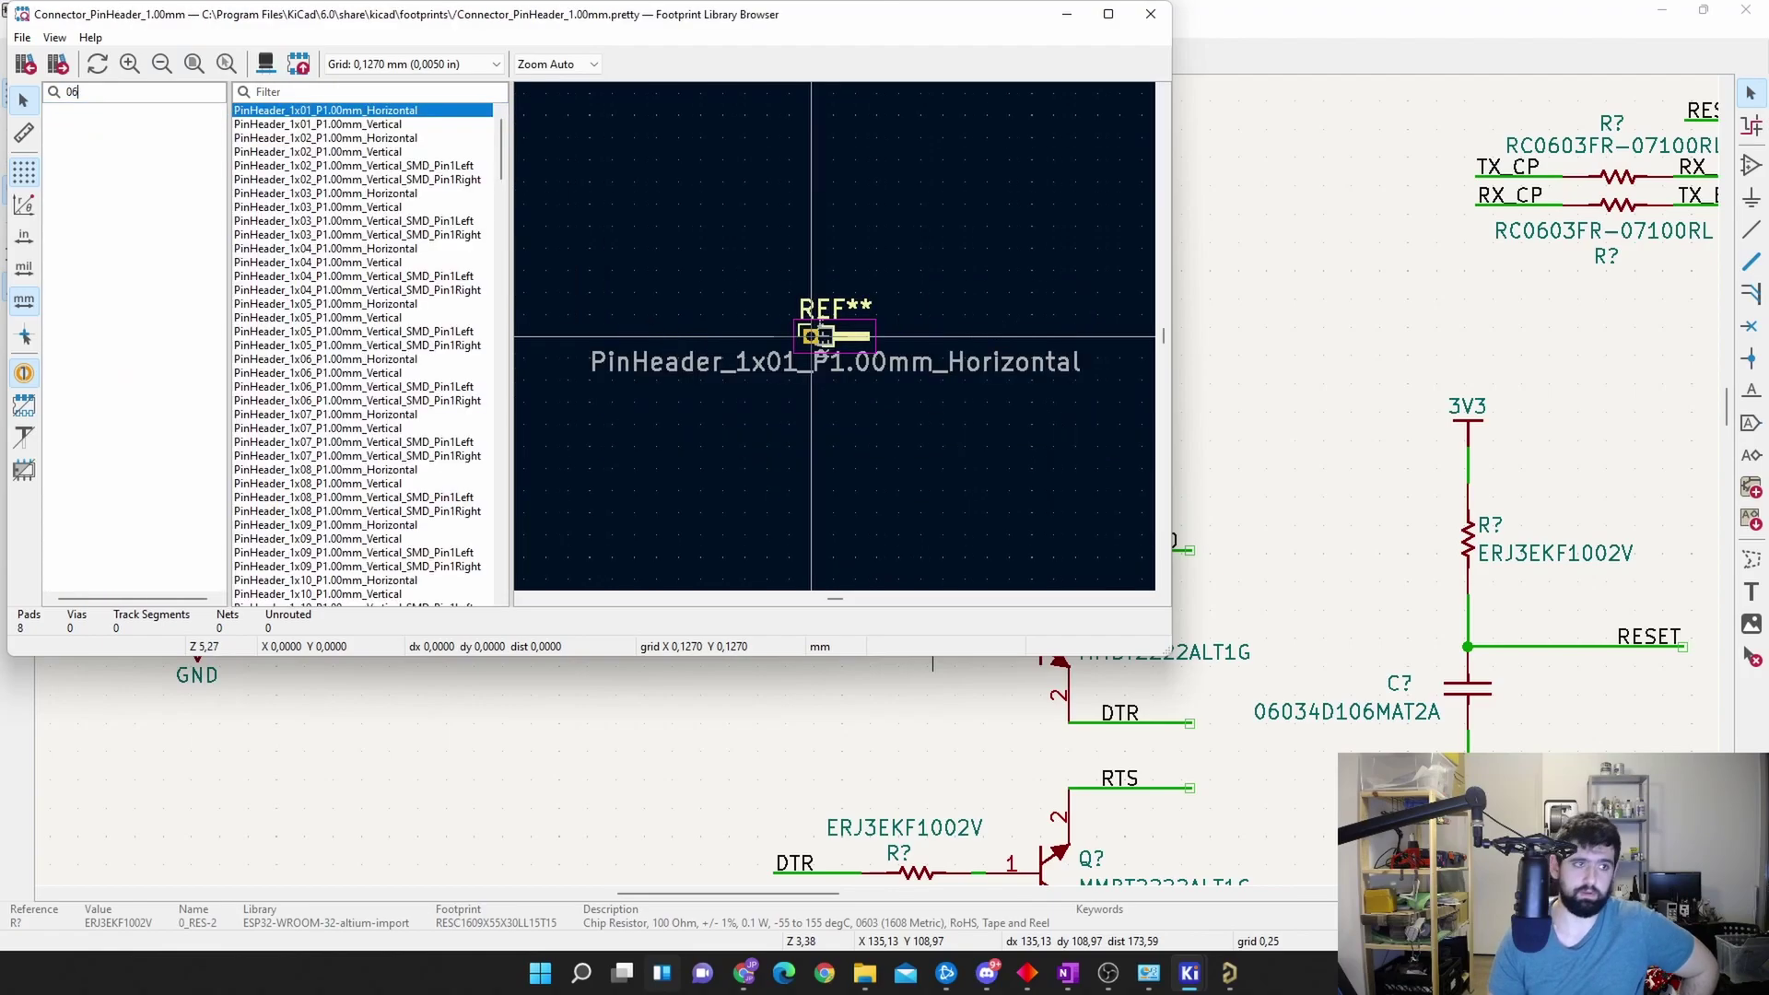
double_click(385, 186)
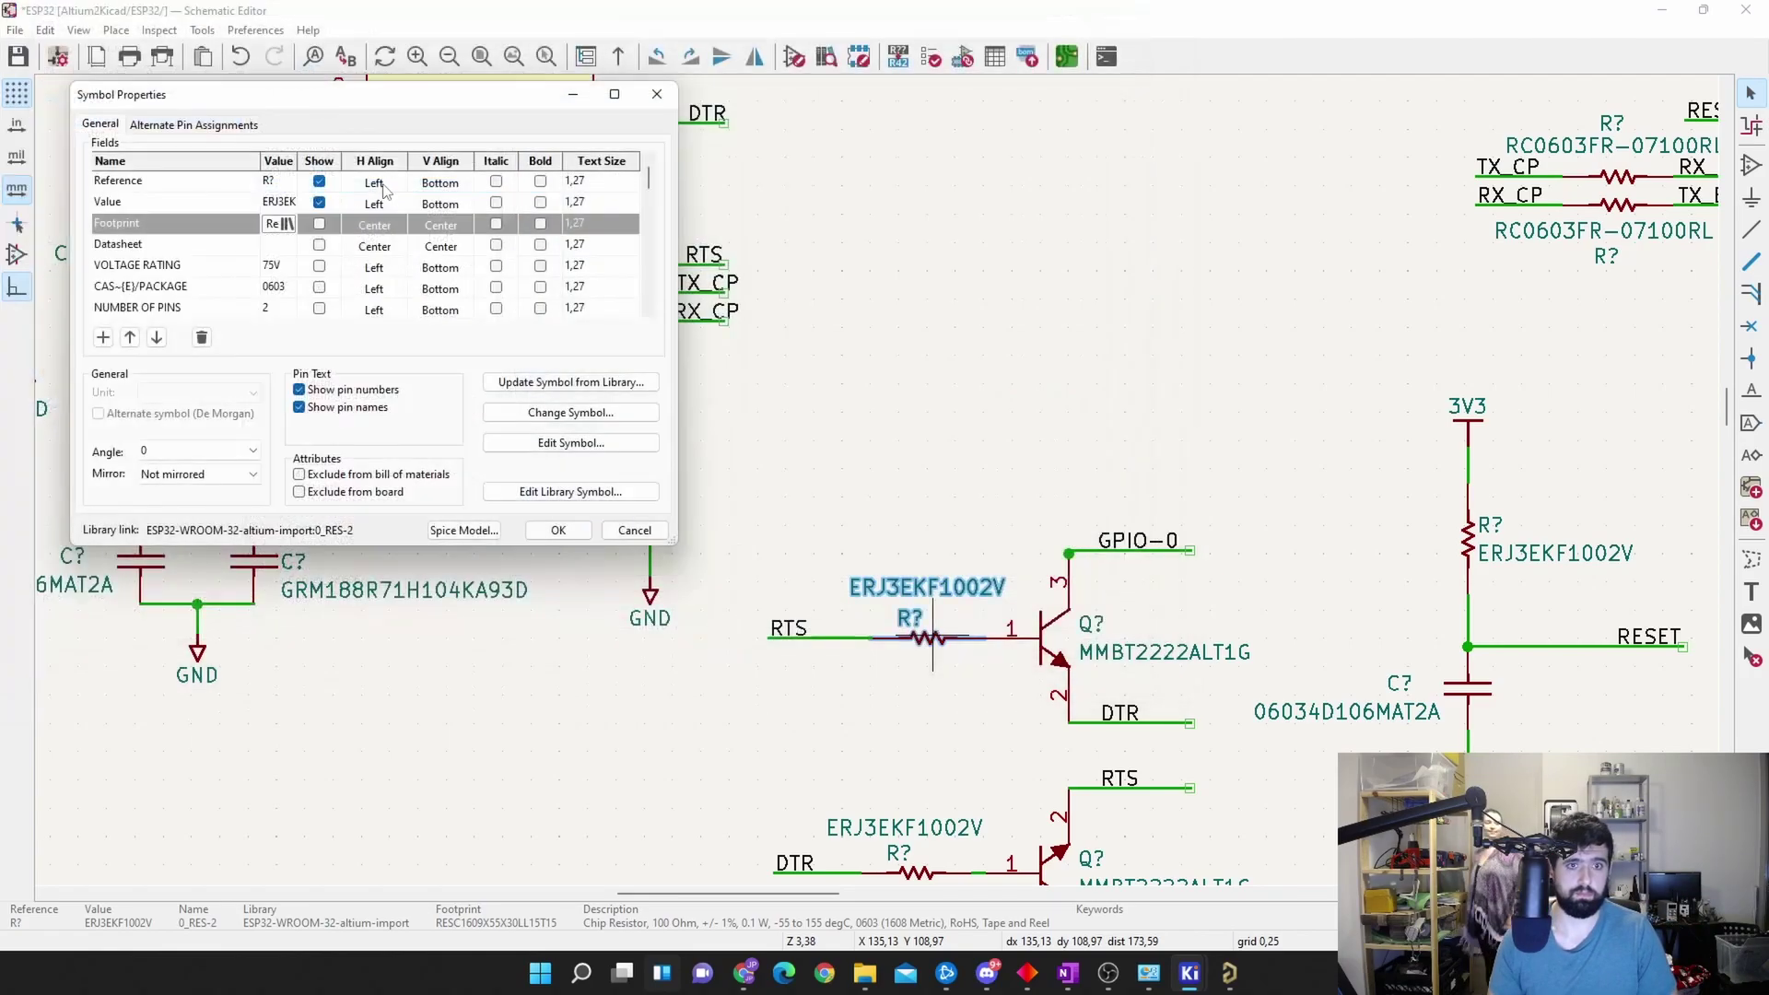
click(558, 530)
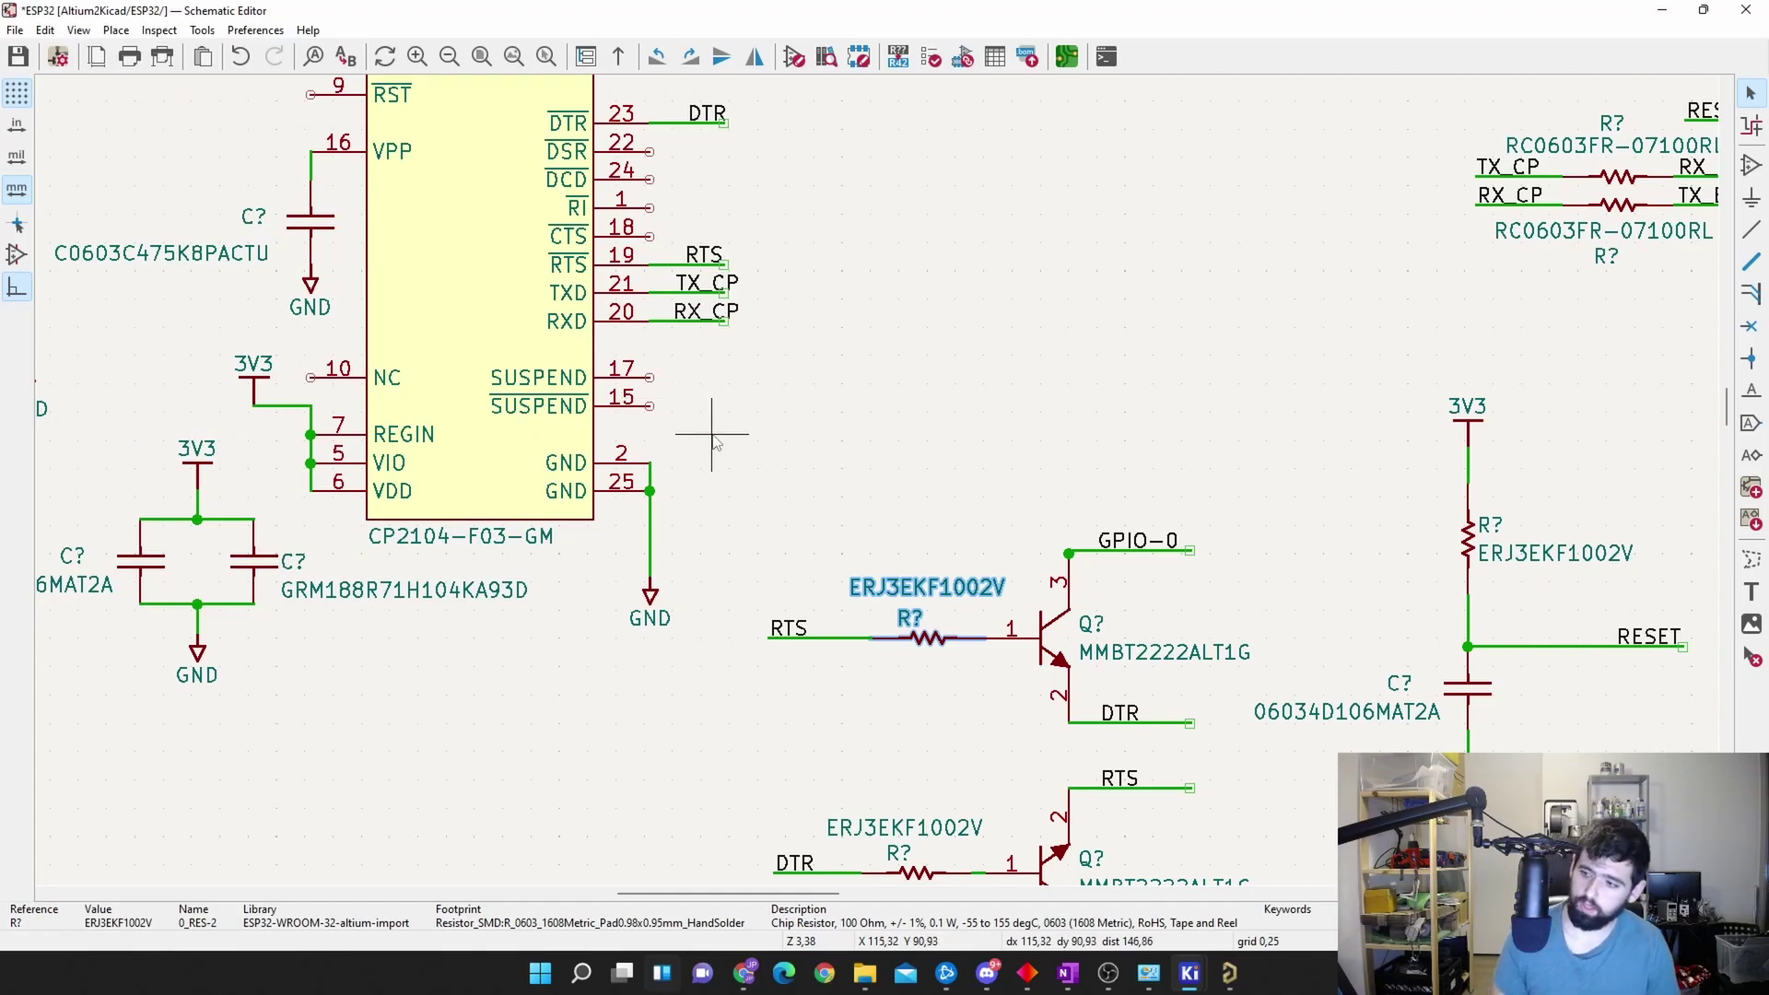
Step: Glance at the PCB Editor, then return and fit the whole ESP32 sheet in view
middle_drag(789, 513, 861, 612)
mouse_move(1190, 972)
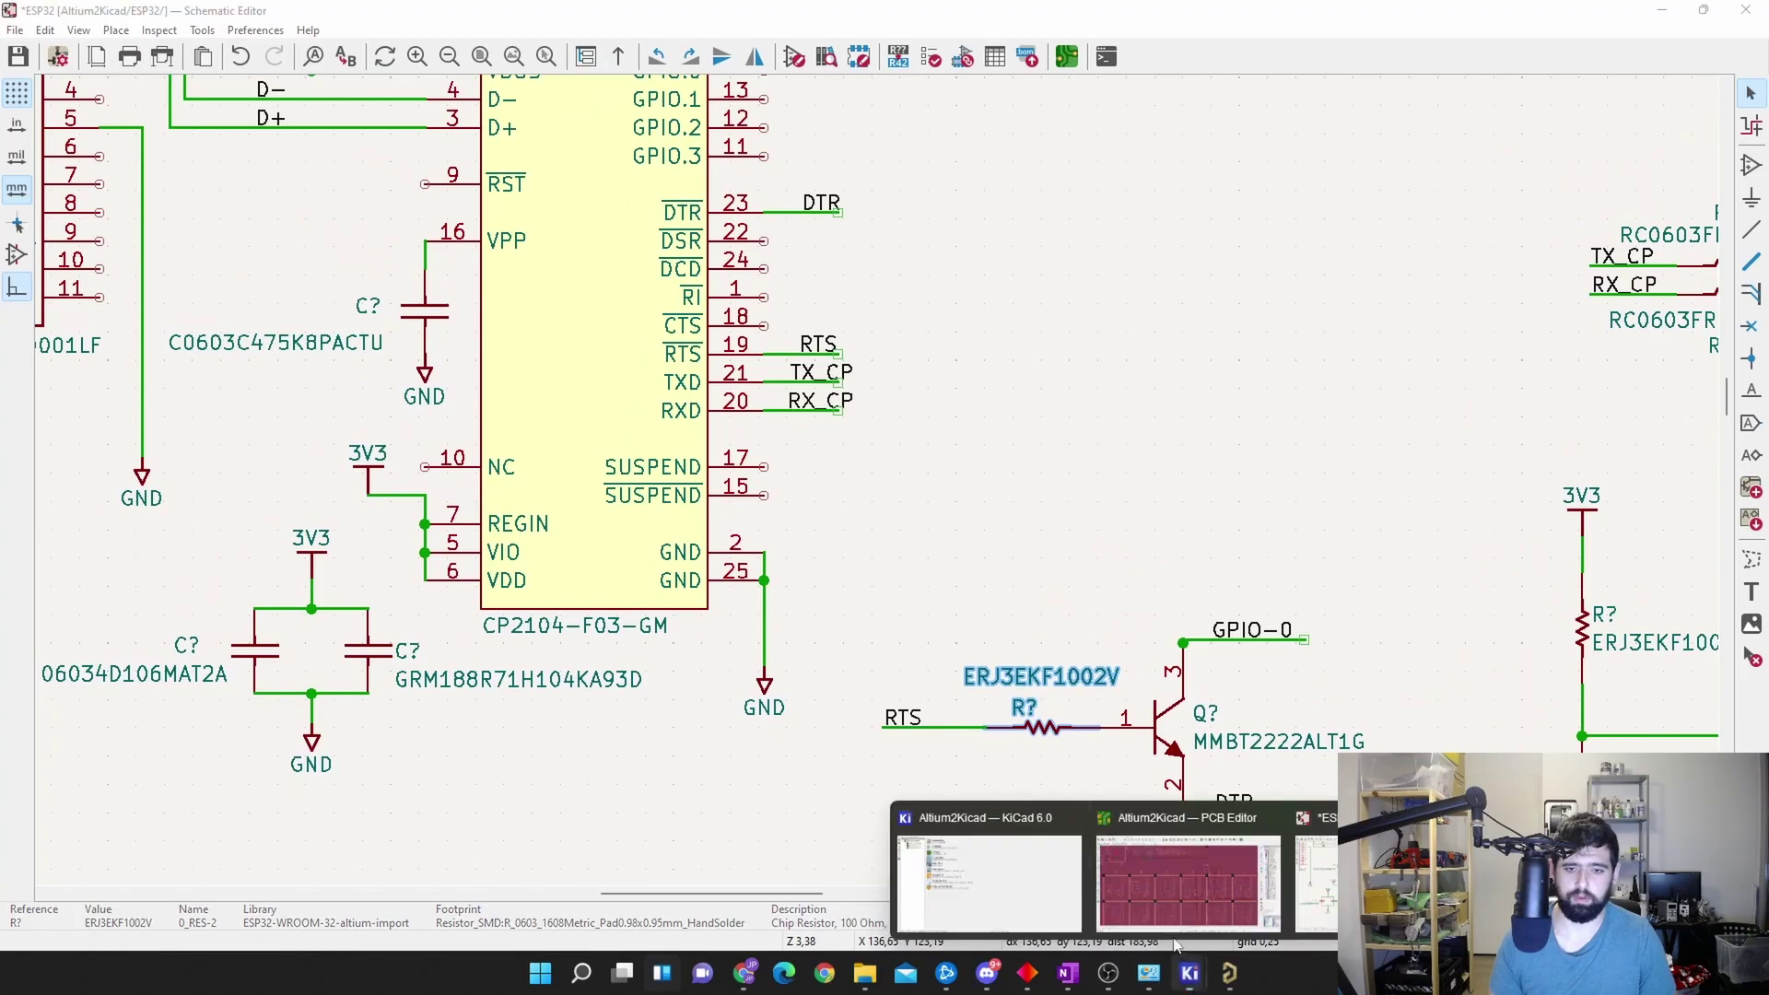
click(1188, 895)
scroll(477, 322, down, 3)
scroll(478, 323, up, 4)
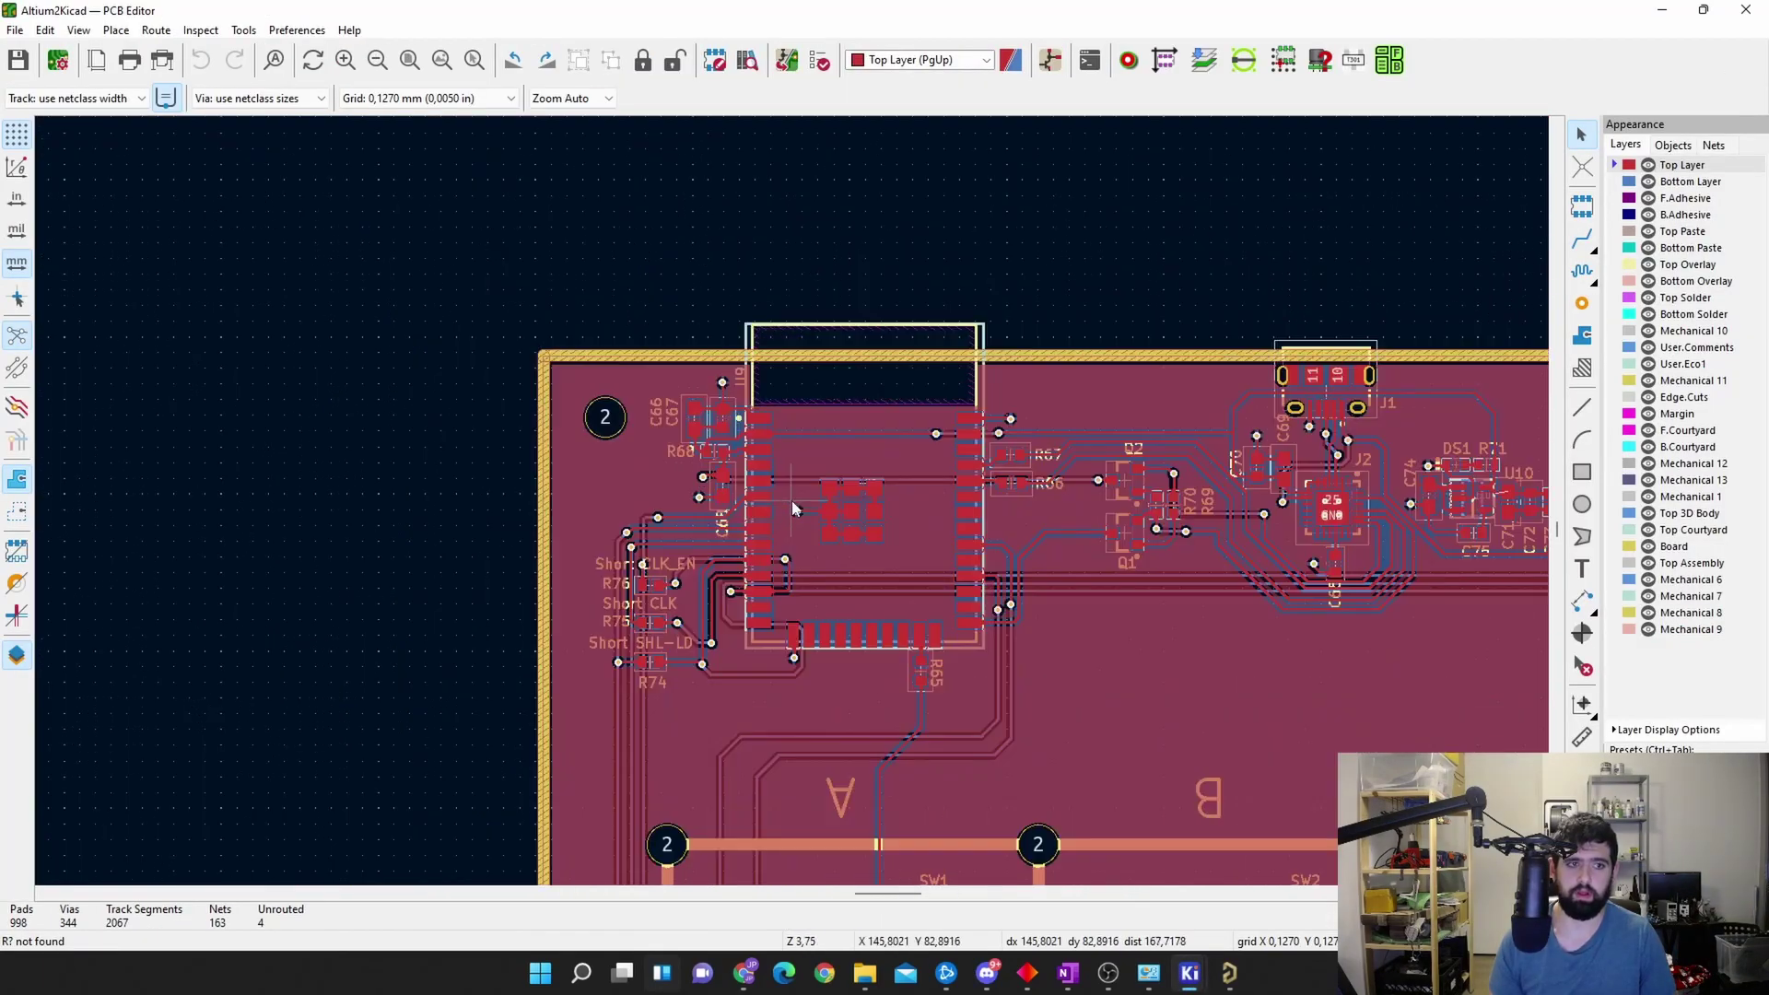
scroll(793, 500, up, 2)
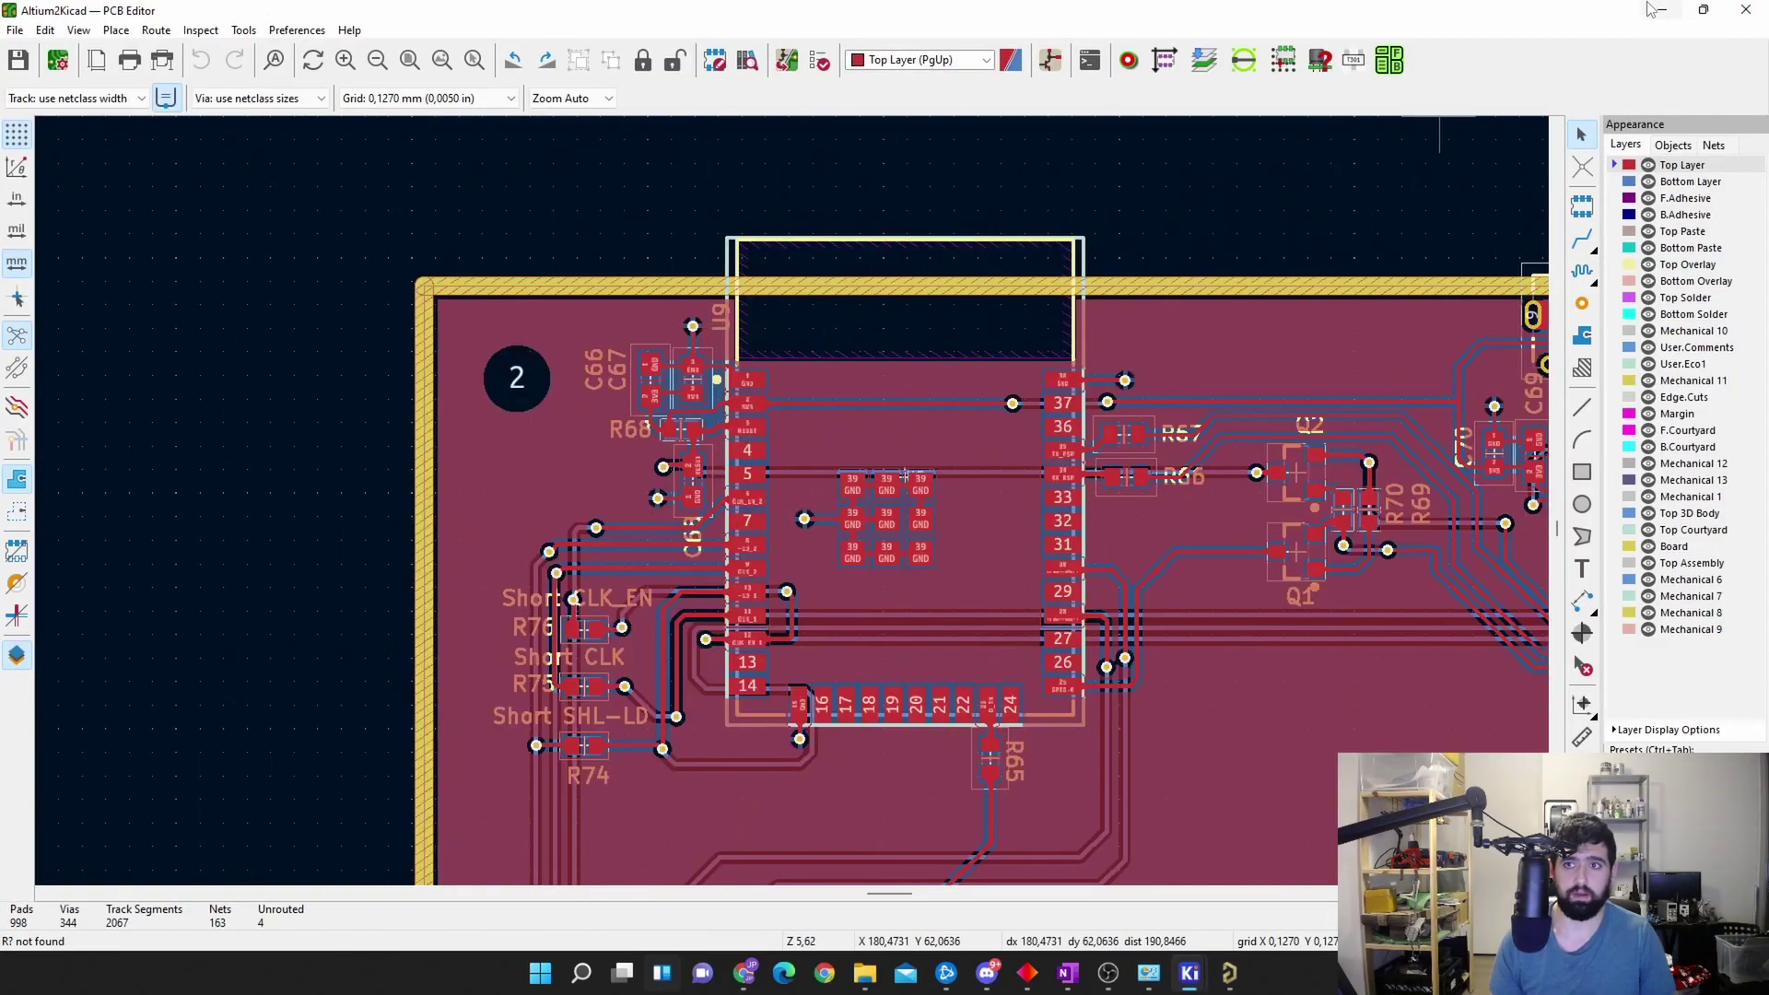
key(alt+Tab)
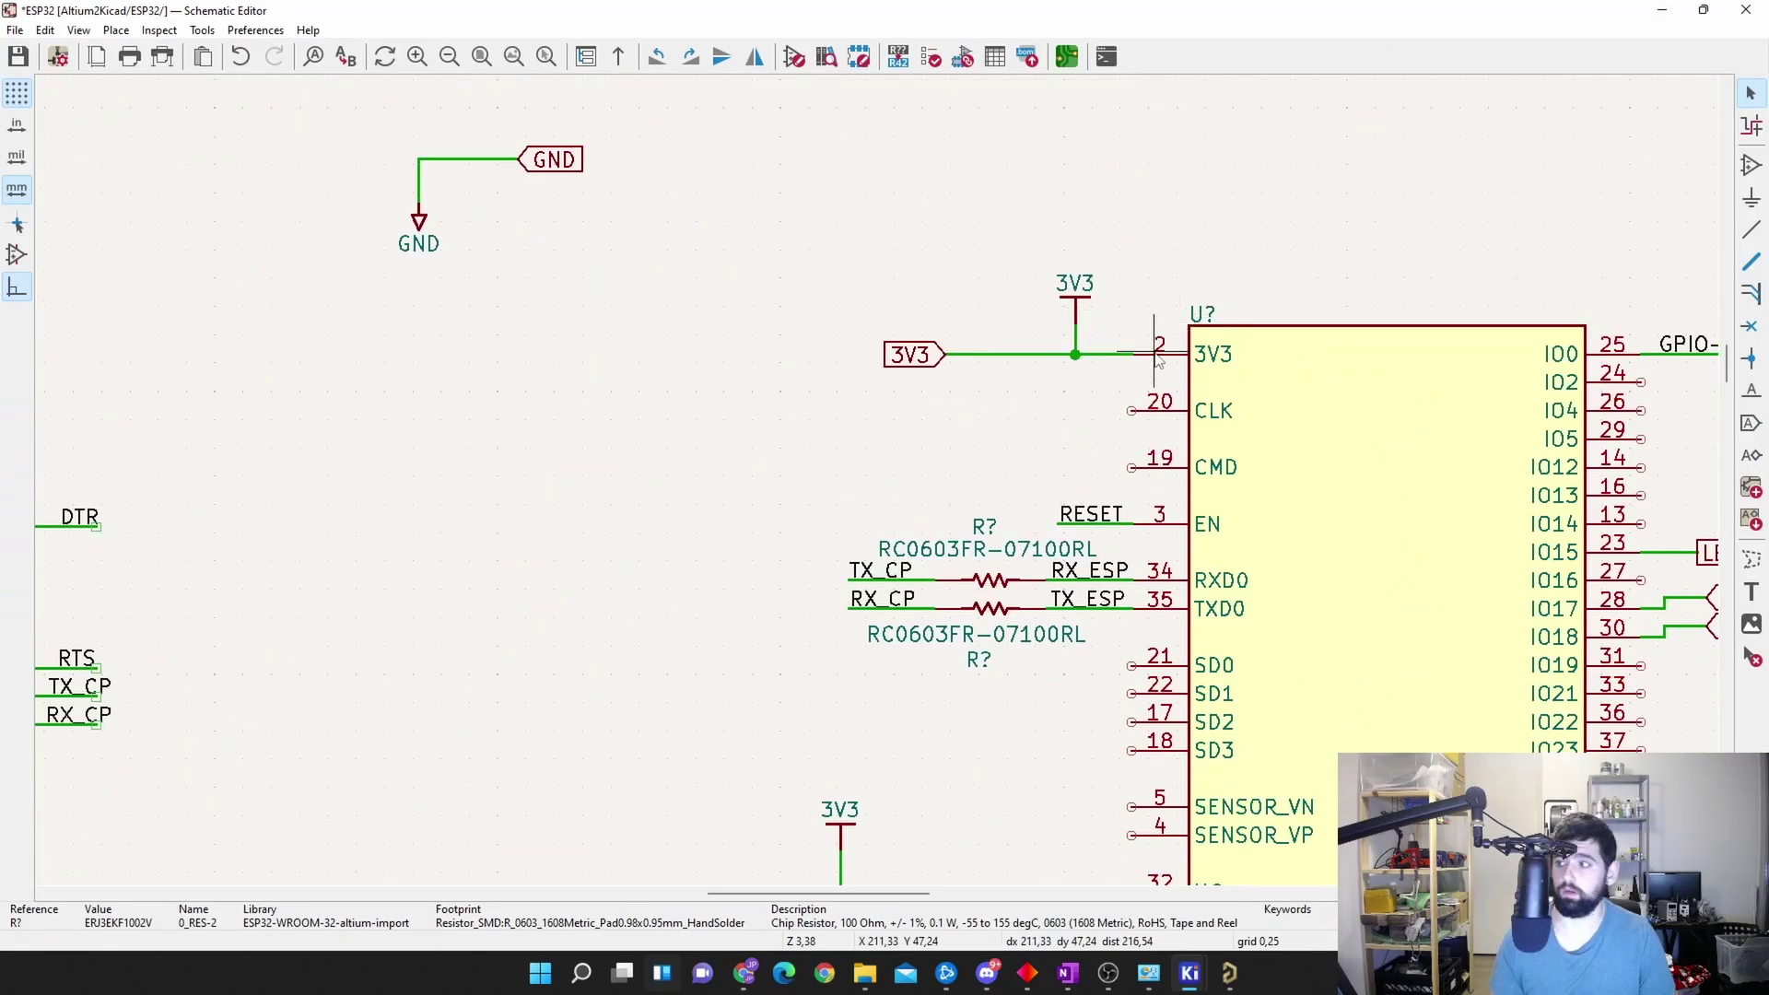
middle_drag(1154, 358, 918, 211)
key(Home)
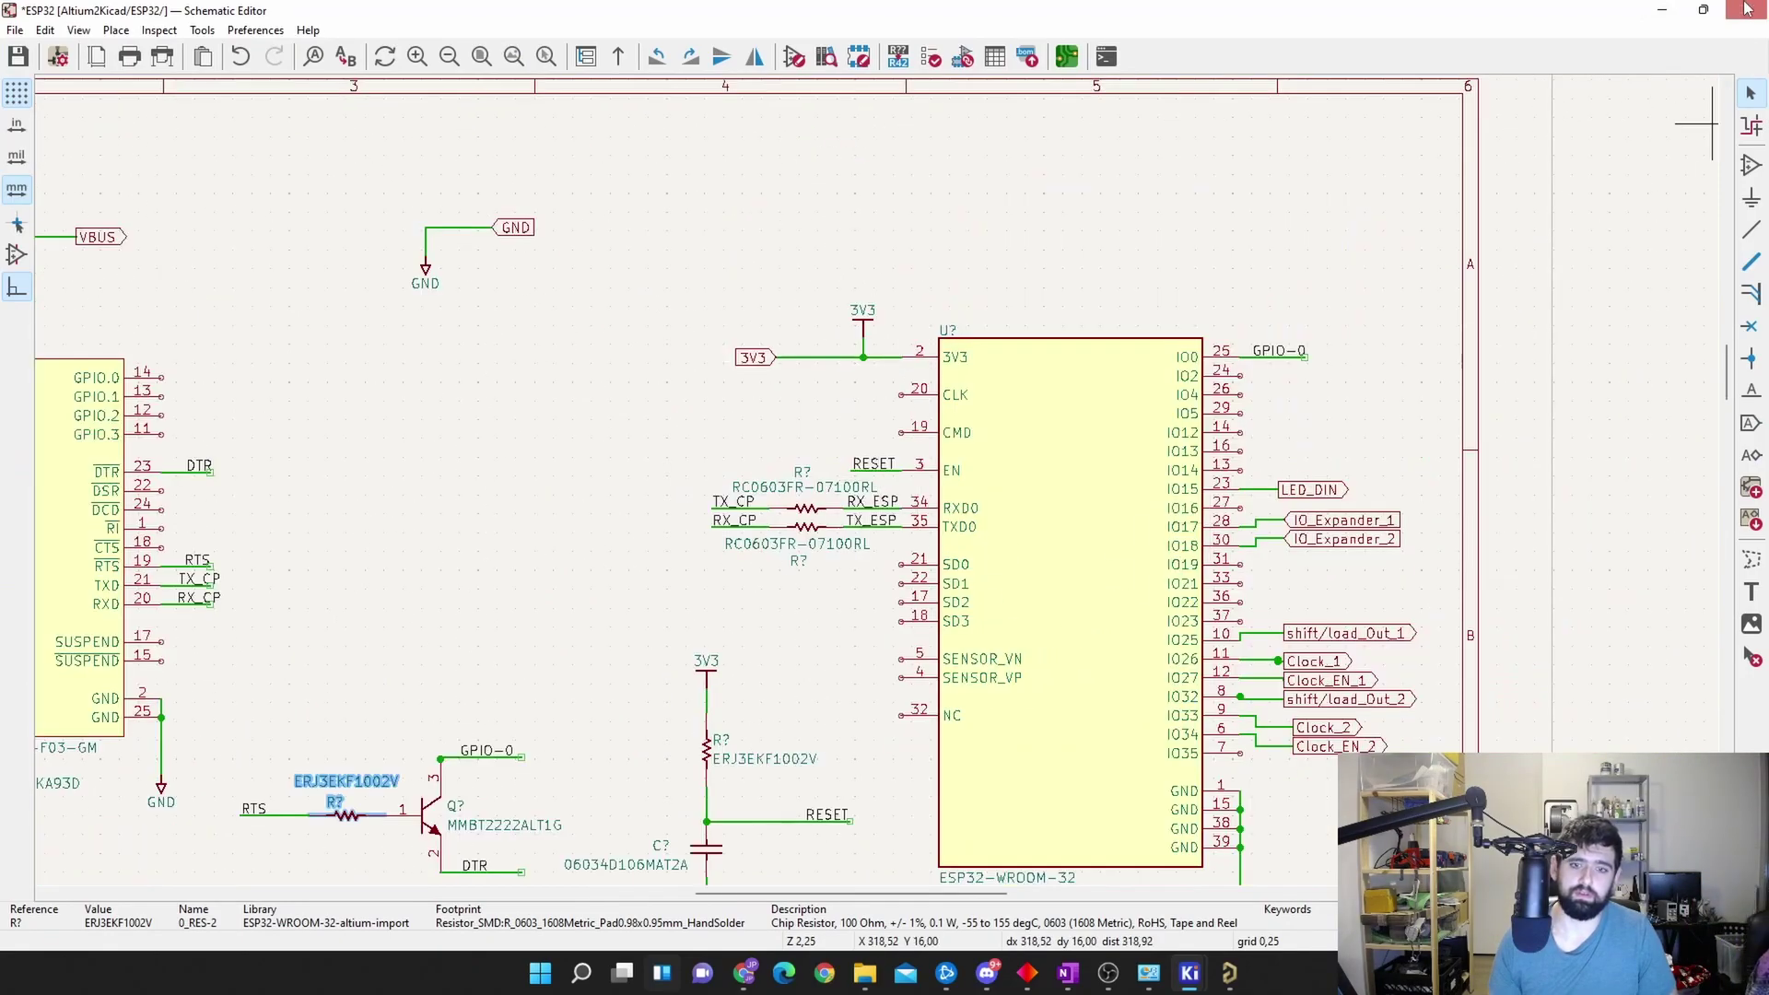
Step: Confirm in the PCB Editor that the ESP32 module's footprint reference is U9
click(1189, 972)
mouse_move(1246, 967)
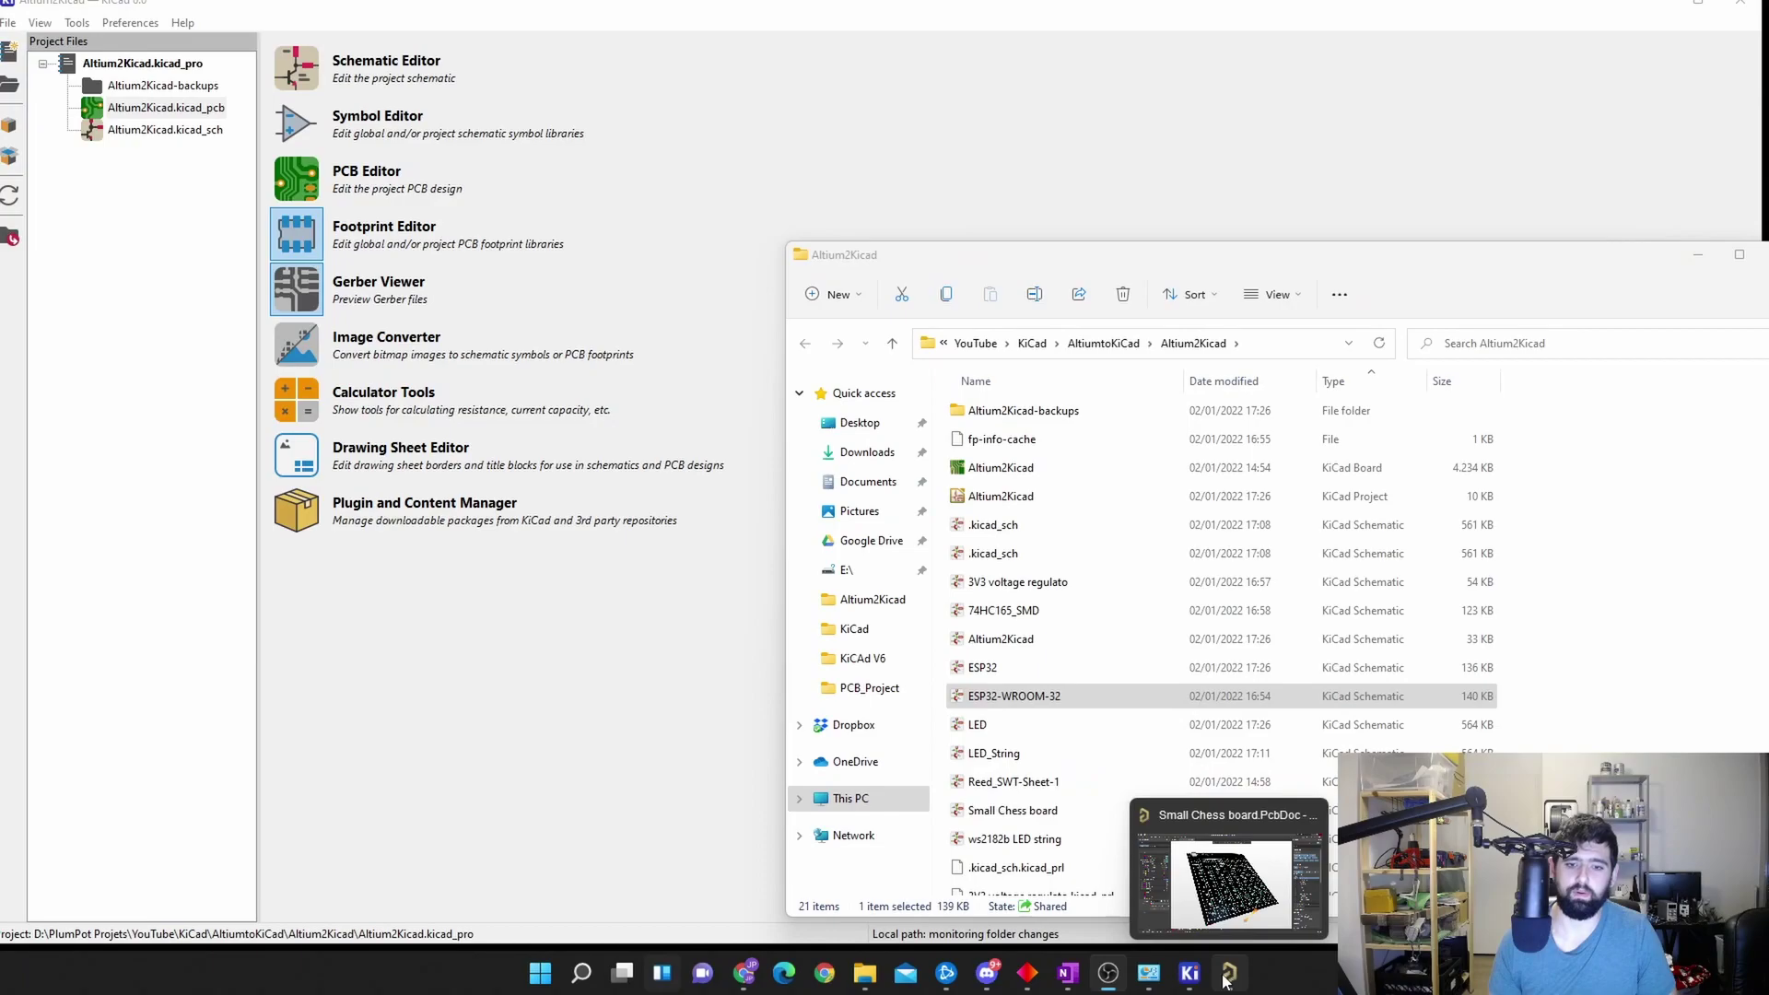
mouse_move(1189, 972)
click(1189, 875)
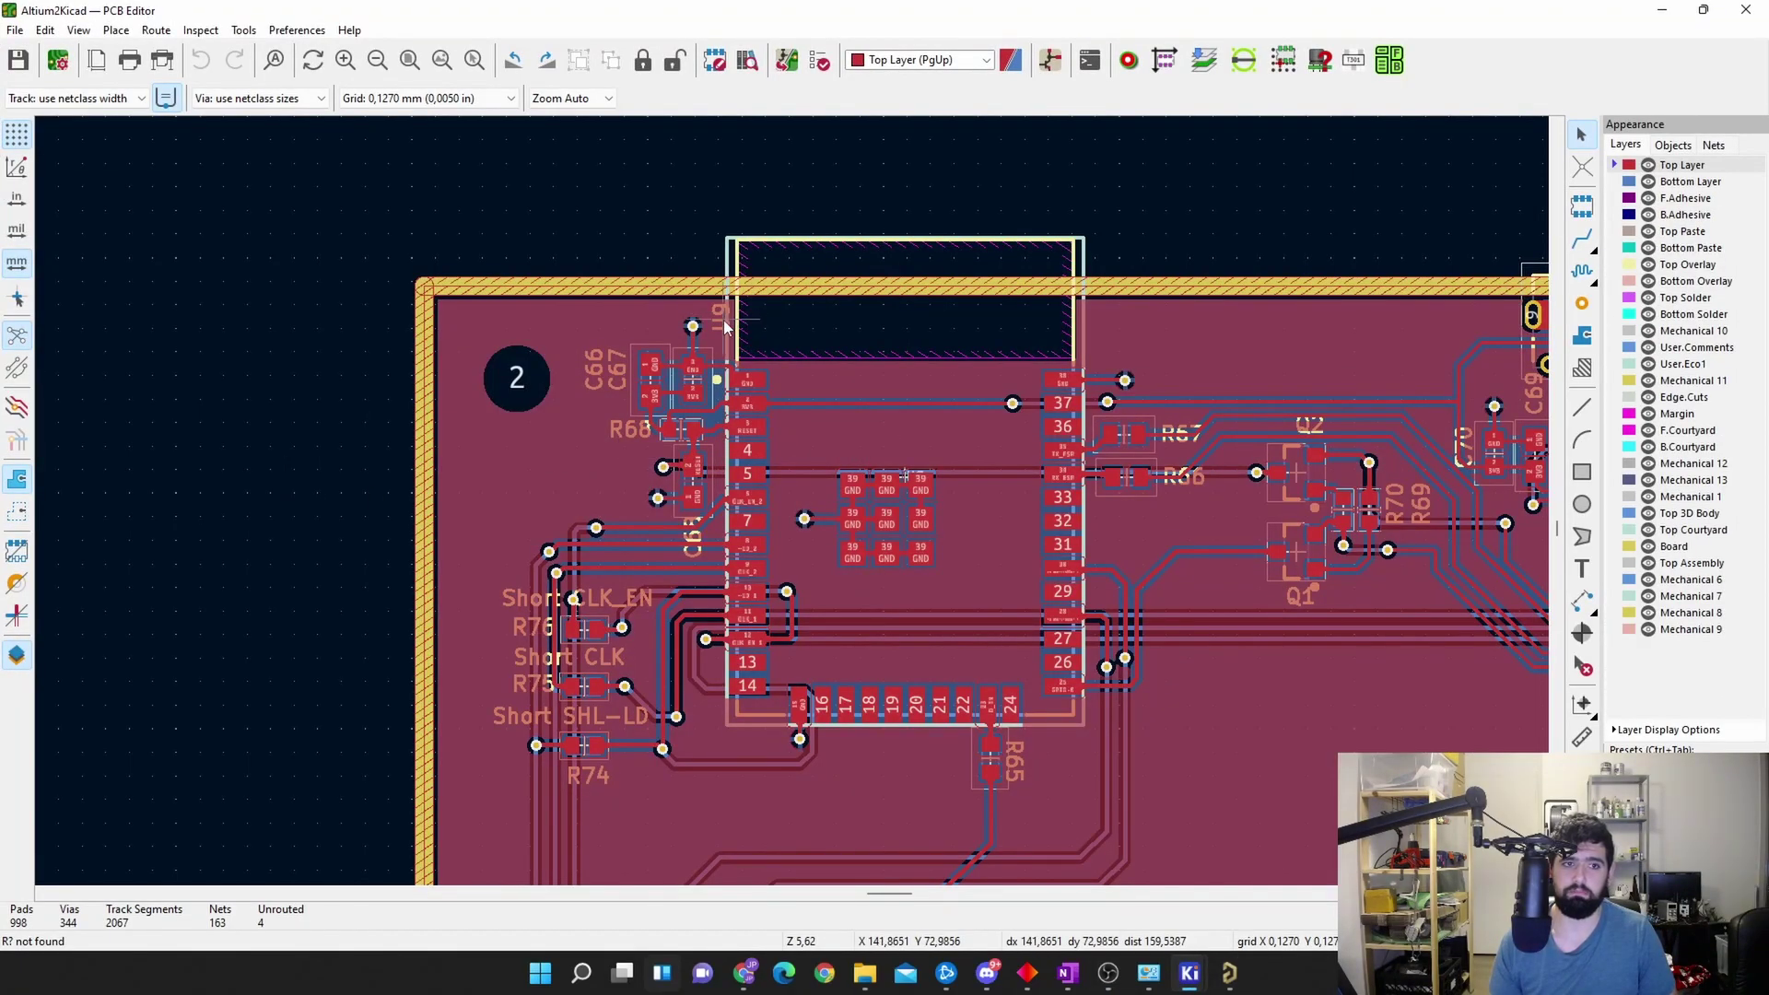
double_click(725, 327)
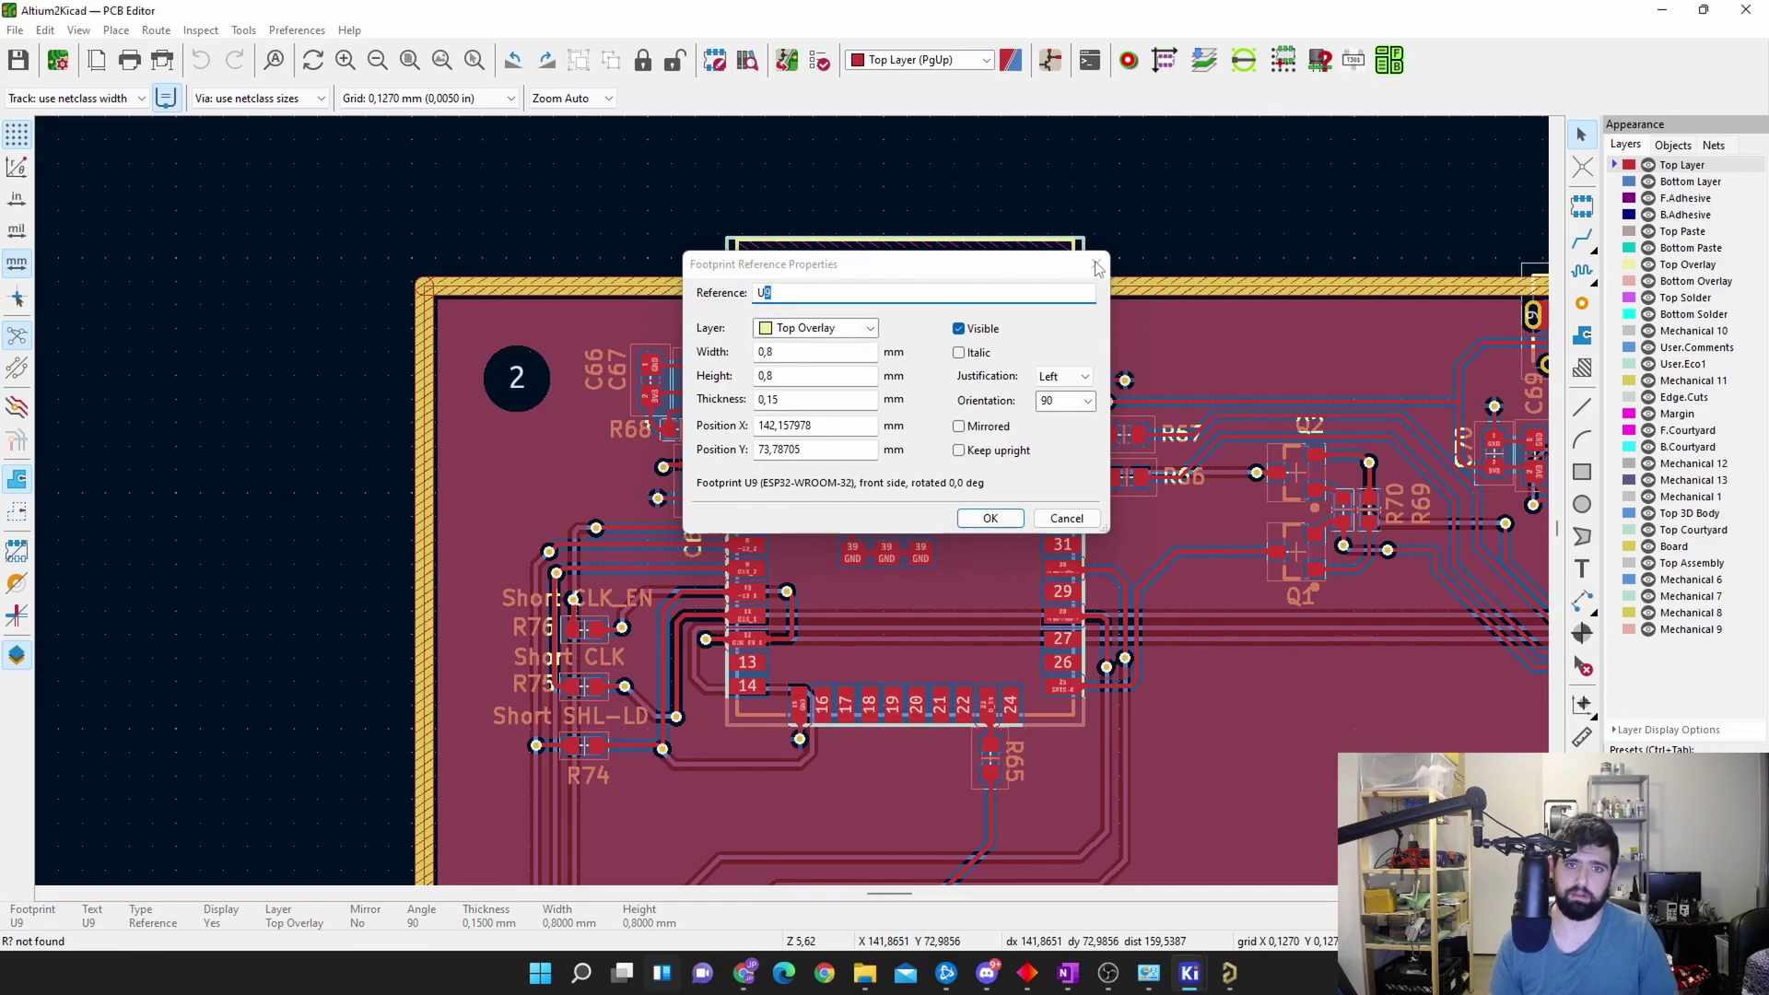
click(1095, 265)
middle_drag(969, 481, 921, 481)
middle_drag(800, 430, 743, 411)
middle_drag(709, 581, 698, 578)
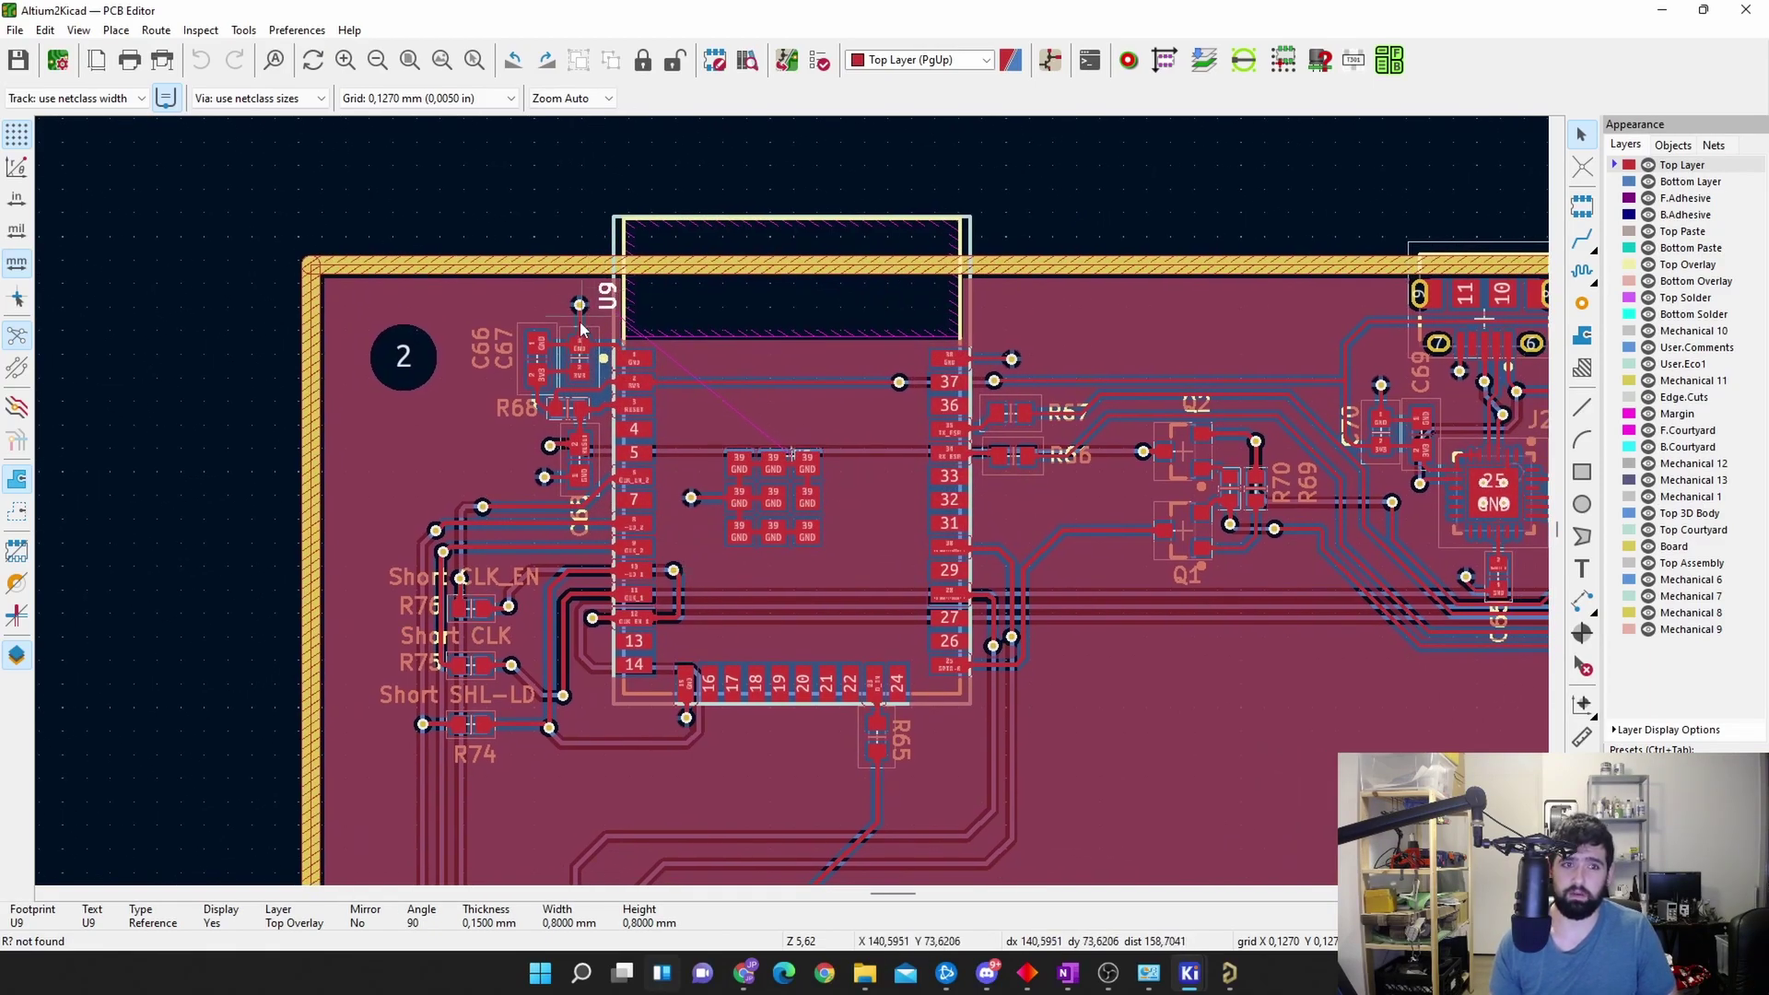
click(1661, 13)
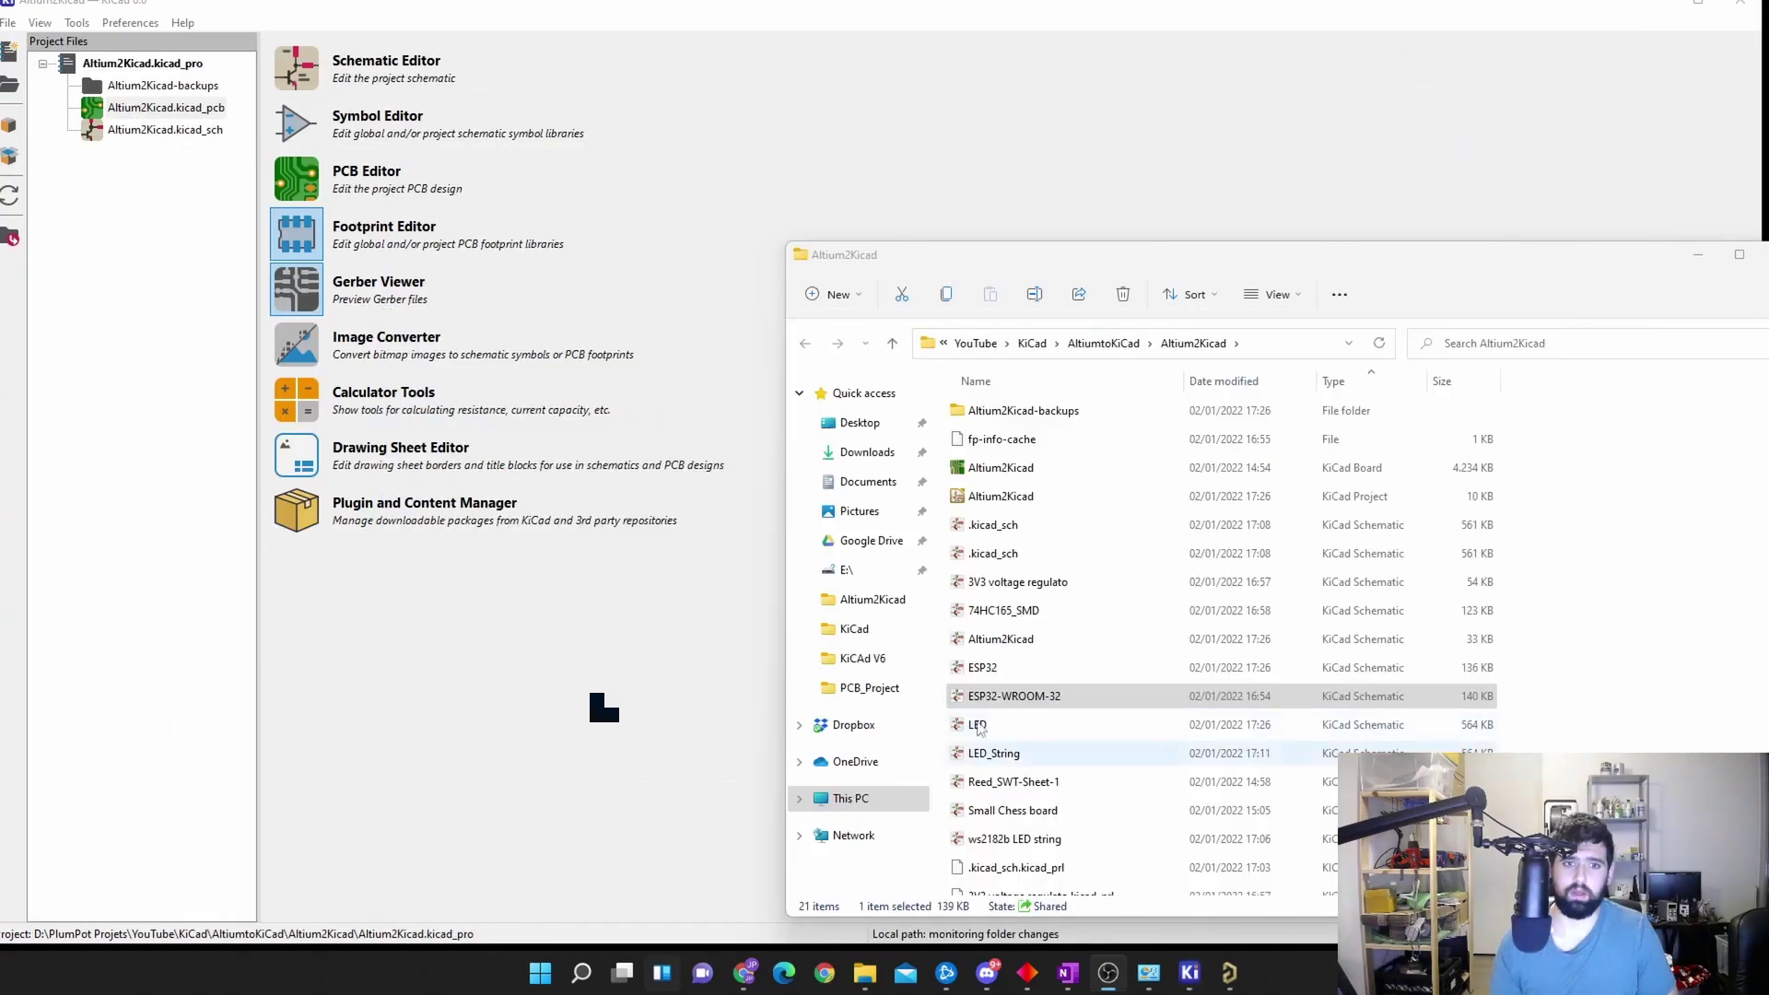
Step: Change the ESP32 symbol's reference from U? to U9 in the schematic
mouse_move(1126, 991)
mouse_move(1190, 973)
click(986, 866)
middle_drag(953, 345, 1255, 203)
double_click(1255, 199)
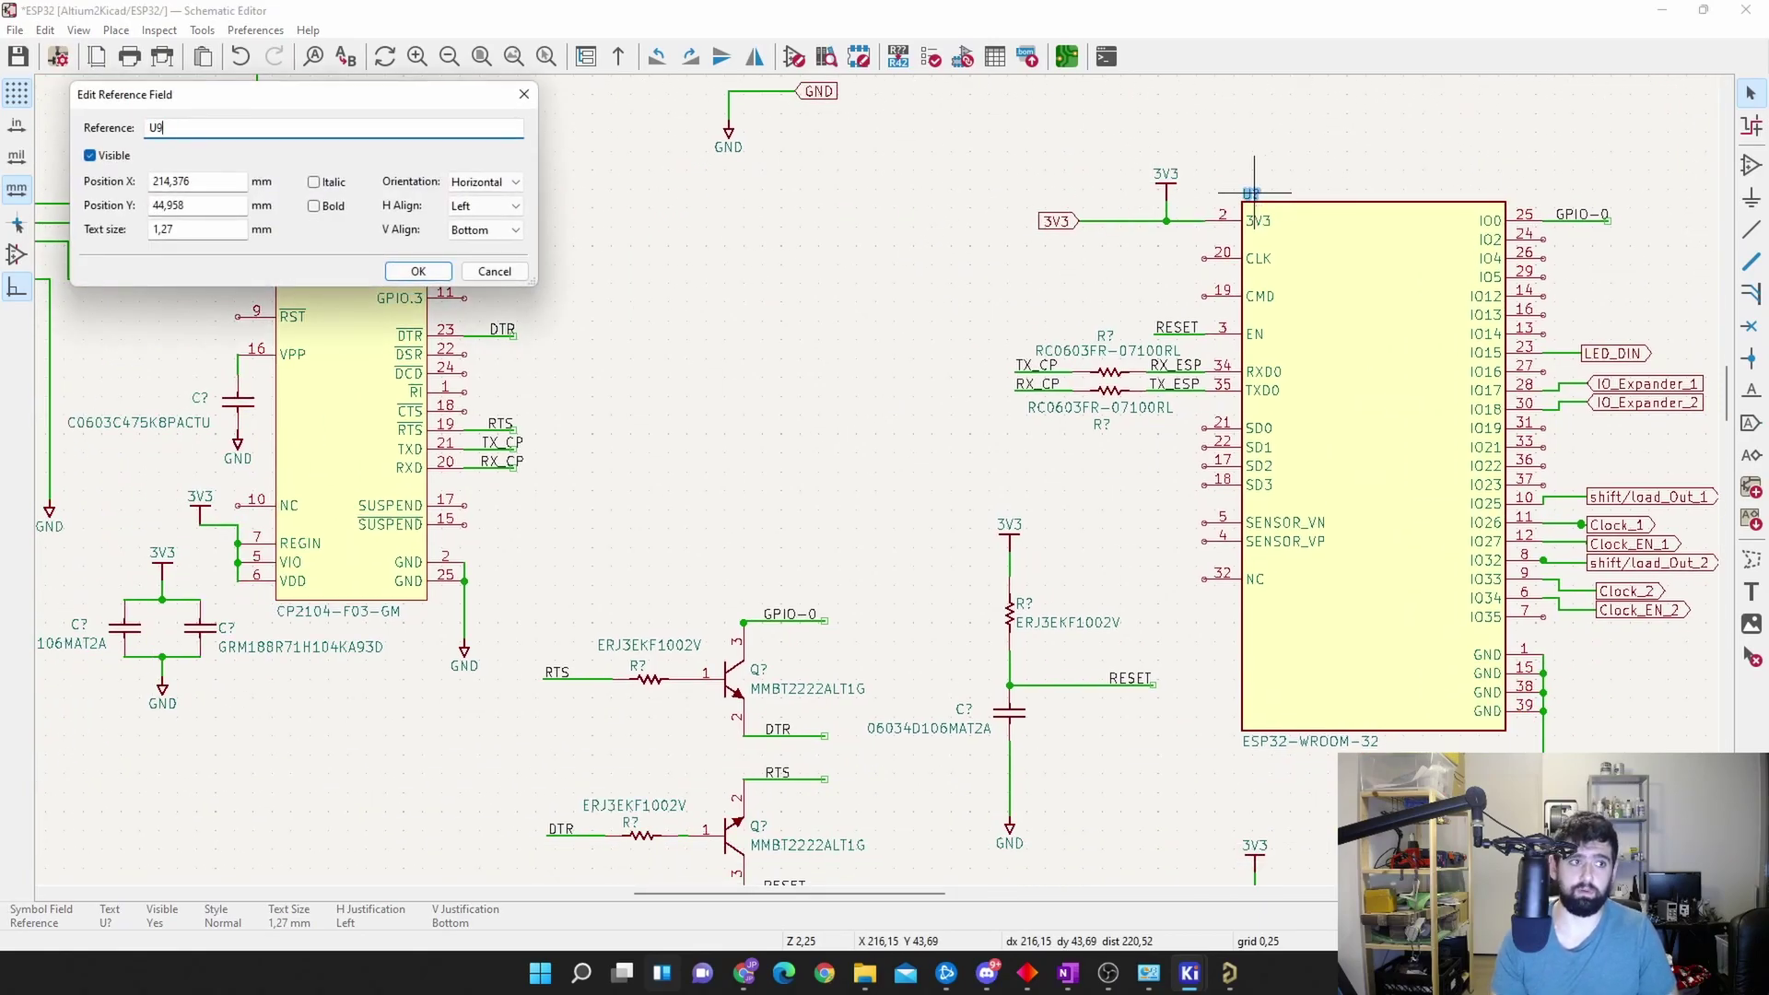
text(9)
click(444, 271)
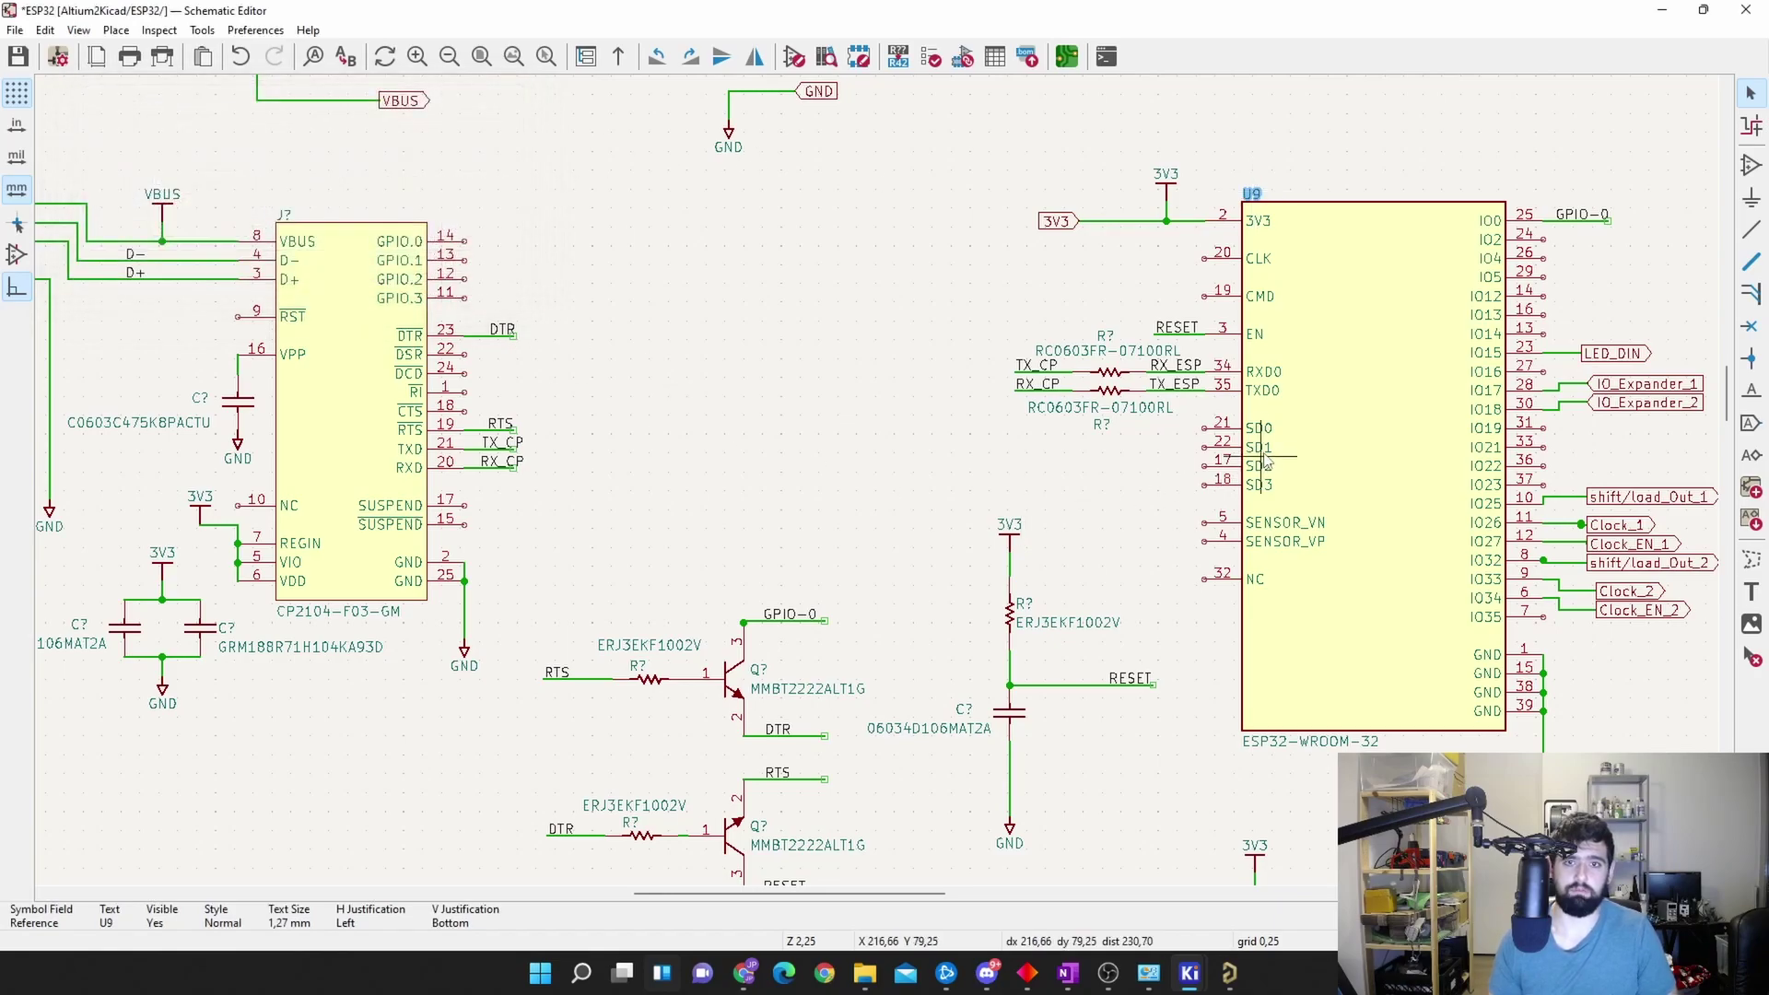
Step: On the root sheet, draw a sheet below the others named Reed Switches, reusing the name as its file
key(Home)
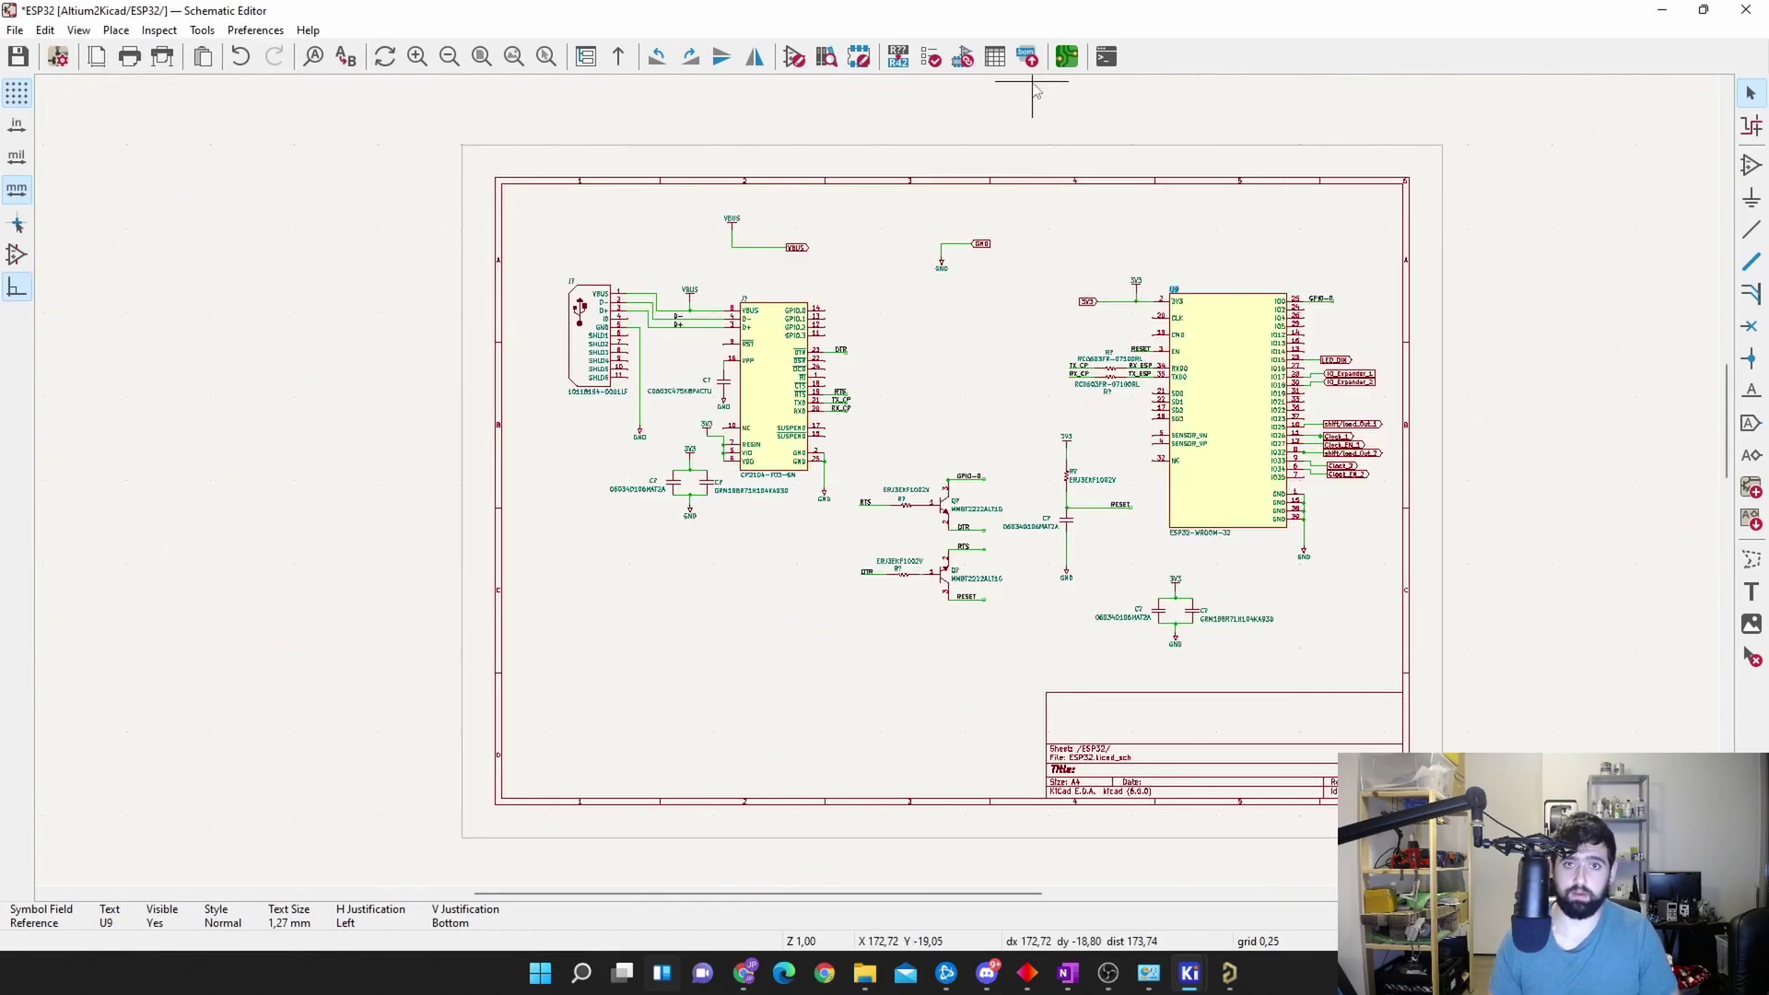
click(617, 57)
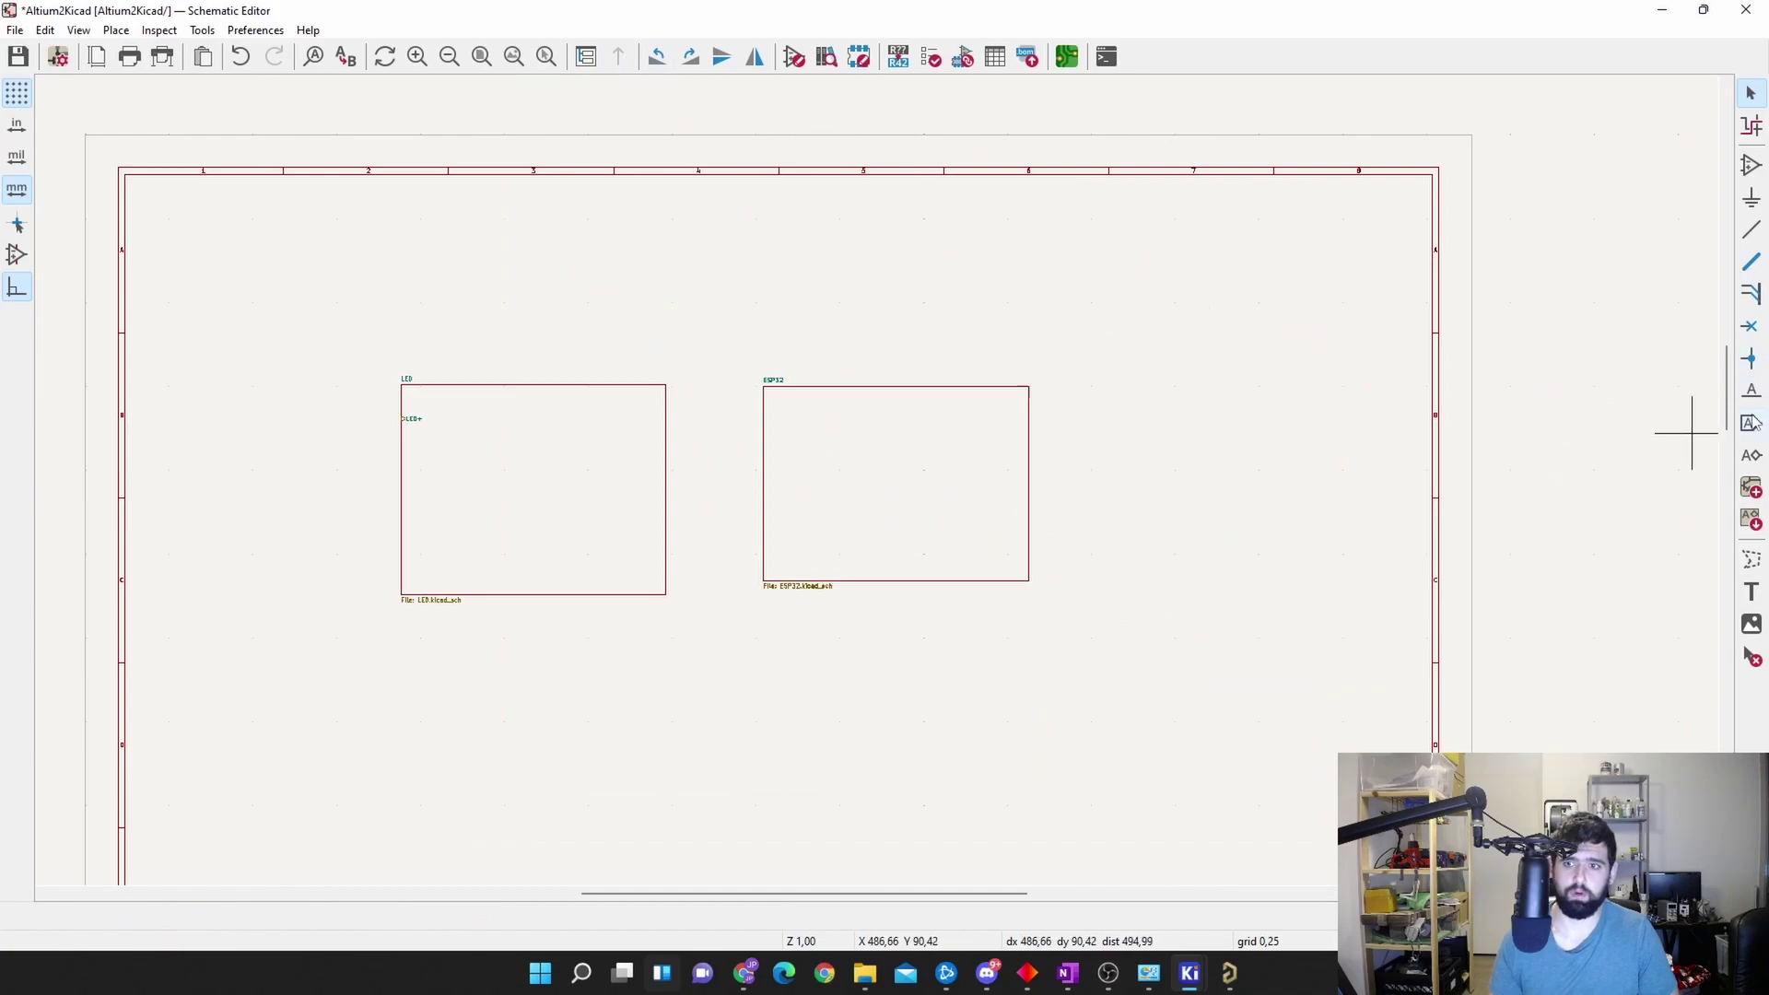
click(1753, 488)
click(685, 621)
click(833, 723)
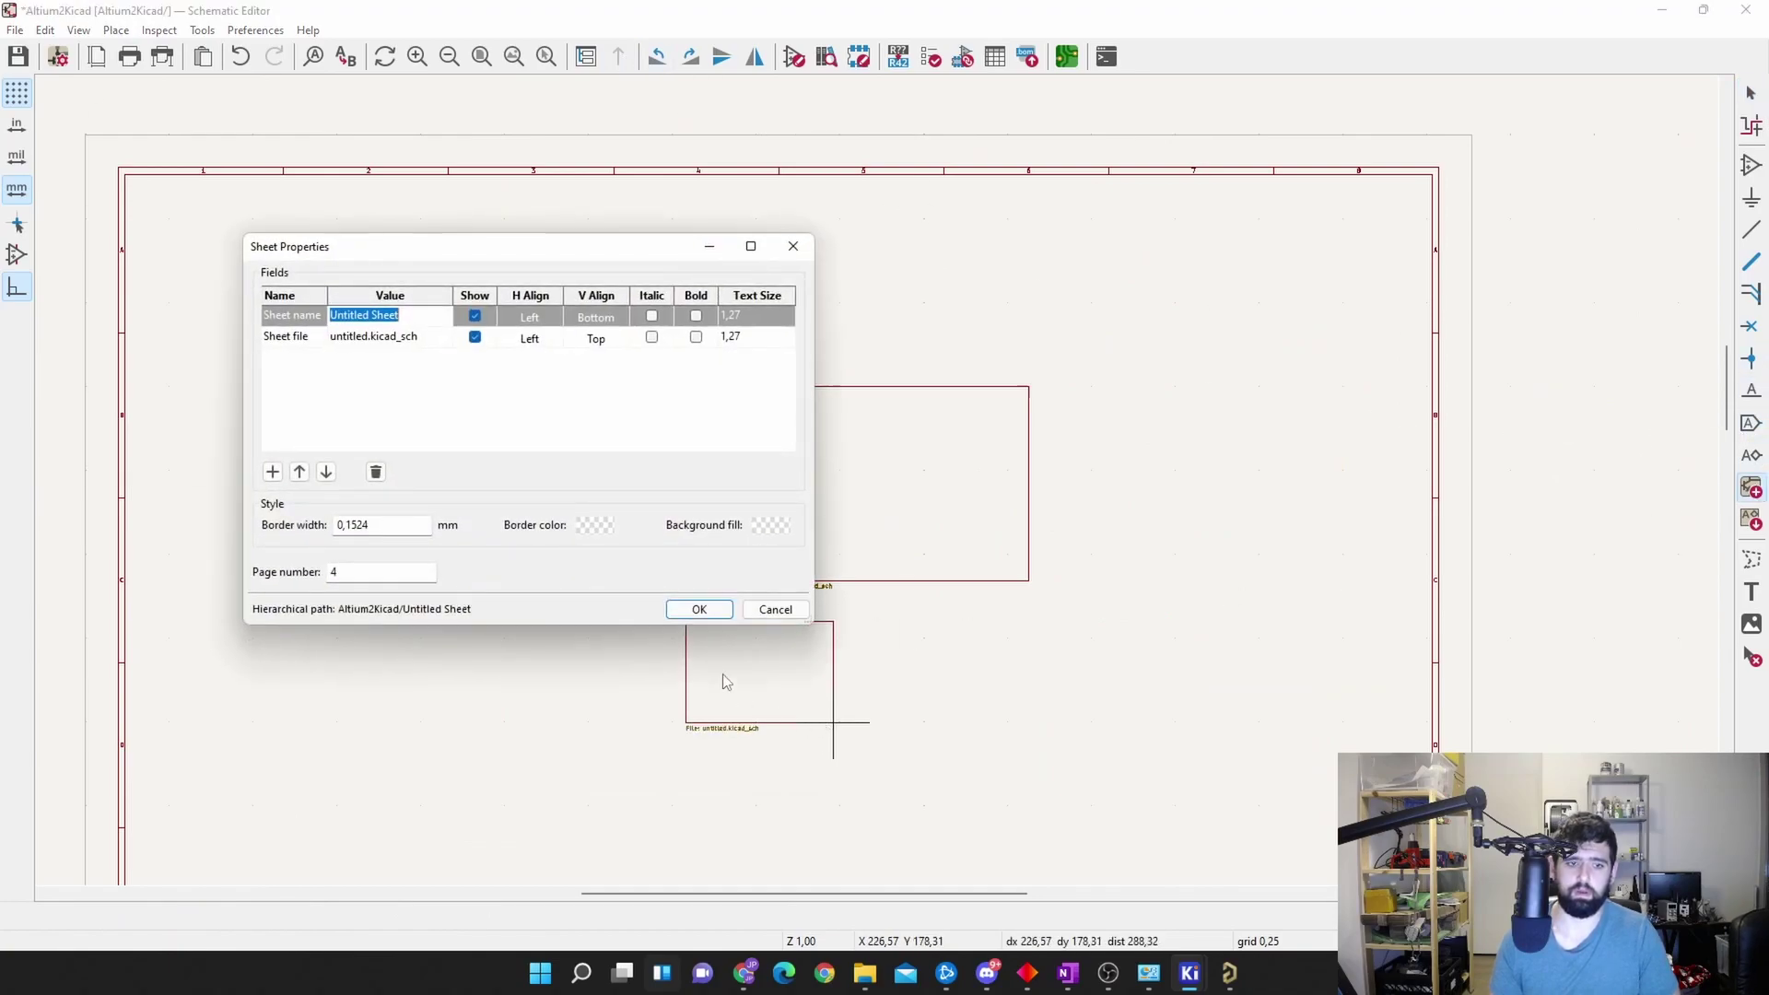
text(Reed Switches)
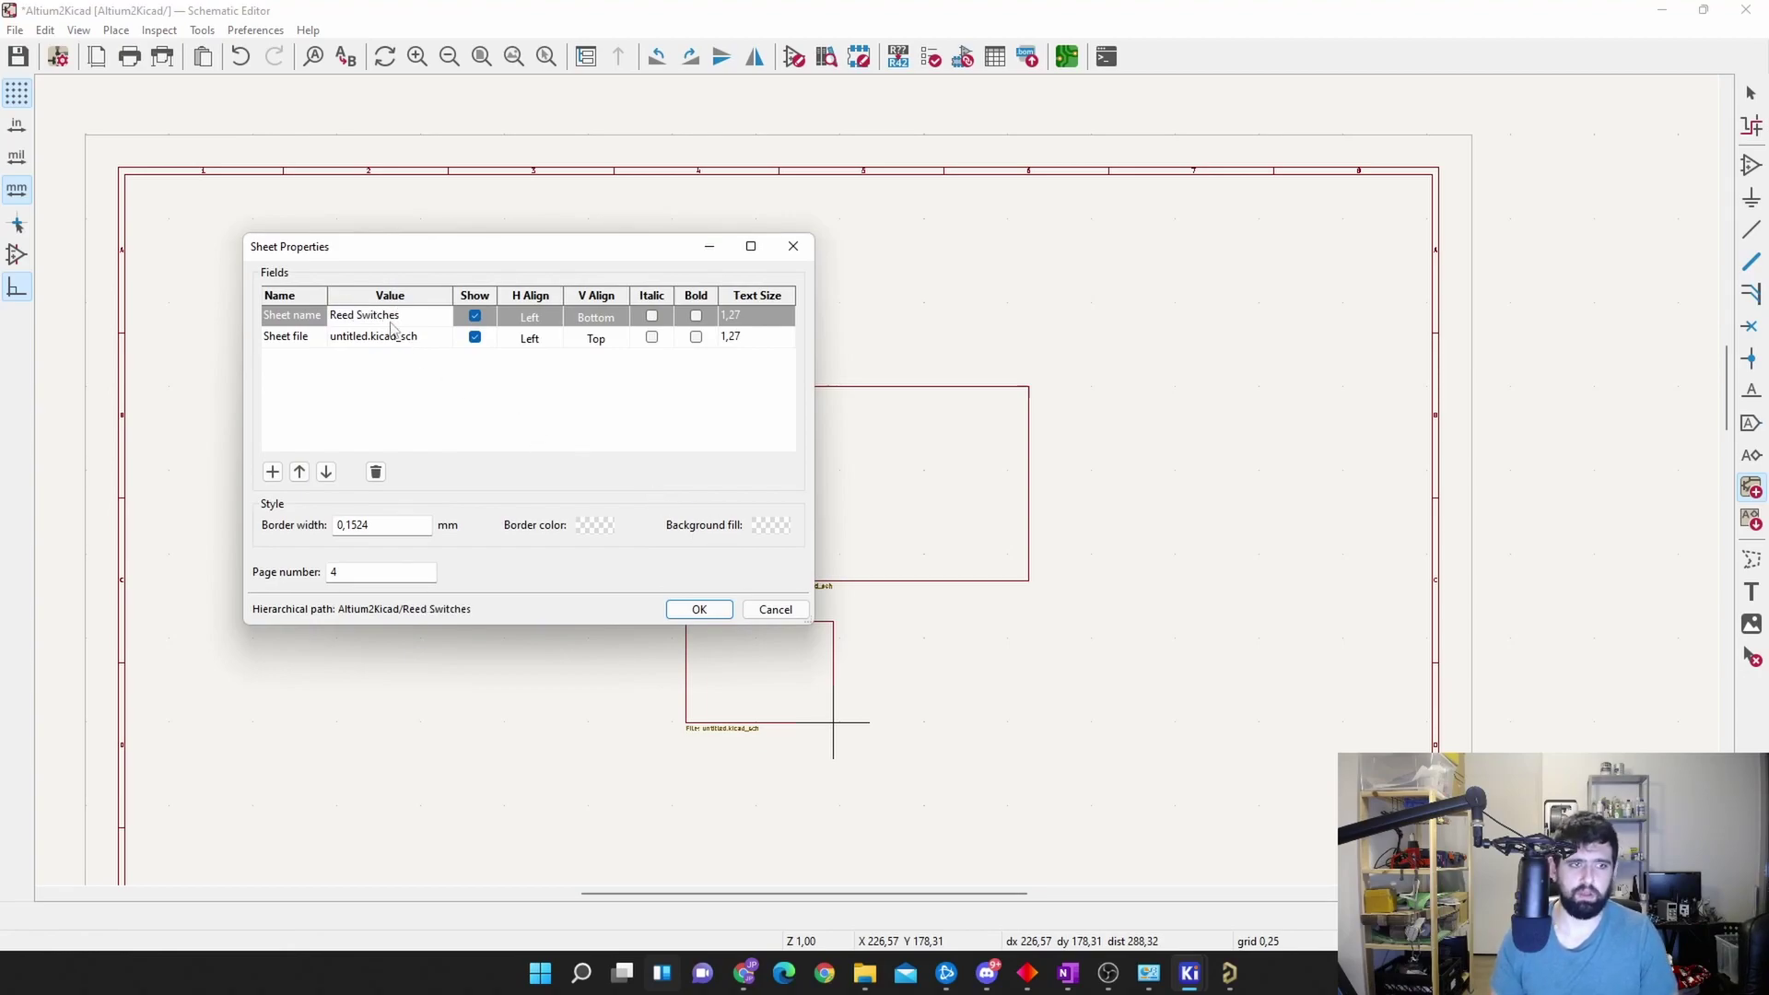
key(ctrl+a)
key(ctrl+c)
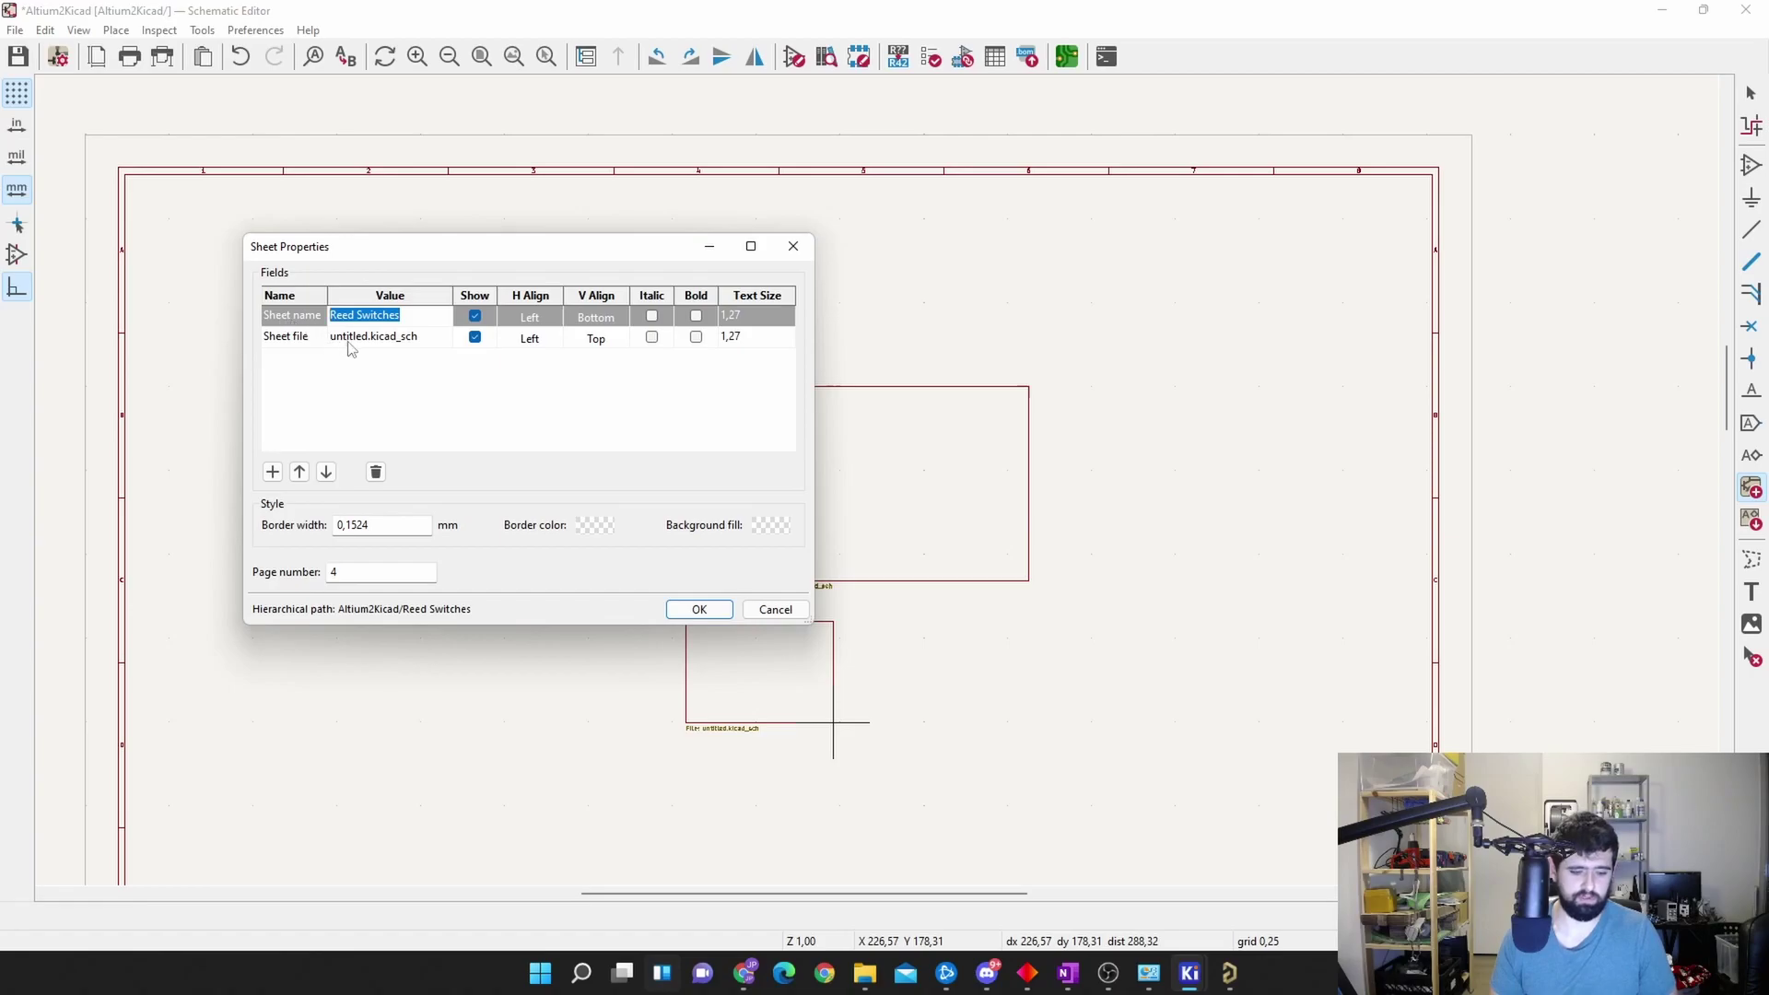
click(350, 346)
click(369, 337)
key(ctrl+v)
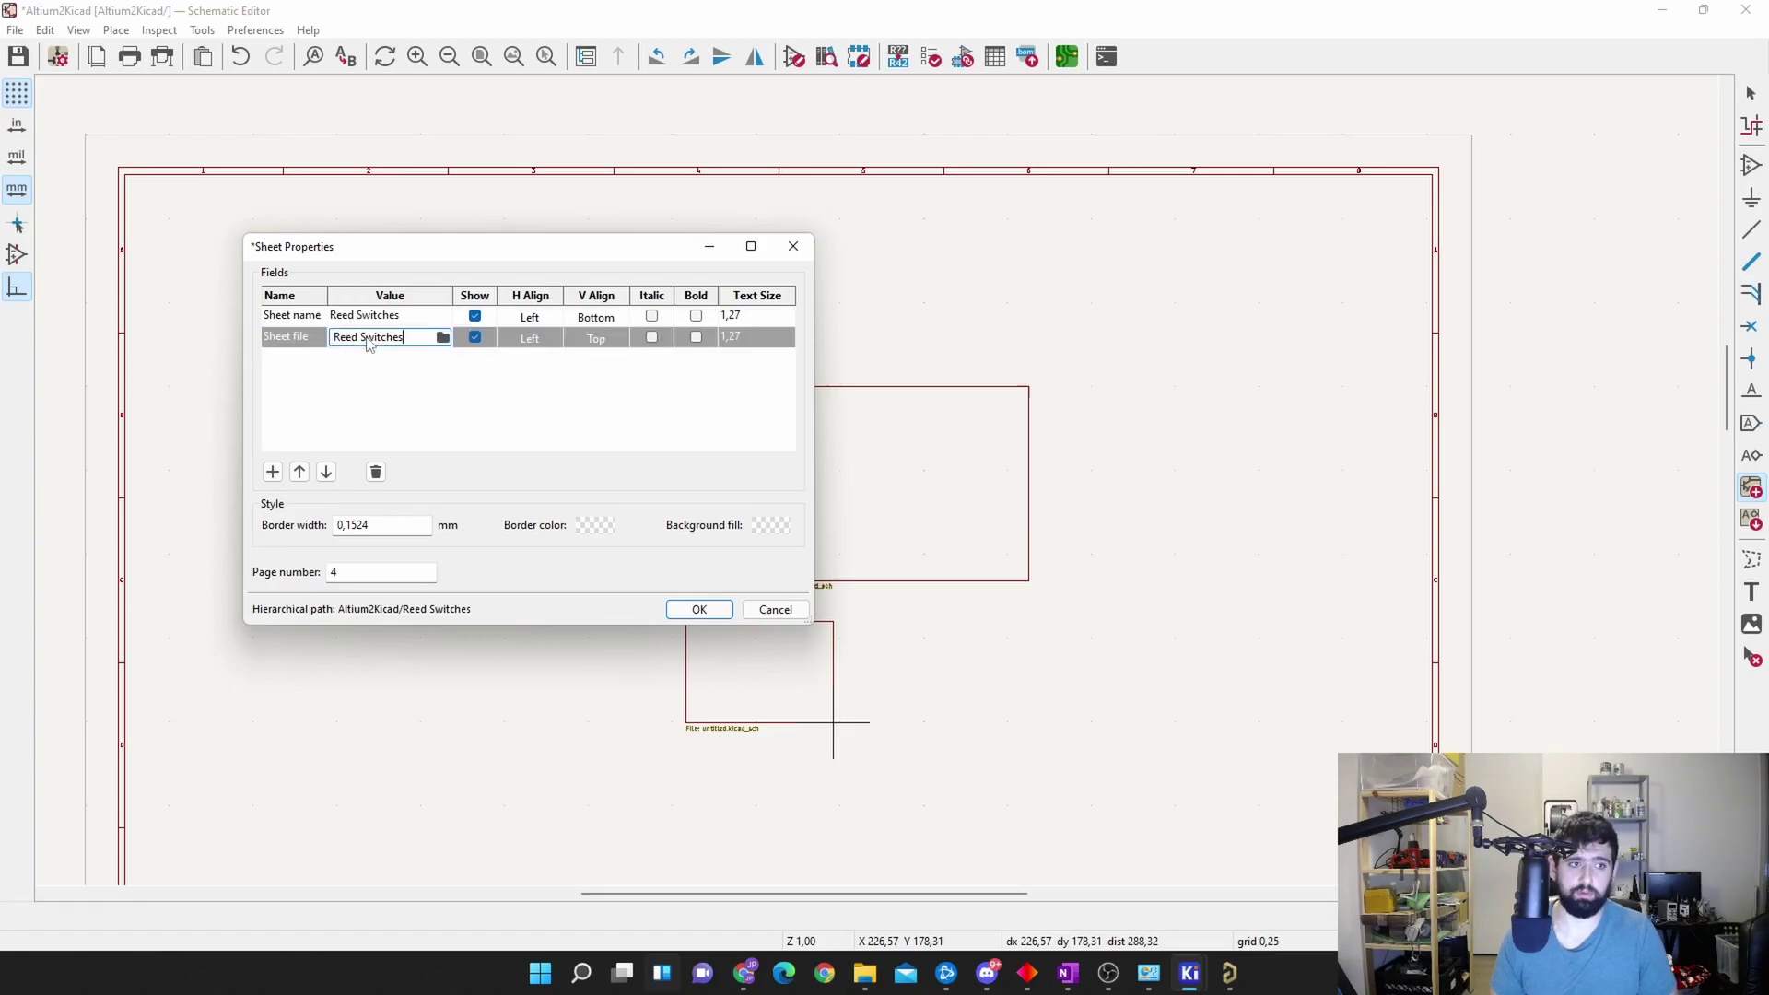
click(699, 609)
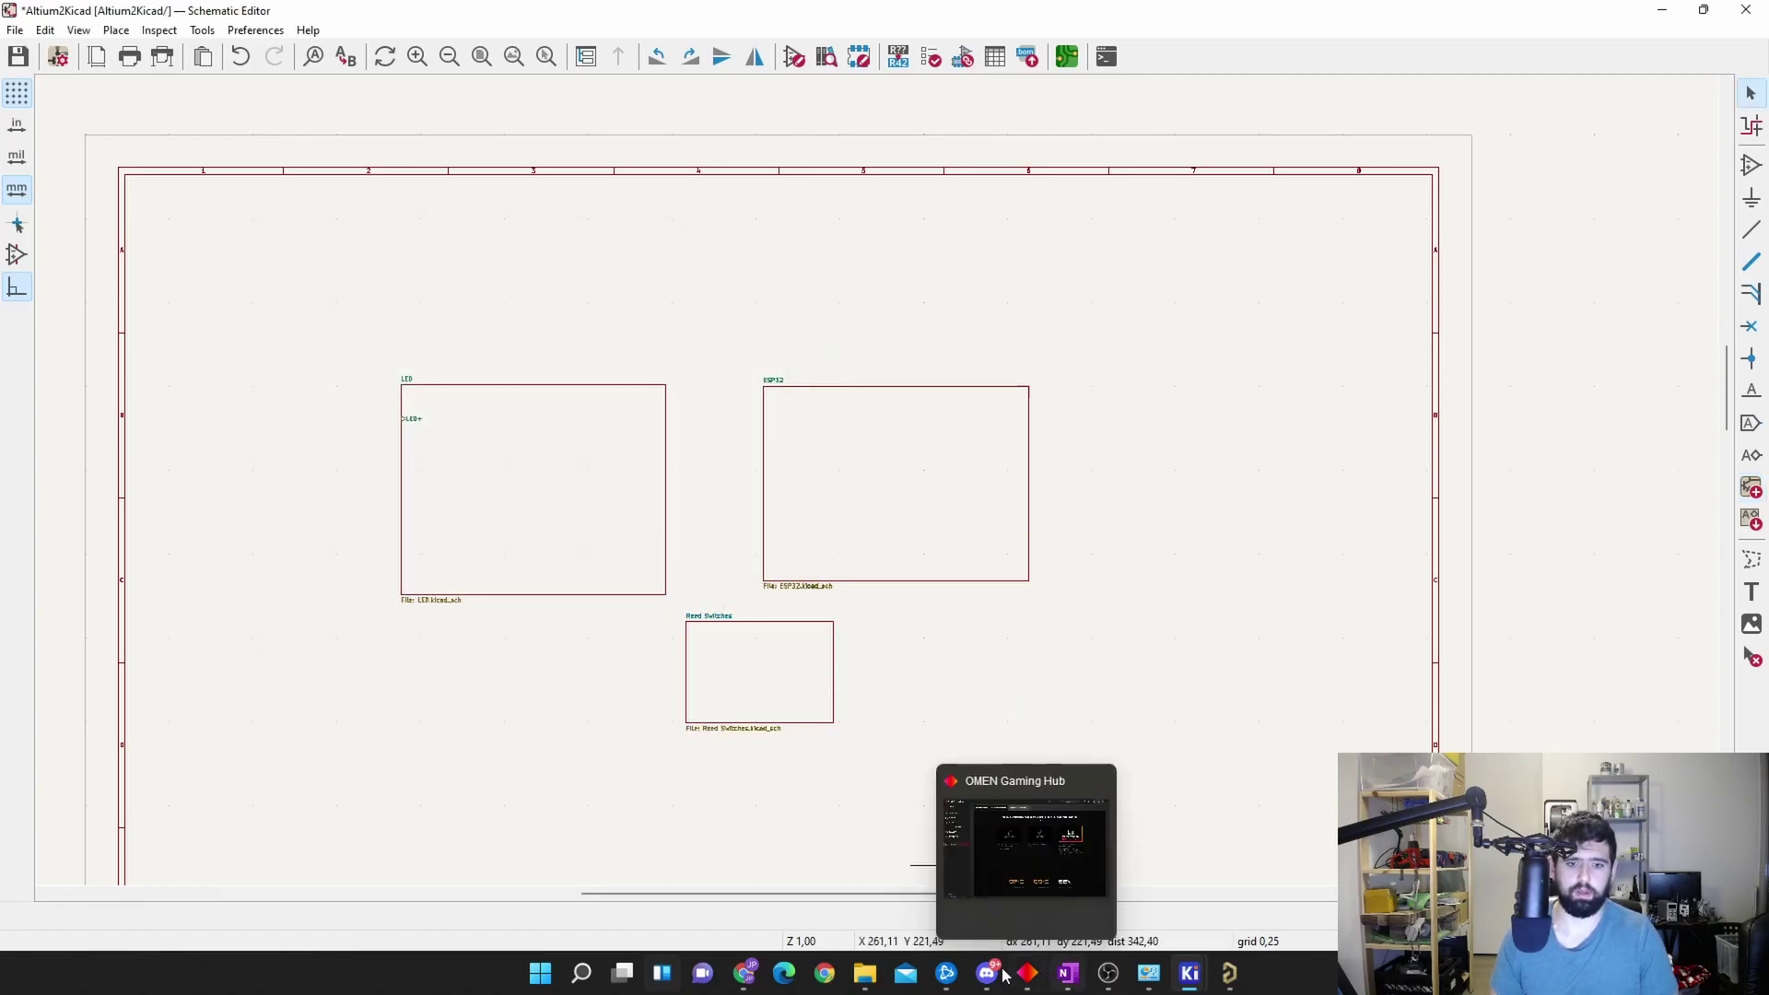
Step: Insert the imported reed-switch grid into the Reed Switches sheet and fit it in view
click(864, 974)
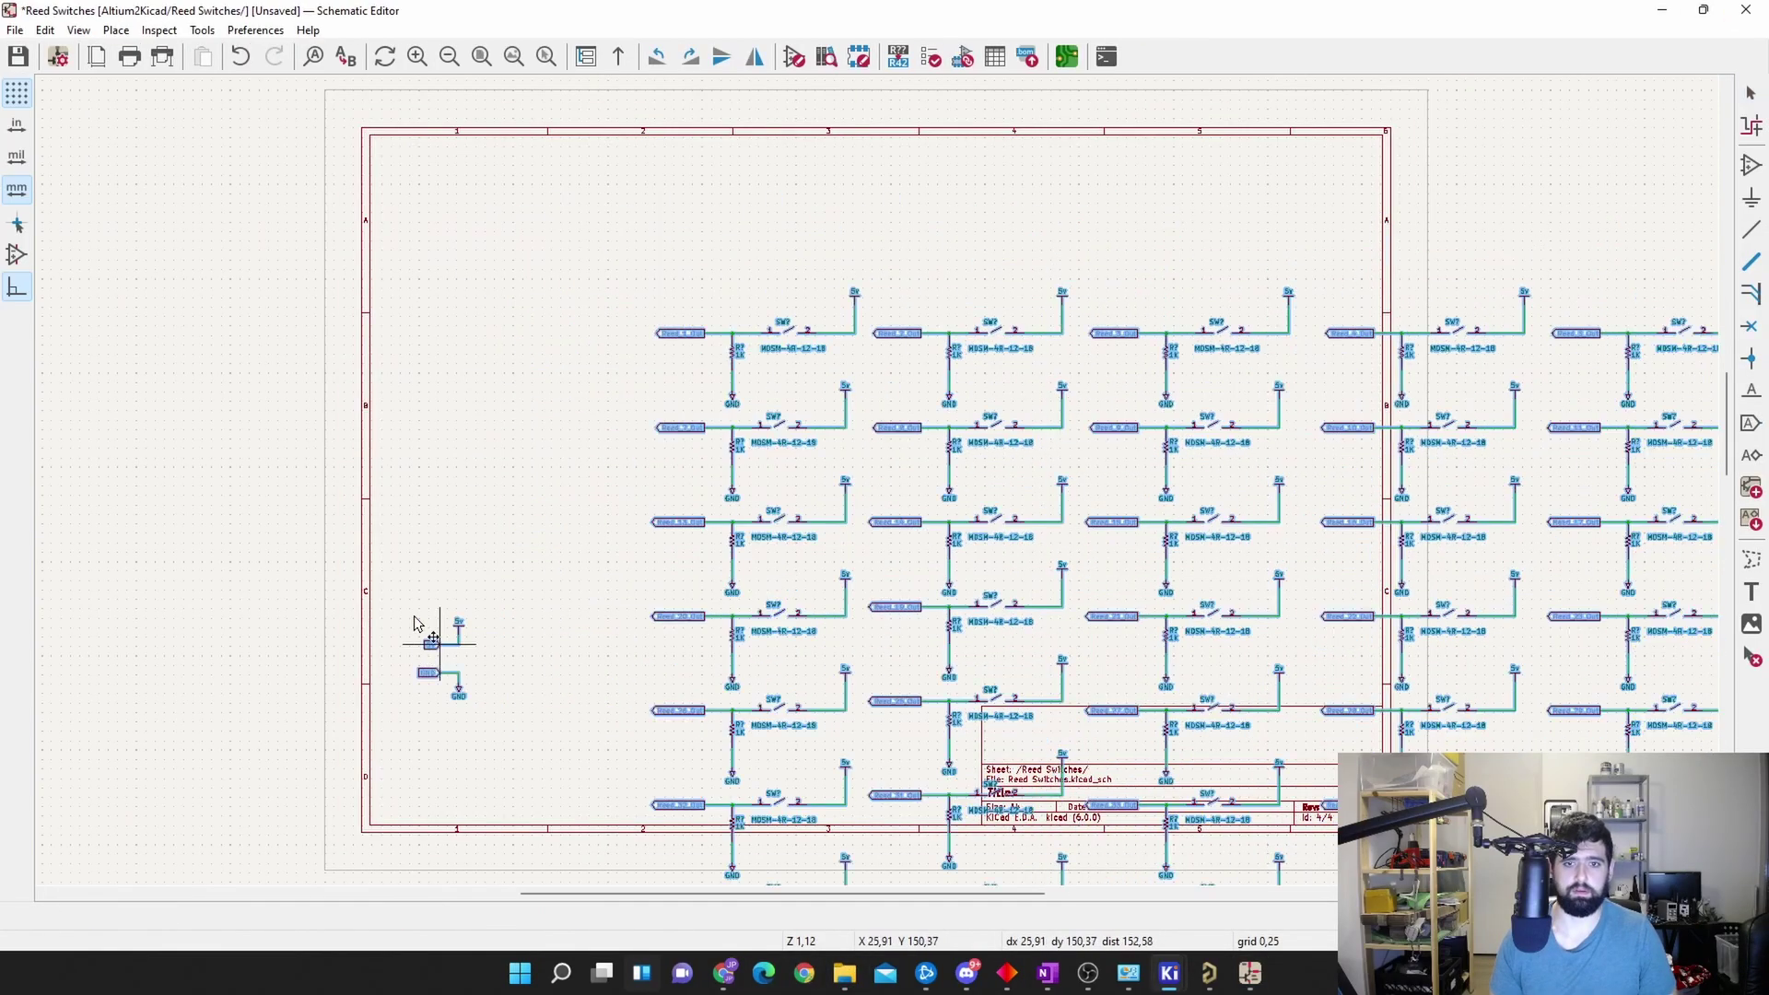
click(14, 29)
key(Escape)
scroll(207, 97, down, 2)
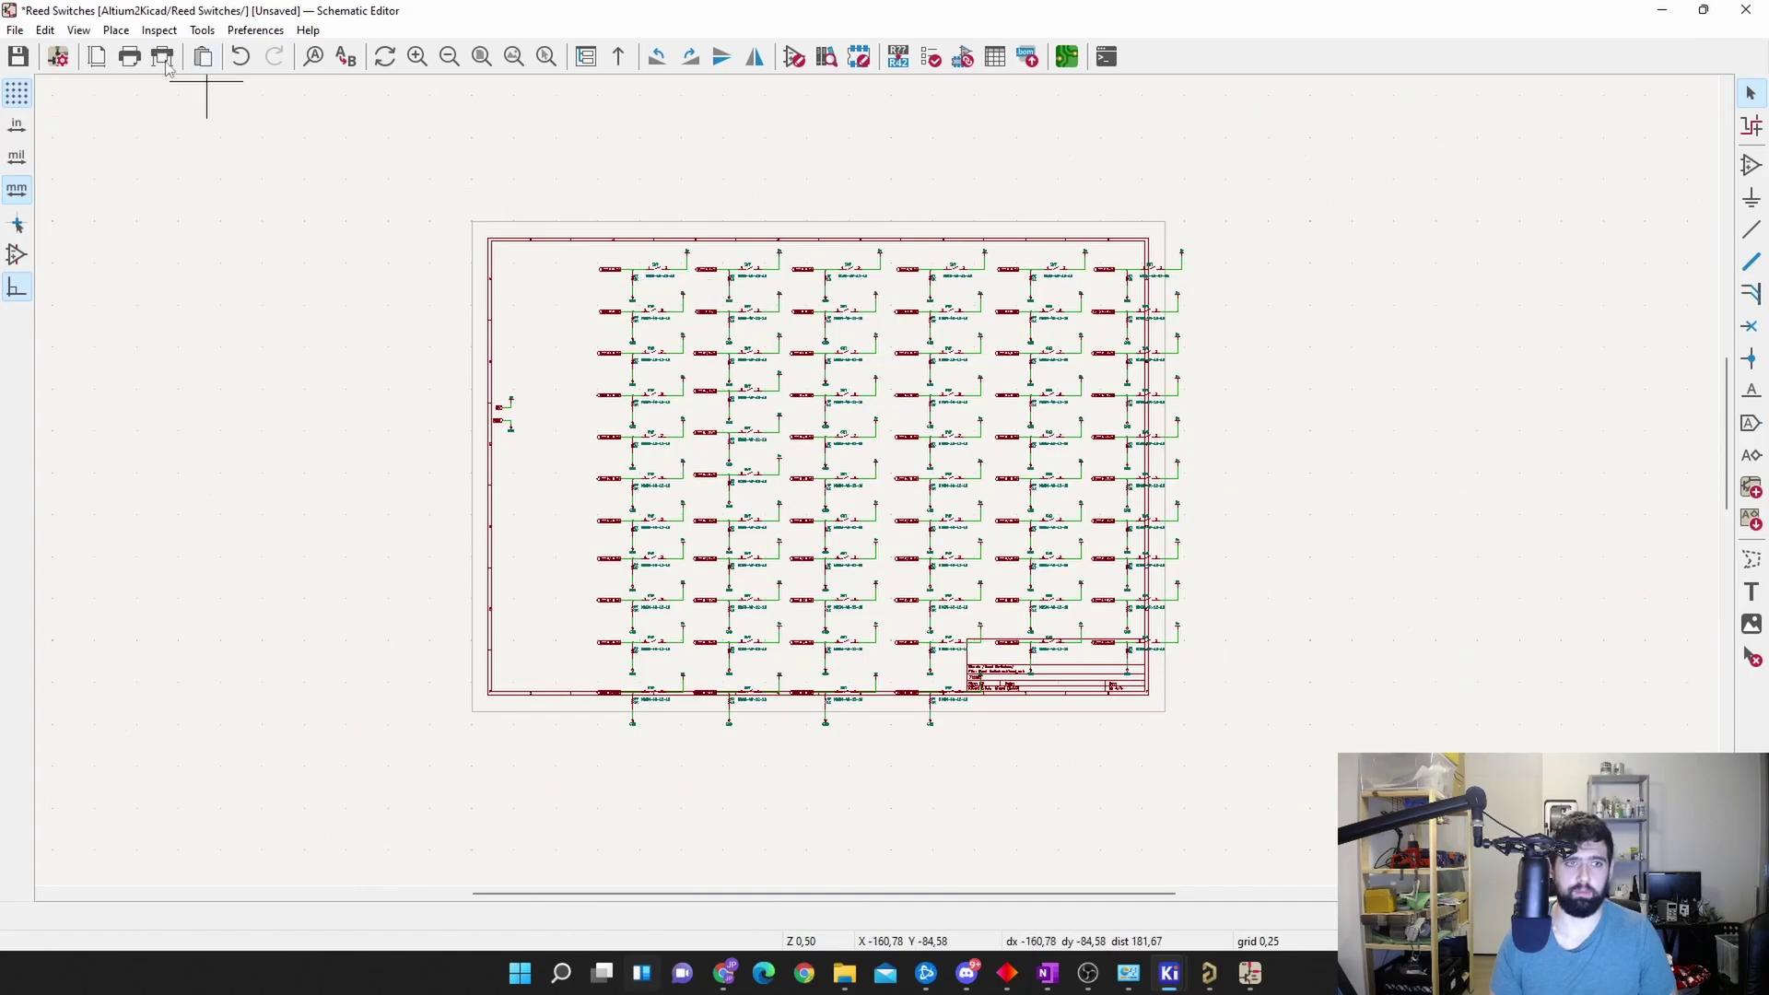
Step: Change the sheet's page size to A2 420x594mm in Page Settings
click(20, 31)
click(92, 254)
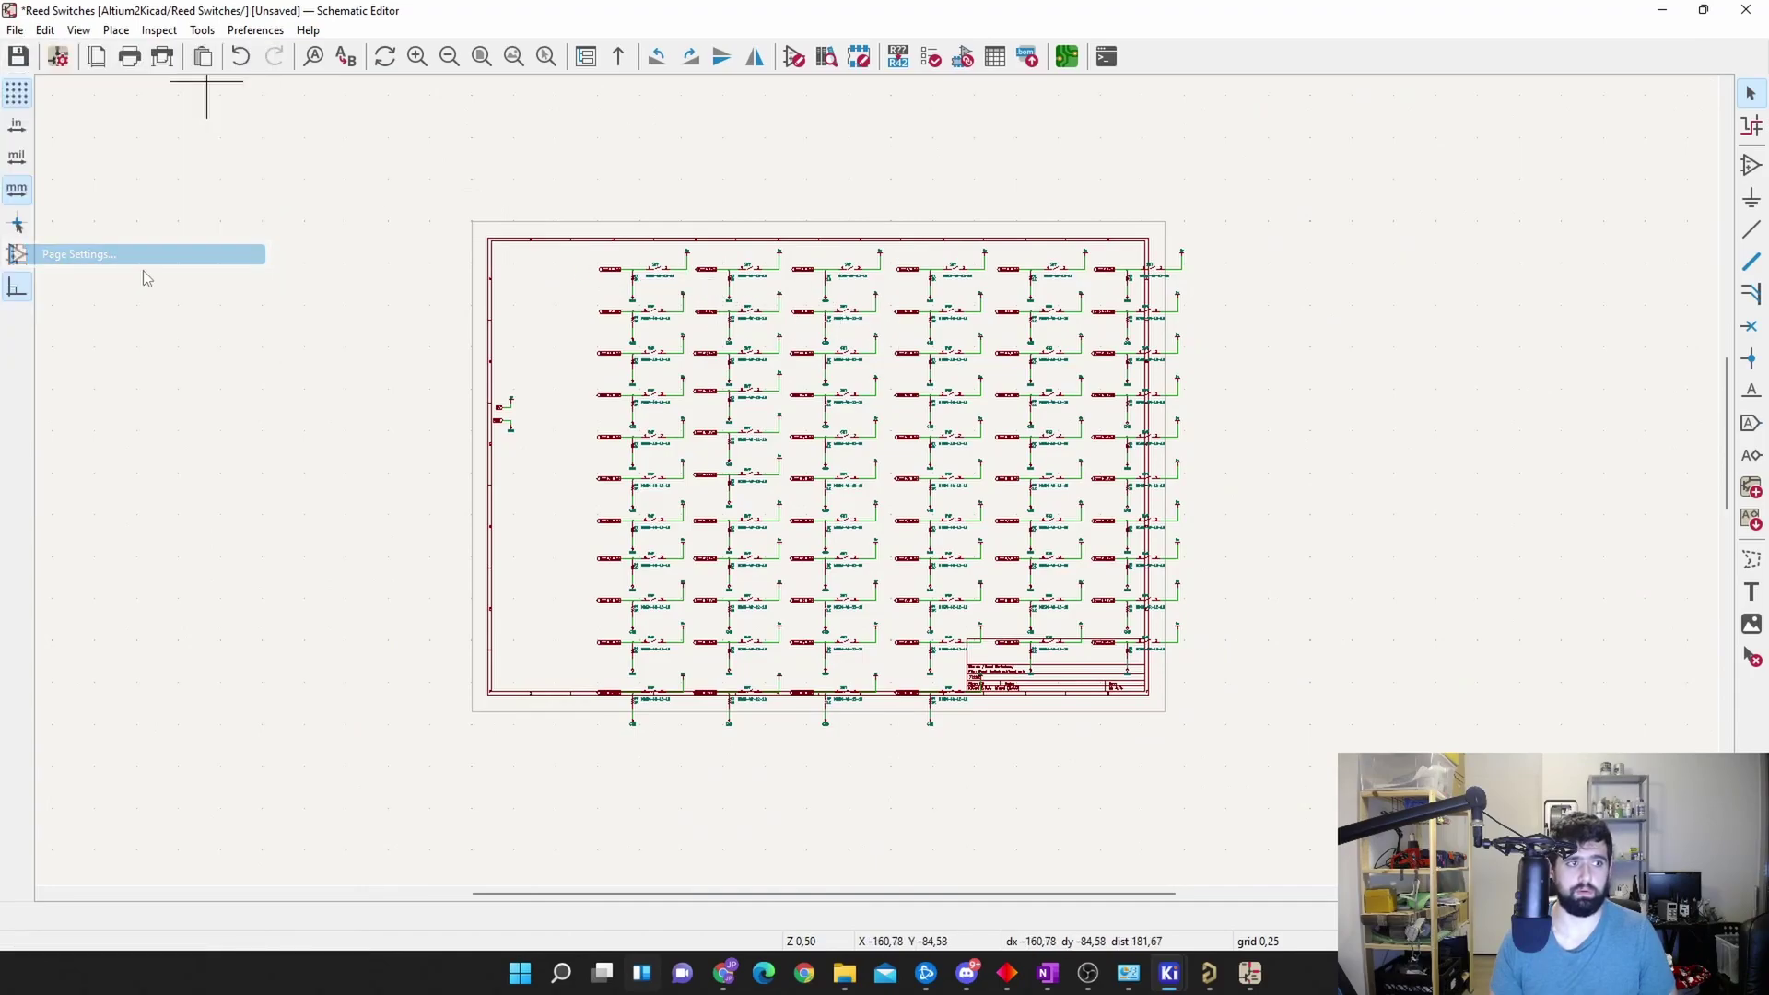
click(379, 435)
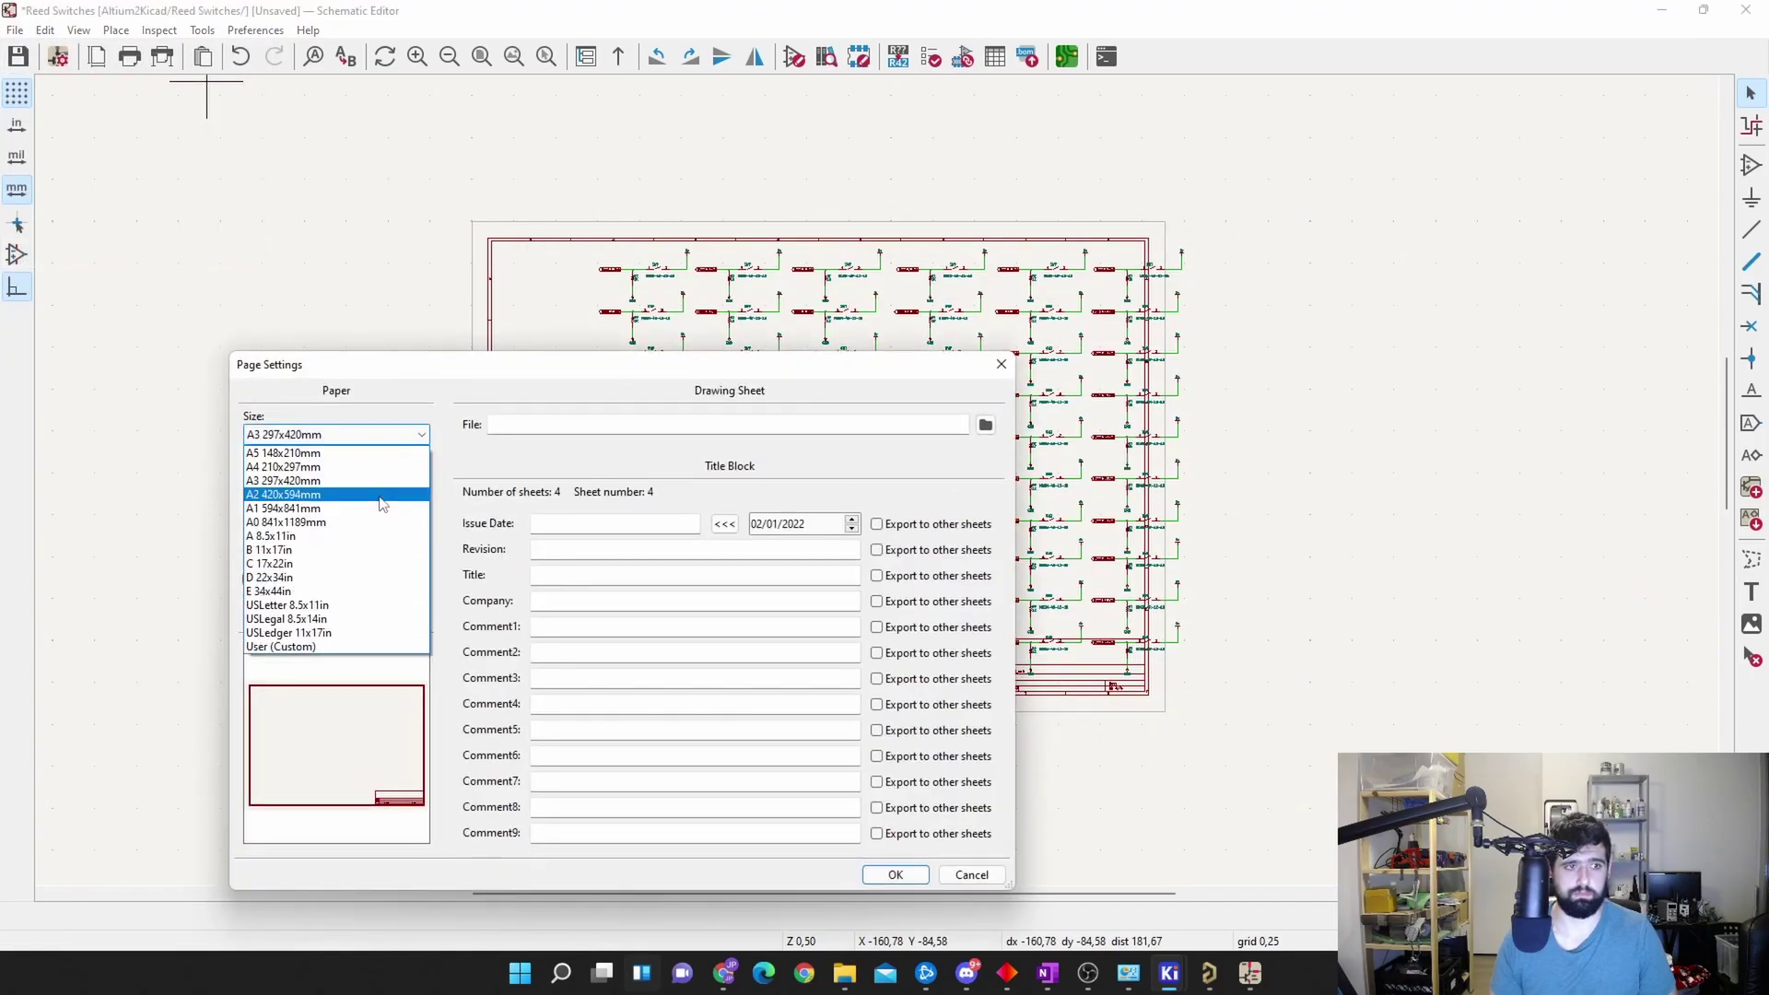
click(379, 494)
click(907, 871)
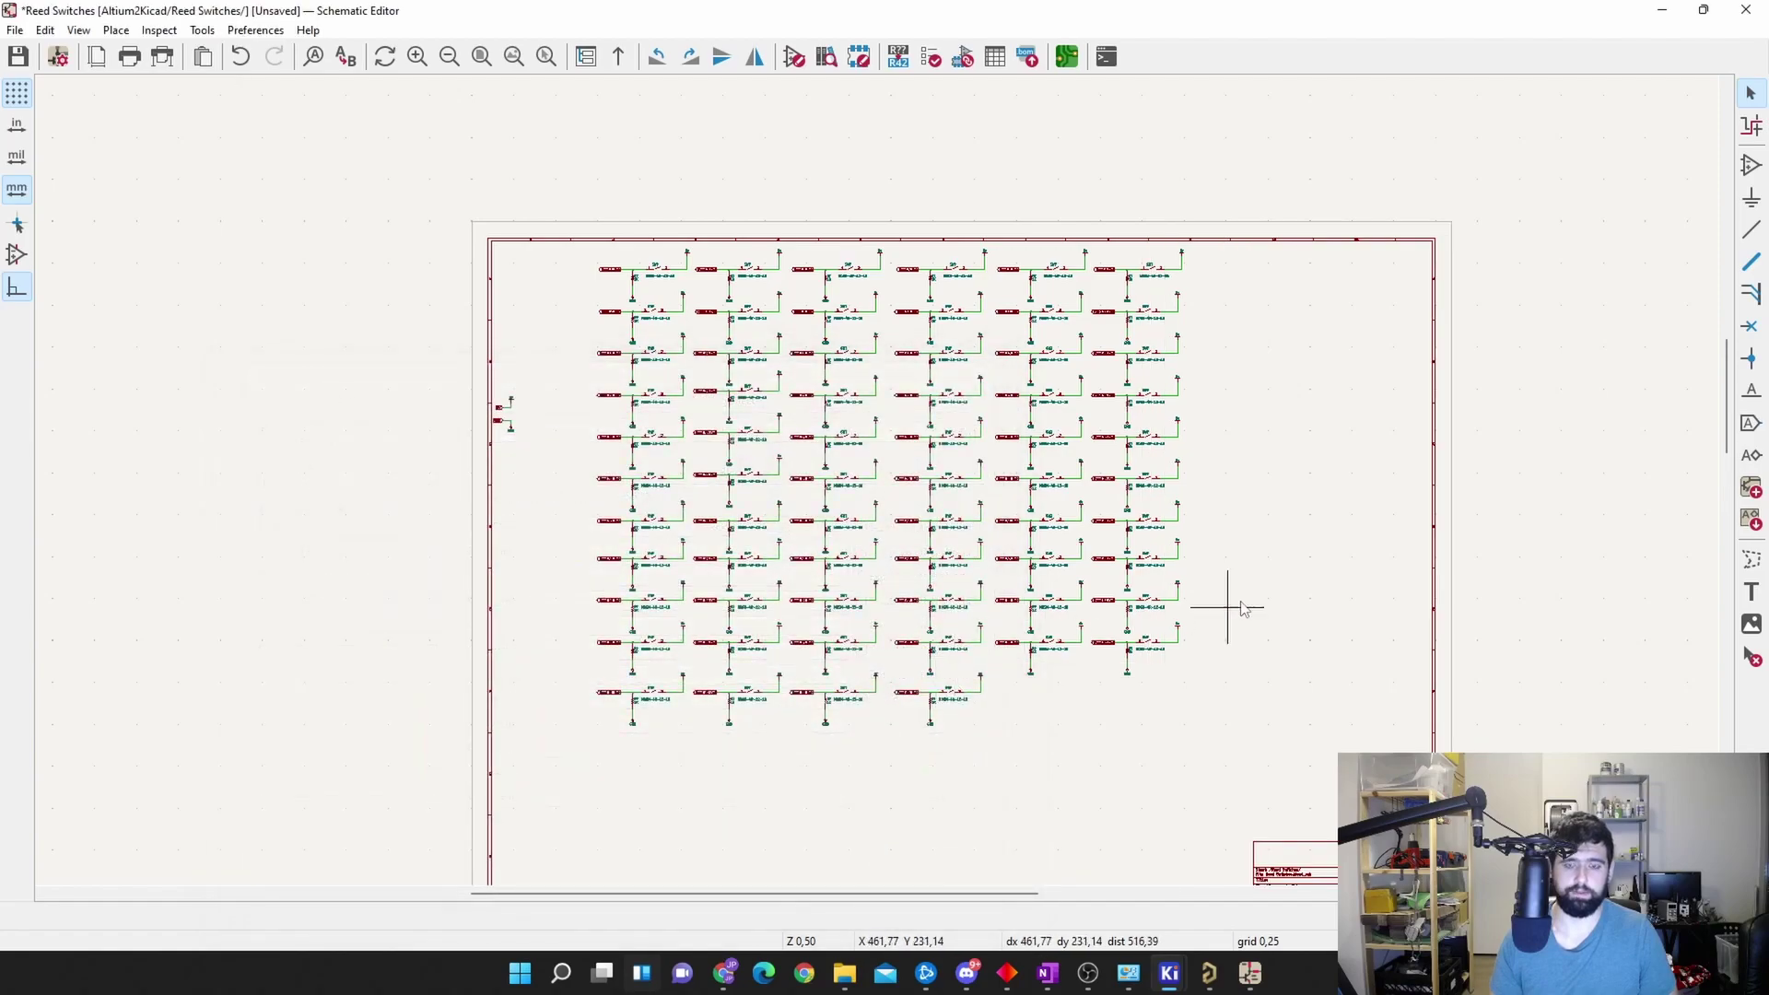
Step: Inspect the Reed_1_Out global label's properties and close them unchanged
scroll(644, 411, up, 6)
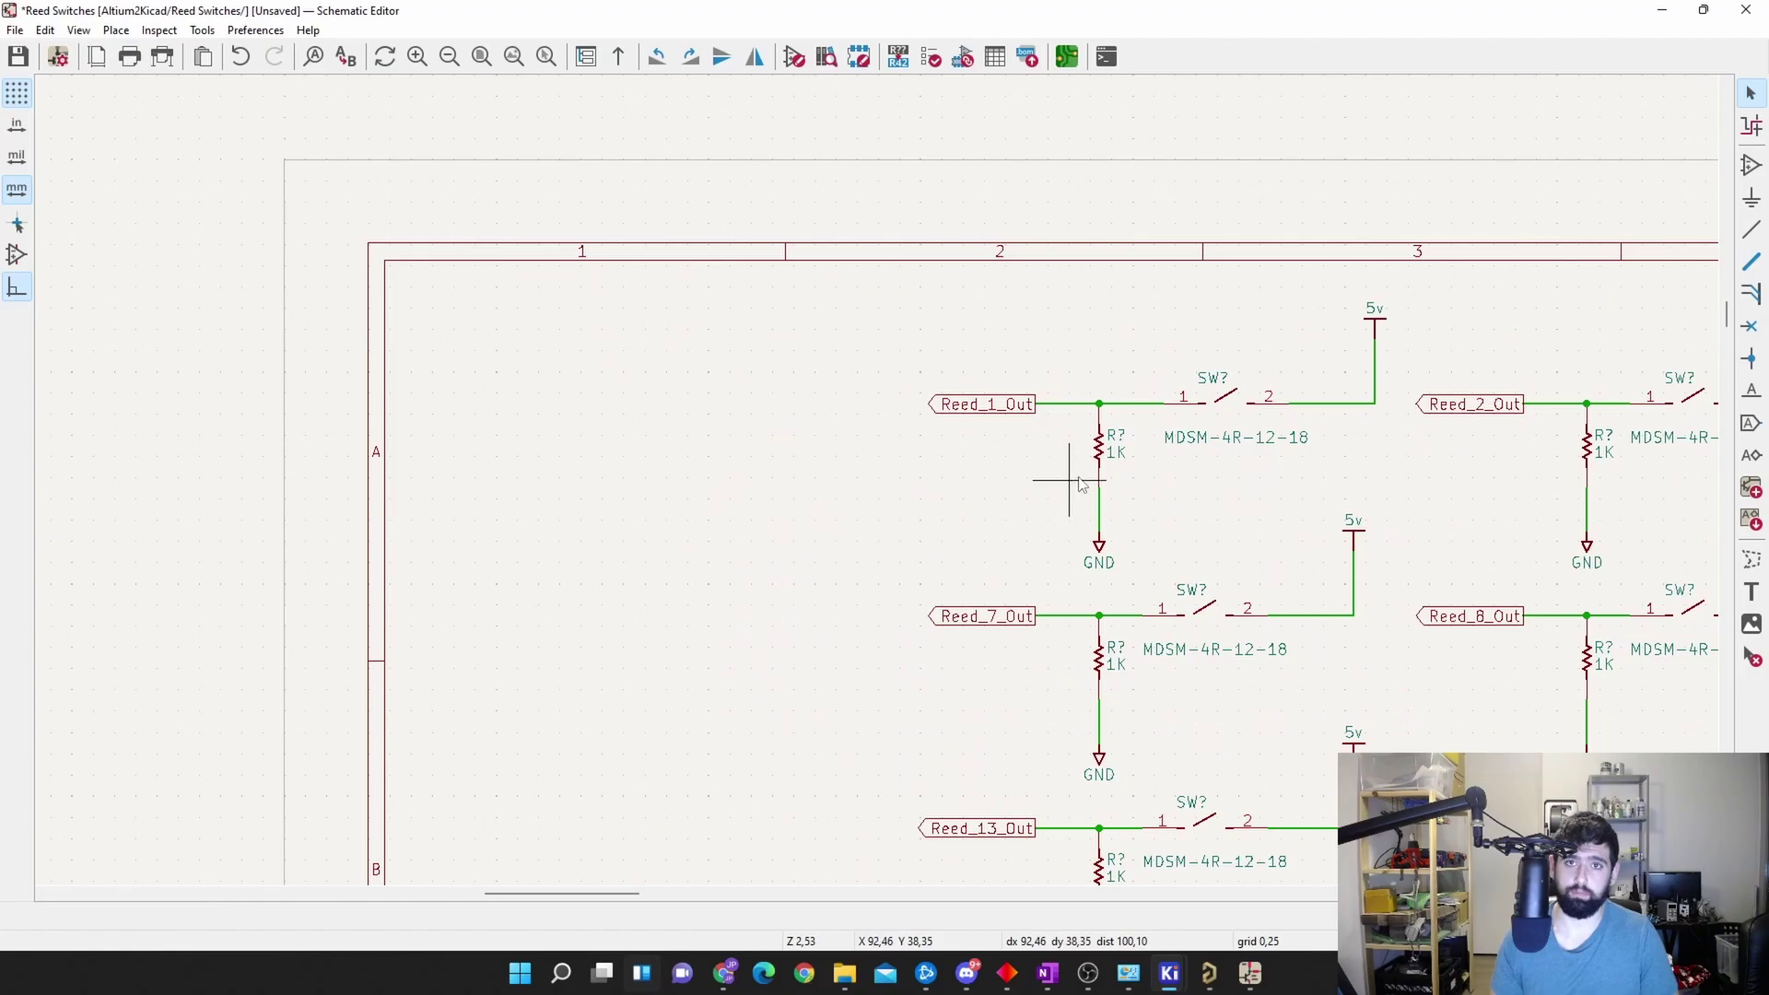
scroll(1060, 474, down, 1)
scroll(900, 477, up, 4)
double_click(840, 476)
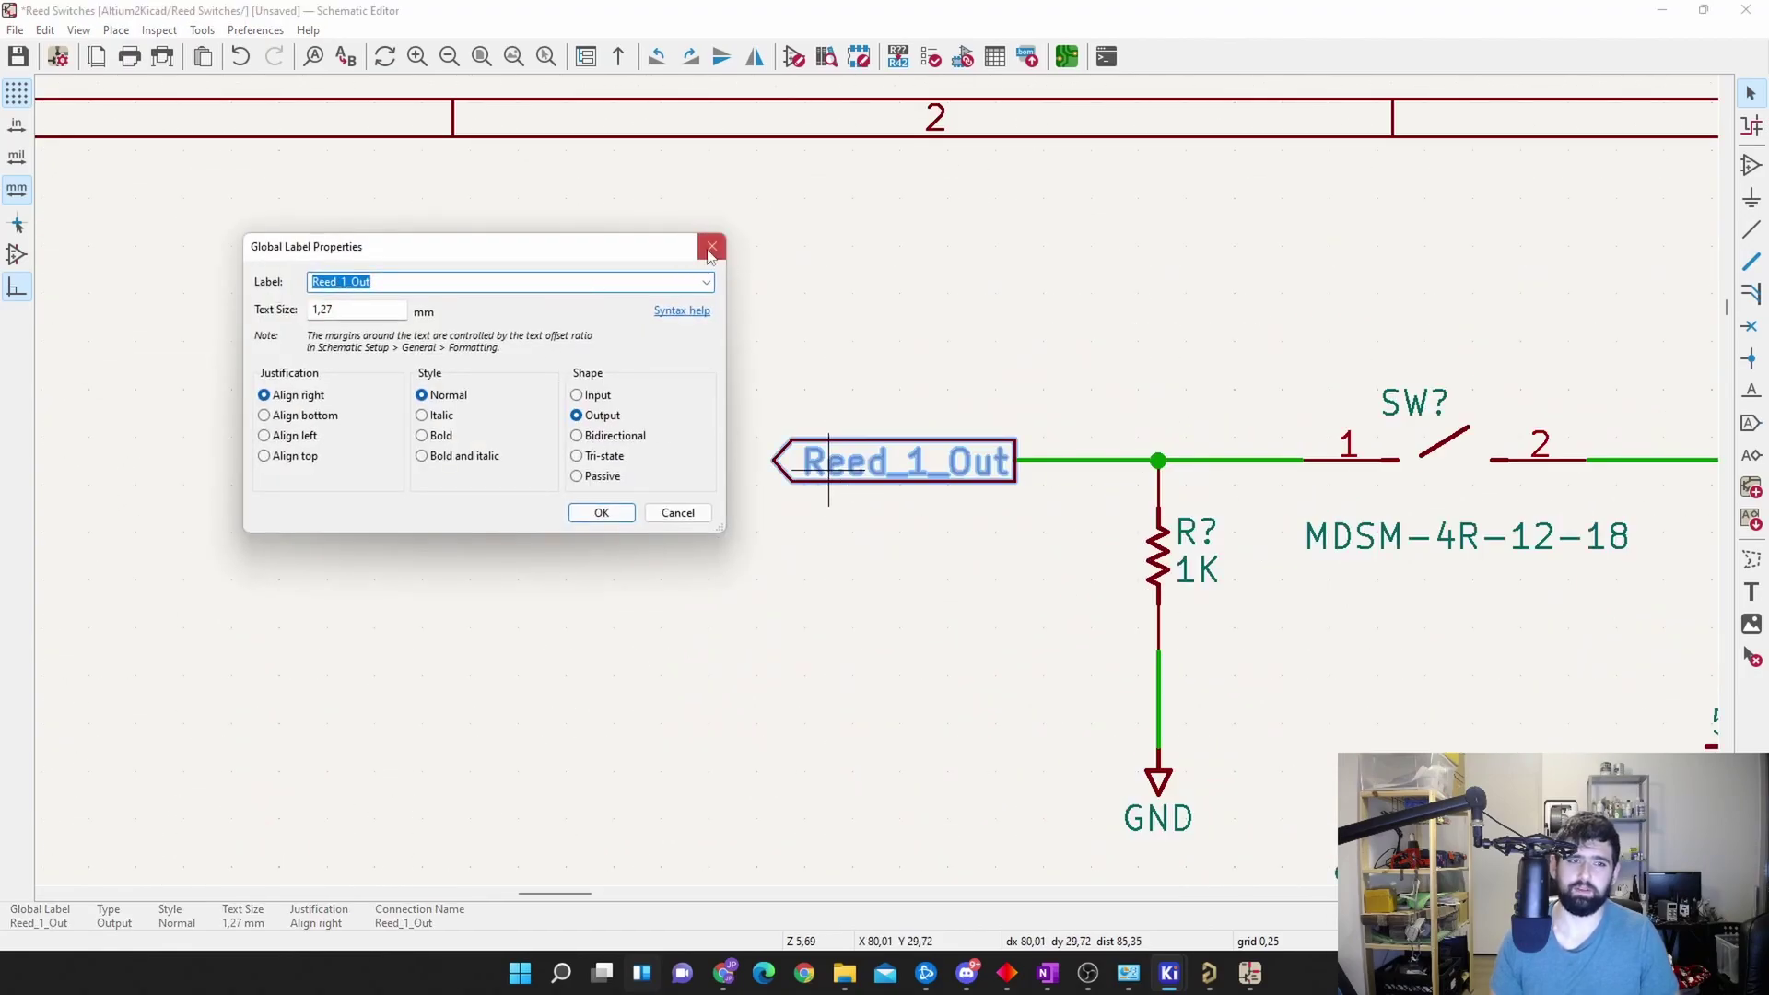
click(711, 247)
scroll(304, 297, down, 5)
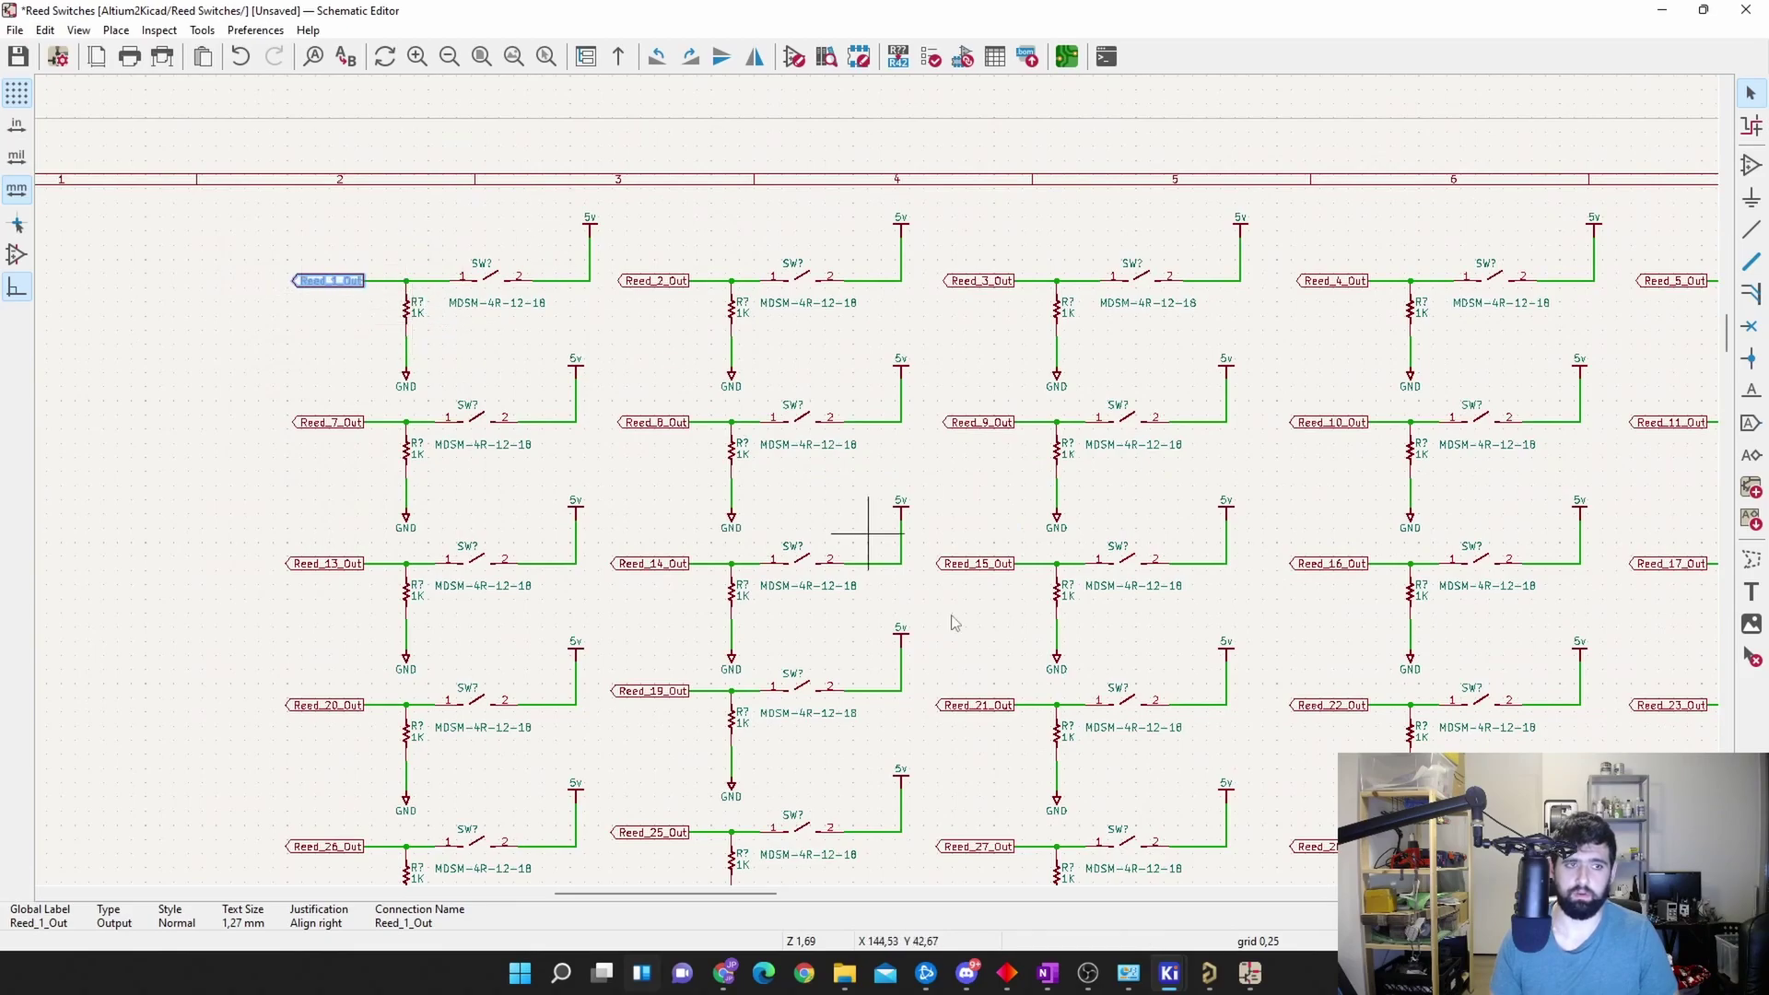
Step: Compare the original Altium board with the imported reed switch schematic, fitted in view
click(1209, 976)
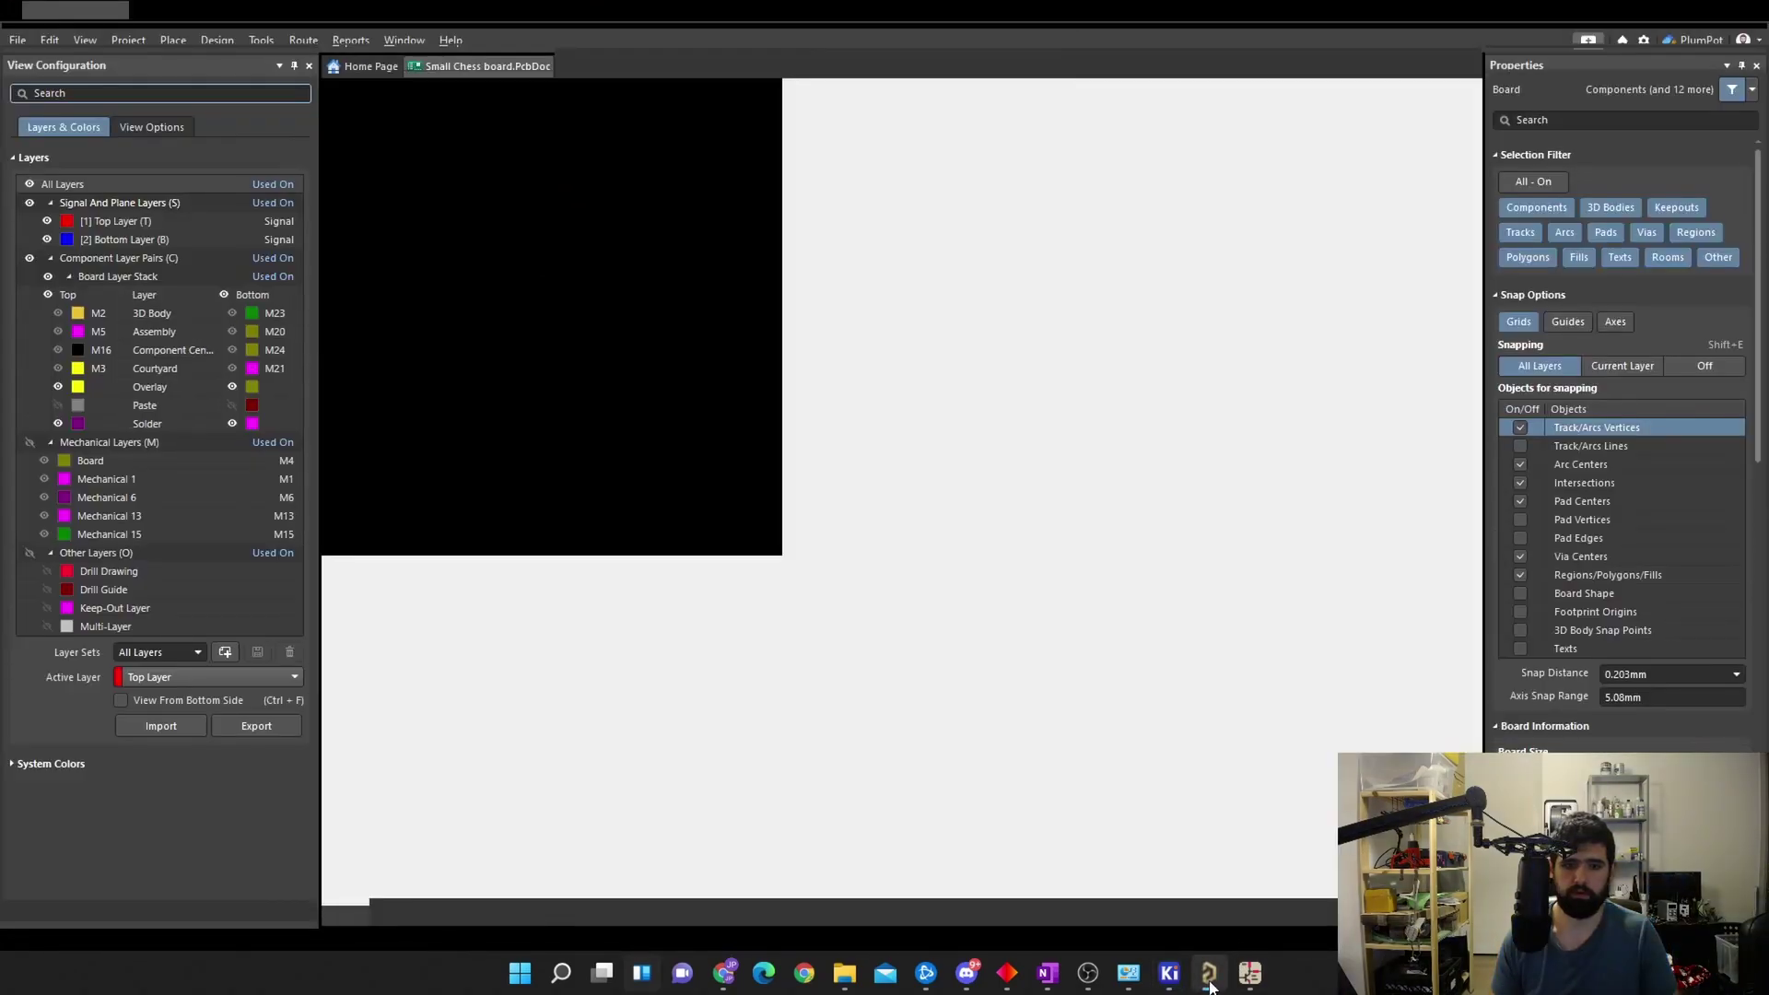
click(1169, 973)
key(Home)
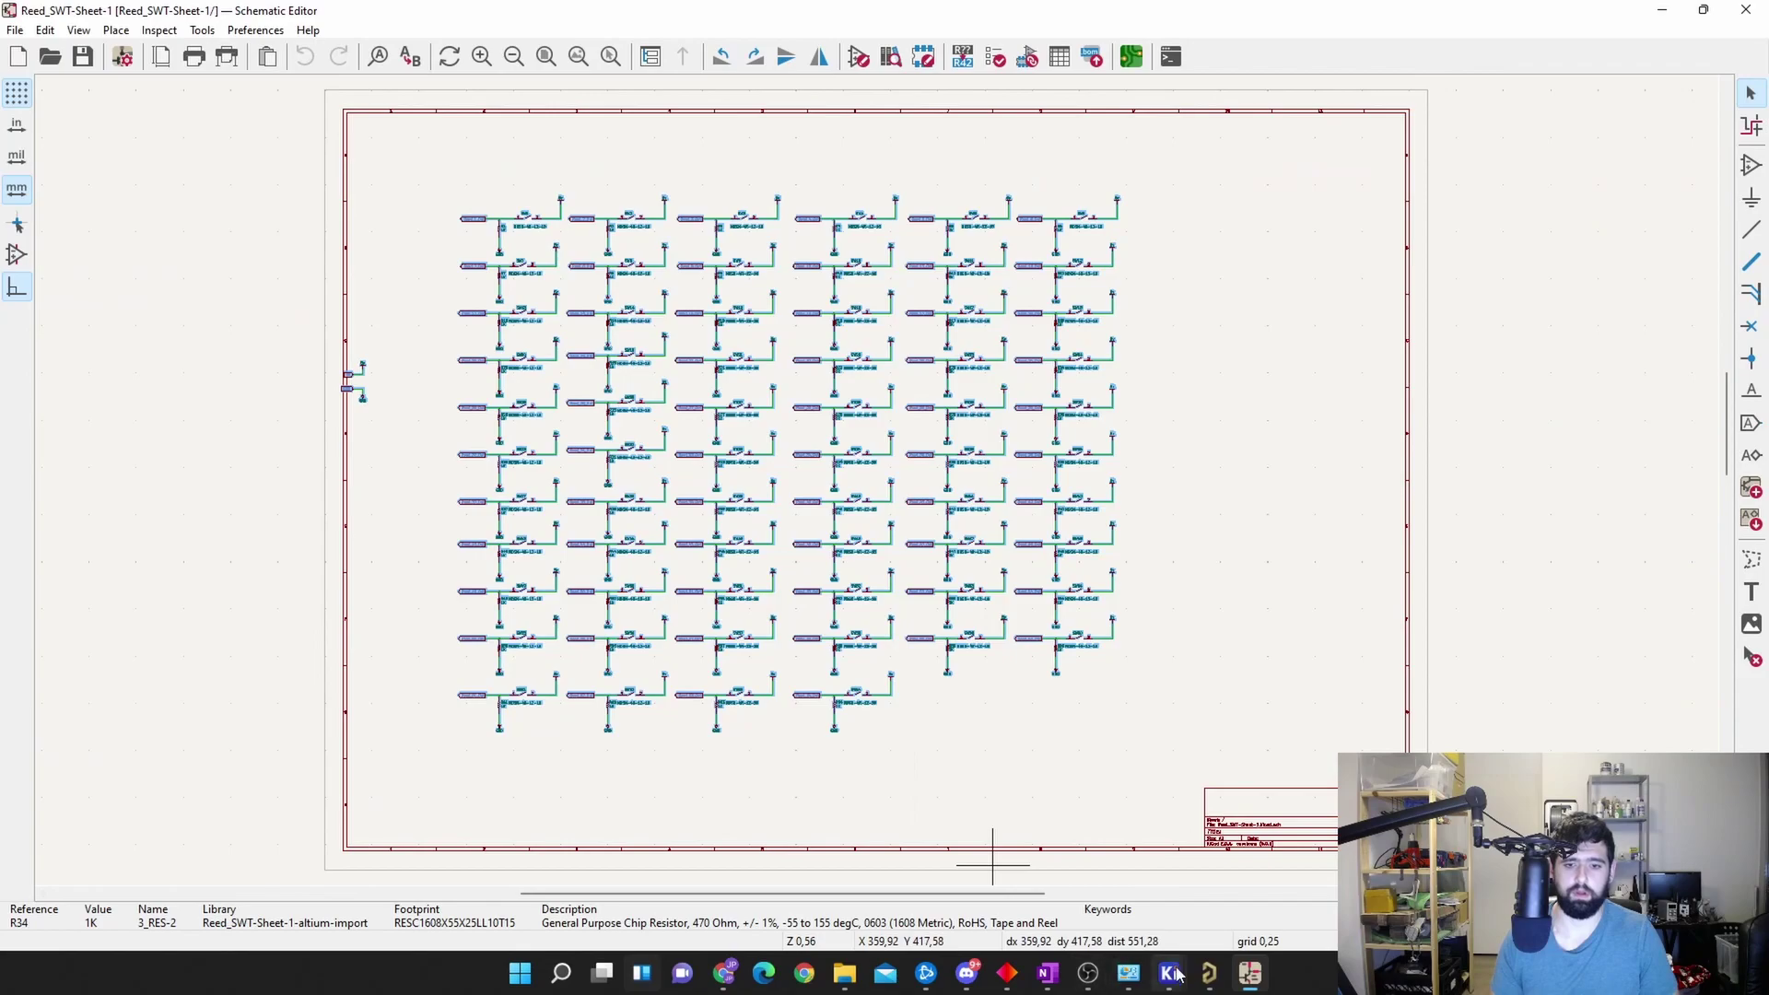
Step: Switch to the PCB Editor and zoom around the D1, C1, R1 and SW1 references
mouse_move(1174, 973)
click(1224, 887)
scroll(810, 521, down, 2)
scroll(694, 578, up, 3)
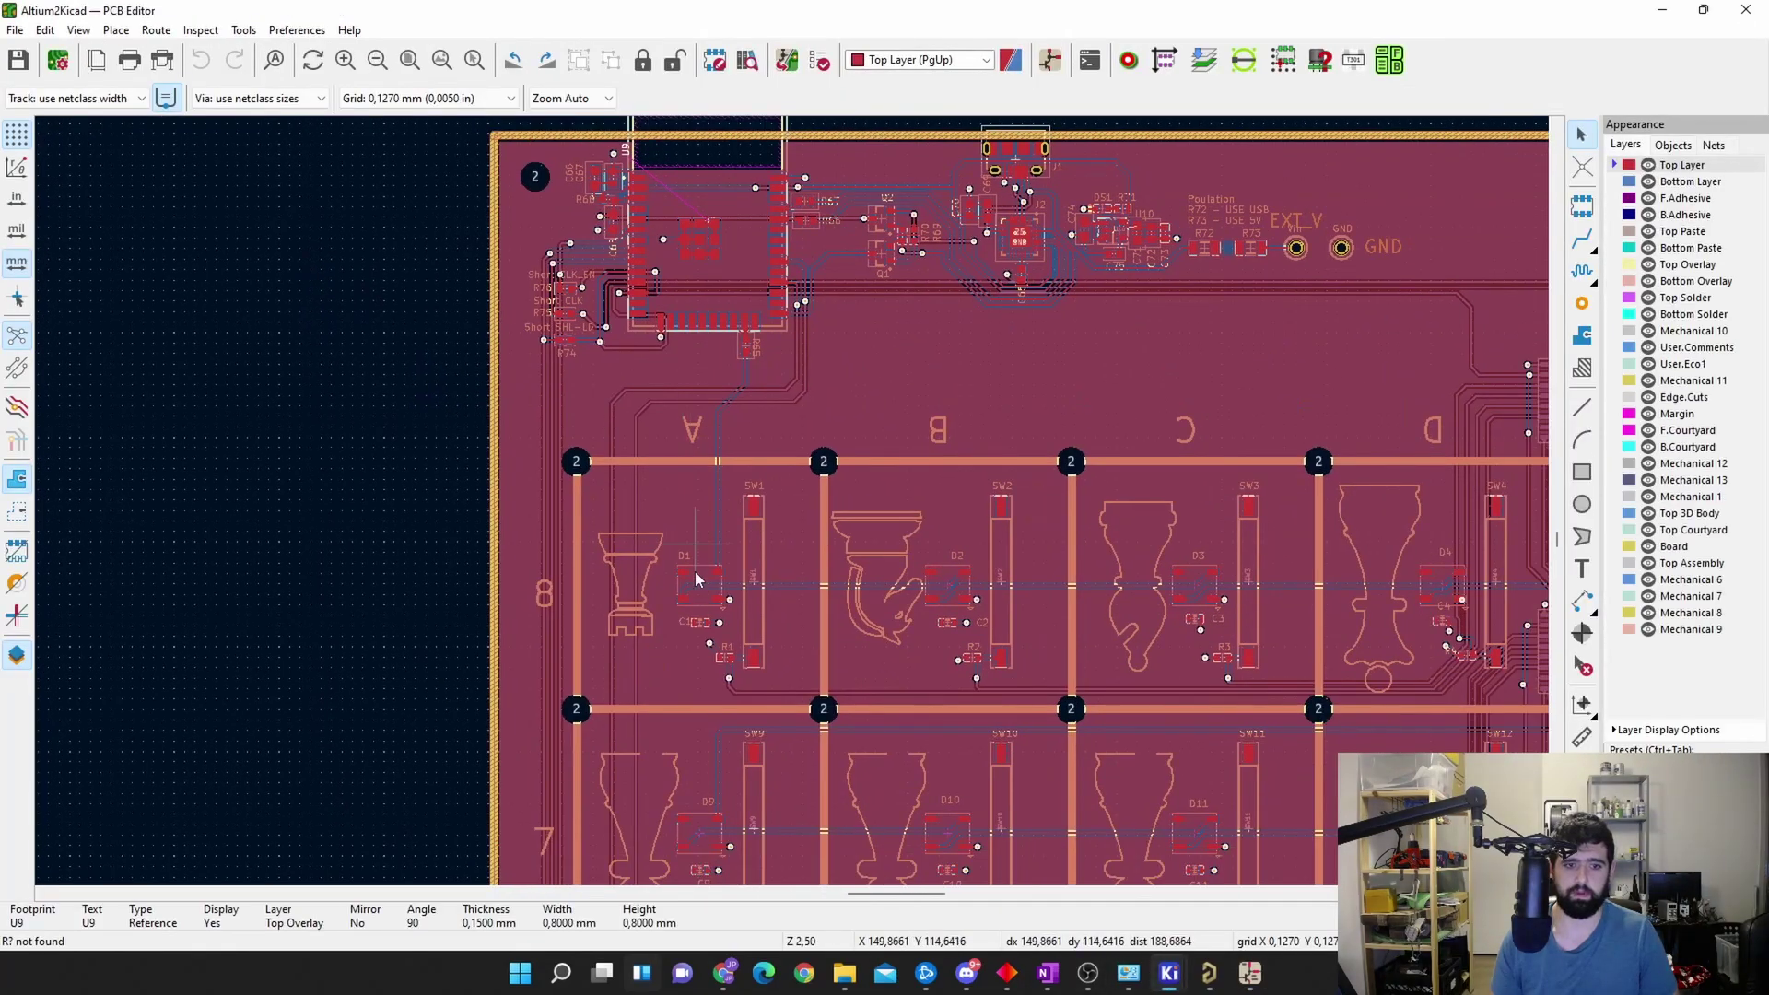
scroll(694, 578, up, 5)
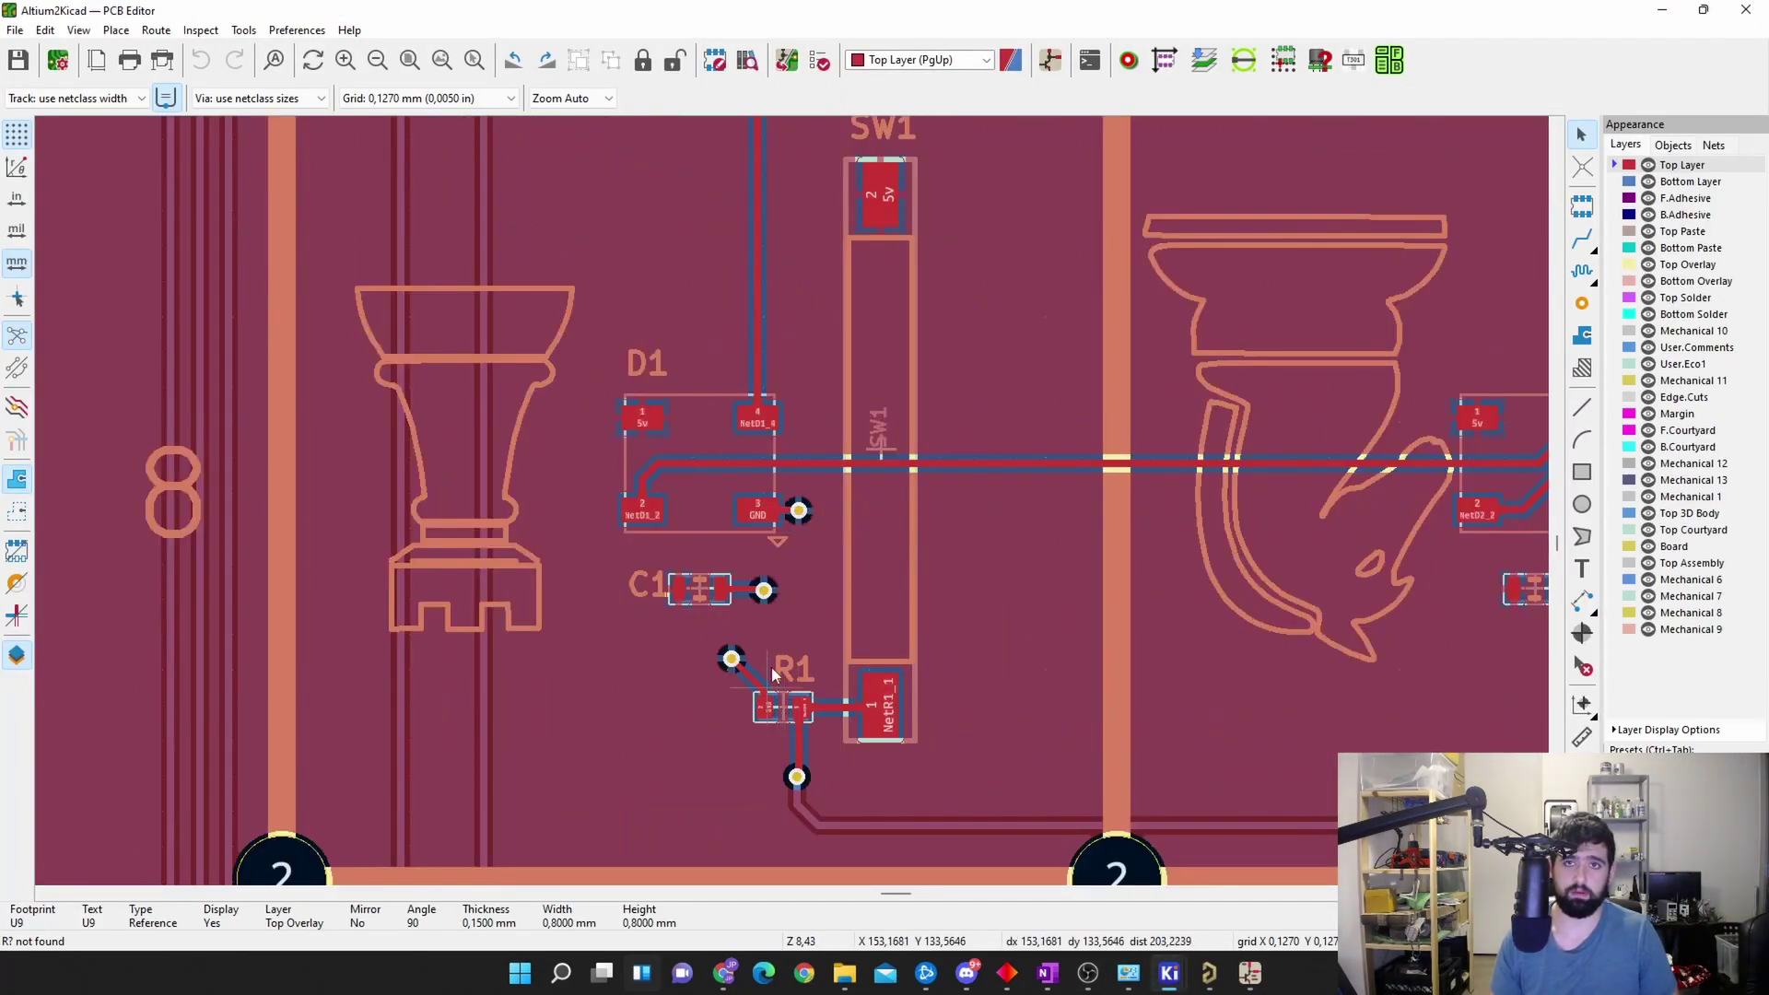
scroll(877, 542, down, 10)
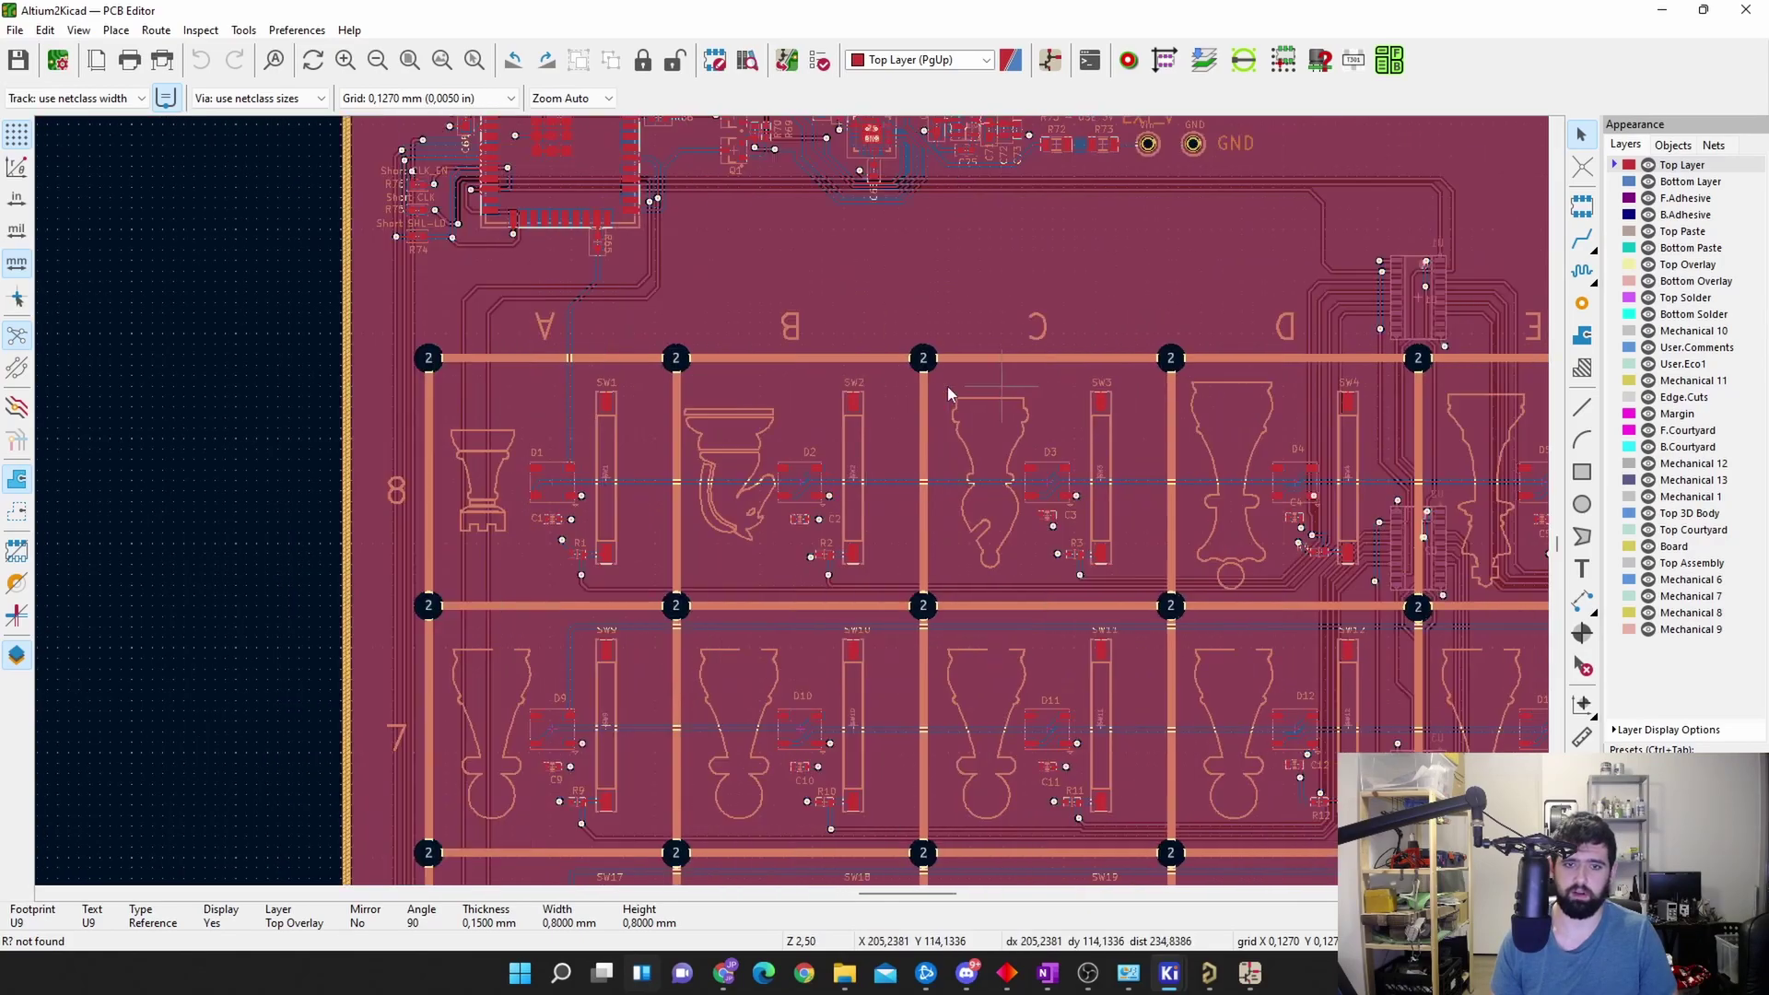
scroll(861, 506, up, 7)
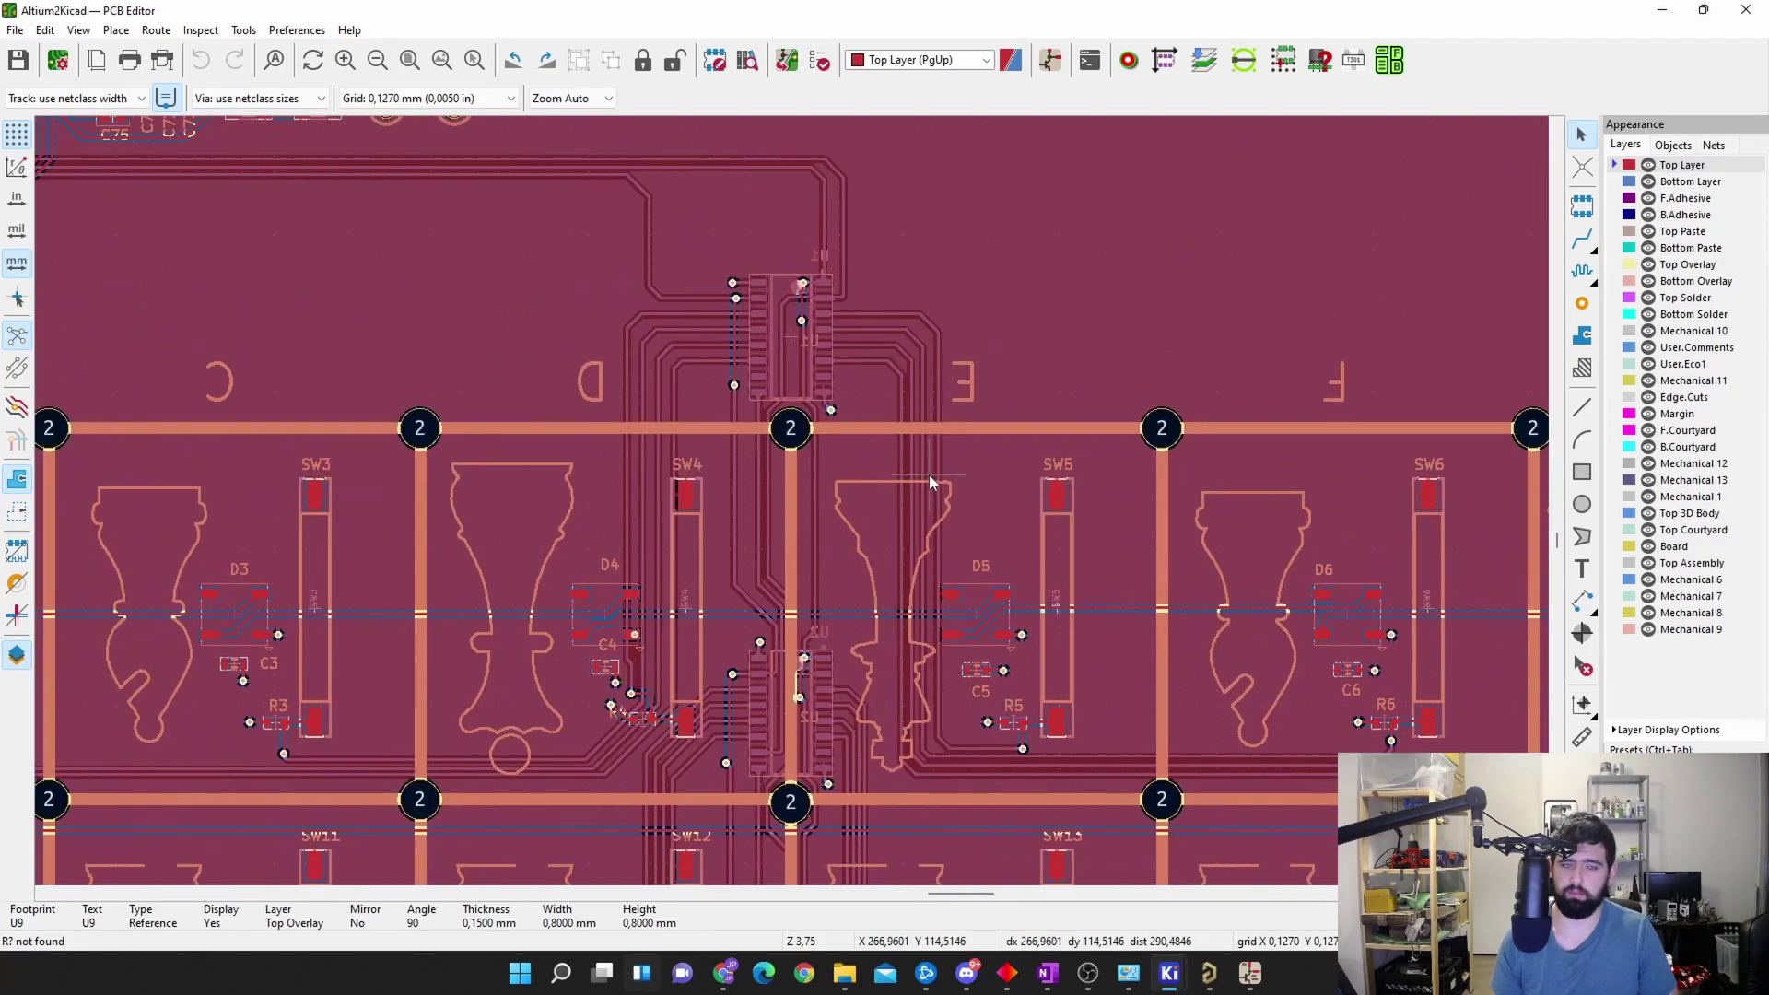